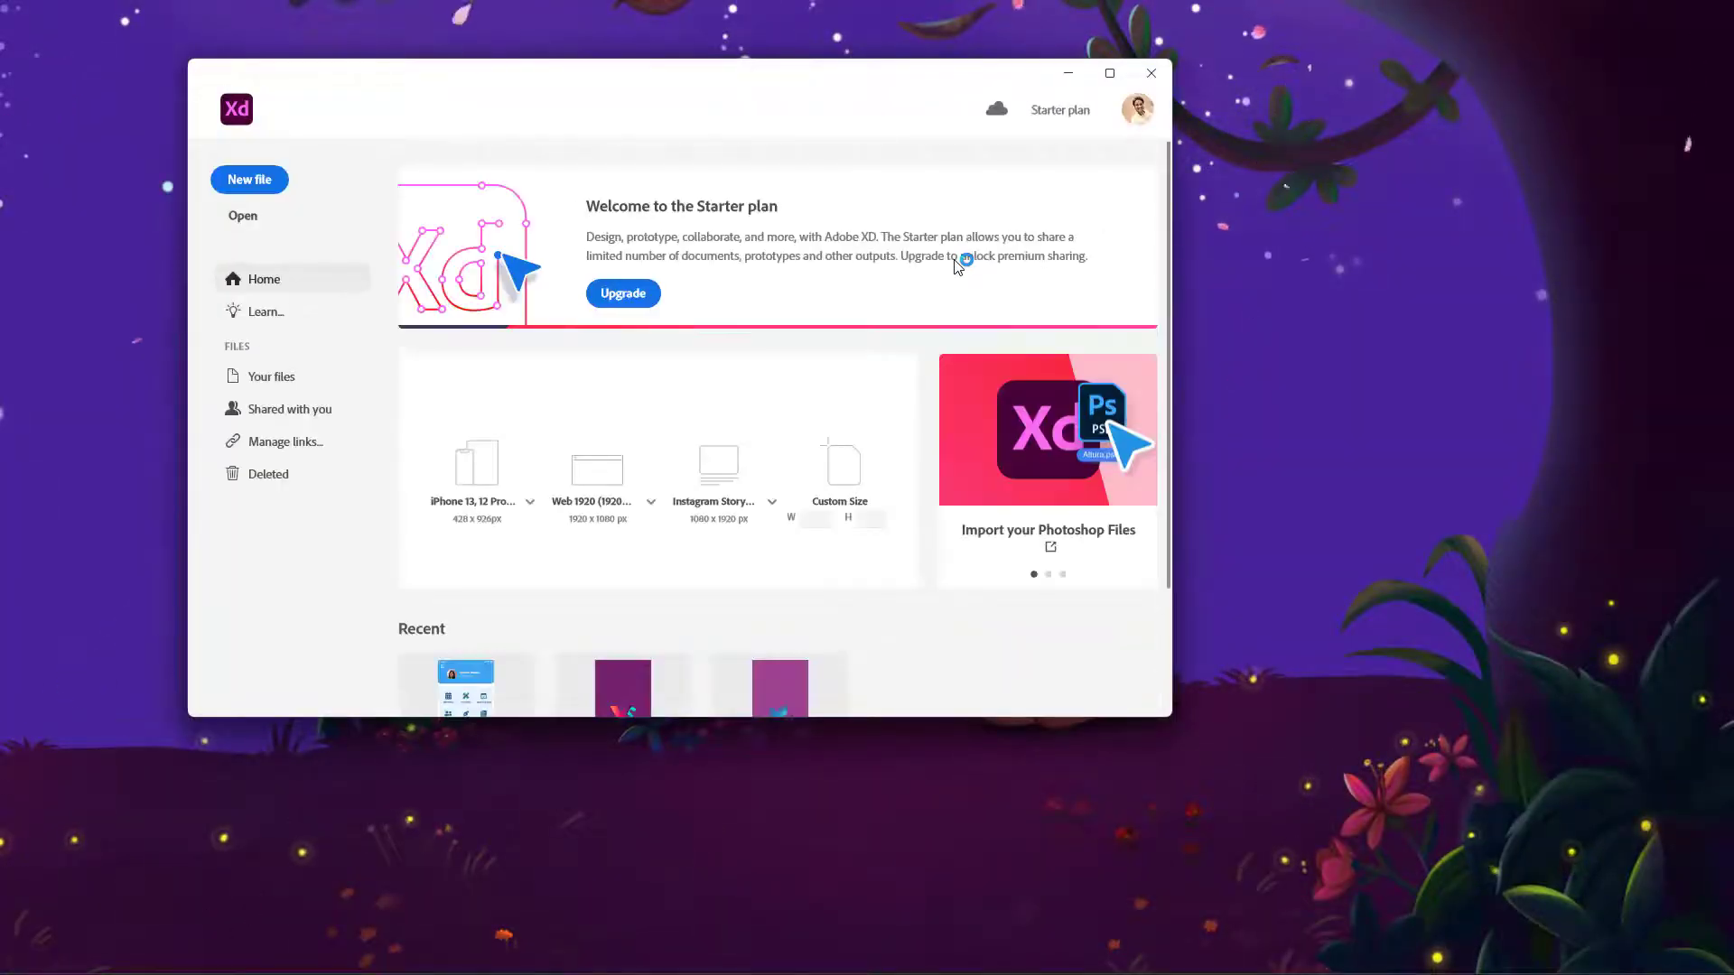
# Step: Maximize the window and view the online Learn guide, closing the browser when done
pyautogui.click(1110, 73)
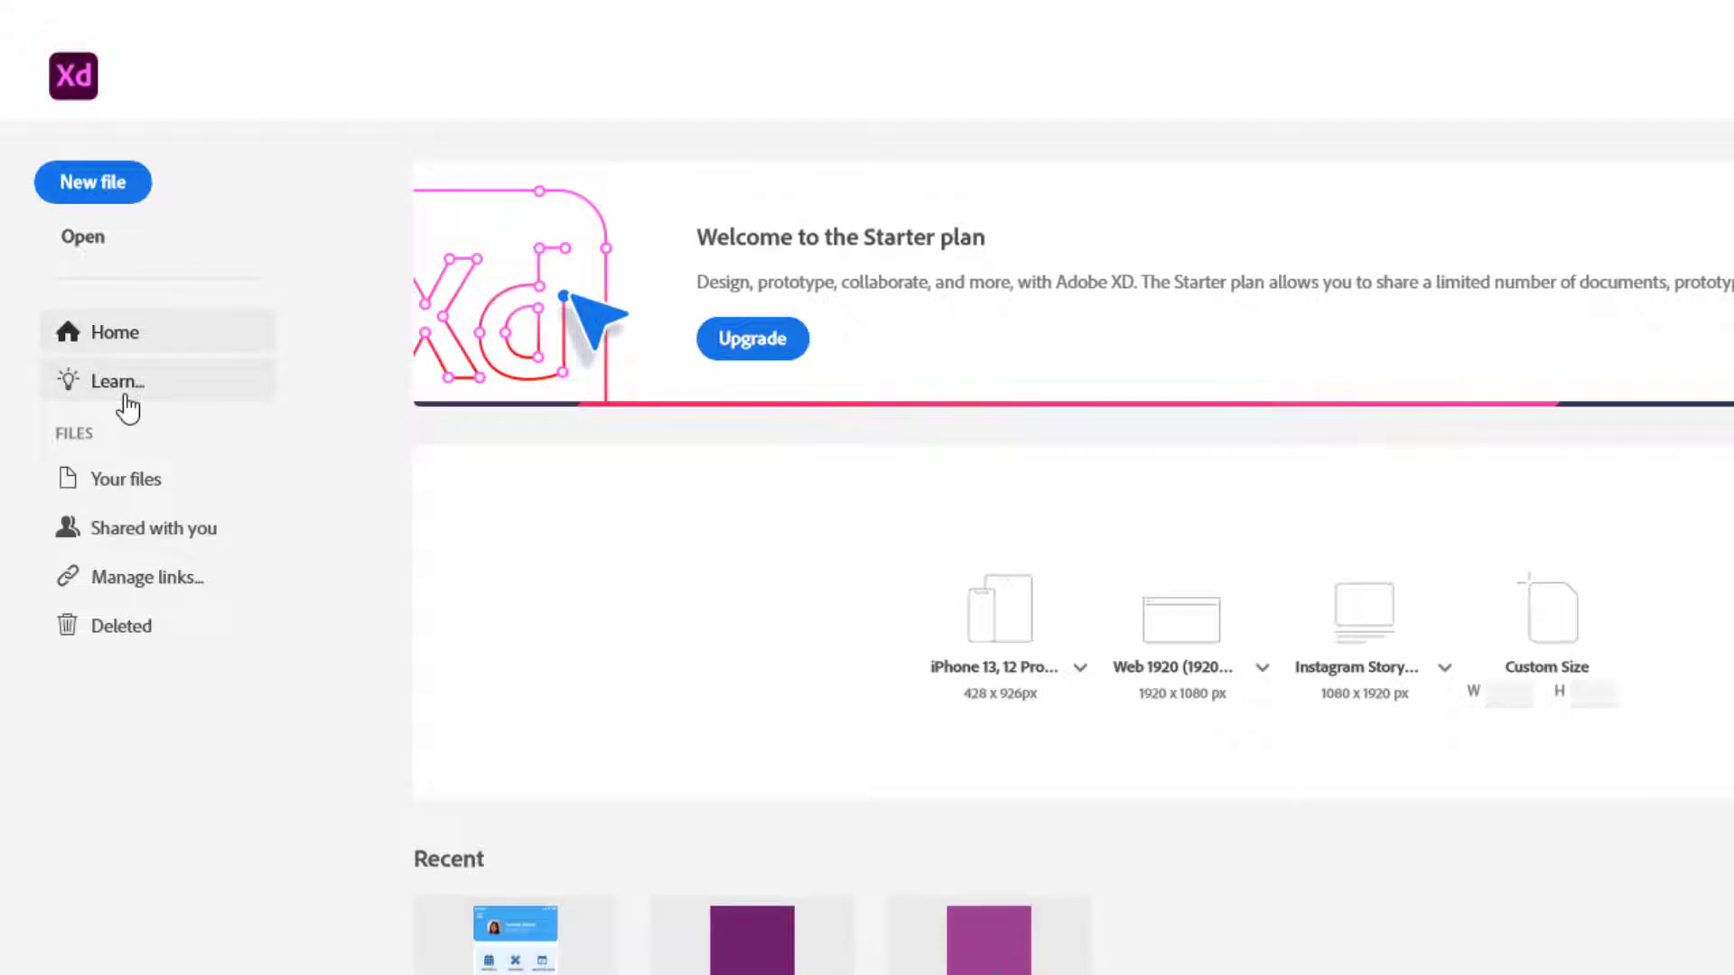
pyautogui.click(126, 398)
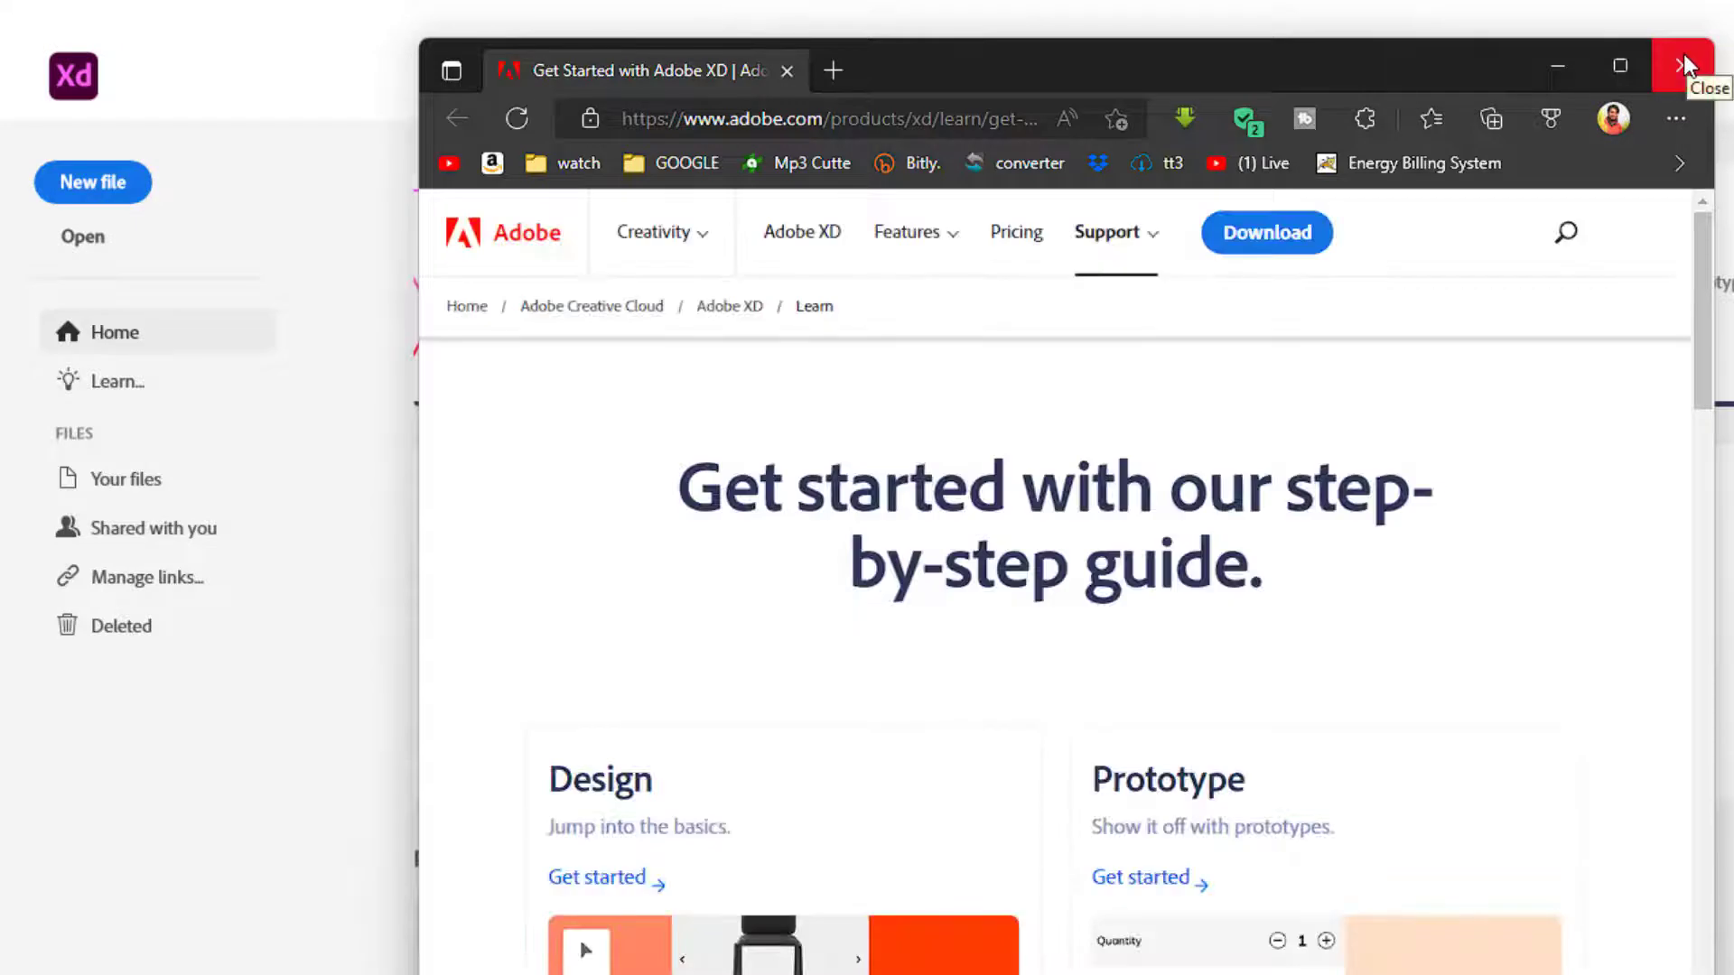
pyautogui.click(1685, 61)
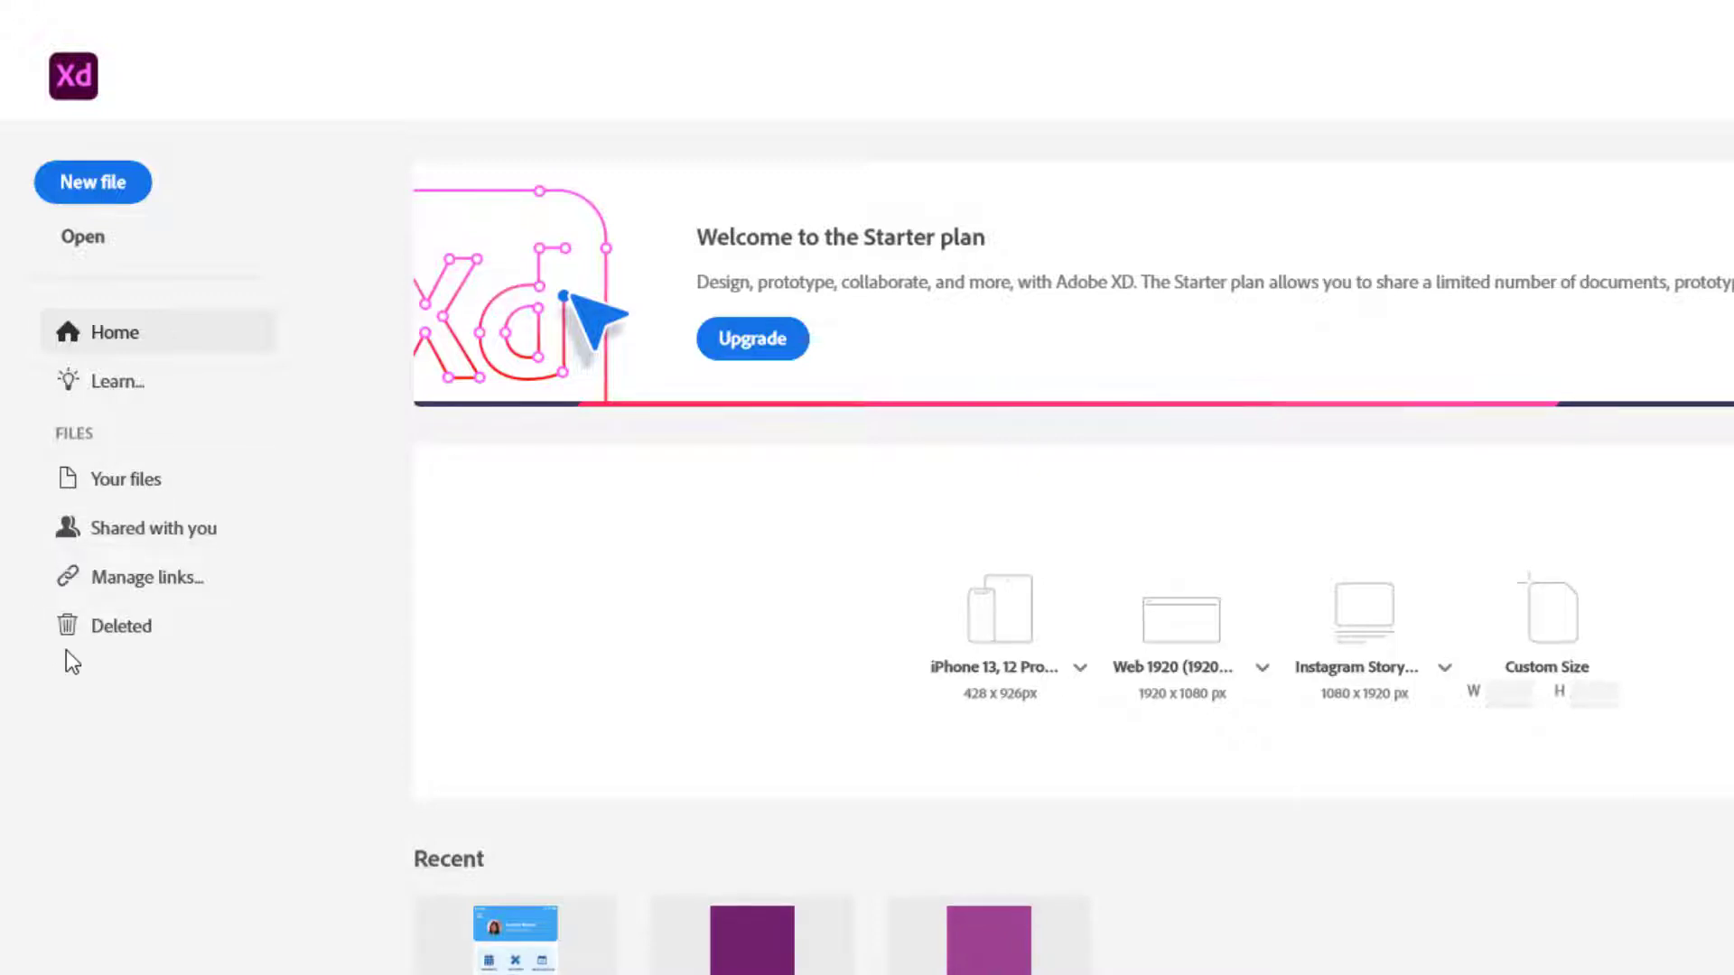
# Step: Look through your own files, the files shared with you and the deleted files, and return to the home screen
pyautogui.click(118, 479)
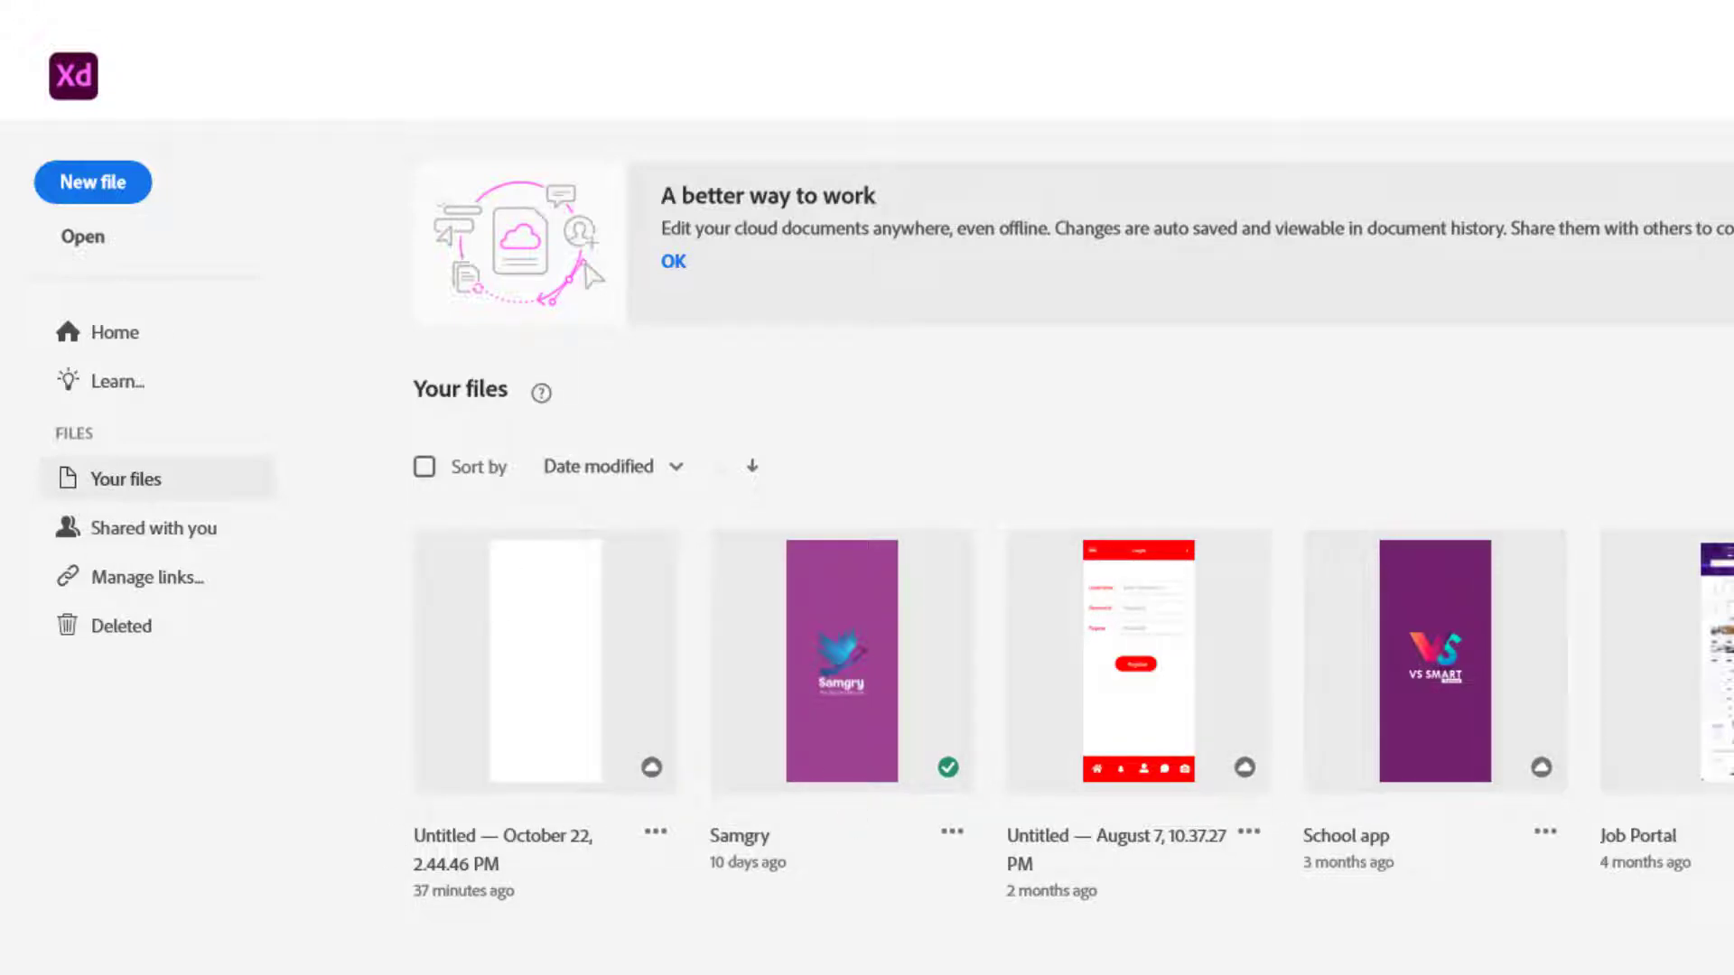
pyautogui.click(177, 528)
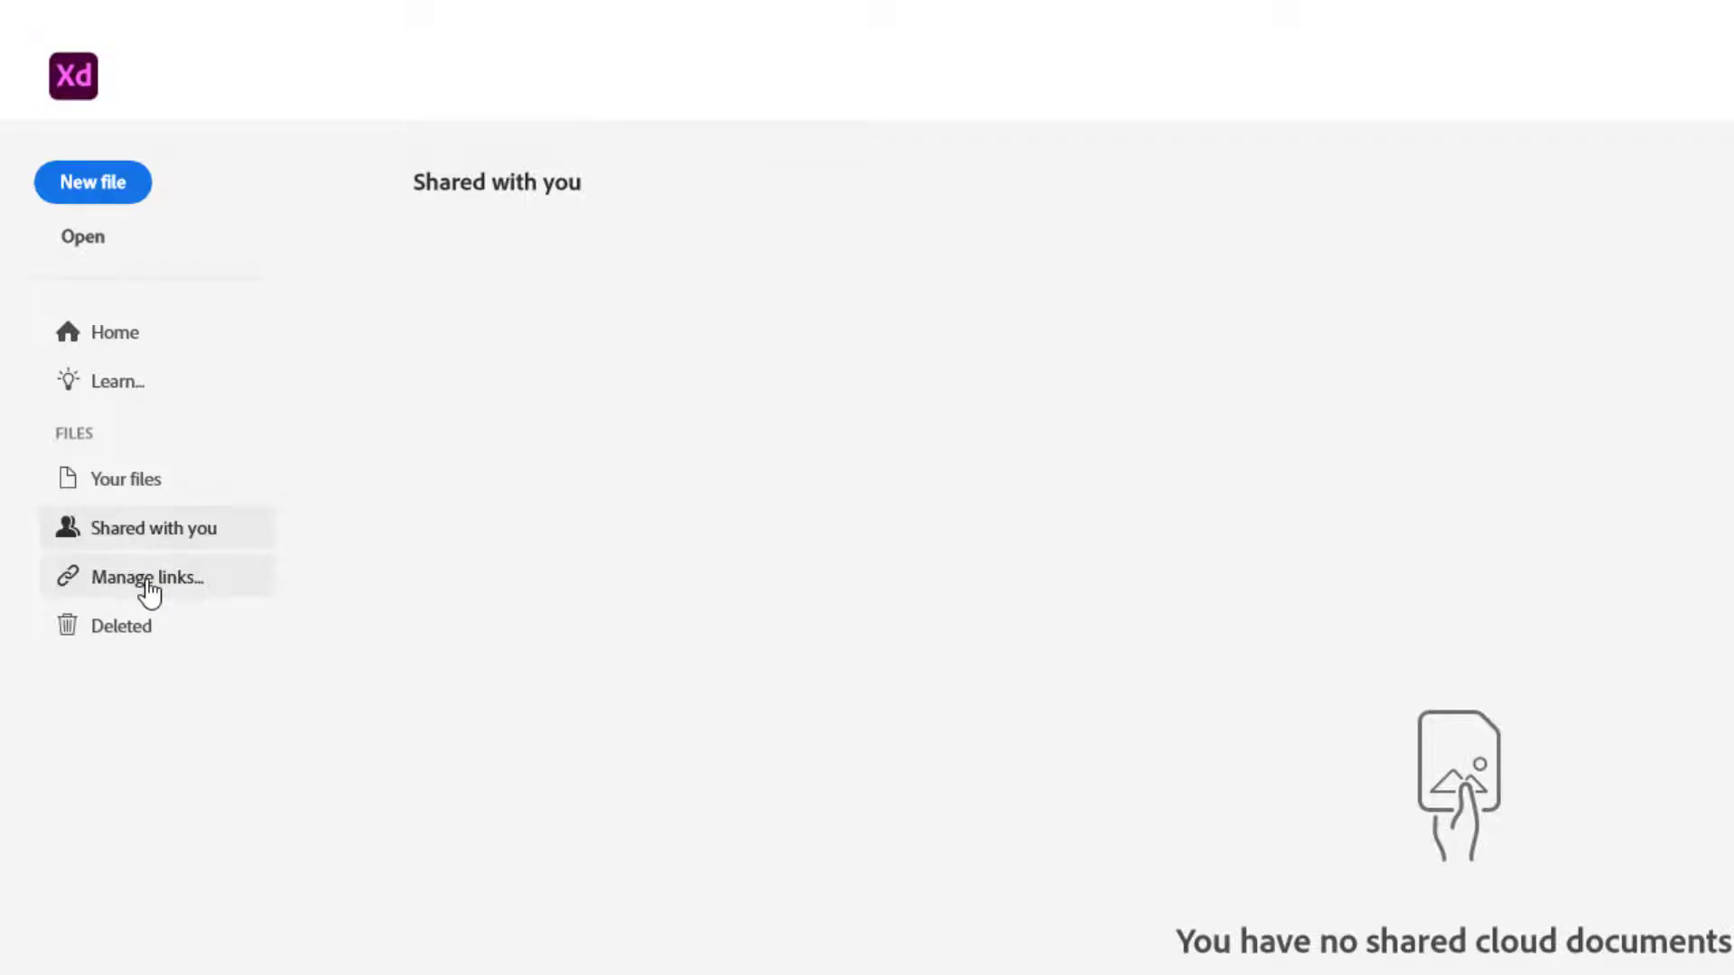
pyautogui.click(126, 643)
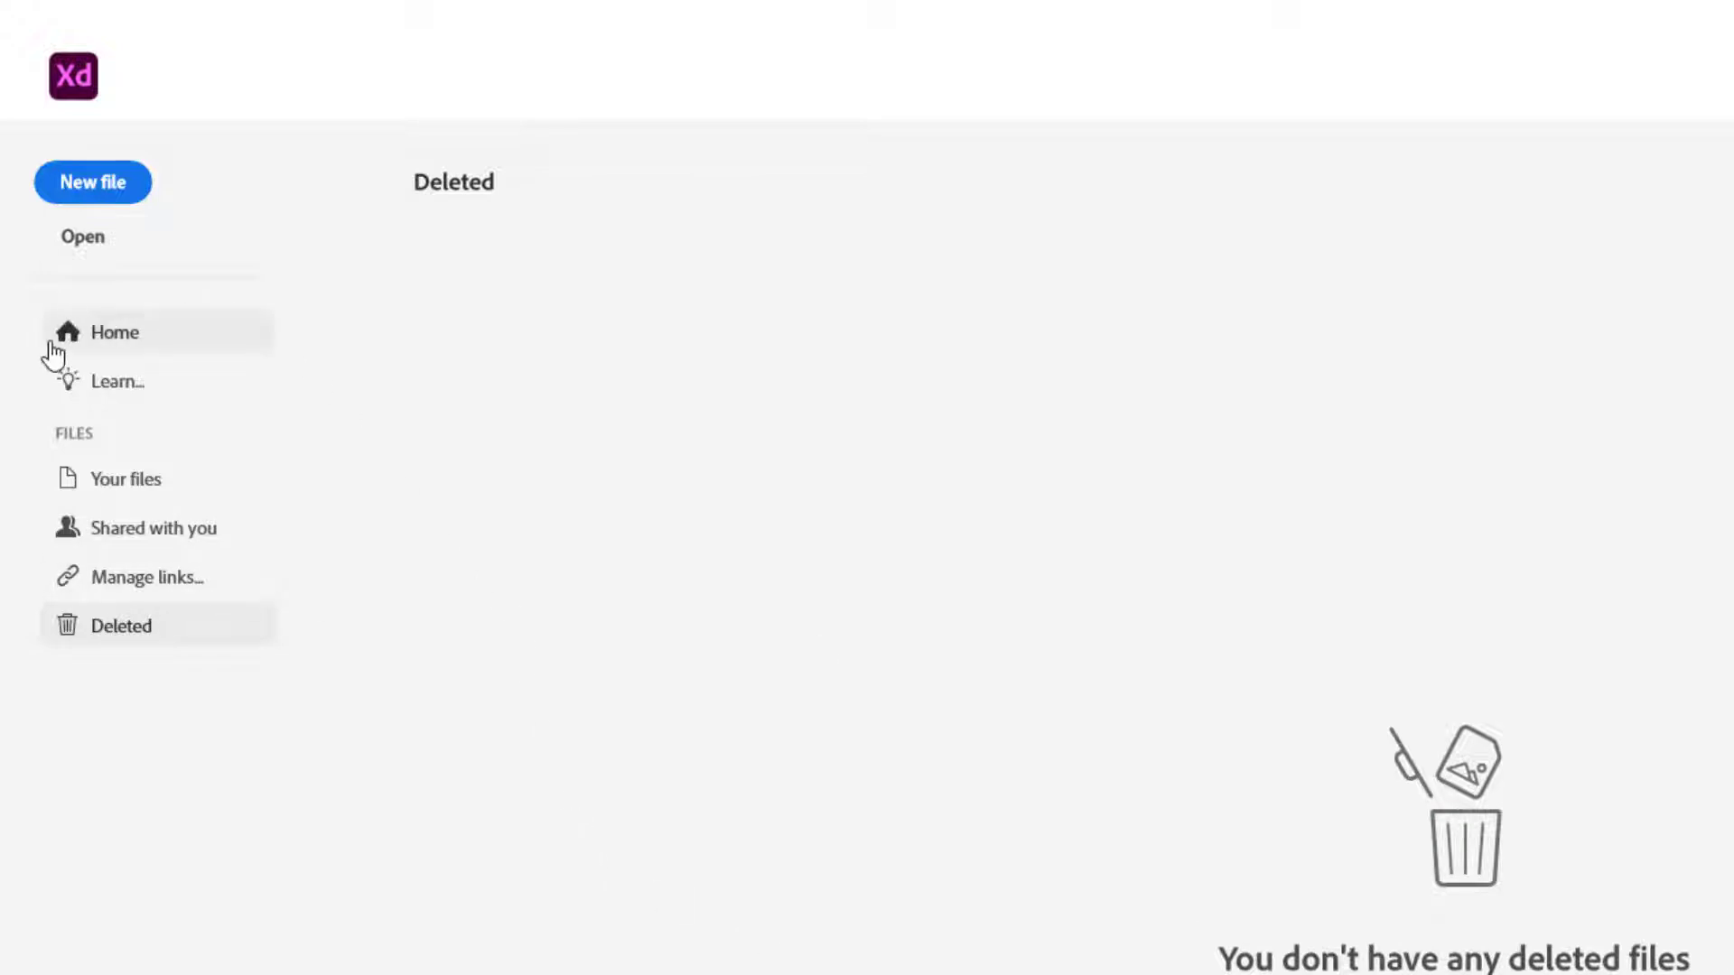
pyautogui.click(87, 334)
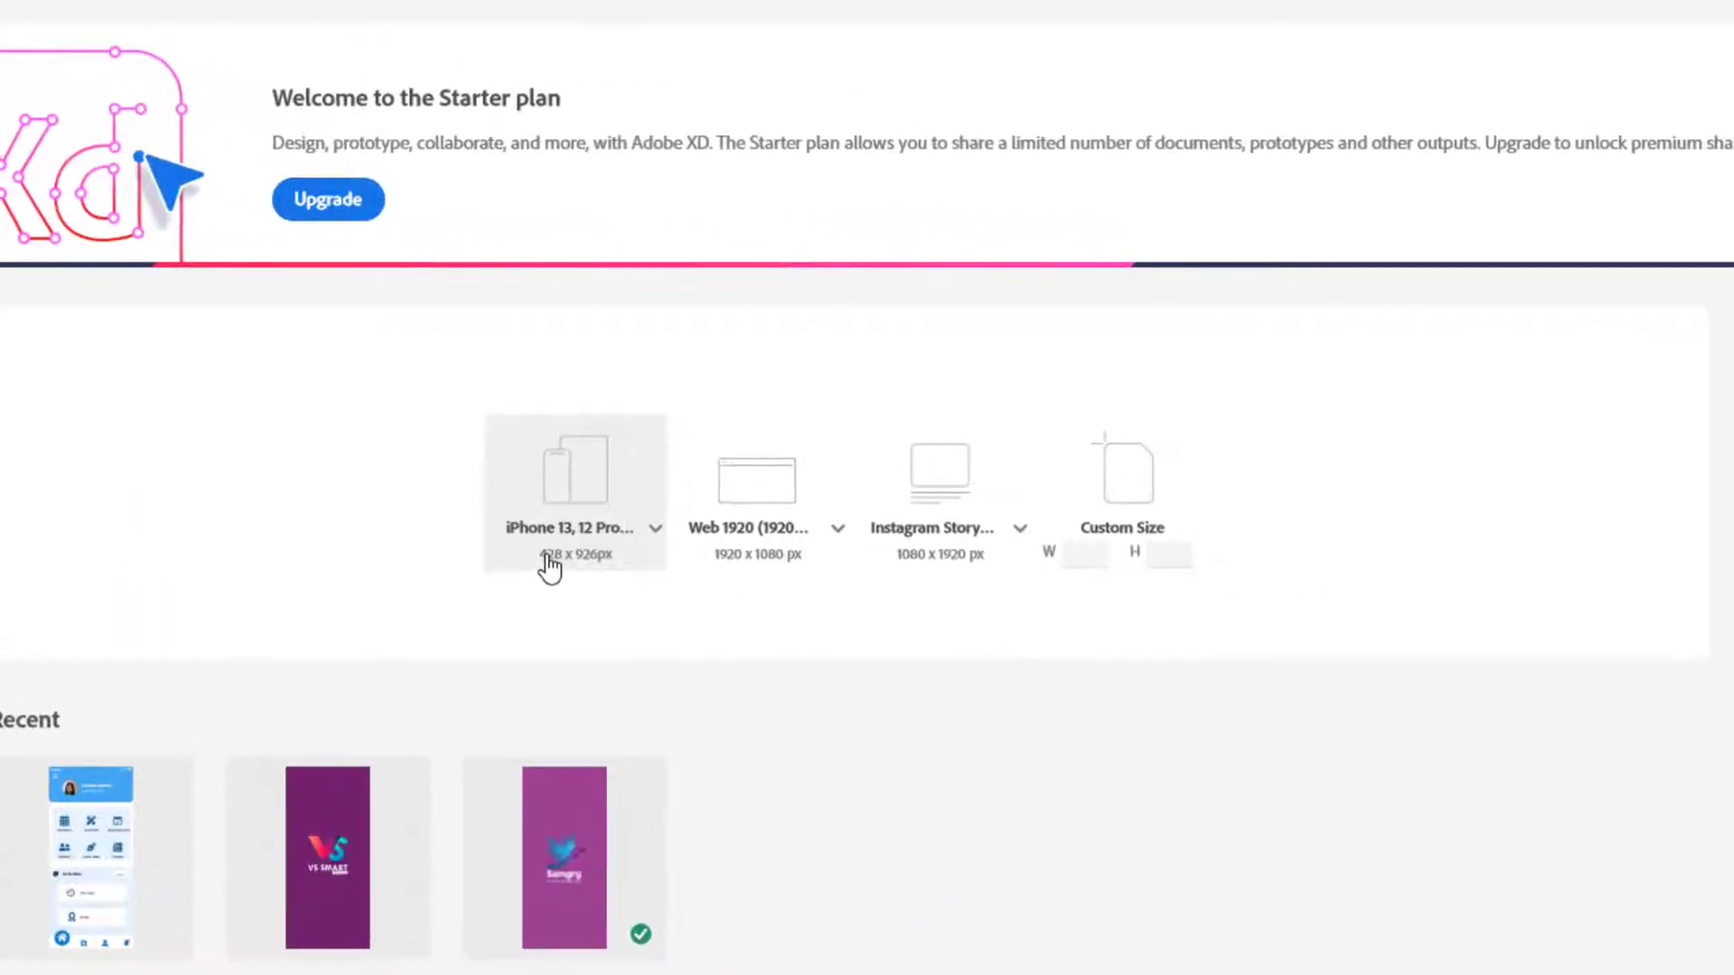
# Step: Review the artboard size presets for phones, web and social media, and the width and height entries for a custom size
pyautogui.click(652, 530)
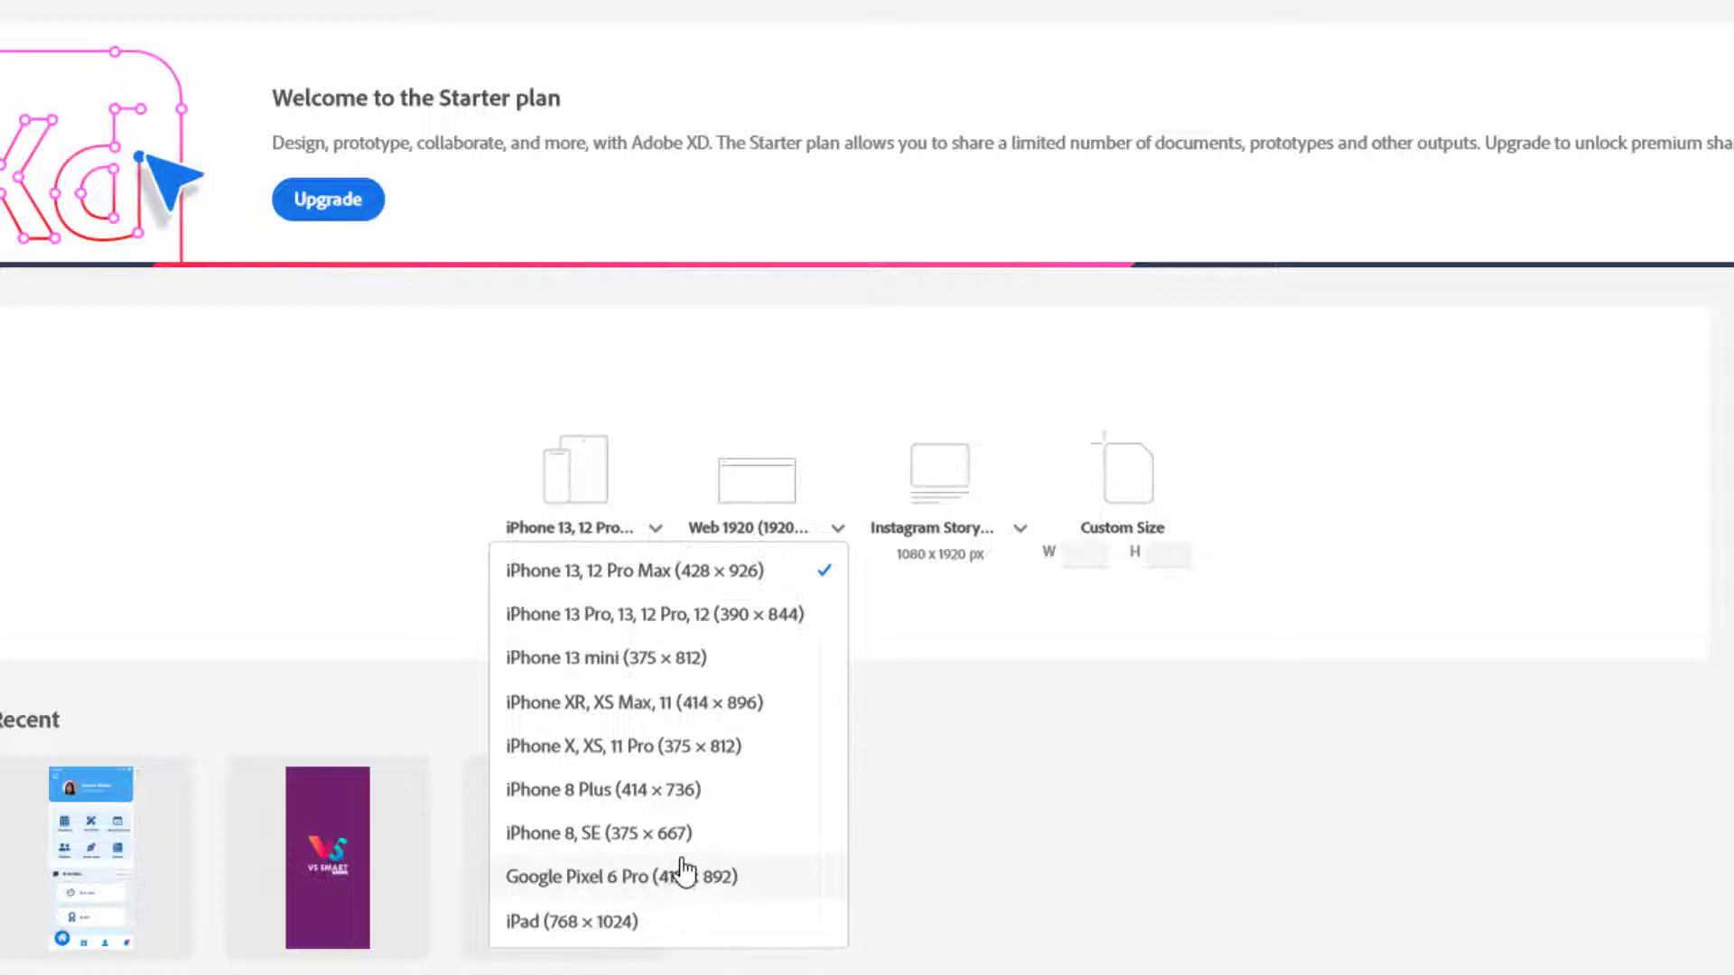
pyautogui.click(632, 570)
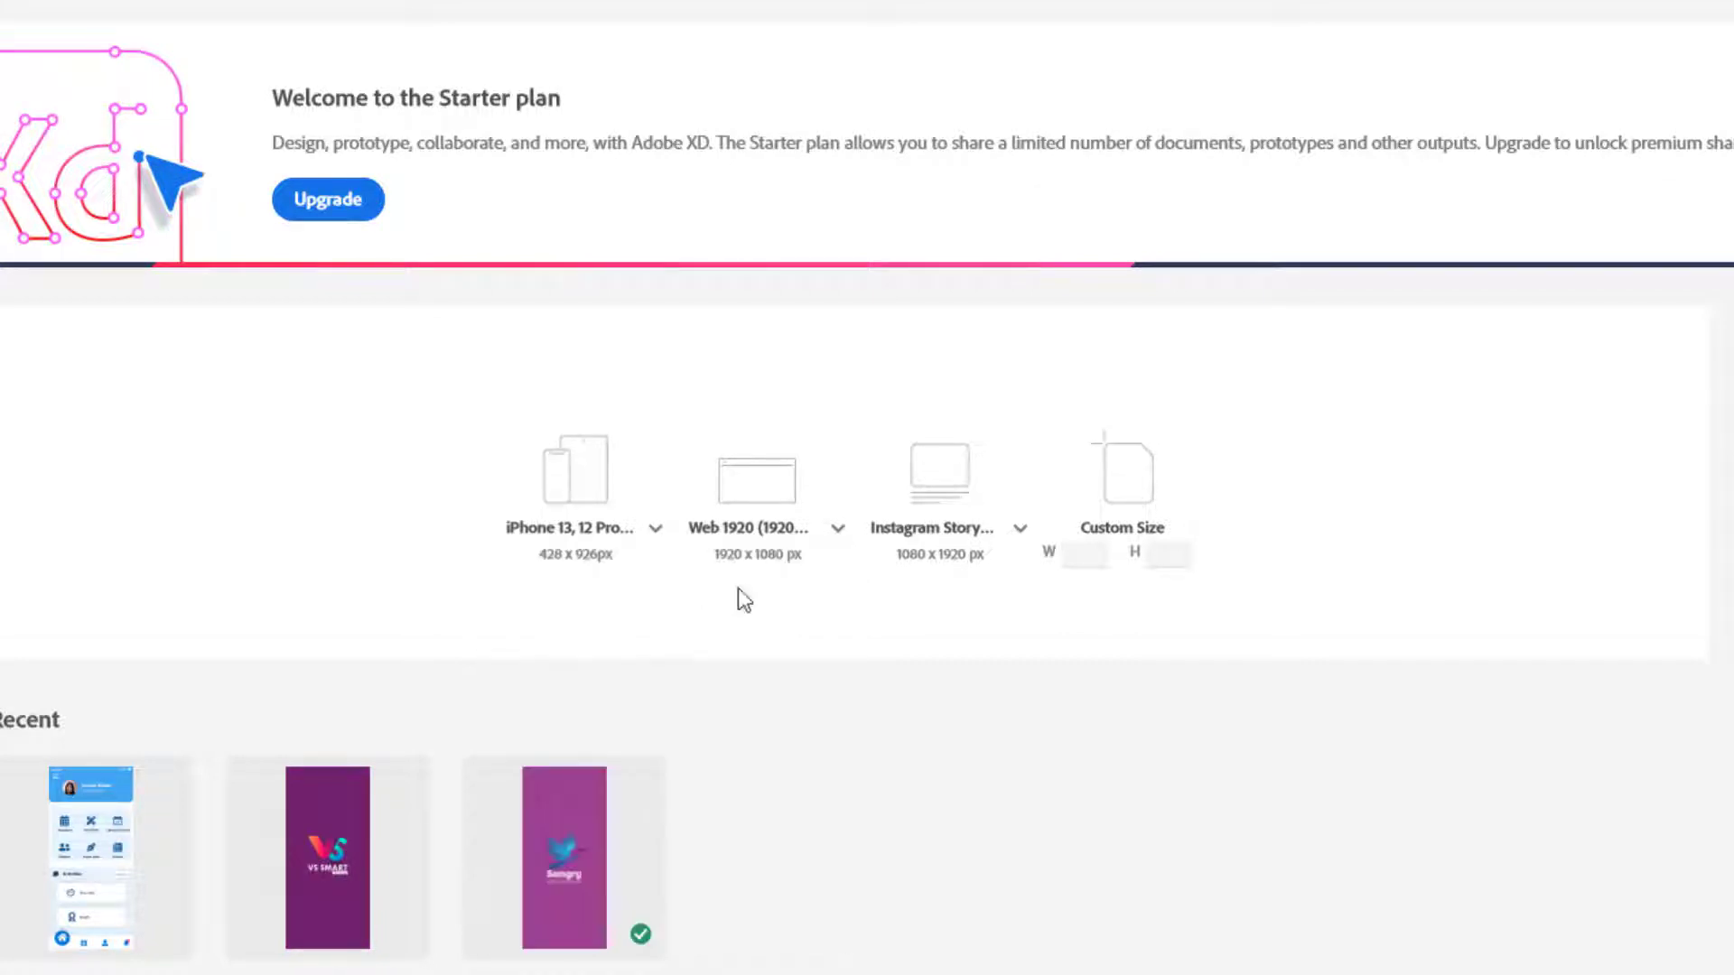
pyautogui.click(837, 531)
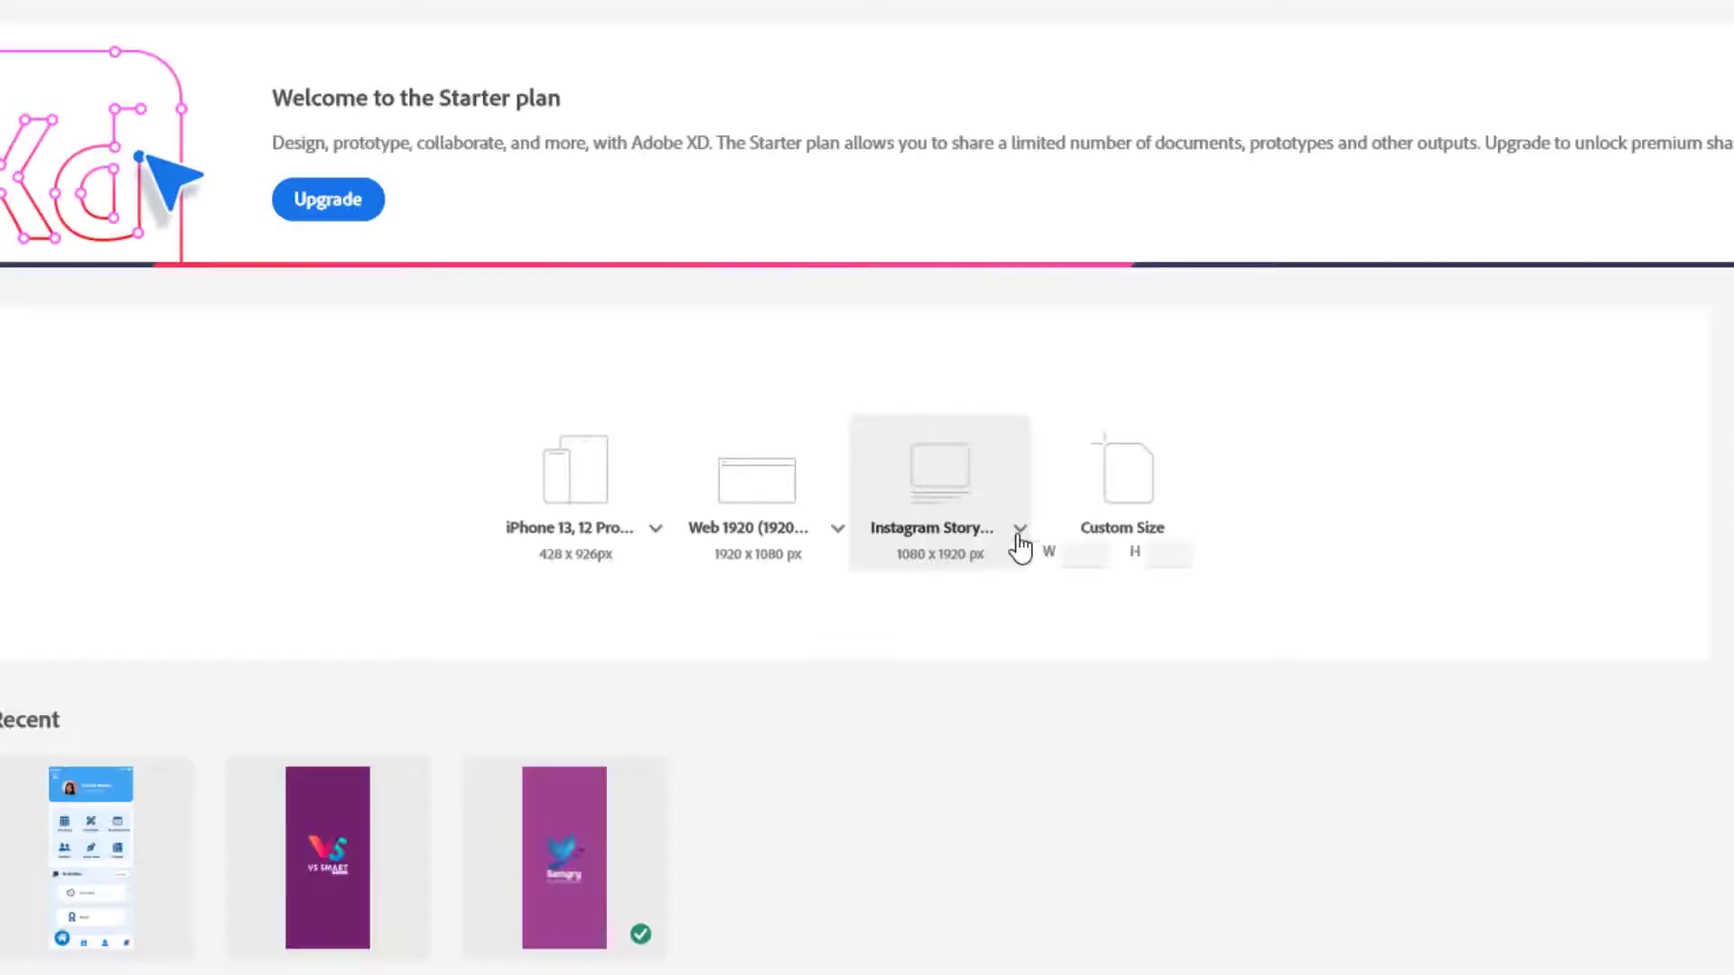
pyautogui.click(1018, 538)
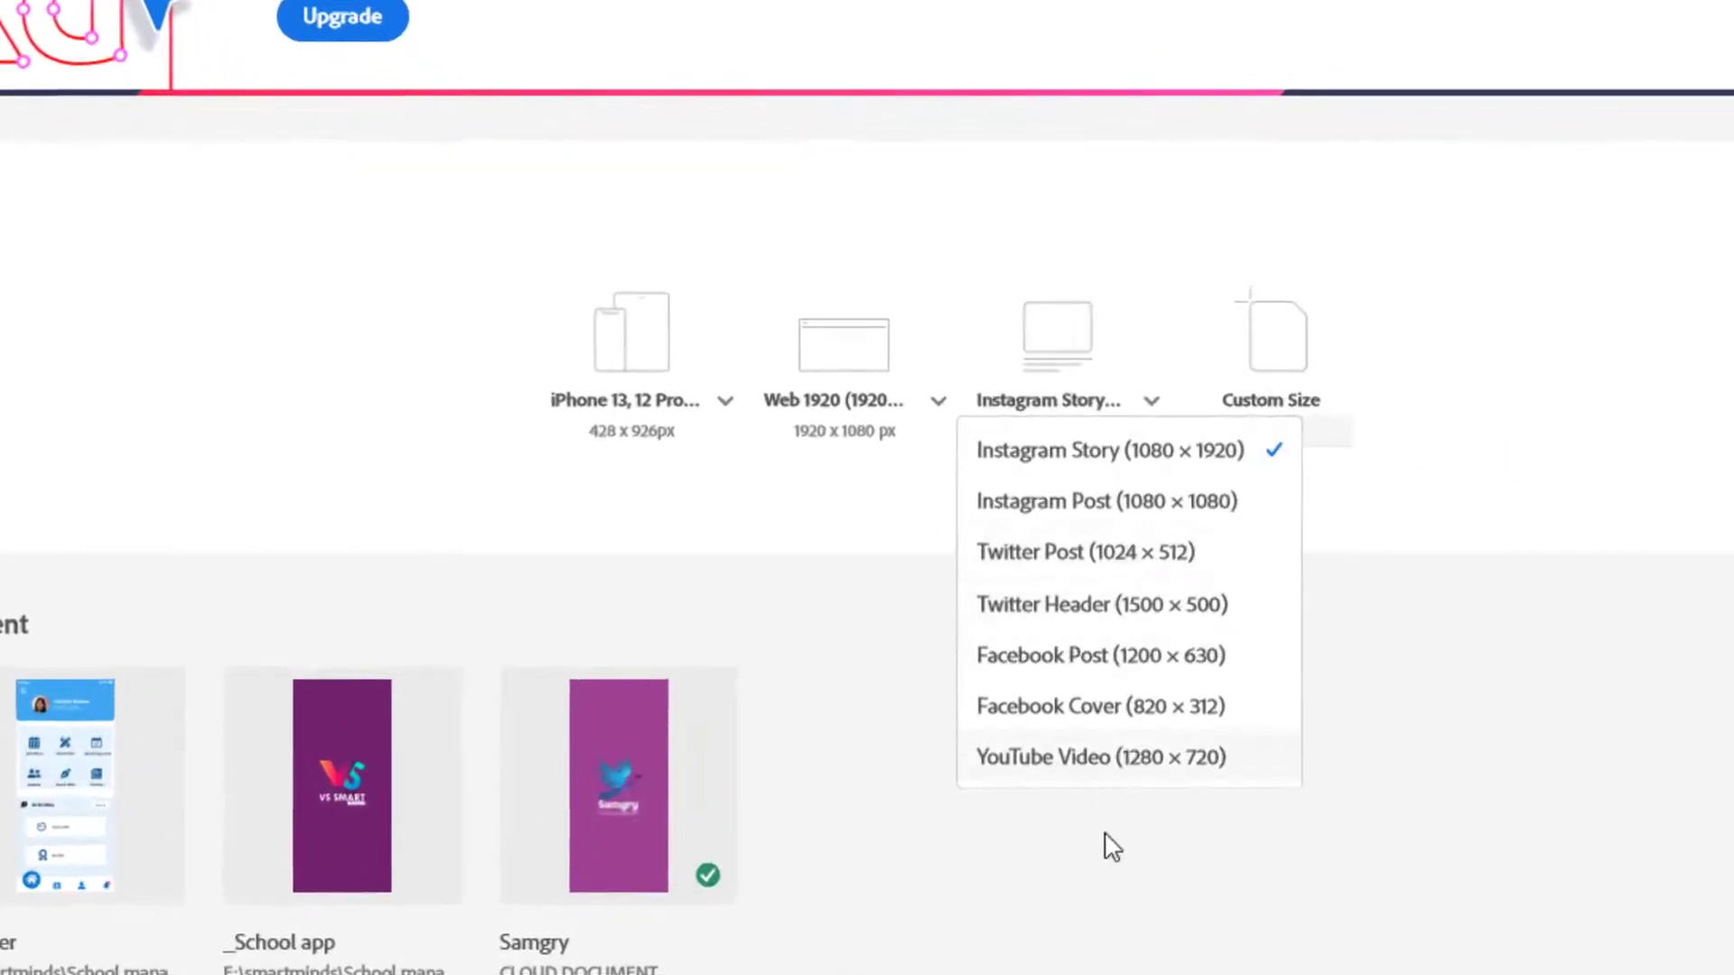
pyautogui.click(1510, 633)
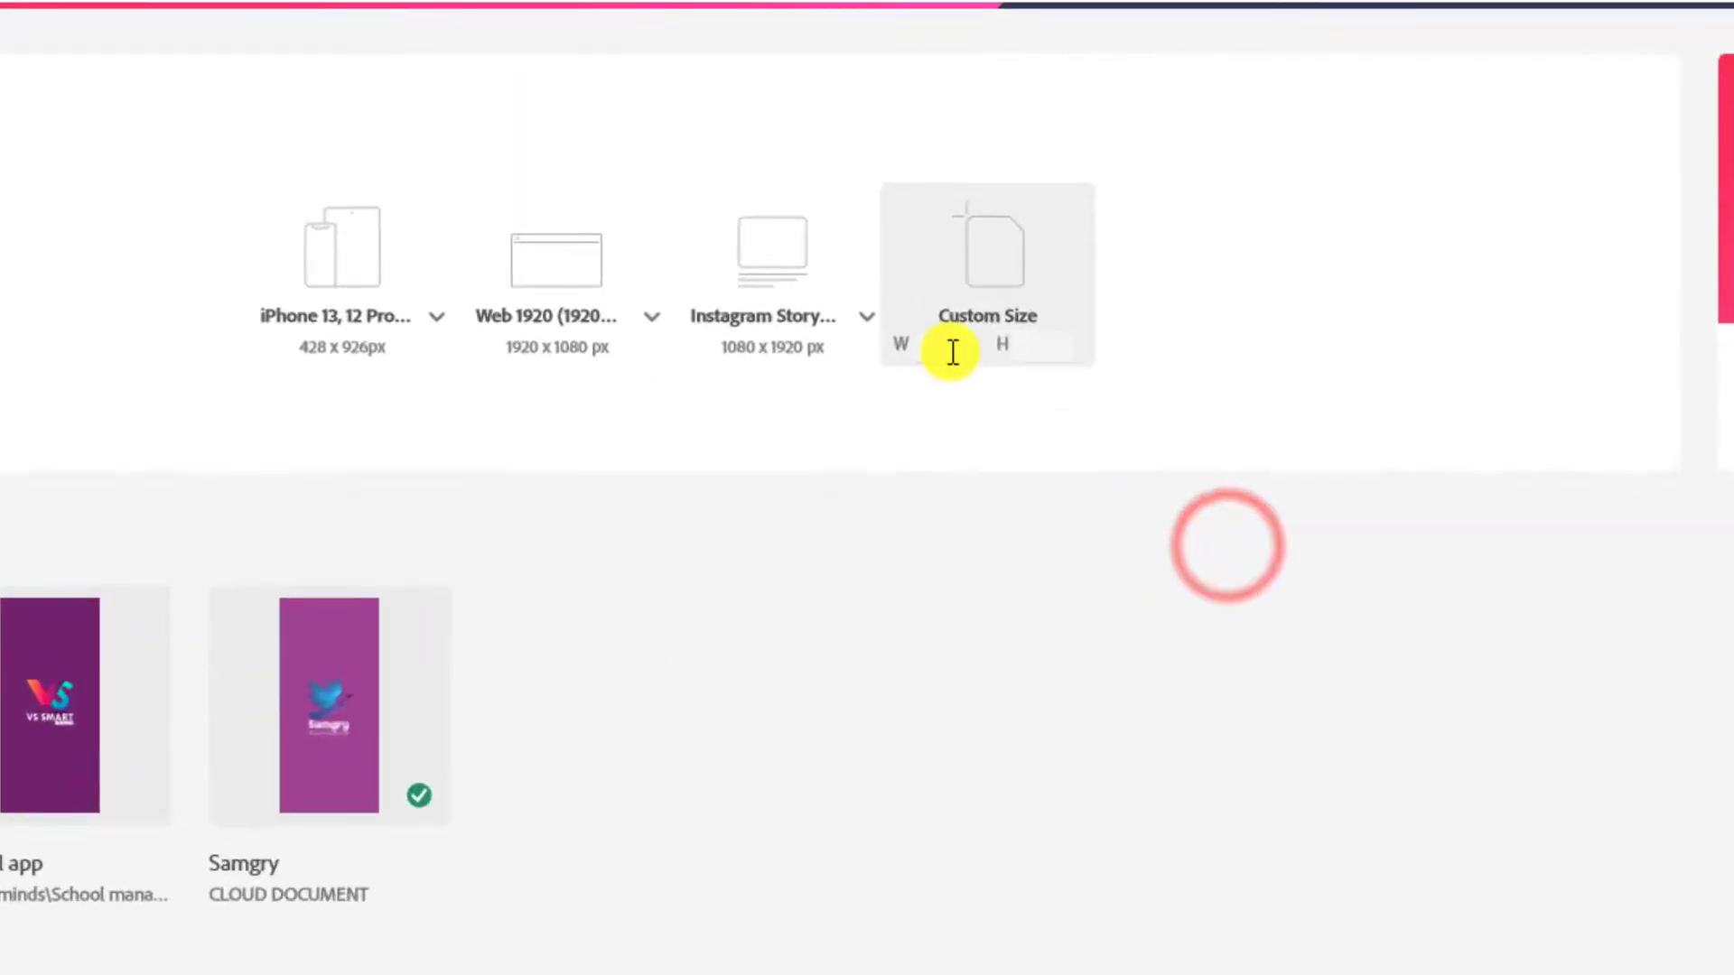
pyautogui.click(950, 350)
pyautogui.click(957, 346)
pyautogui.click(1055, 340)
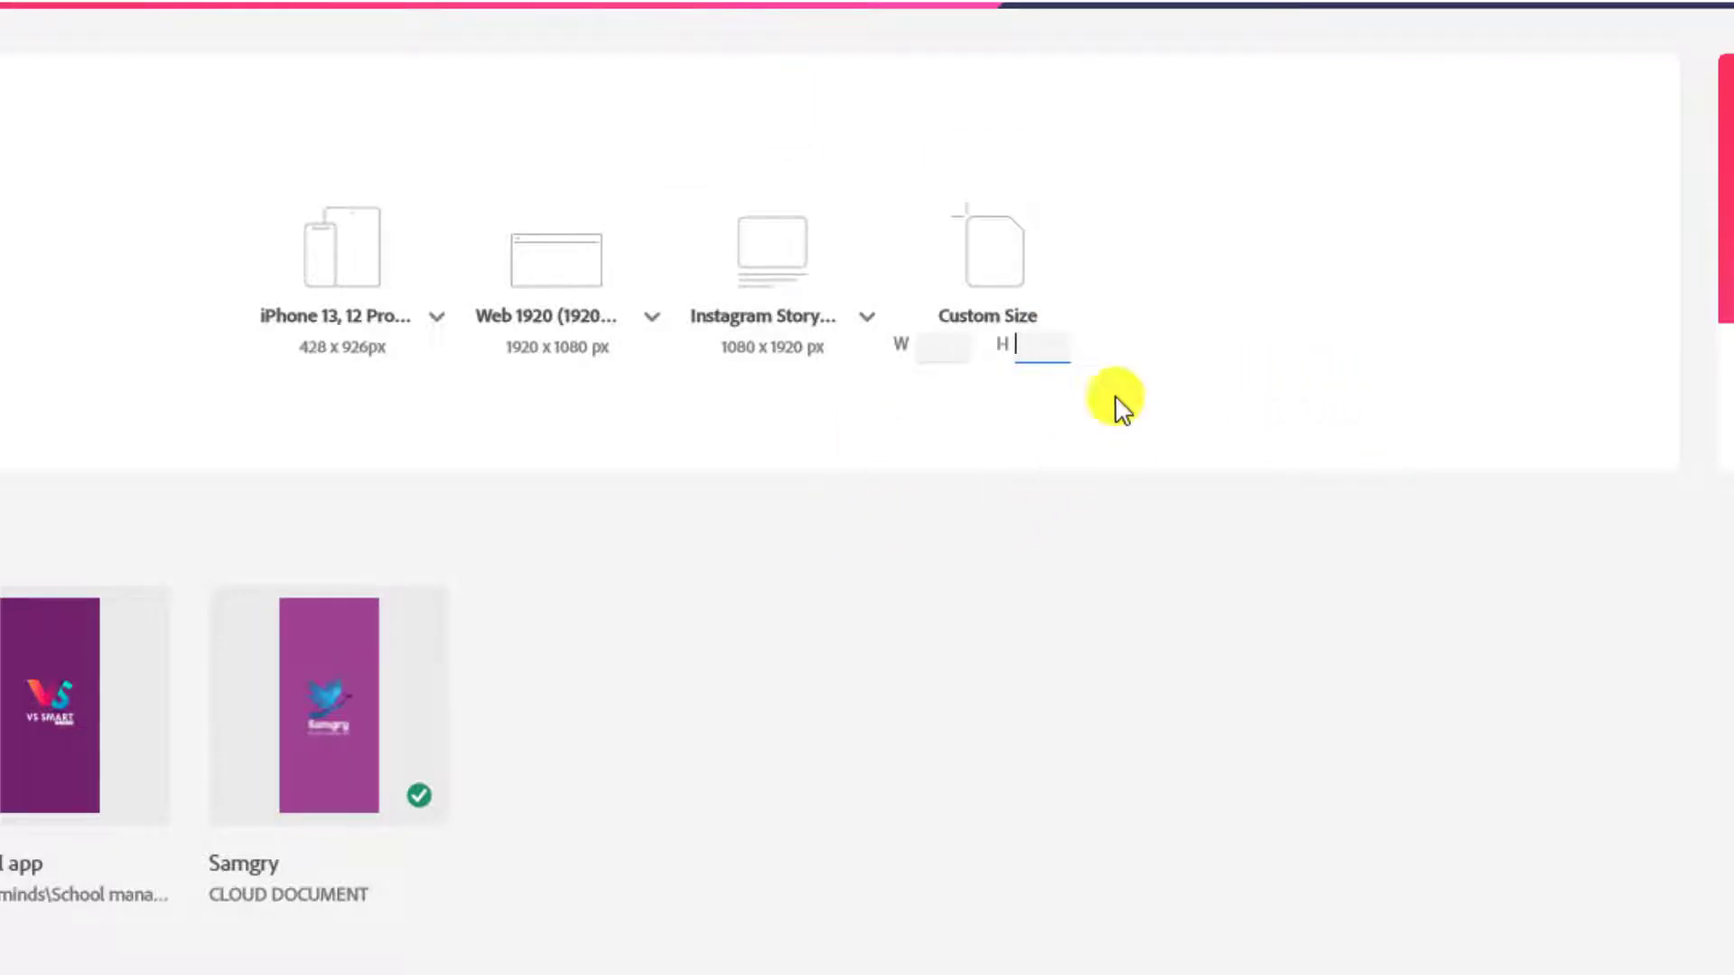
# Step: Create a new document with the iPhone 13, 12 Pro Max (428 × 926) preset and show its list of layers
pyautogui.click(446, 321)
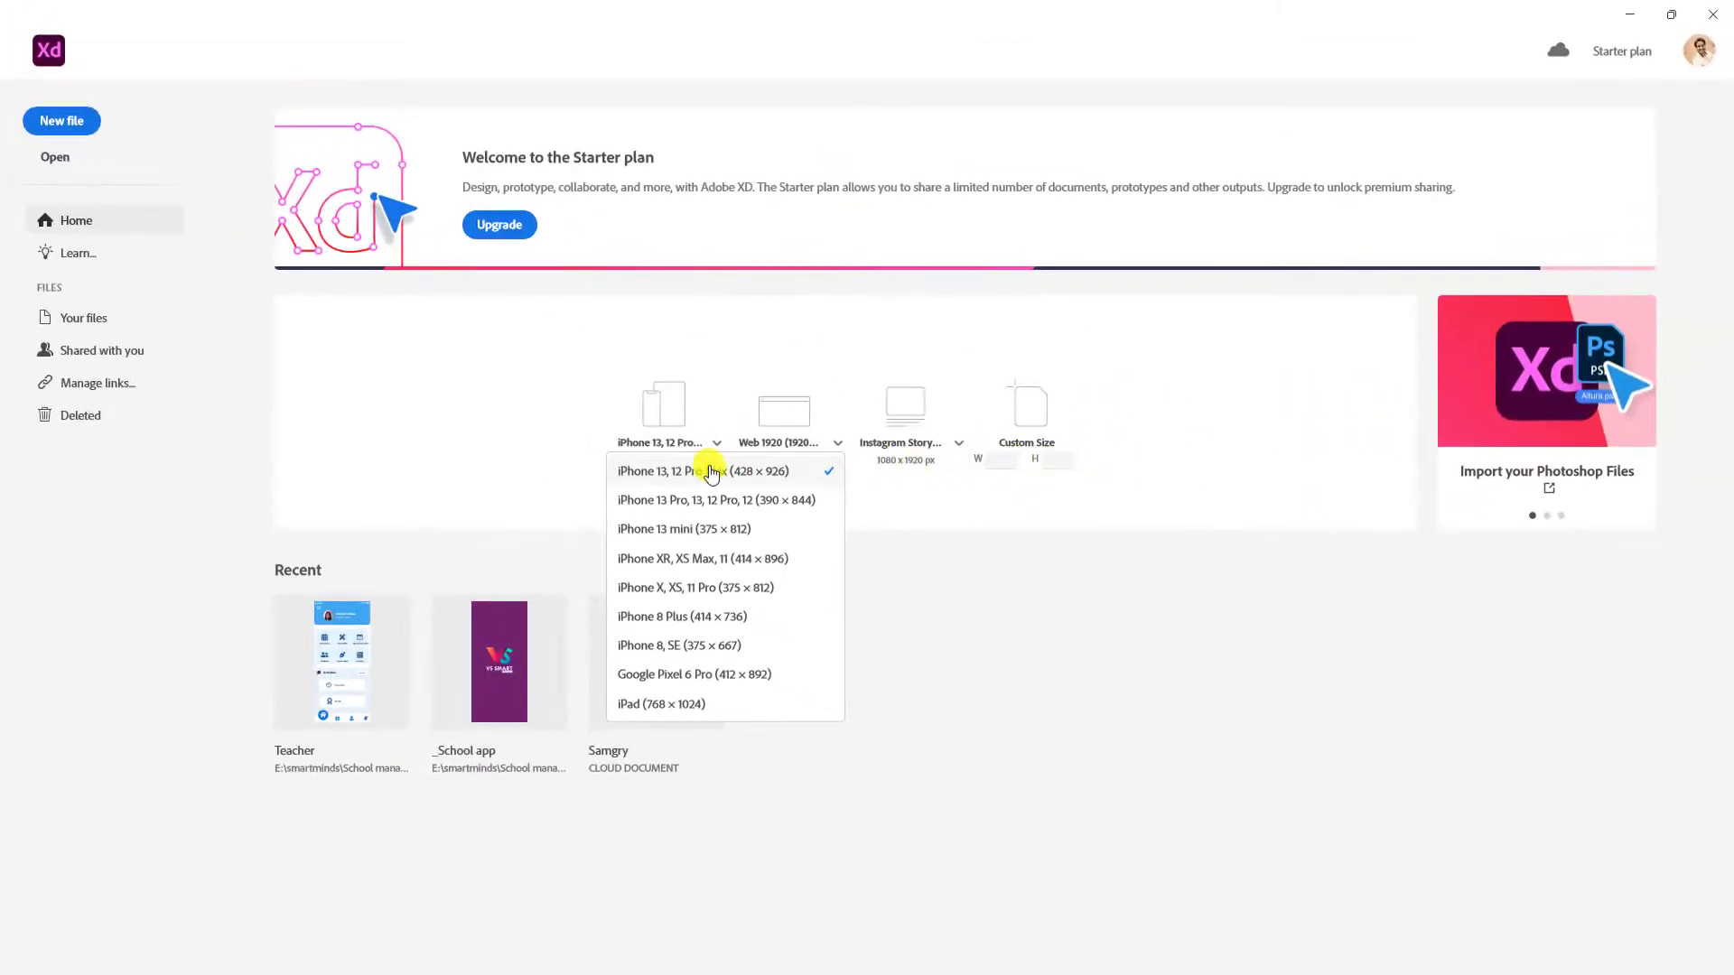
pyautogui.click(702, 470)
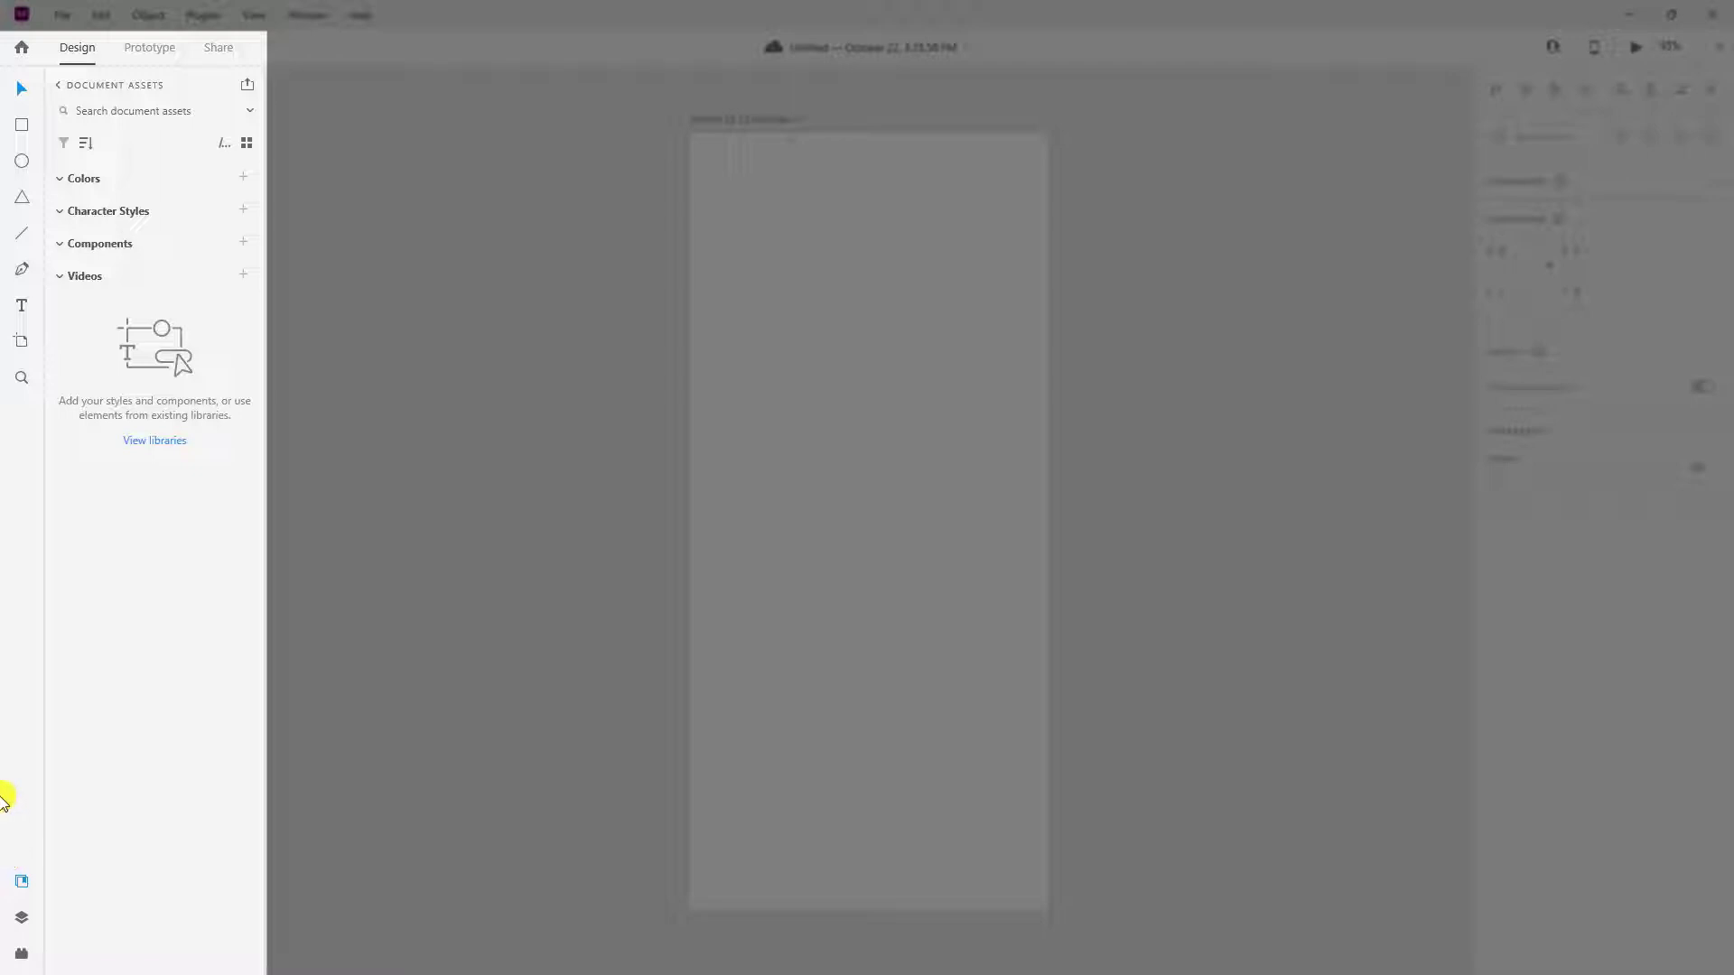
pyautogui.click(22, 881)
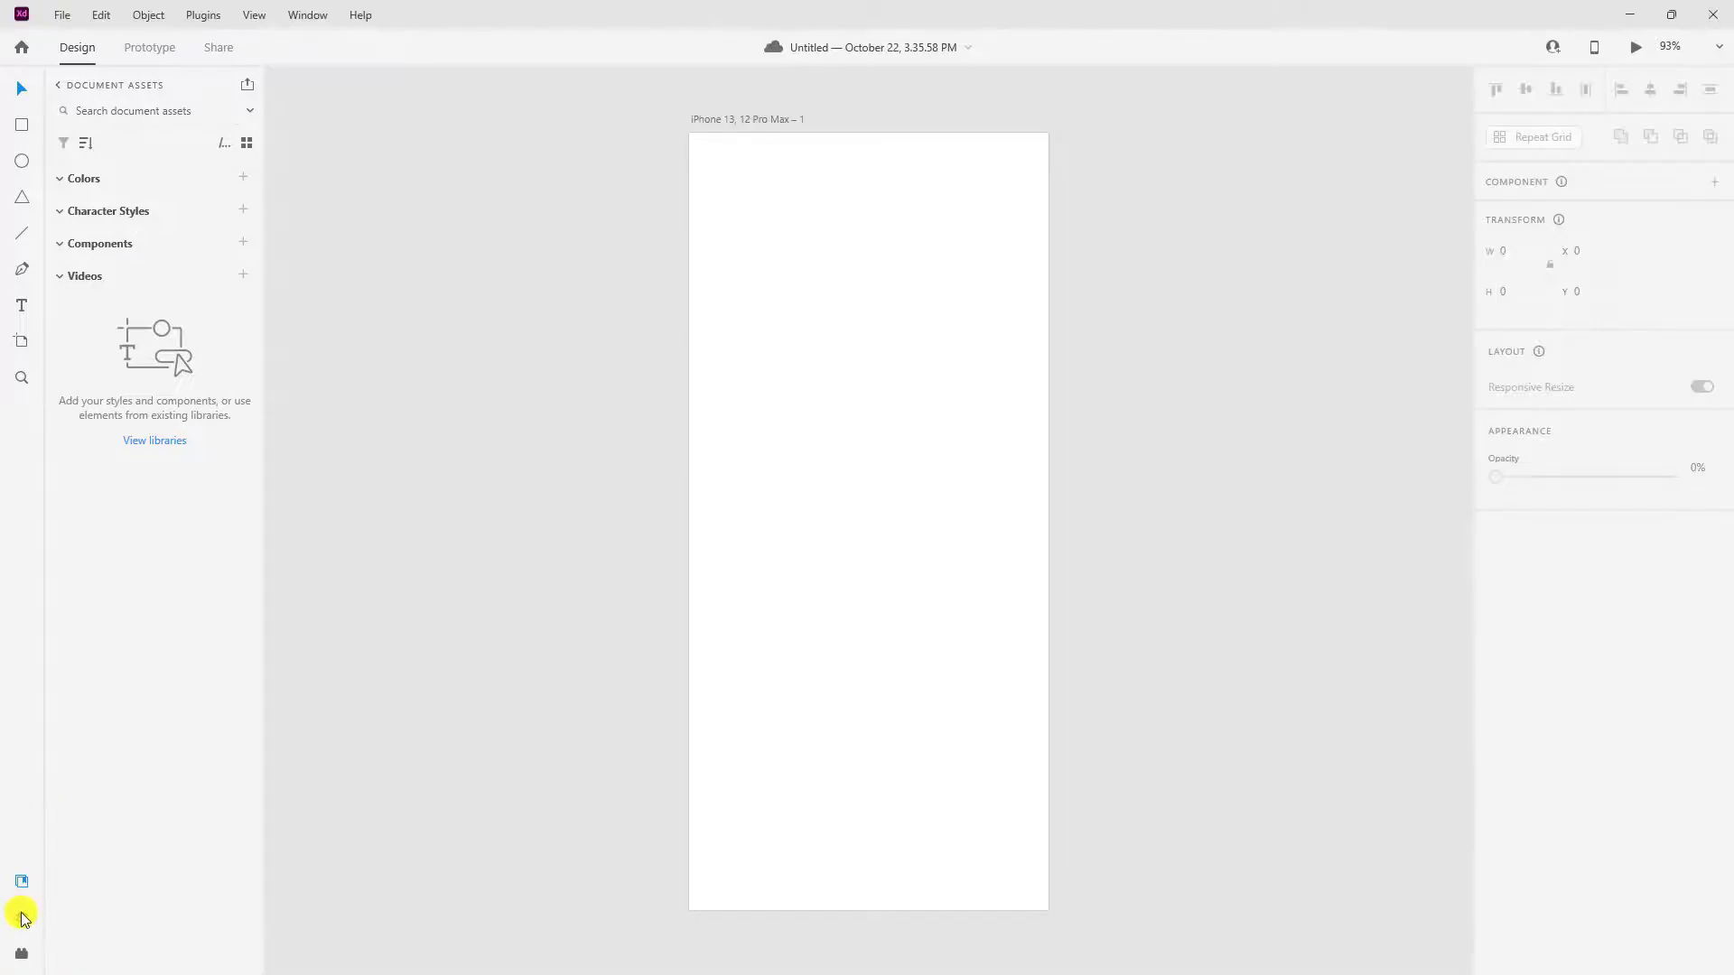
pyautogui.click(22, 917)
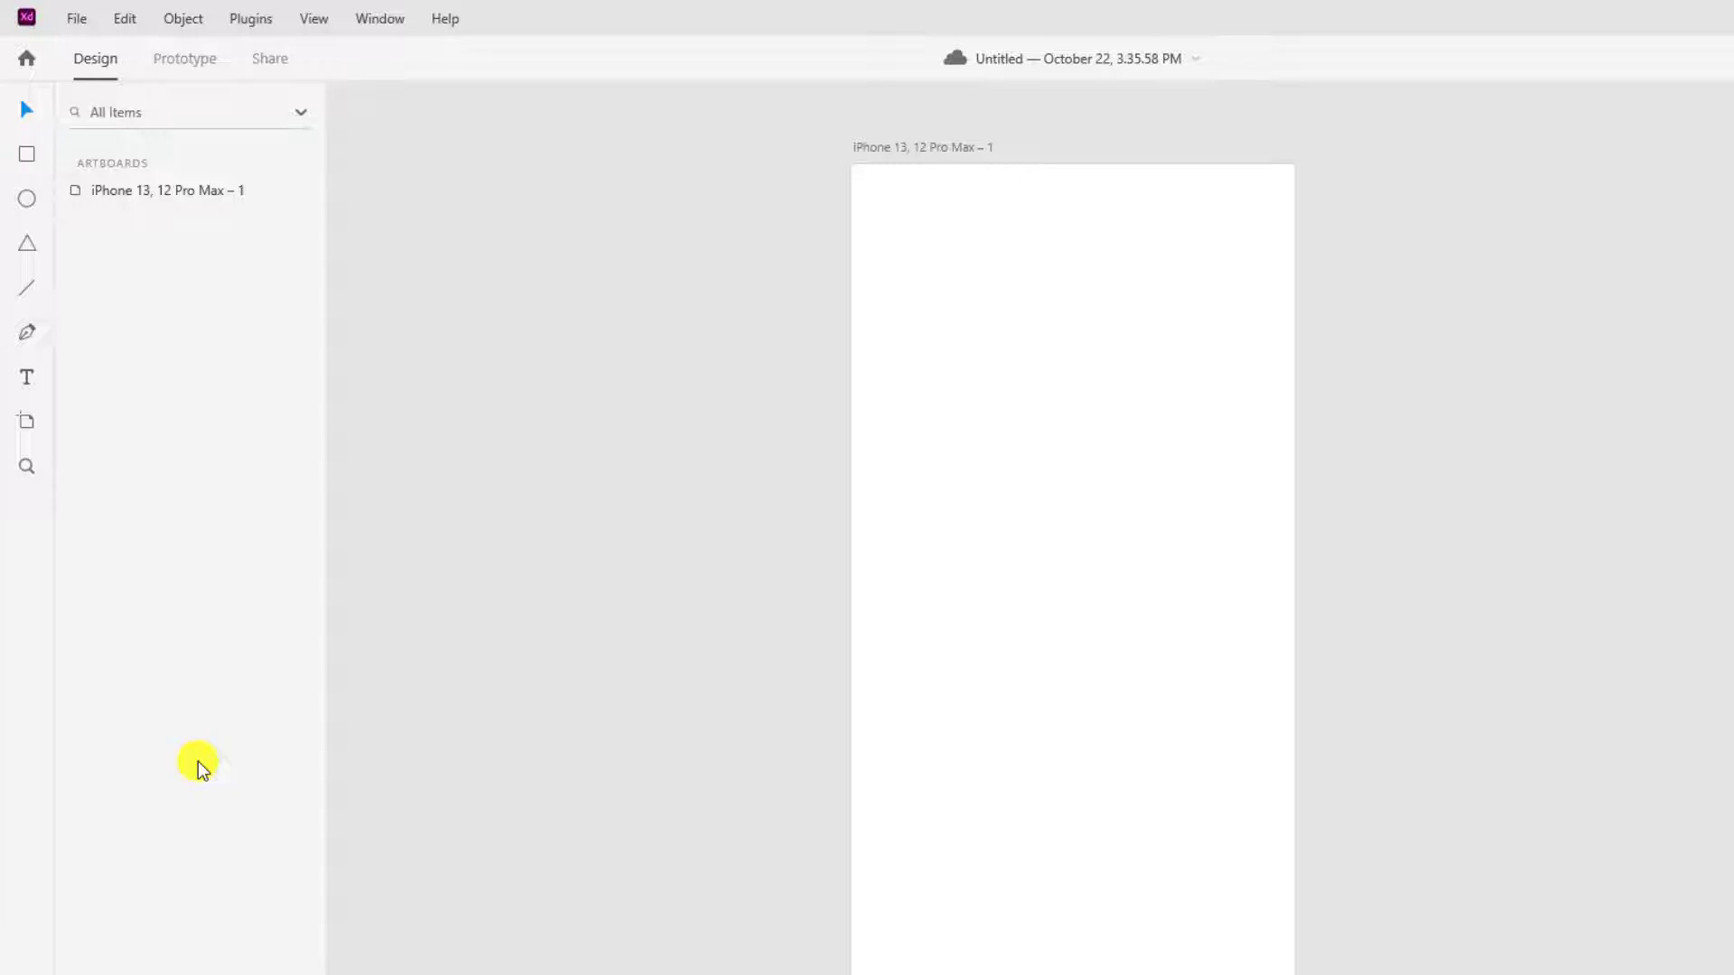
# Step: Draw an ellipse on the upper half of the artboard and fill it with red
pyautogui.click(27, 199)
pyautogui.moveTo(896, 453); pyautogui.dragTo(1118, 662)
pyautogui.click(1733, 795)
pyautogui.moveTo(1683, 767); pyautogui.dragTo(1733, 693)
# Step: Draw a triangle below the red ellipse and fill it with dark green
pyautogui.click(27, 244)
pyautogui.moveTo(993, 749); pyautogui.dragTo(1193, 948)
pyautogui.click(1733, 795)
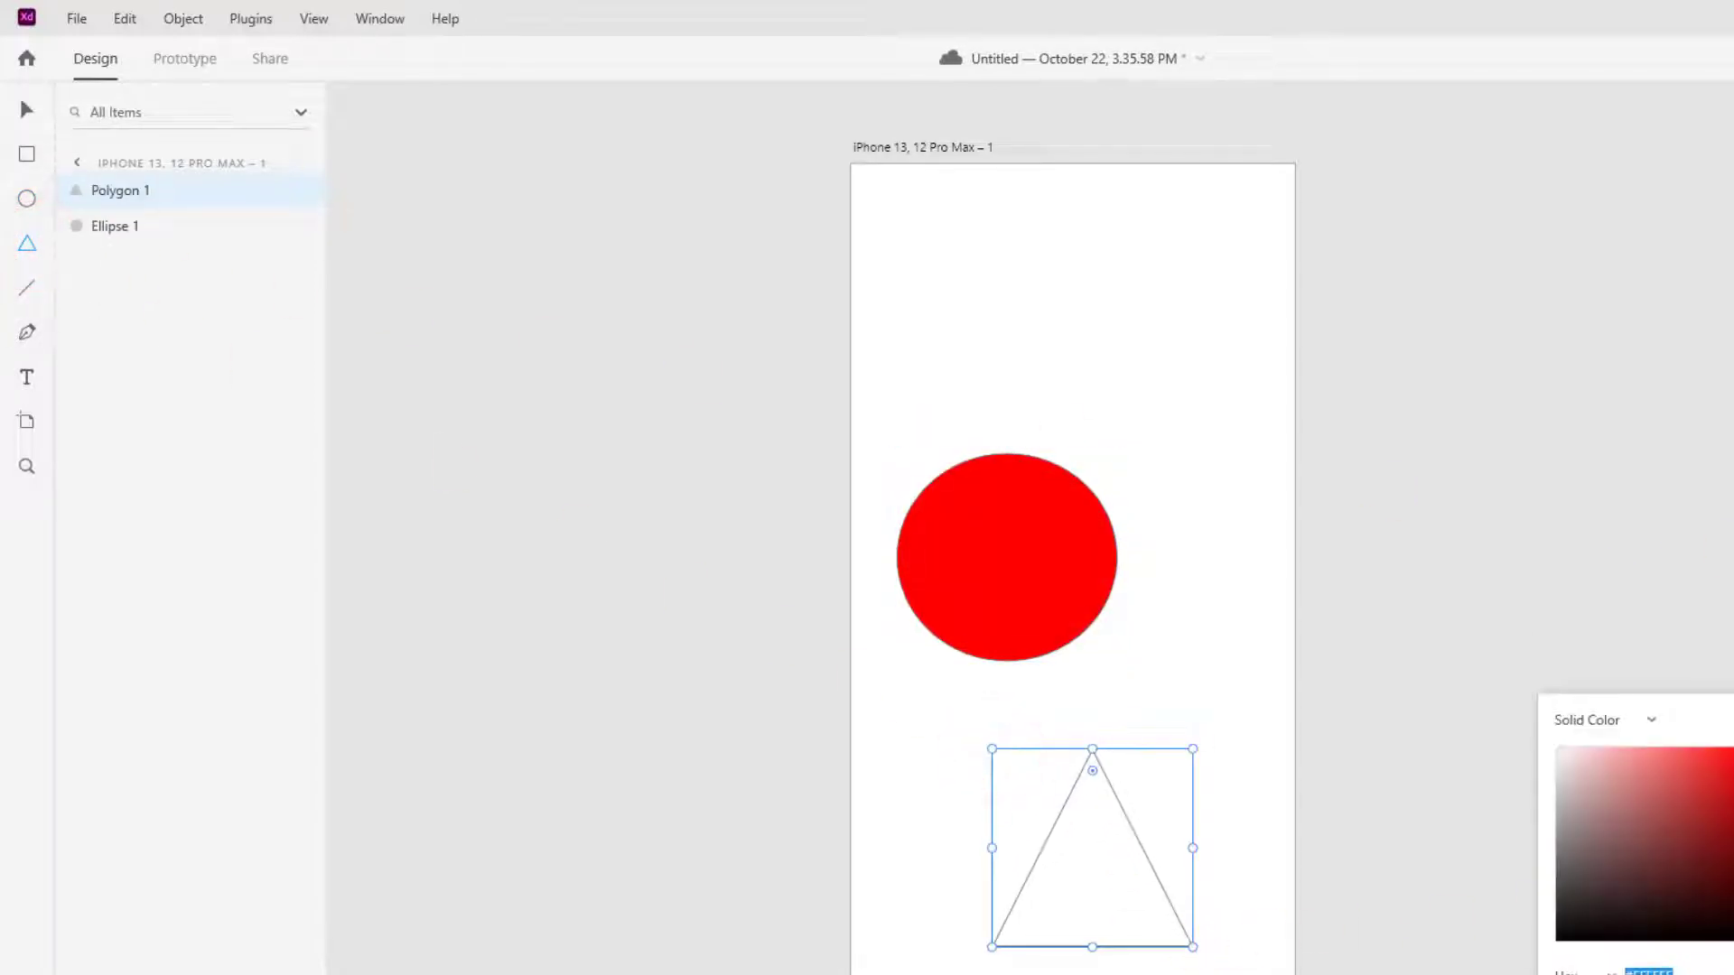
pyautogui.click(1707, 852)
pyautogui.click(1299, 335)
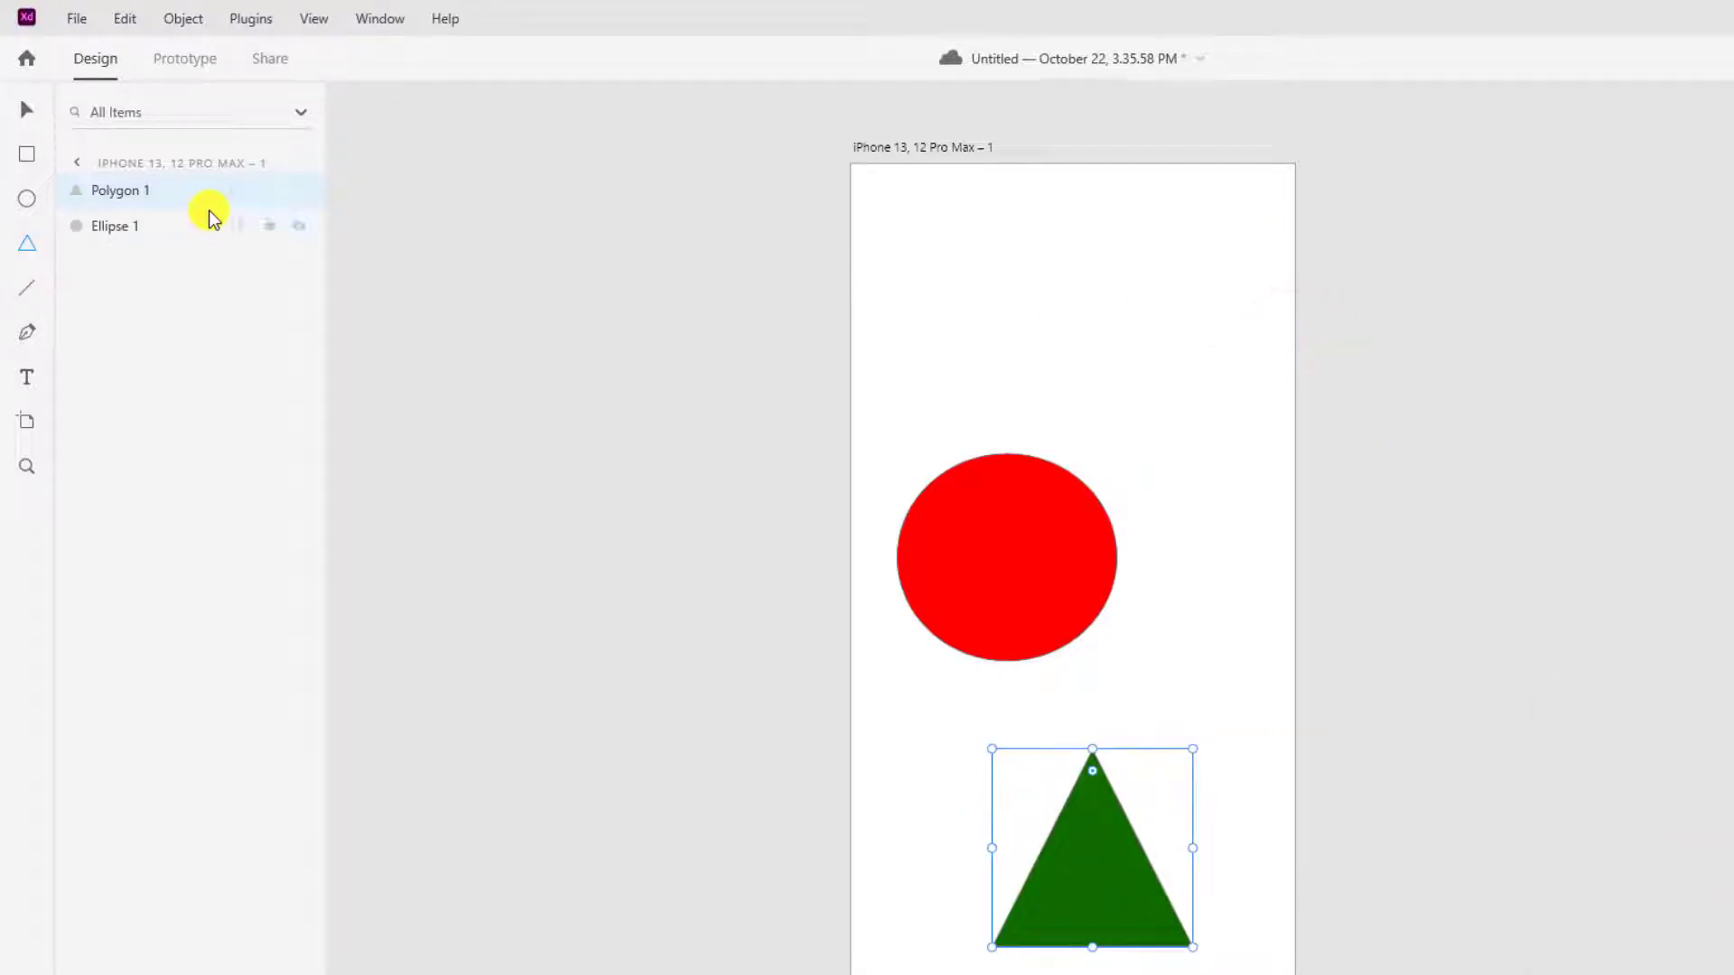
# Step: Move the green triangle over the red ellipse and reorder the layers so the triangle lies behind it
pyautogui.click(26, 109)
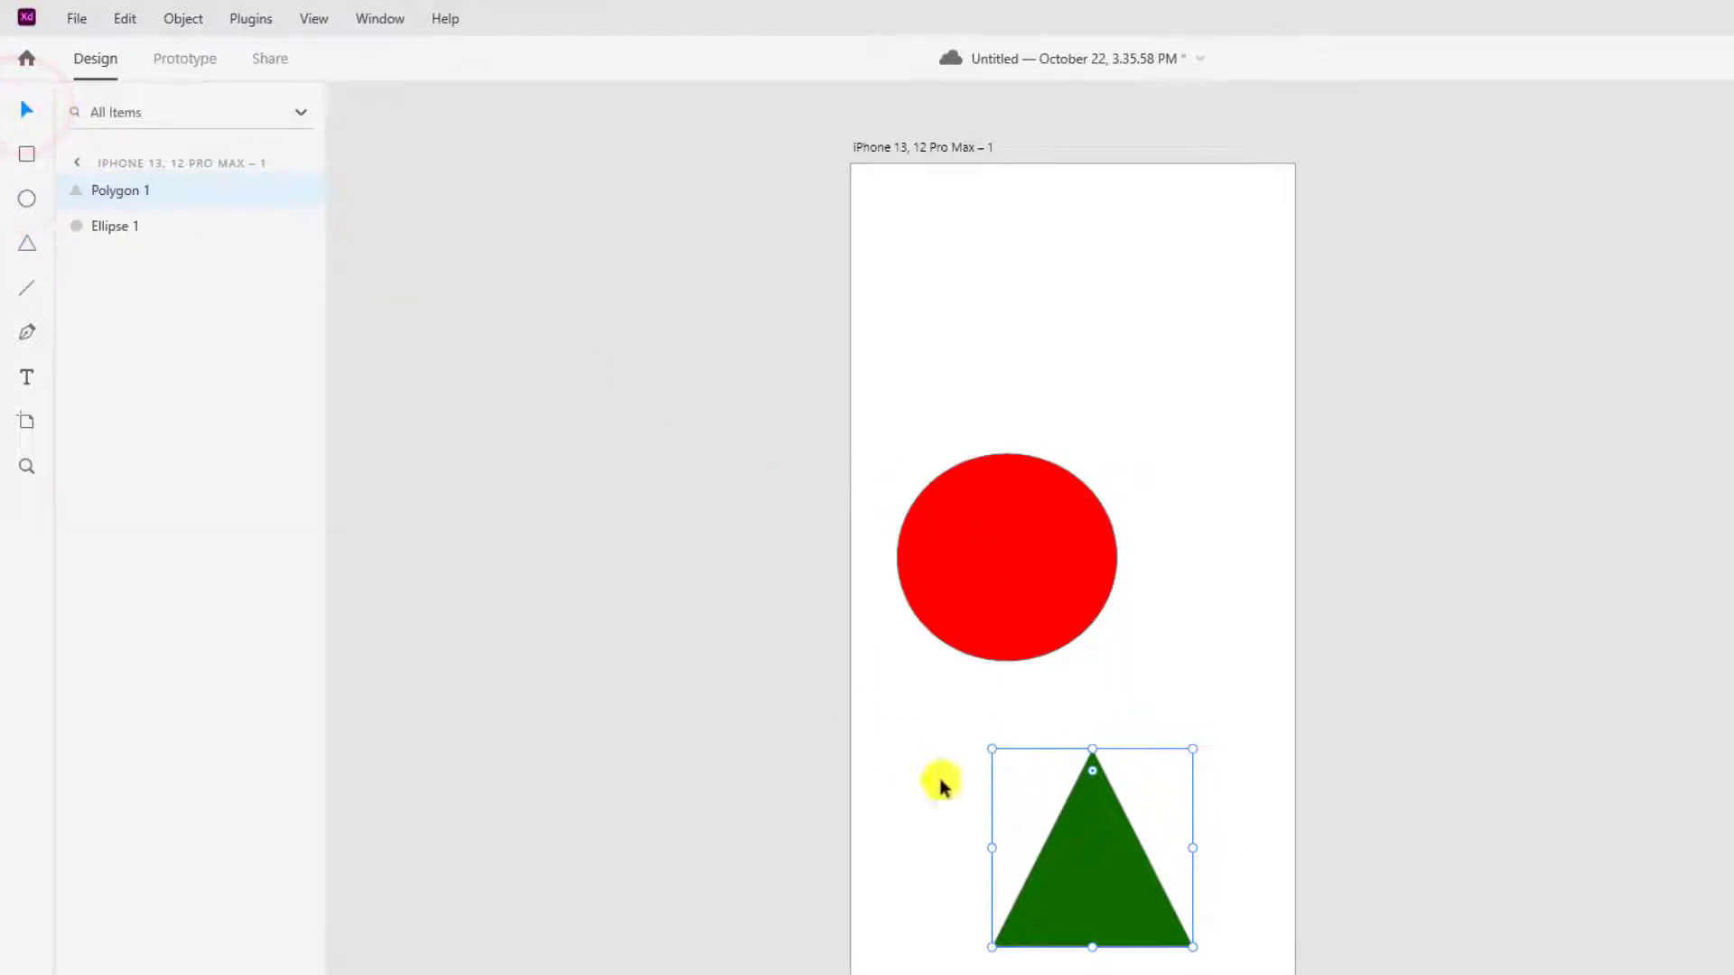
pyautogui.moveTo(1092, 890); pyautogui.dragTo(1011, 642)
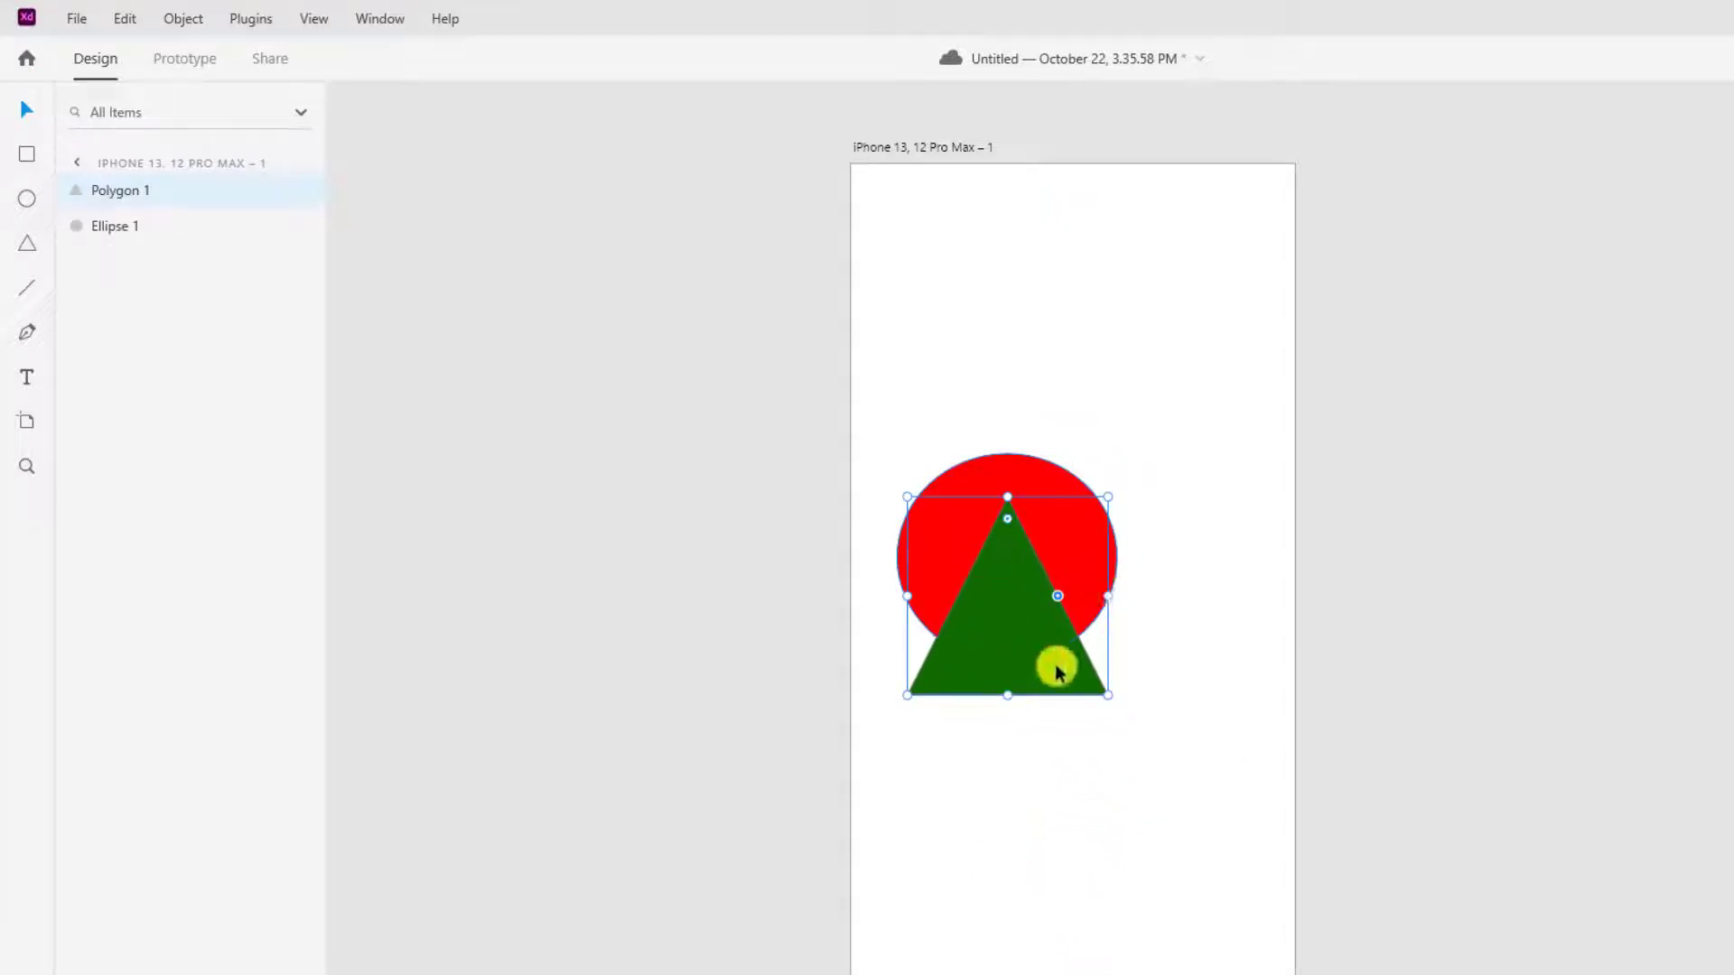
pyautogui.moveTo(139, 202); pyautogui.dragTo(159, 284)
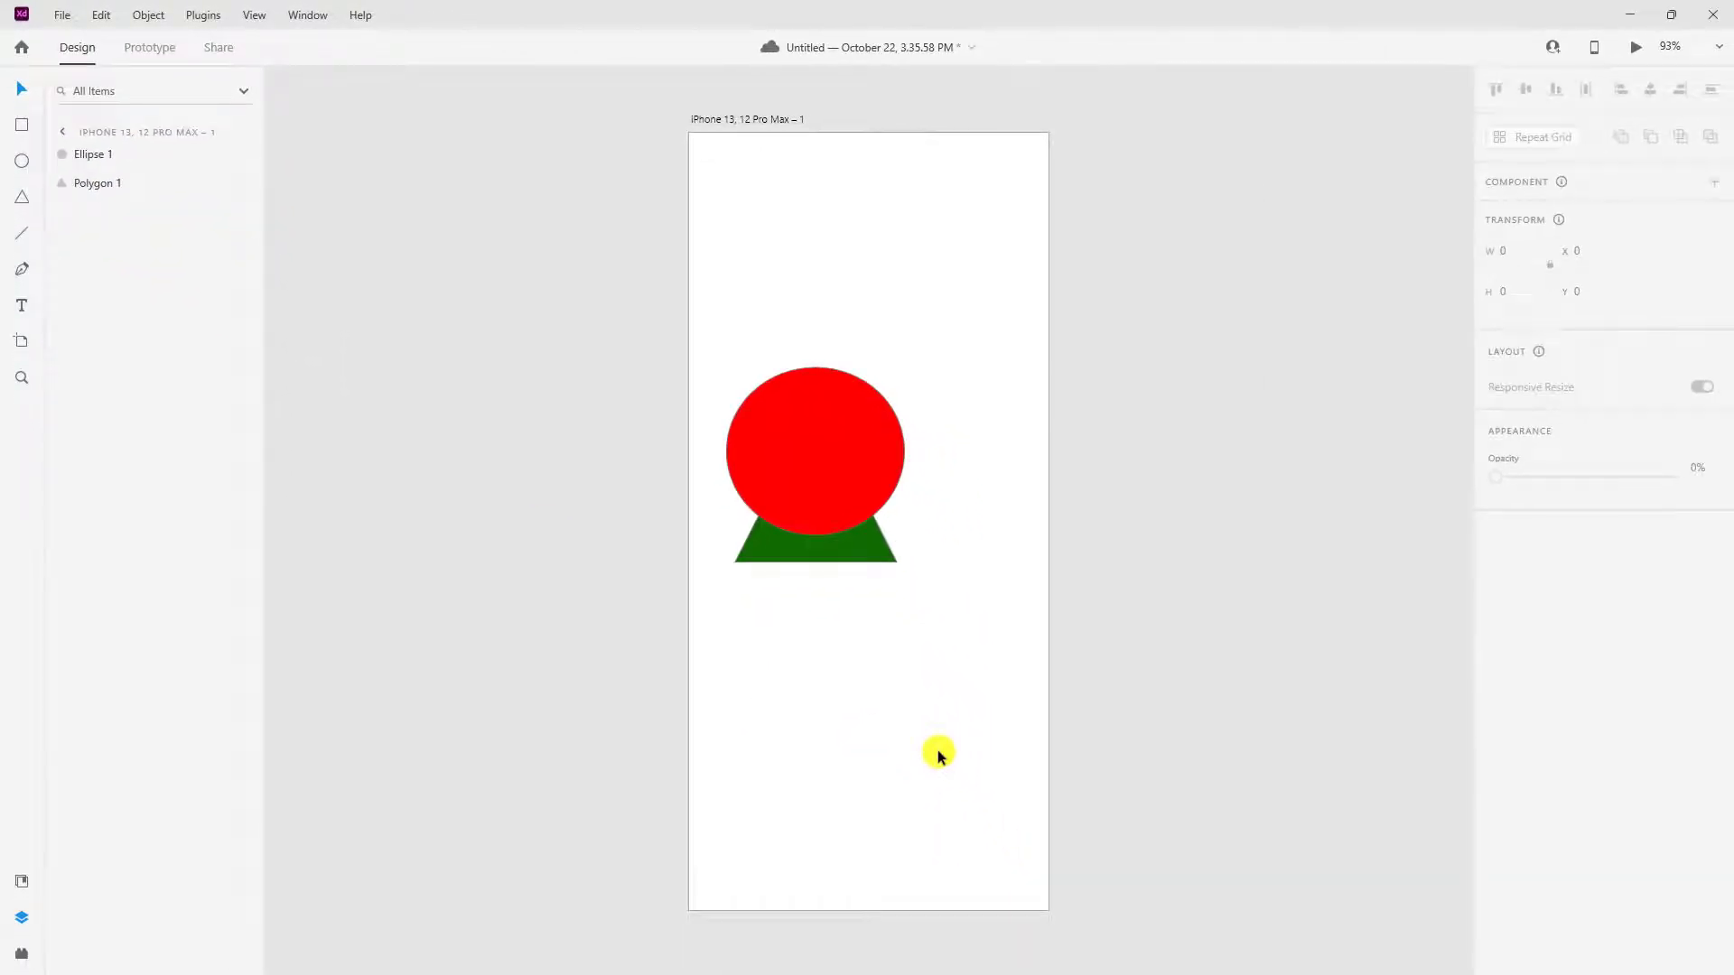
# Step: Search for "home" in the Icons 4 Design plugin and insert the home icon from the Awesome set
pyautogui.click(21, 954)
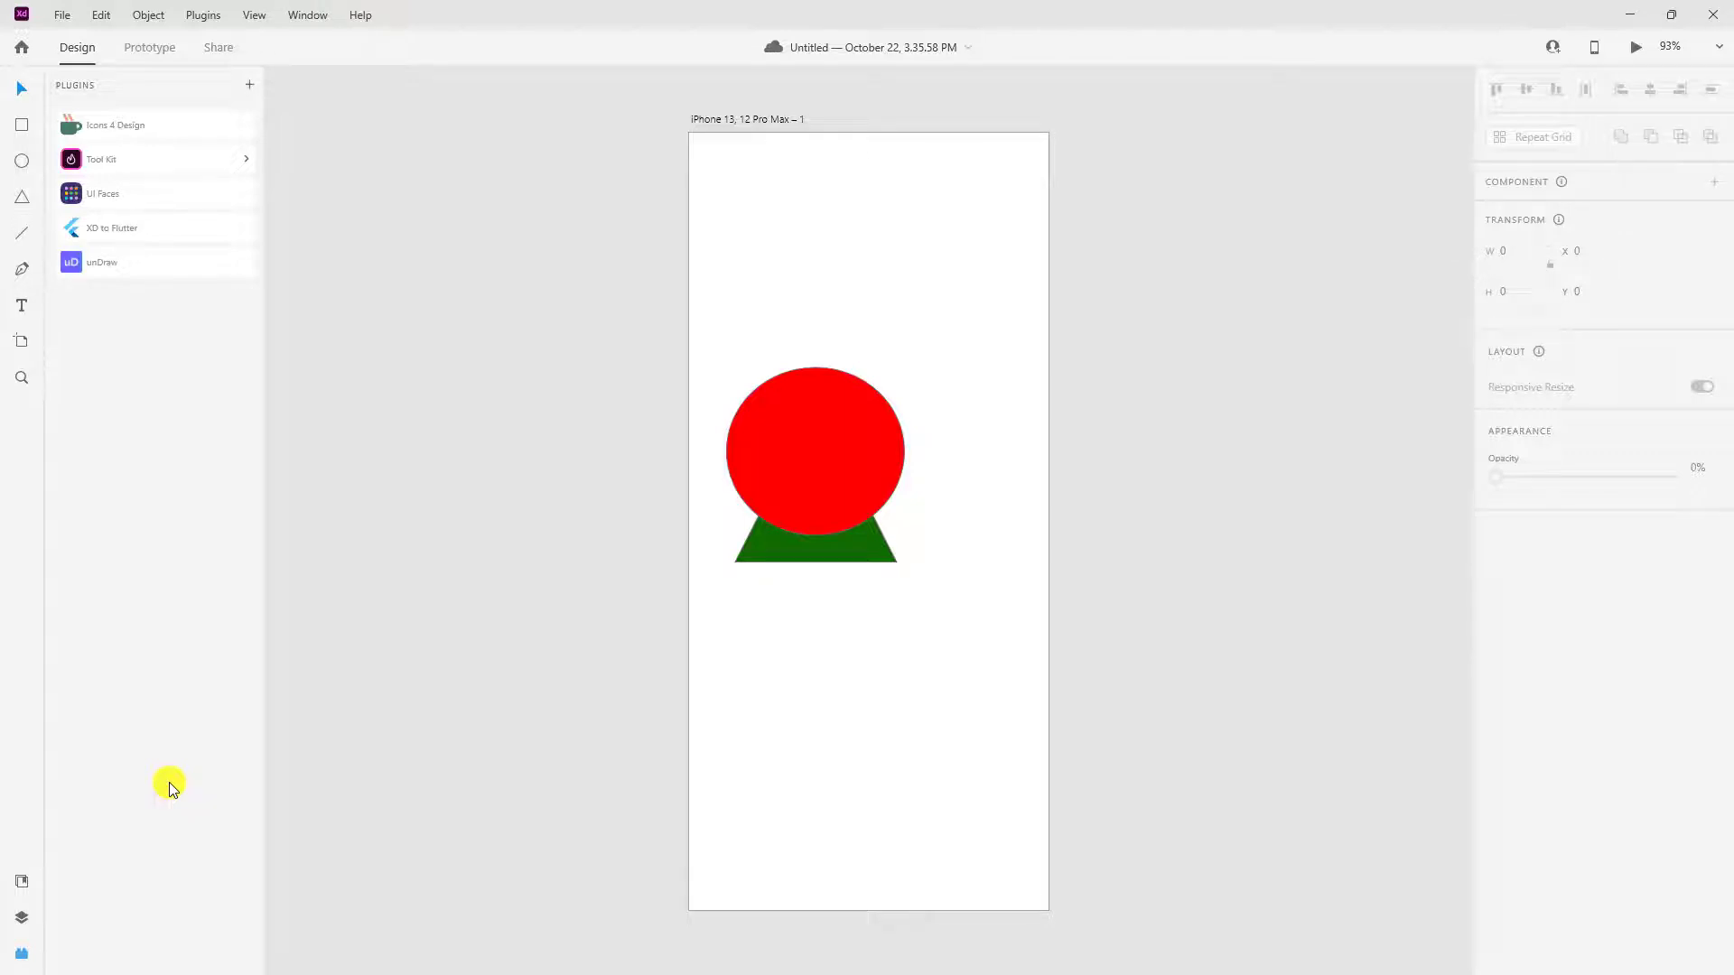
pyautogui.click(126, 127)
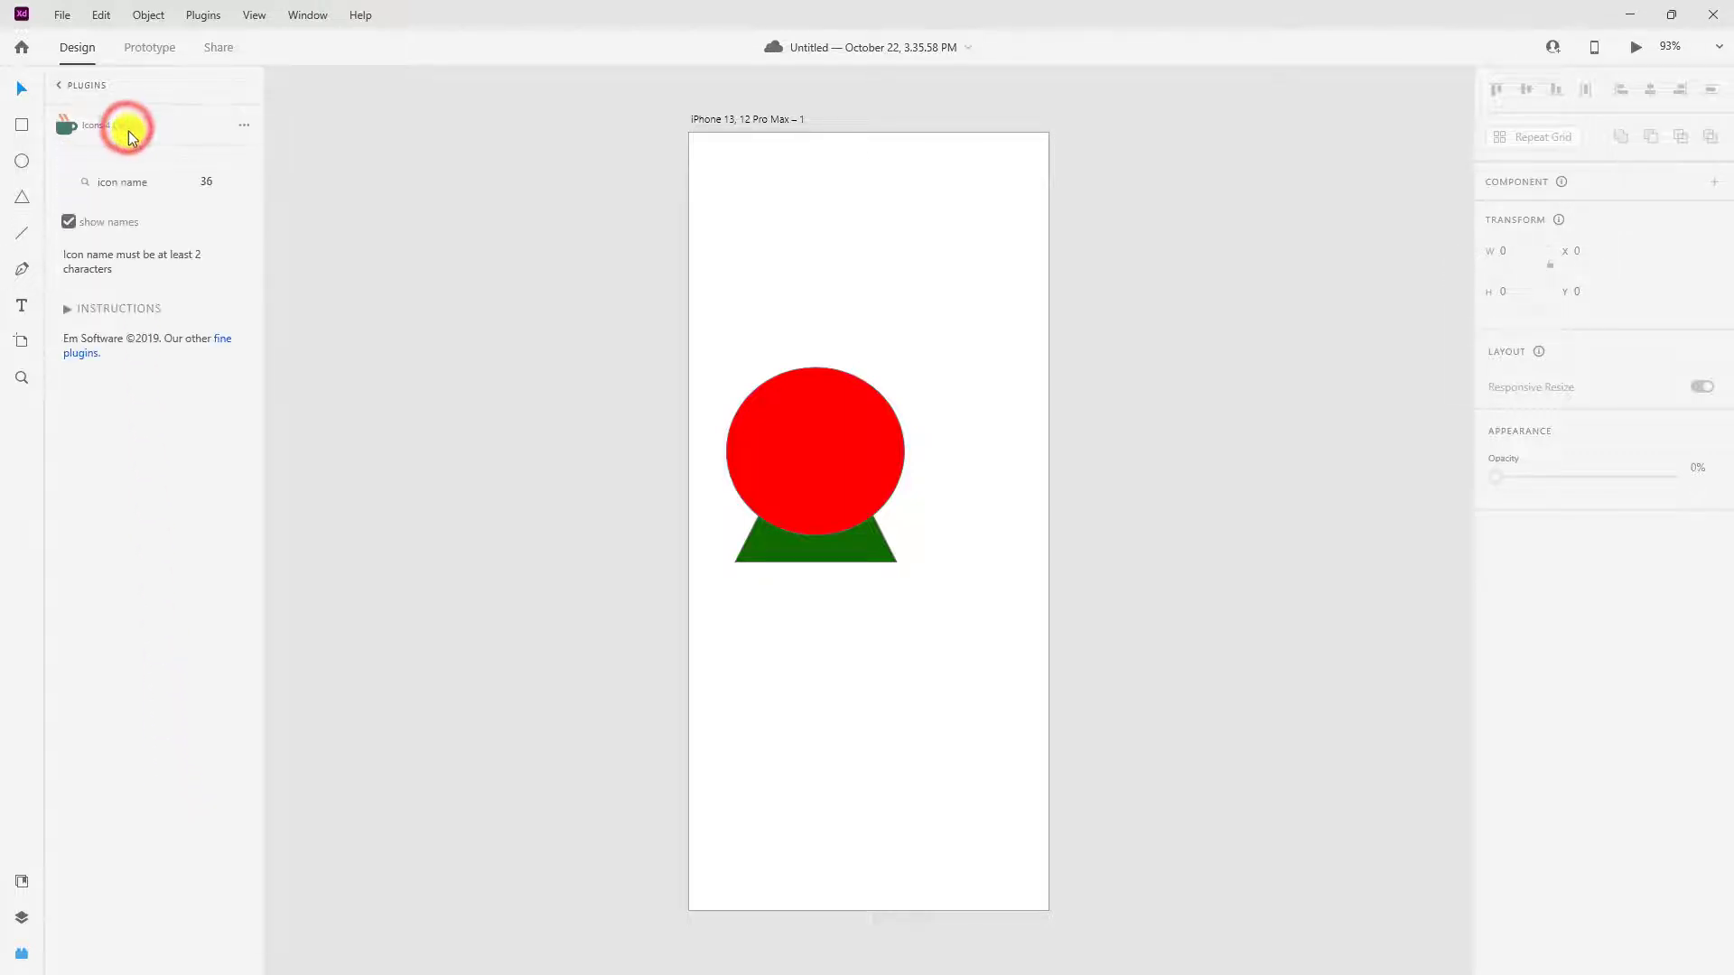
pyautogui.click(158, 187)
pyautogui.write('home')
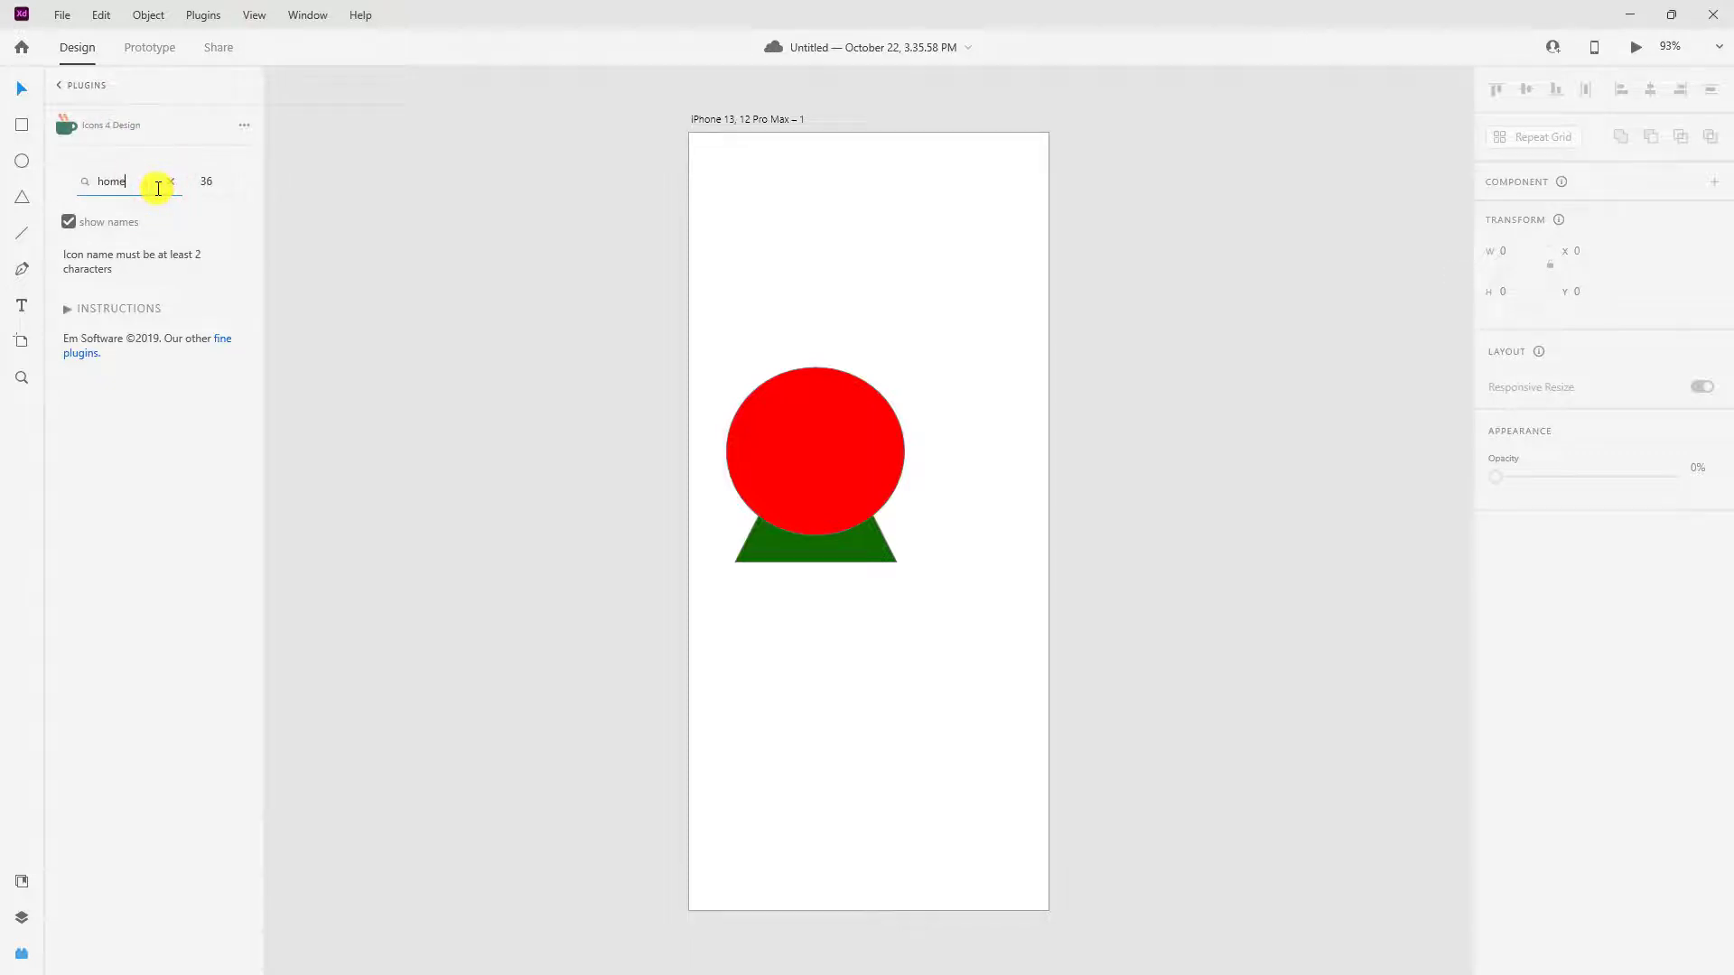
pyautogui.press('Return')
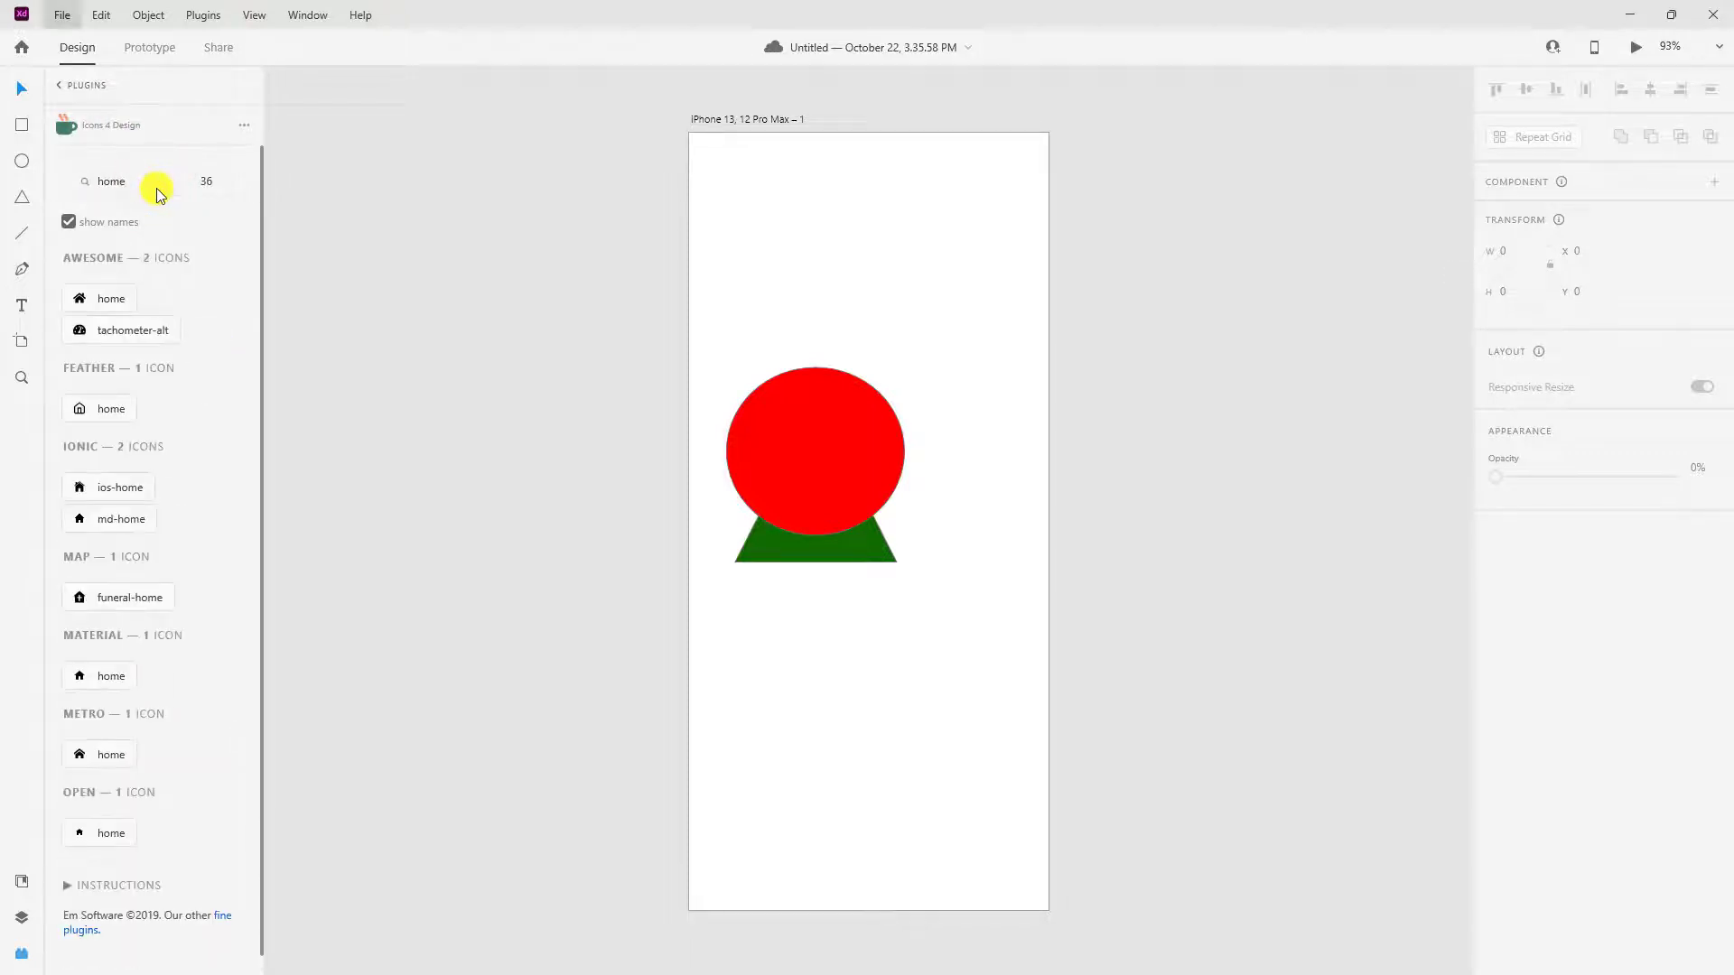
pyautogui.scroll(-1, 158, 190)
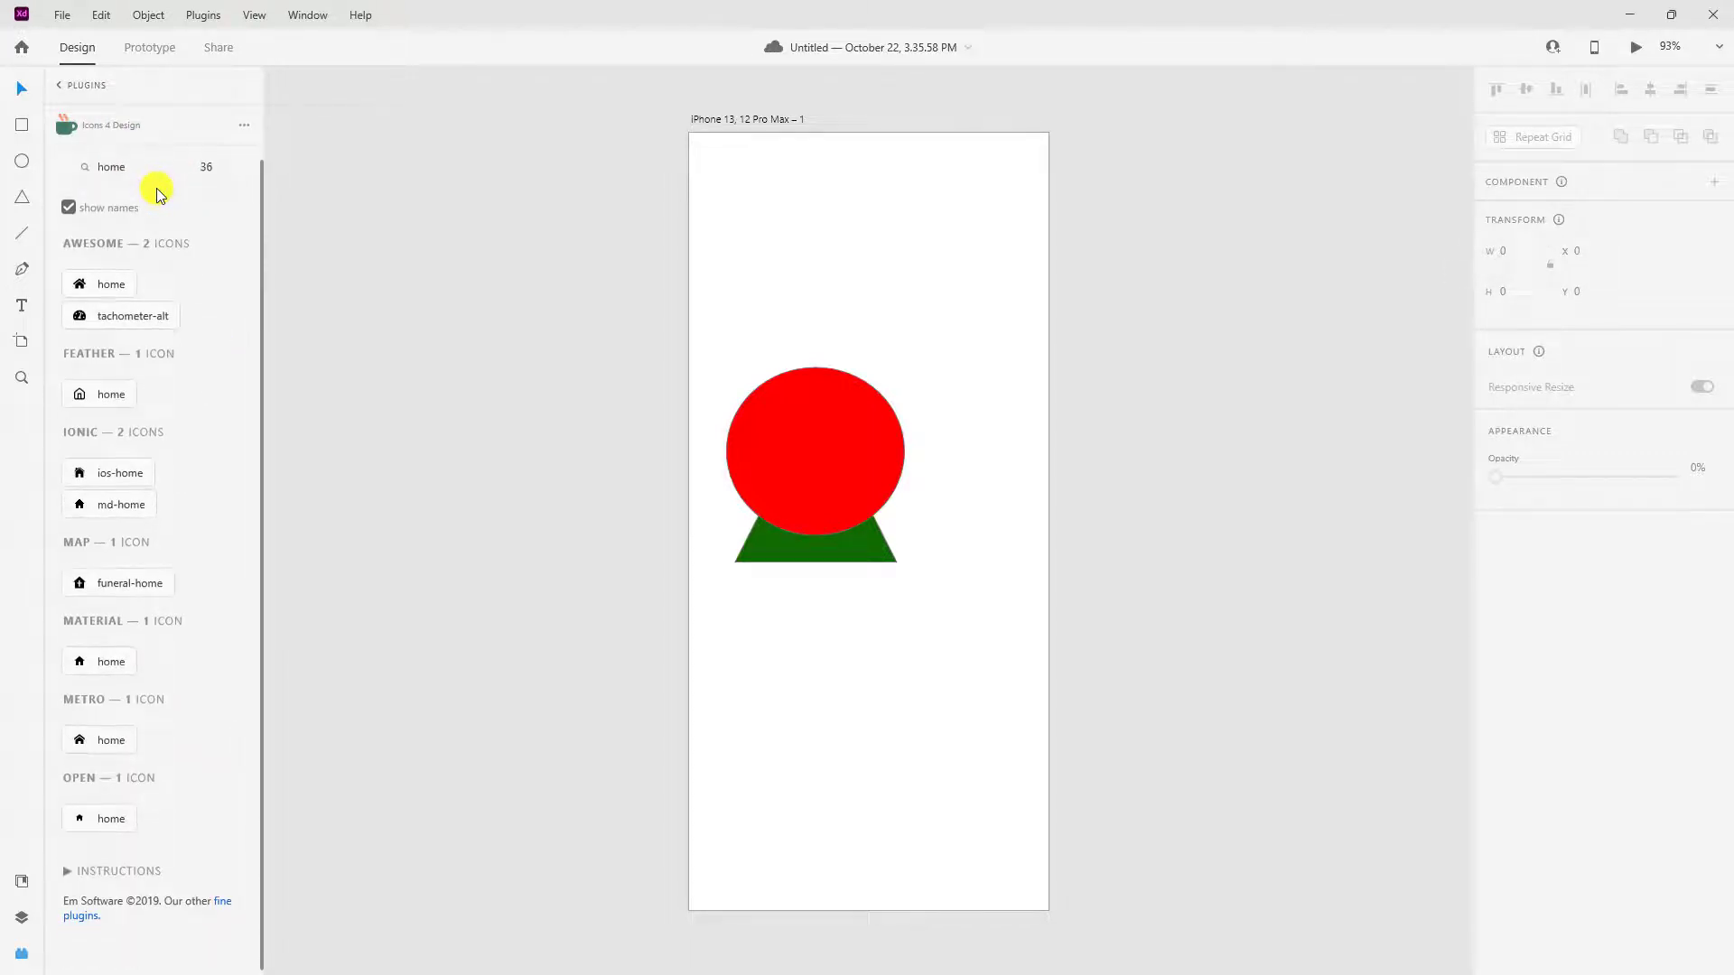
pyautogui.click(108, 291)
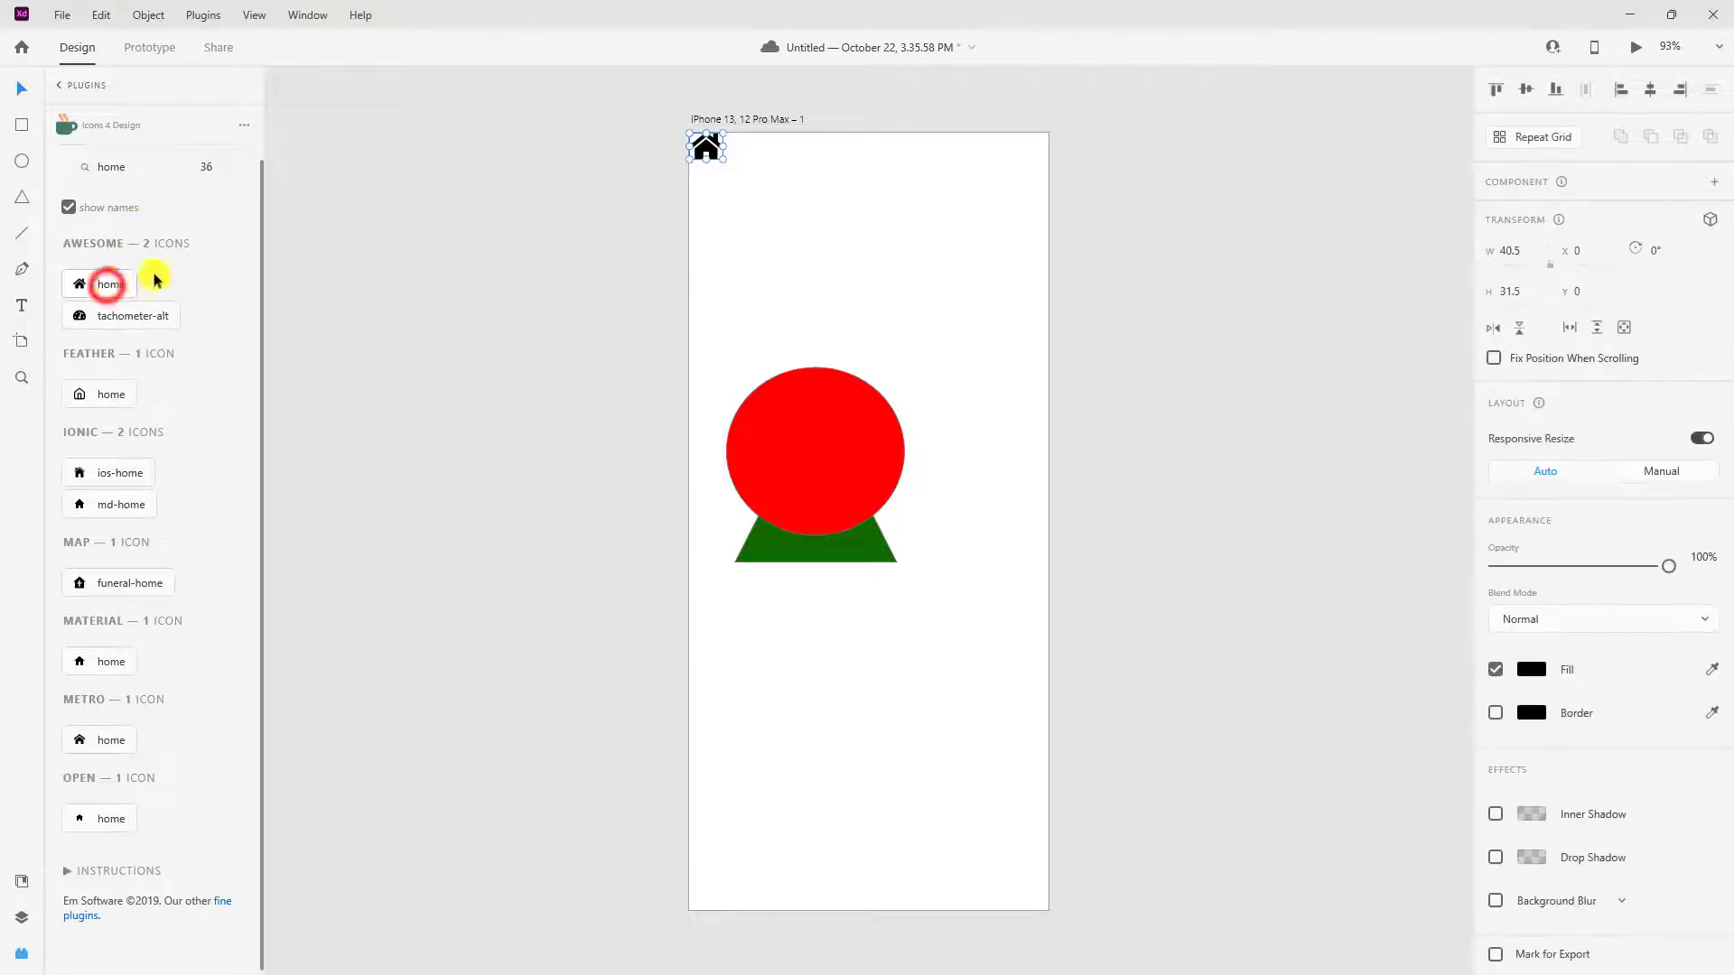
# Step: Move the home icon to the artboard's lower-left corner, and from there up to about X 249, Y 361
pyautogui.moveTo(705, 149); pyautogui.dragTo(737, 673)
pyautogui.moveTo(739, 736); pyautogui.dragTo(727, 887)
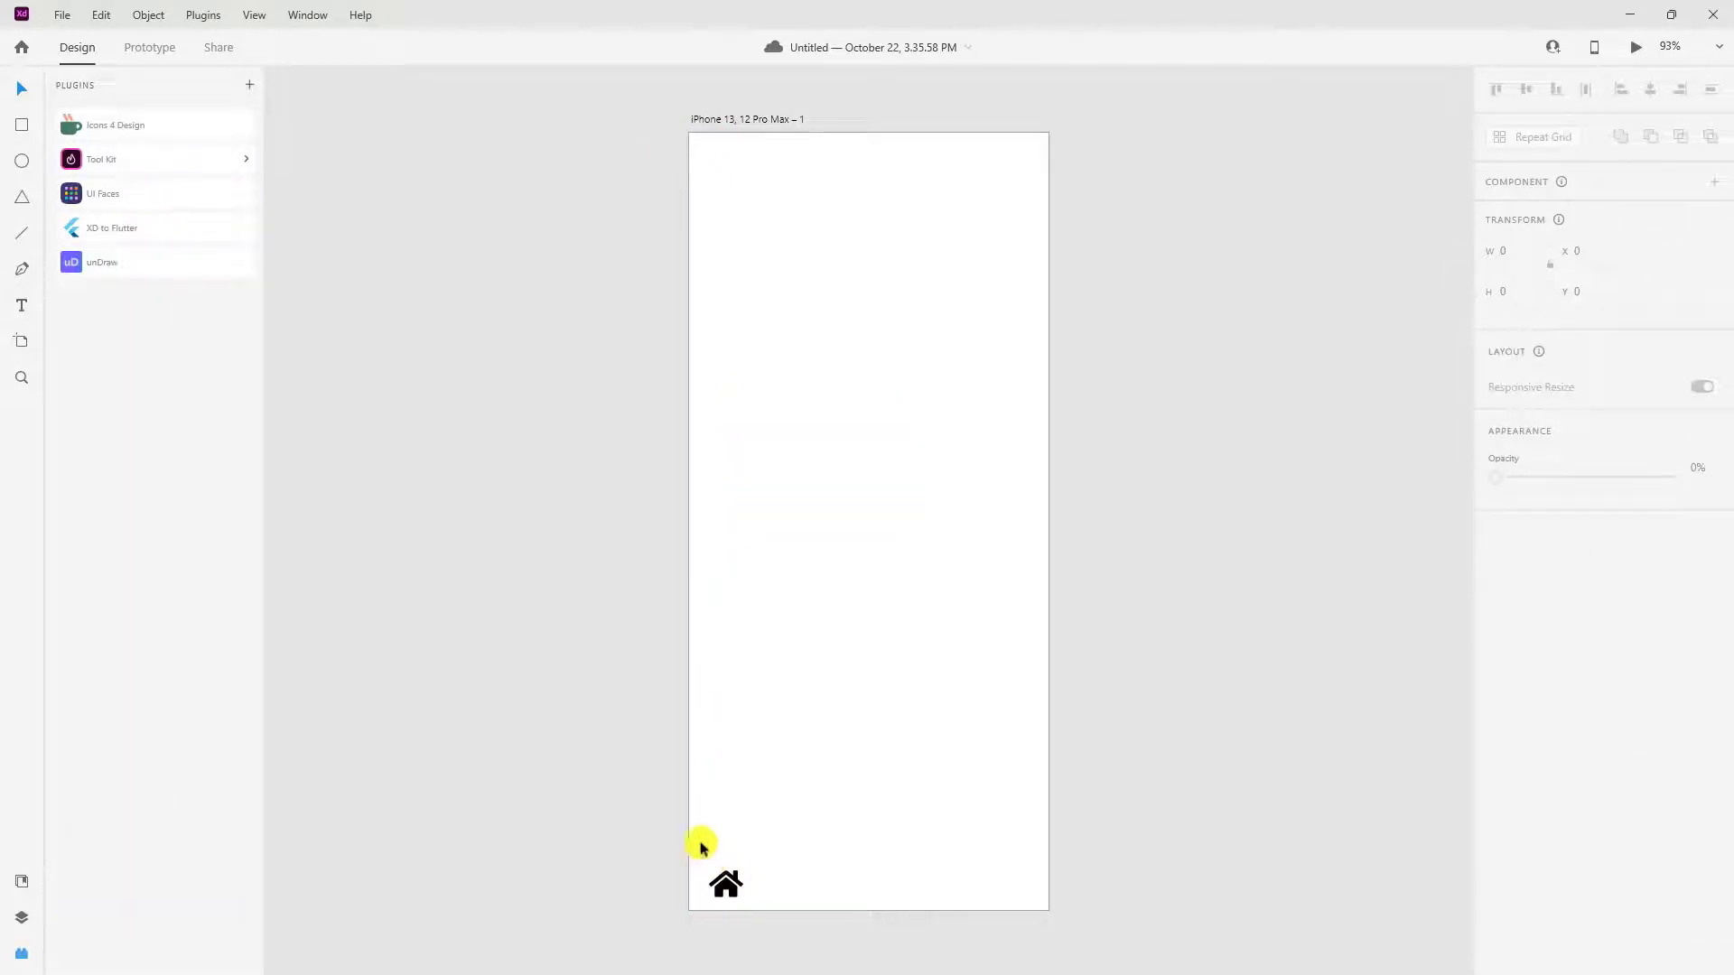
pyautogui.click(24, 94)
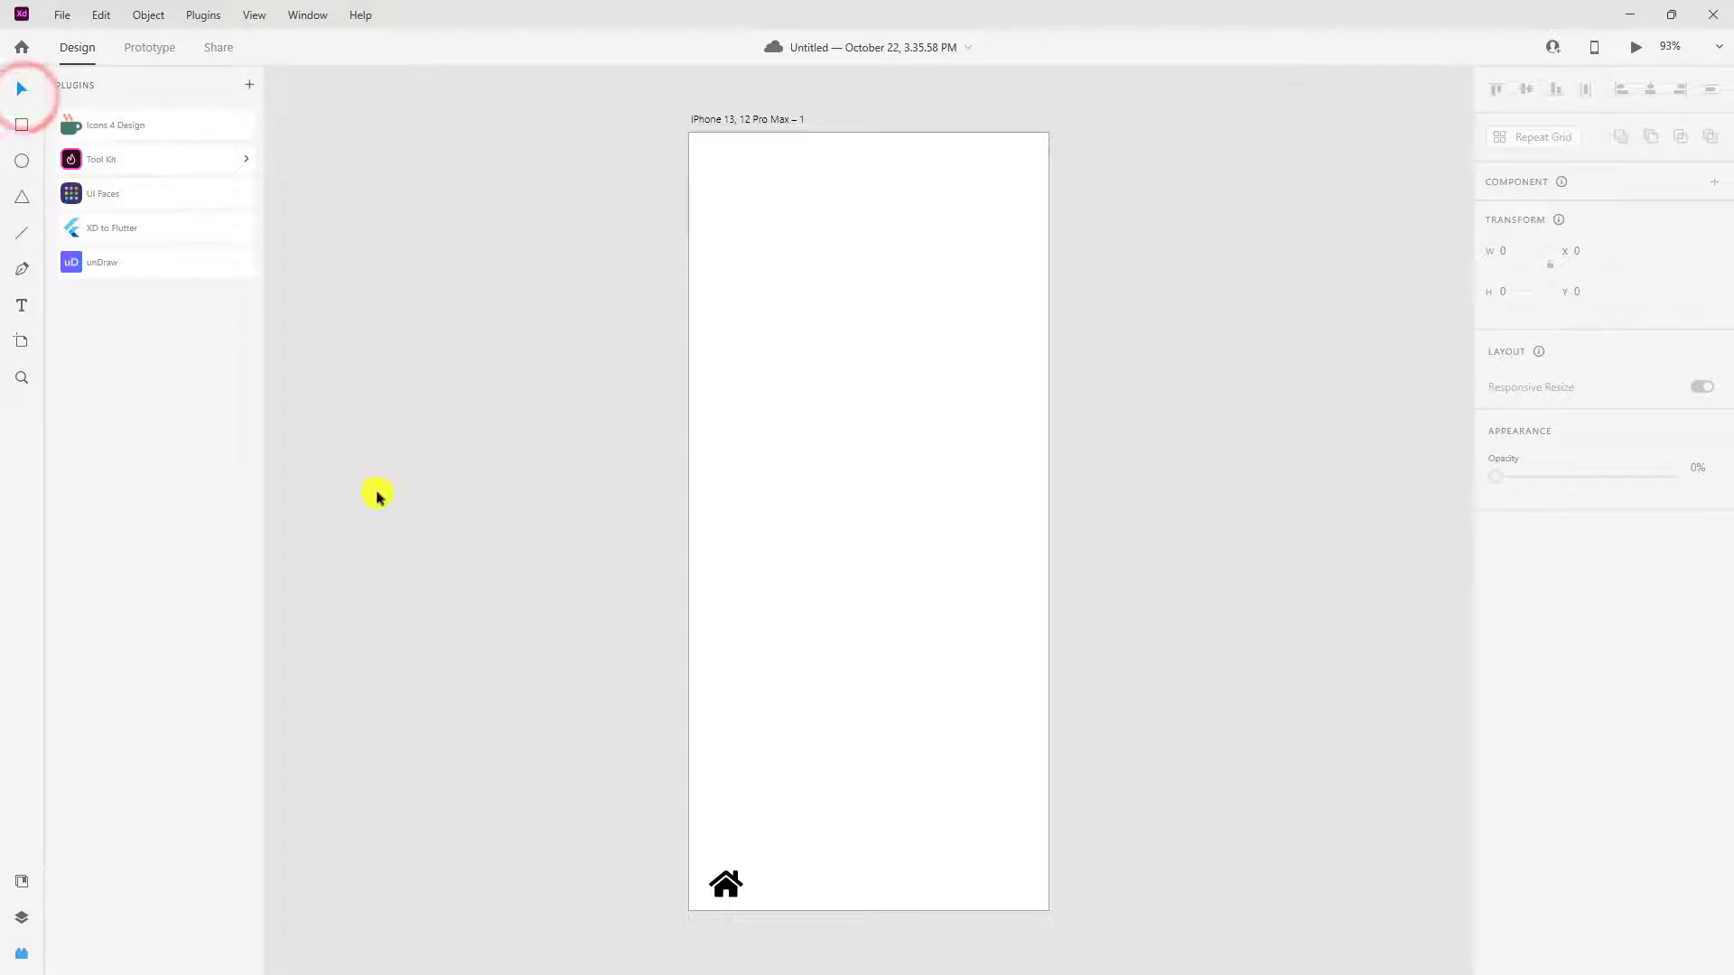
pyautogui.moveTo(726, 886); pyautogui.dragTo(915, 453)
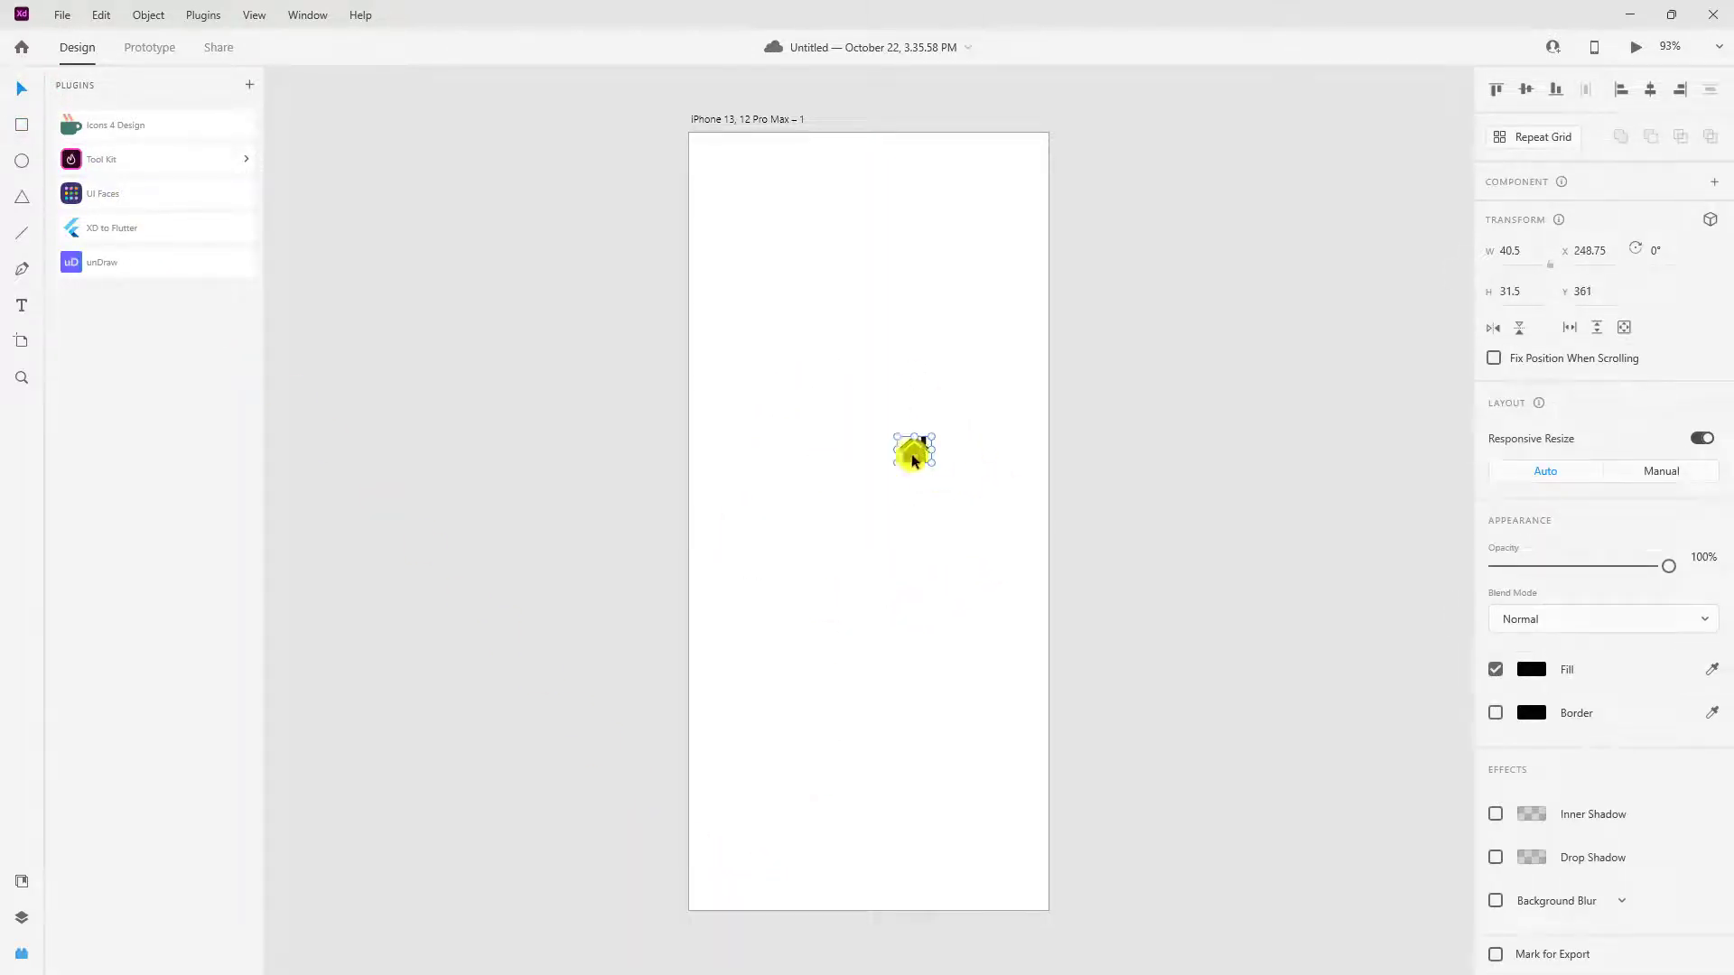
# Step: Draw a rectangle about 308 × 207 near the artboard's upper edge and a large ellipse in the lower half
pyautogui.click(20, 127)
pyautogui.moveTo(735, 229)
pyautogui.mouseDown()
pyautogui.moveTo(999, 464)
pyautogui.moveTo(979, 325)
pyautogui.moveTo(1045, 418)
pyautogui.moveTo(968, 304)
pyautogui.moveTo(993, 403)
pyautogui.mouseUp()
pyautogui.click(21, 161)
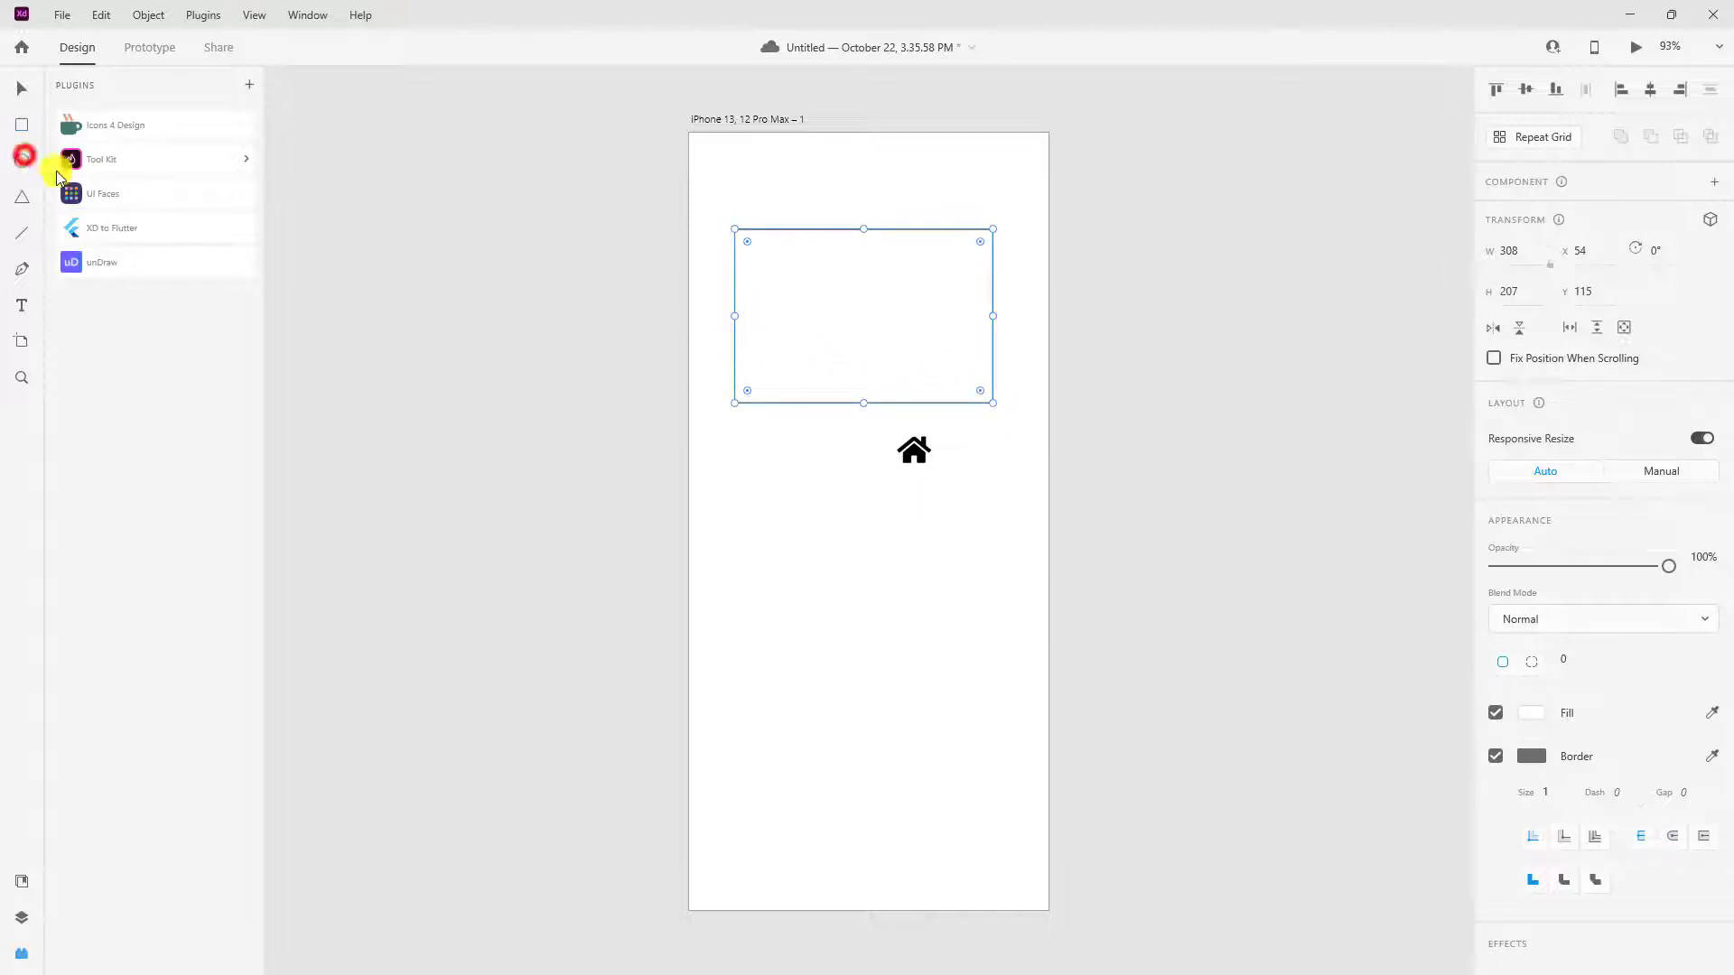
pyautogui.moveTo(793, 531); pyautogui.dragTo(1020, 789)
# Step: Draw a triangle about 161 × 223 beside the ellipse and a diagonal line below the rectangle
pyautogui.click(22, 197)
pyautogui.moveTo(705, 471); pyautogui.dragTo(839, 656)
pyautogui.click(22, 233)
pyautogui.moveTo(740, 423)
pyautogui.mouseDown()
pyautogui.moveTo(935, 431)
pyautogui.moveTo(928, 515)
pyautogui.mouseUp()
# Step: Undo the diagonal line and delete all remaining objects from the artboard
pyautogui.hotkey('ctrl', 'z')
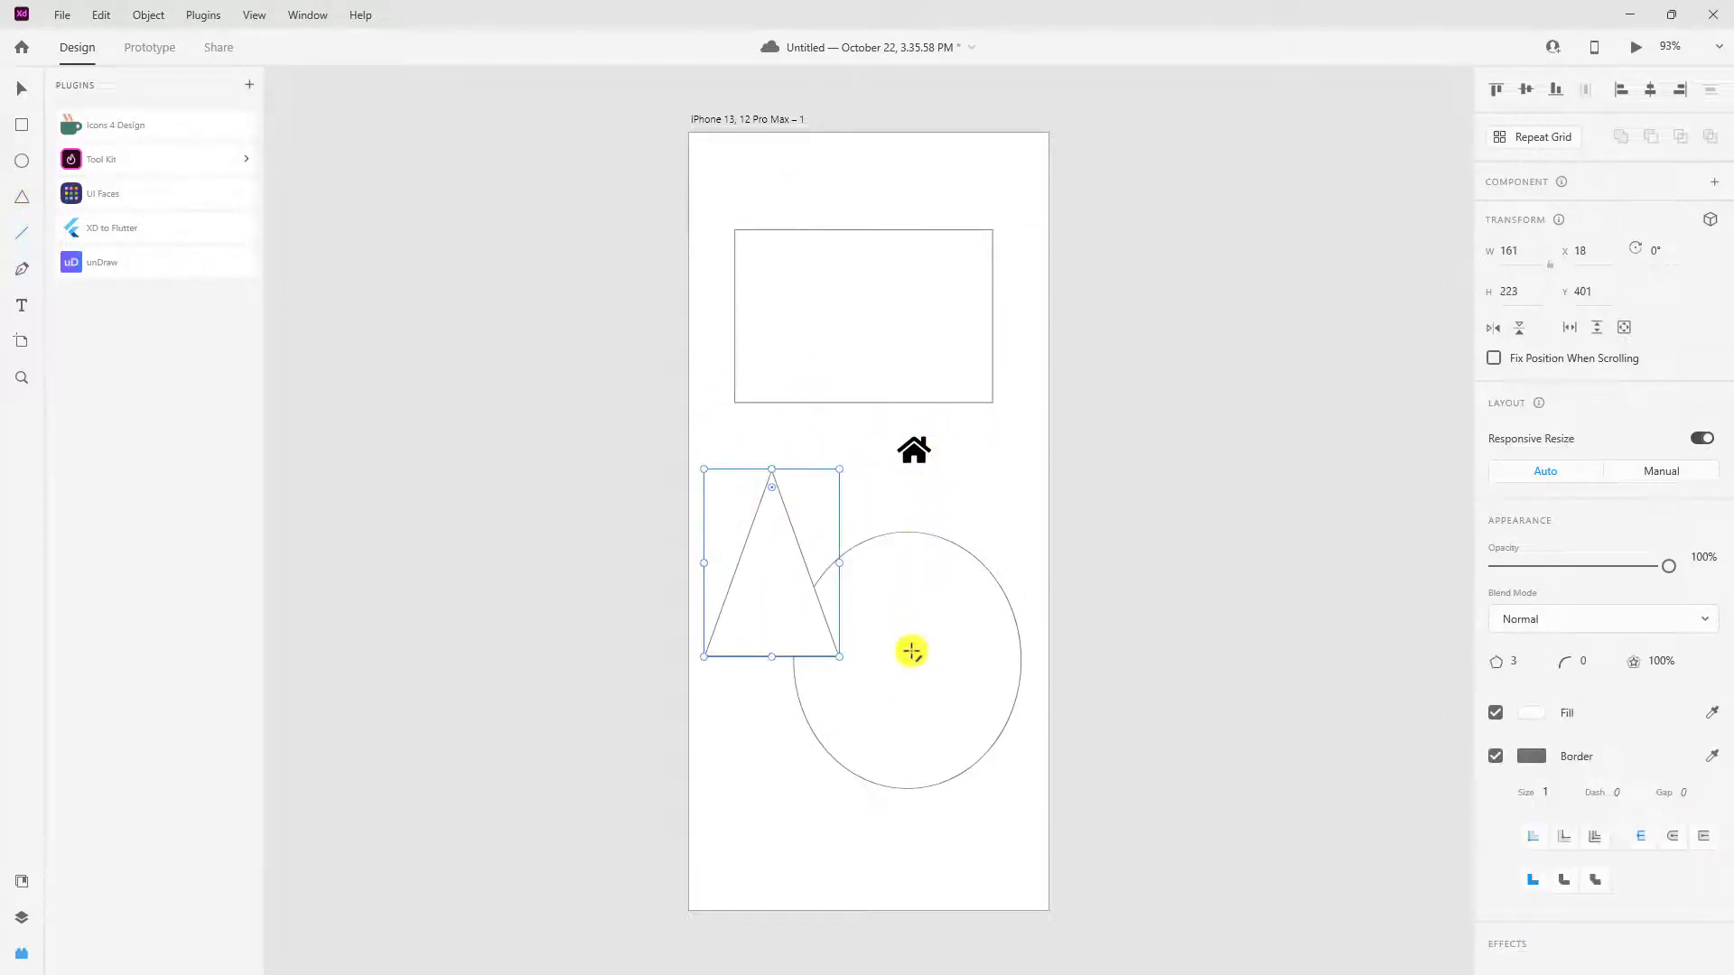
pyautogui.hotkey('ctrl', 'a')
pyautogui.press('Delete')
# Step: Draw a horizontal line about 355 wide across the artboard's upper half and a curved freeform Pen path over it
pyautogui.moveTo(722, 405); pyautogui.dragTo(1019, 411)
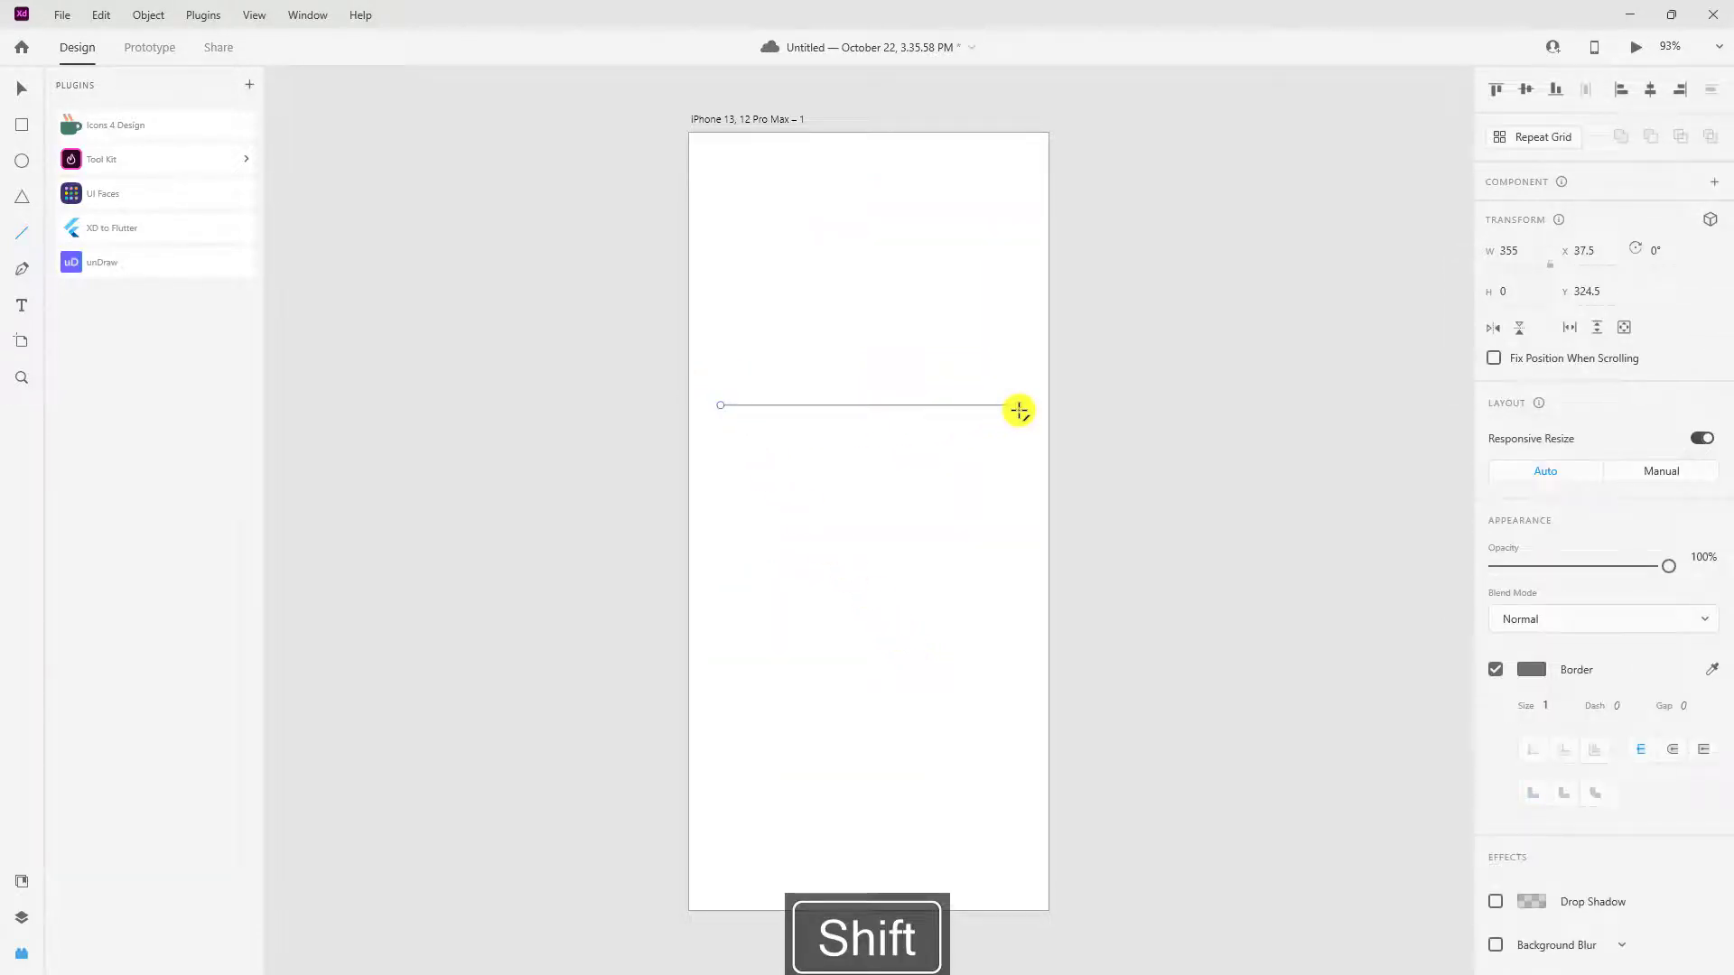
pyautogui.click(22, 268)
pyautogui.click(747, 194)
pyautogui.moveTo(895, 194); pyautogui.dragTo(755, 360)
pyautogui.click(761, 265)
pyautogui.click(720, 185)
pyautogui.click(770, 203)
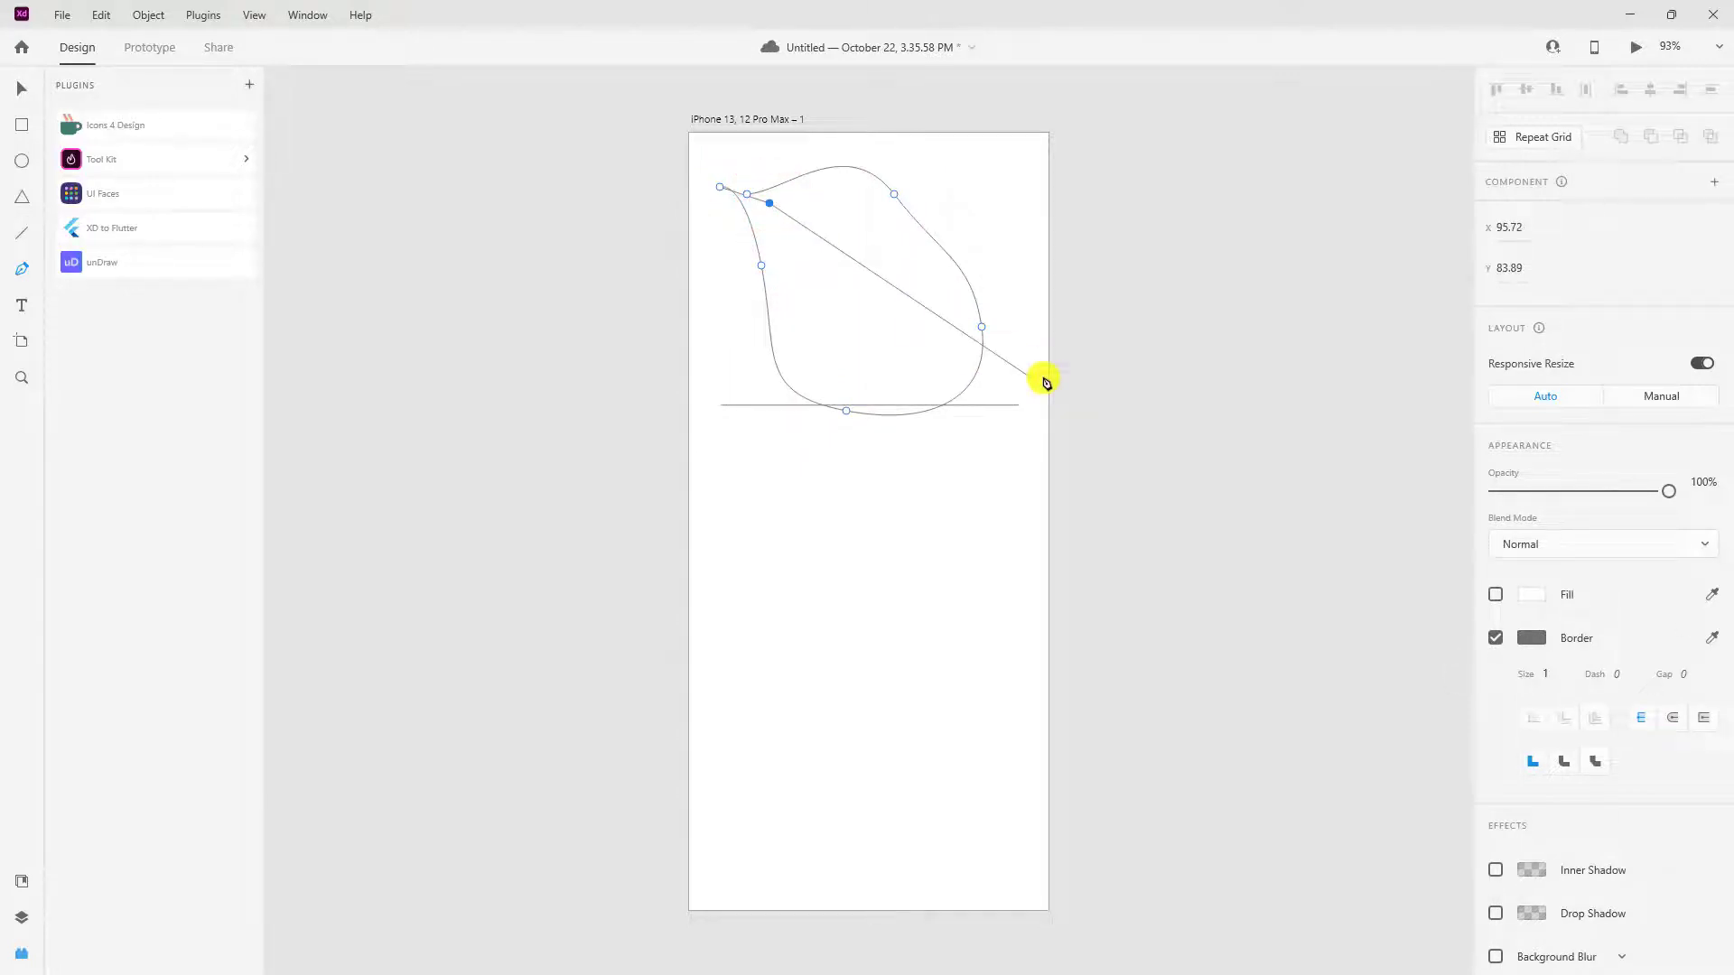
pyautogui.press('Escape')
pyautogui.press('Escape')
pyautogui.press('Escape')
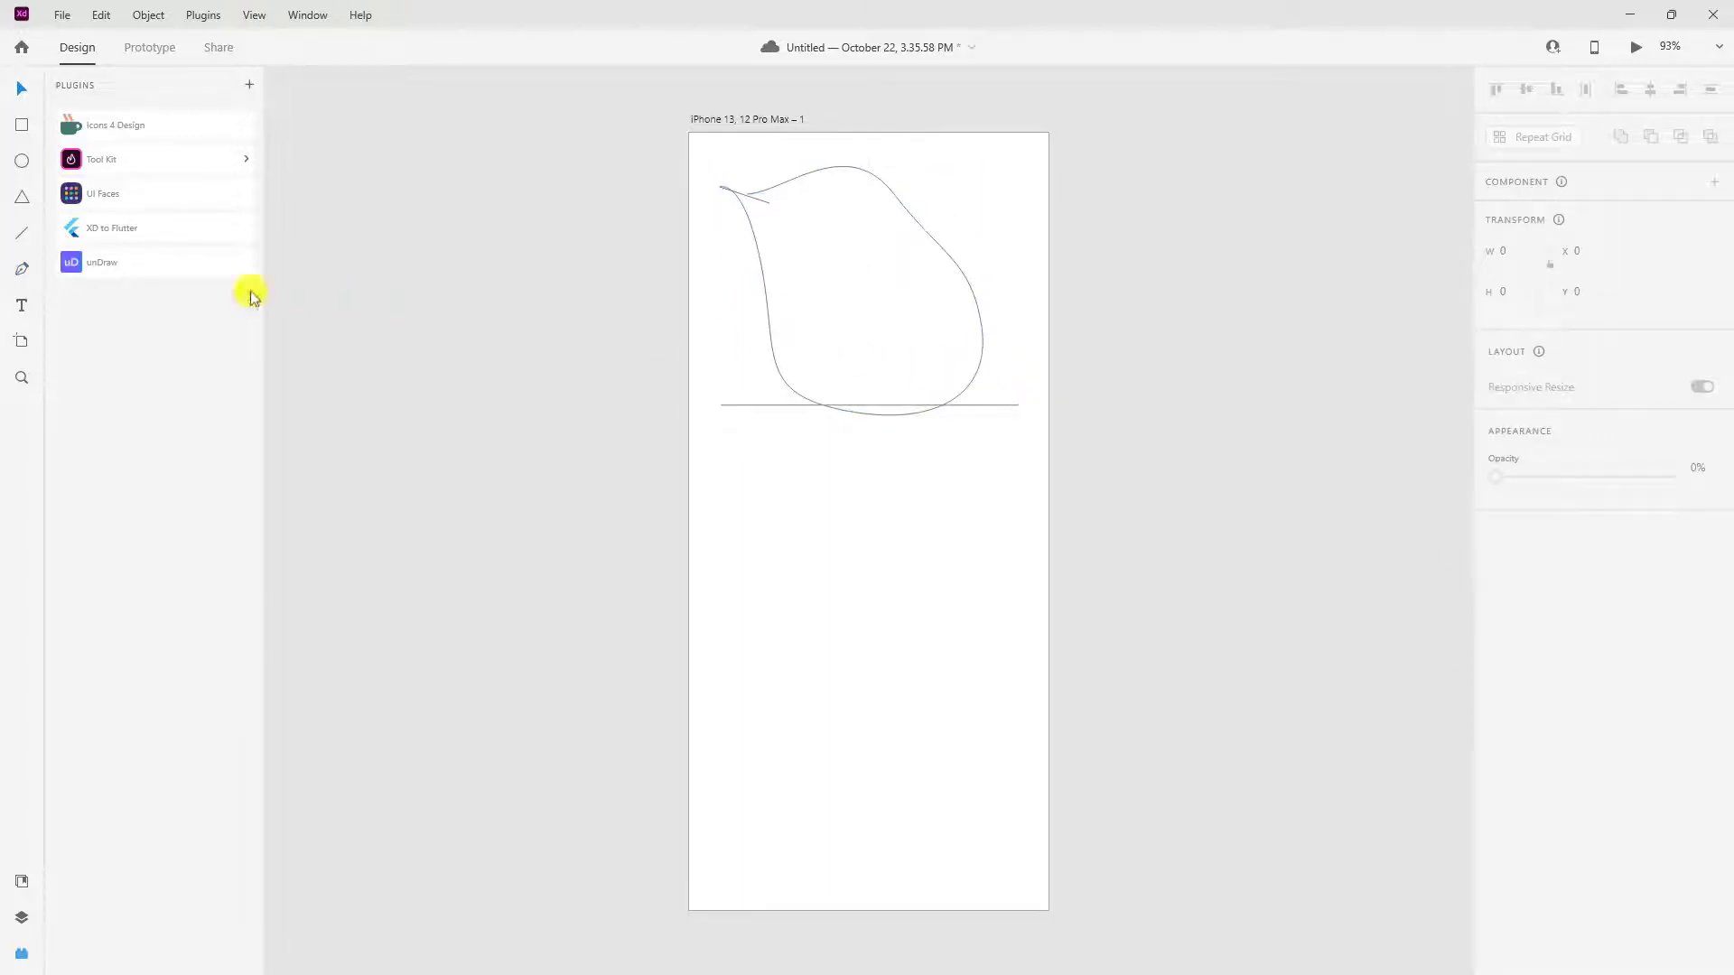
# Step: Draw a wavy open path across the middle of the artboard with the Pen tool and a wide text area below it
pyautogui.click(21, 268)
pyautogui.click(715, 602)
pyautogui.moveTo(803, 547); pyautogui.dragTo(859, 585)
pyautogui.moveTo(948, 507); pyautogui.dragTo(976, 479)
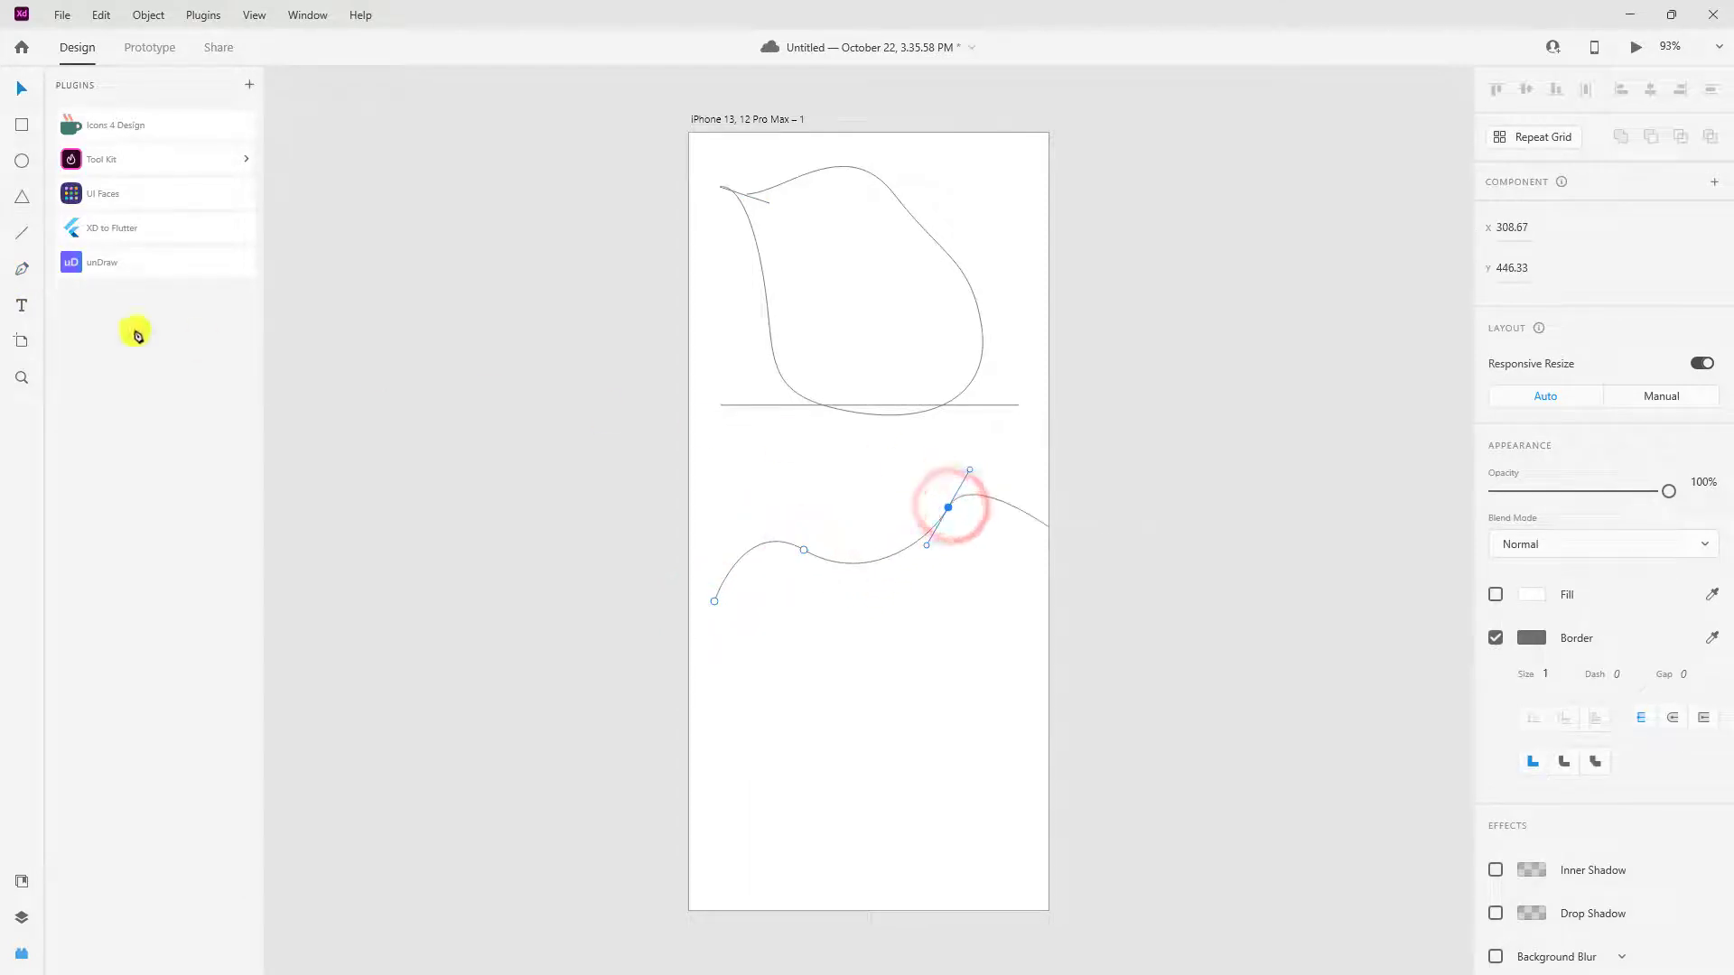
pyautogui.click(21, 305)
pyautogui.moveTo(701, 663); pyautogui.dragTo(1038, 820)
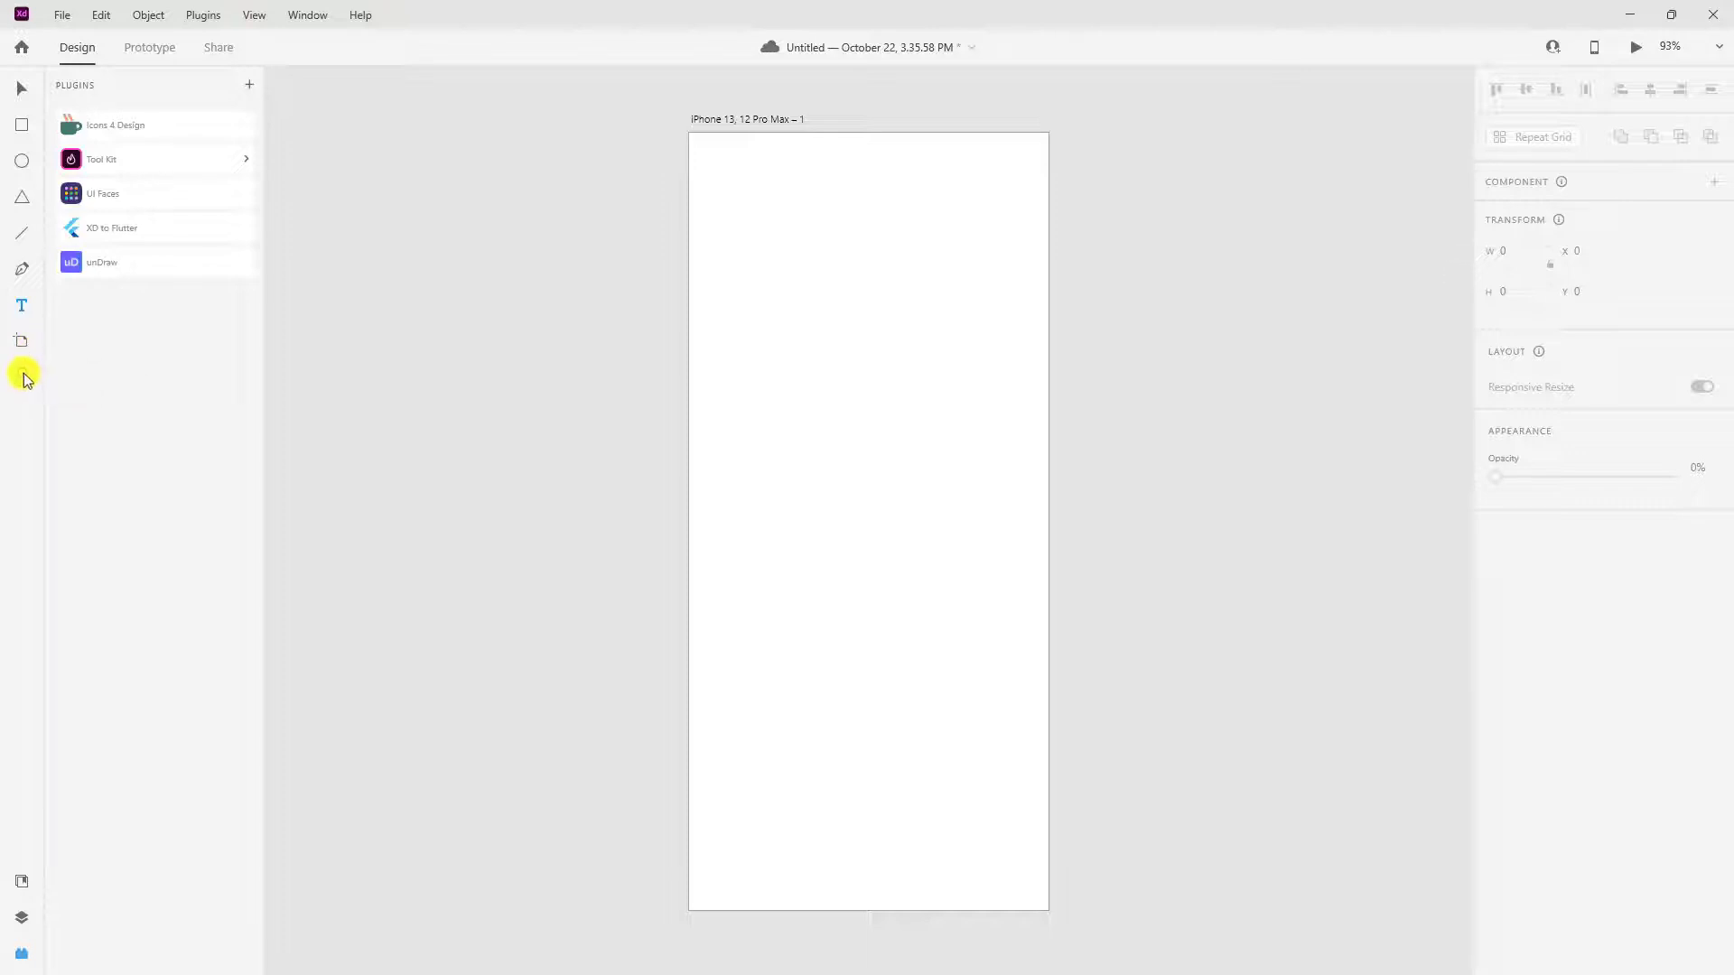
# Step: Magnify parts of the empty artboard with the Zoom tool and fit the whole artboard back in view
pyautogui.click(21, 377)
pyautogui.click(872, 275)
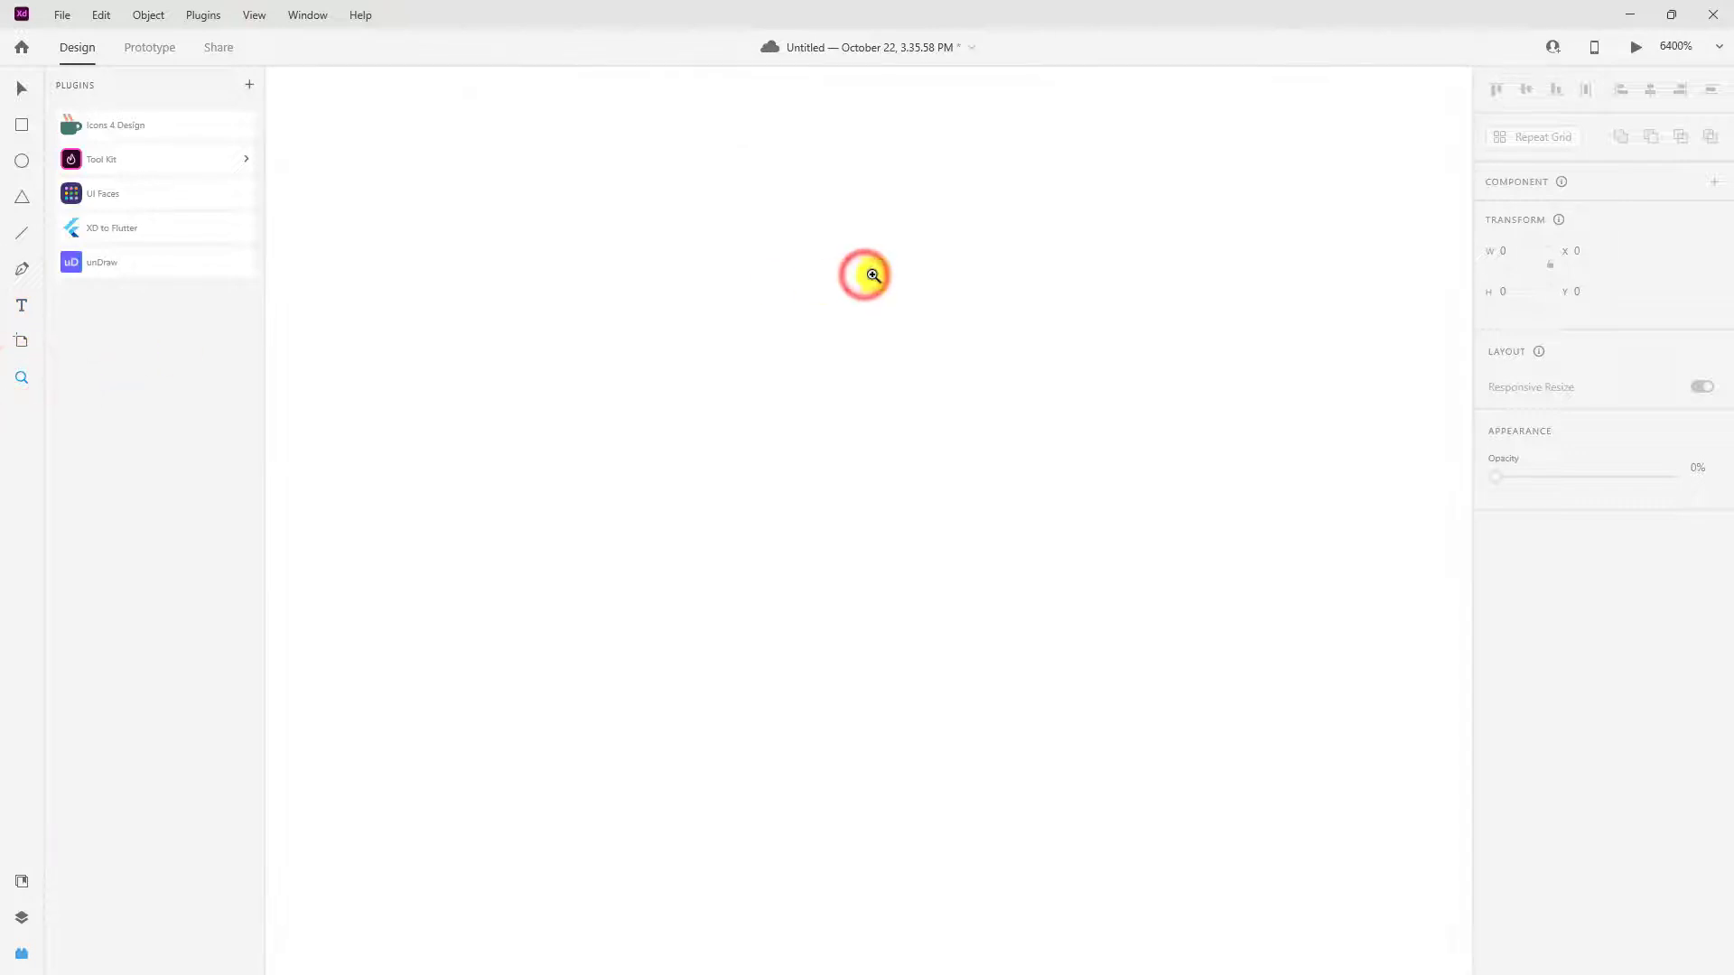
pyautogui.moveTo(674, 252); pyautogui.dragTo(1020, 677)
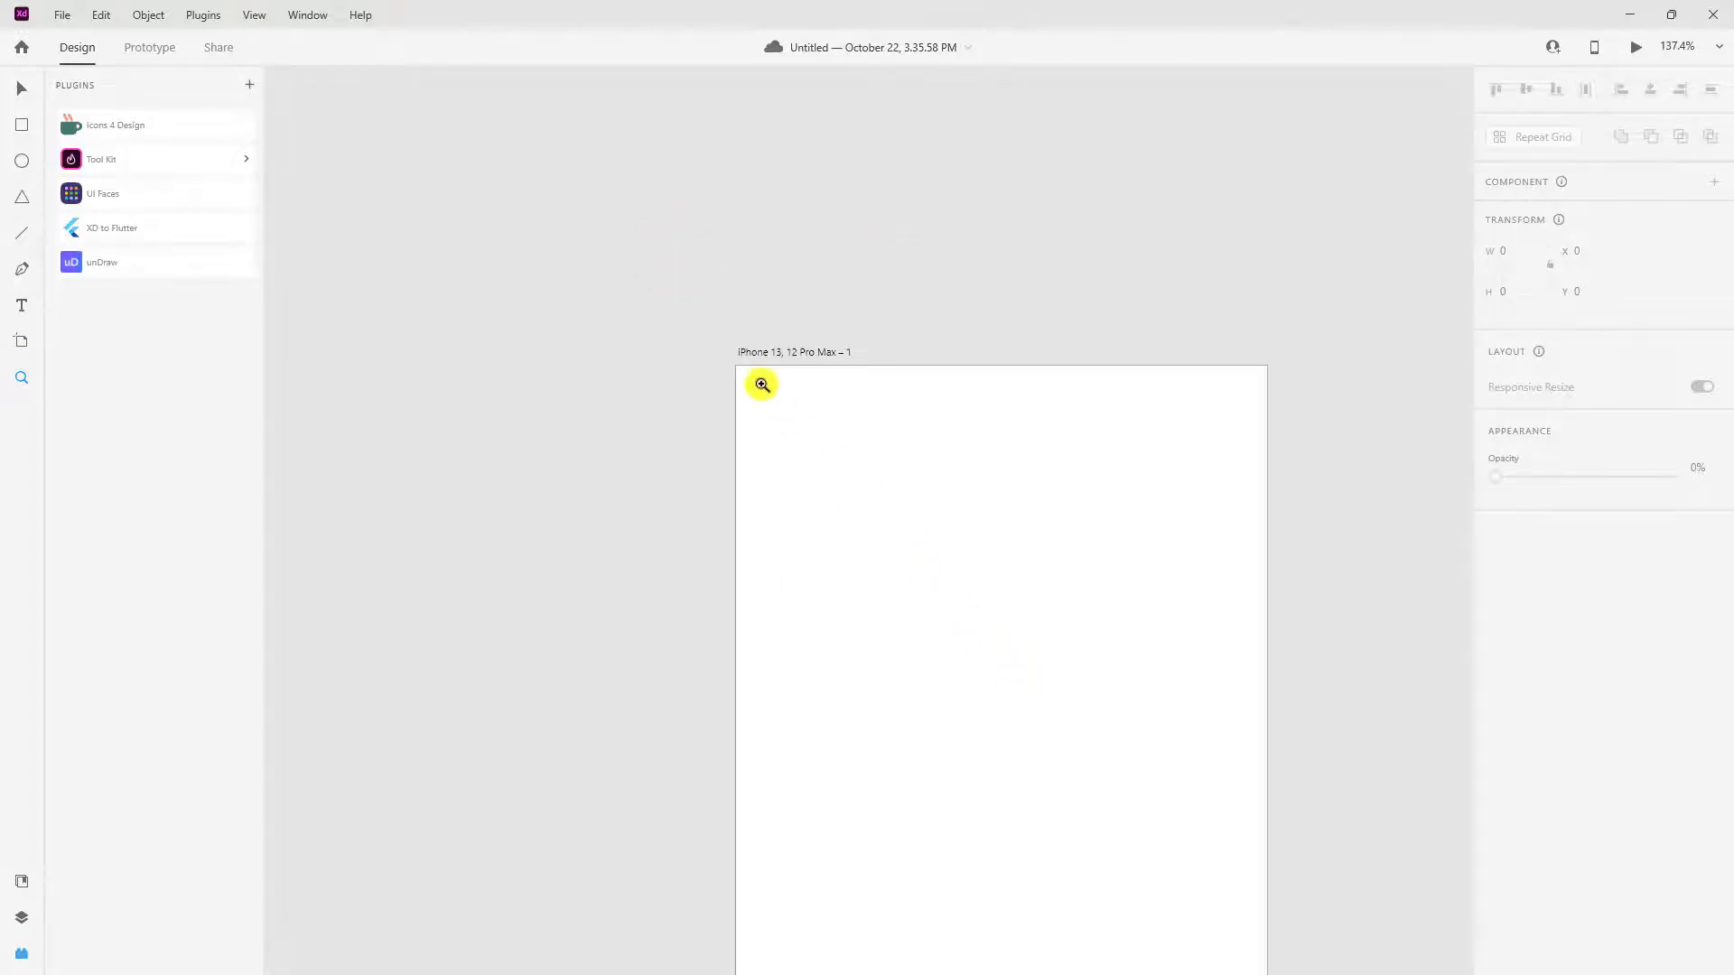
pyautogui.hotkey('ctrl', '0')
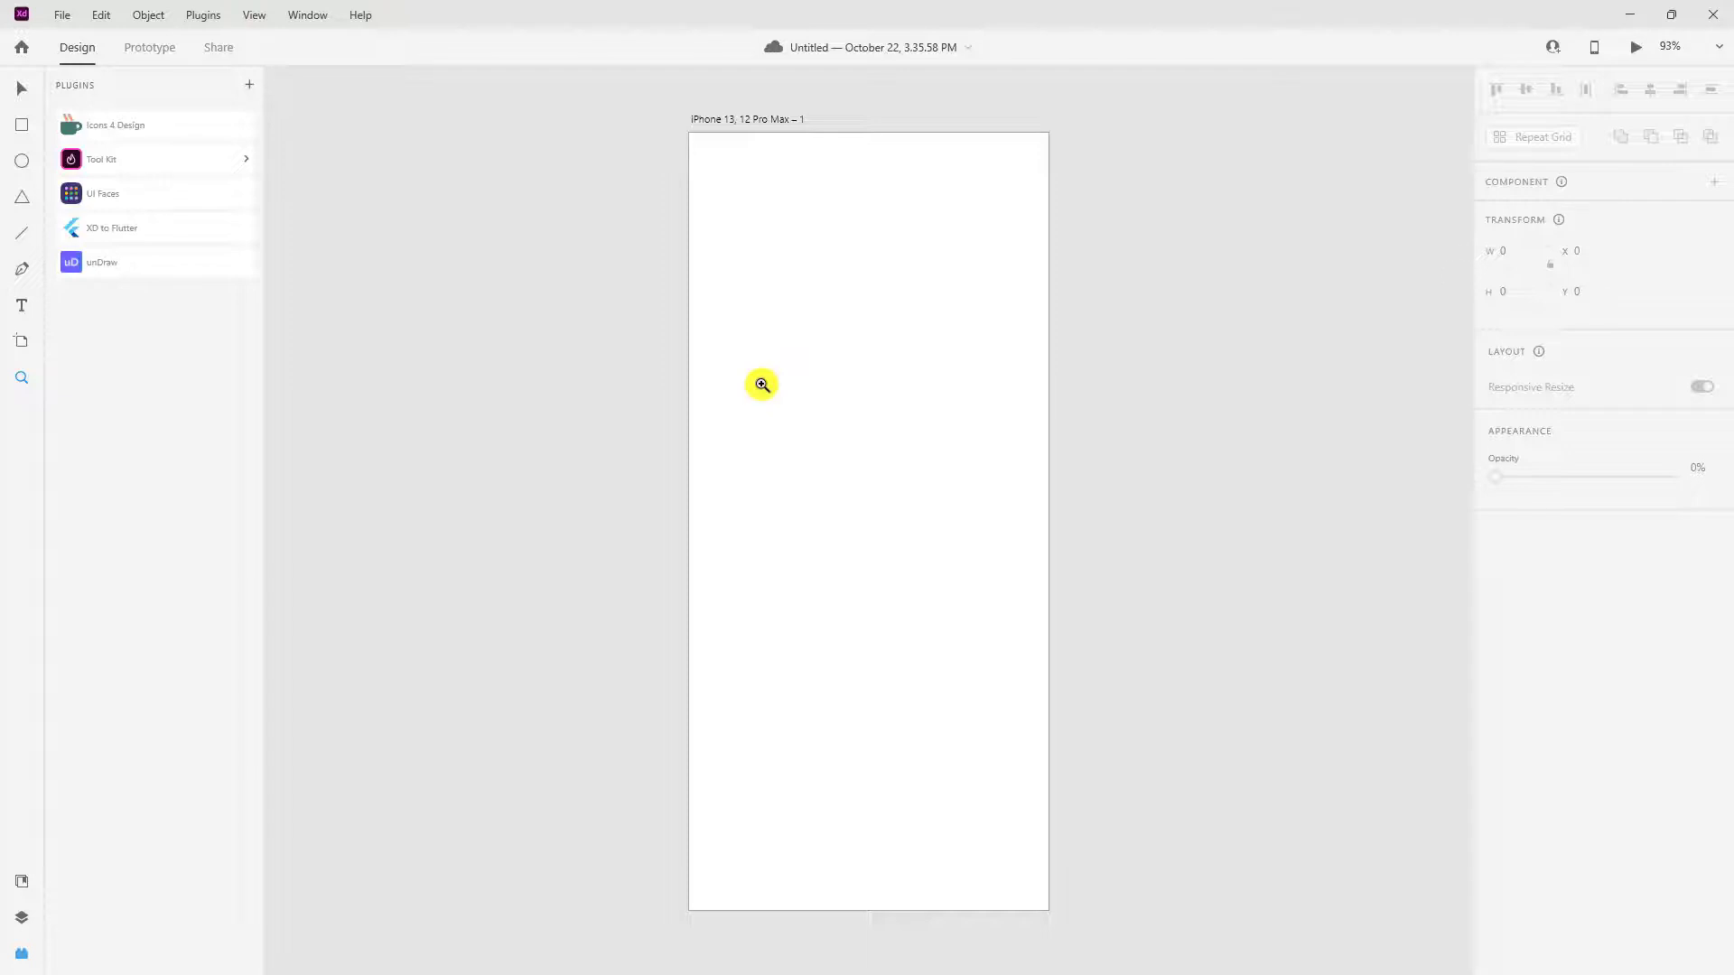
# Step: Pan and smoothly zoom the view around the artboard with the Select tool active, and restore the fitted view
pyautogui.press('v')
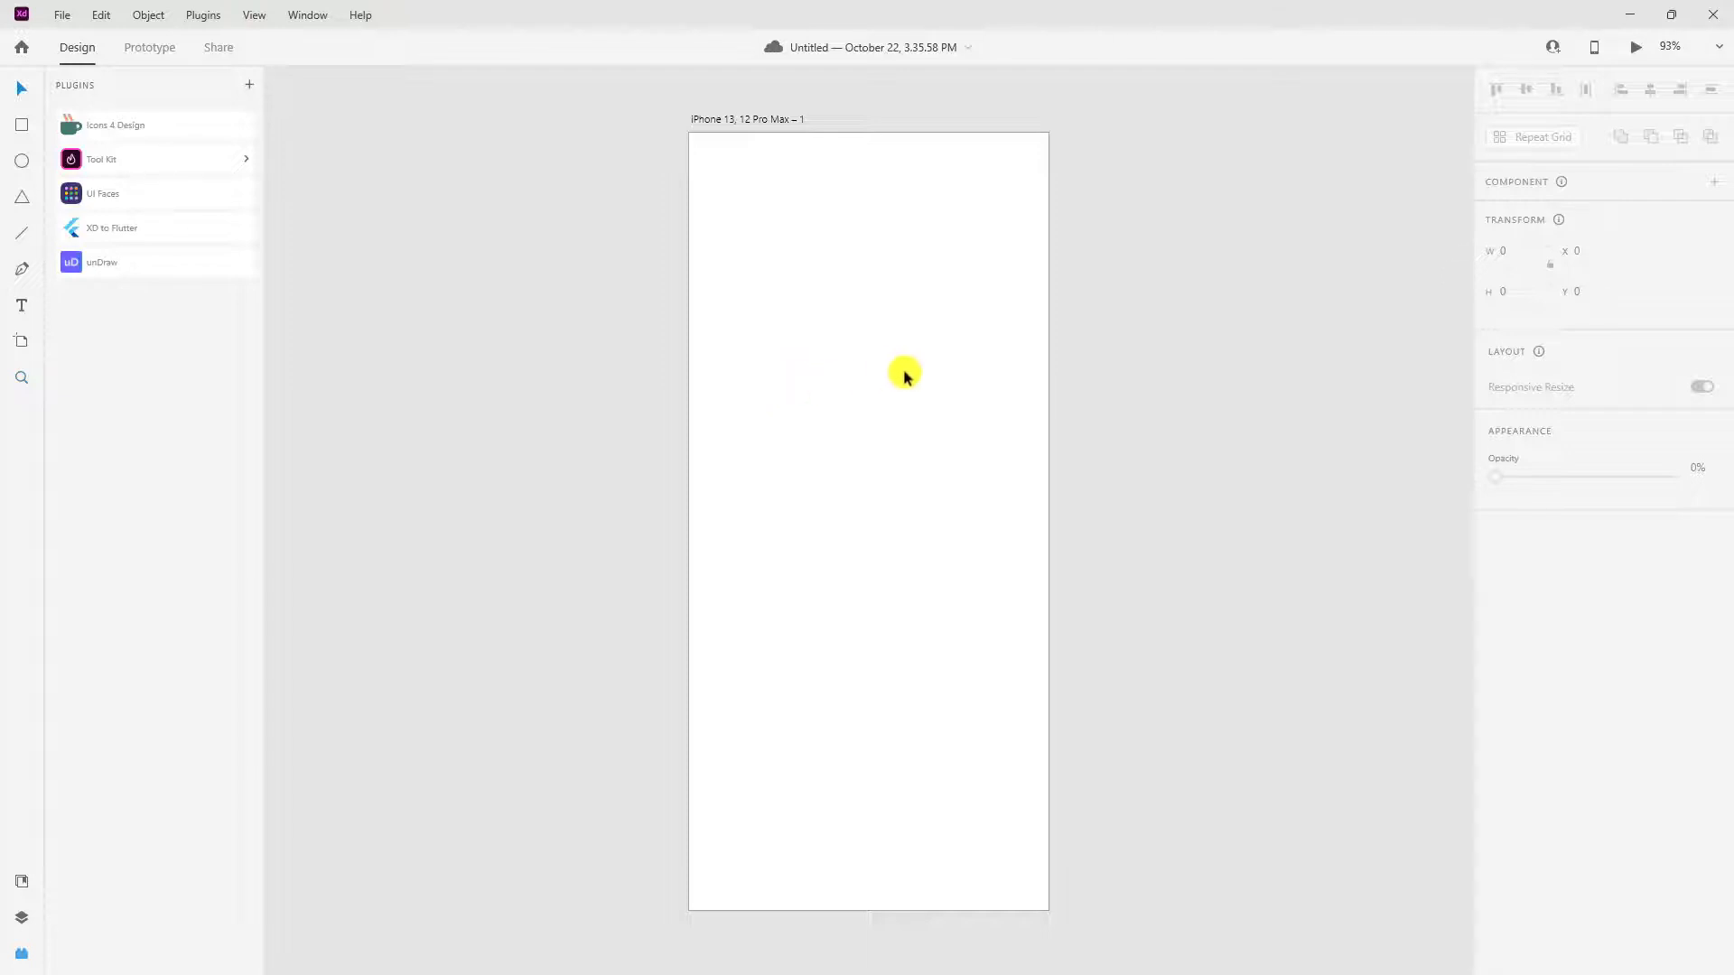
pyautogui.scroll(-2, 910, 374)
pyautogui.scroll(2, 912, 374)
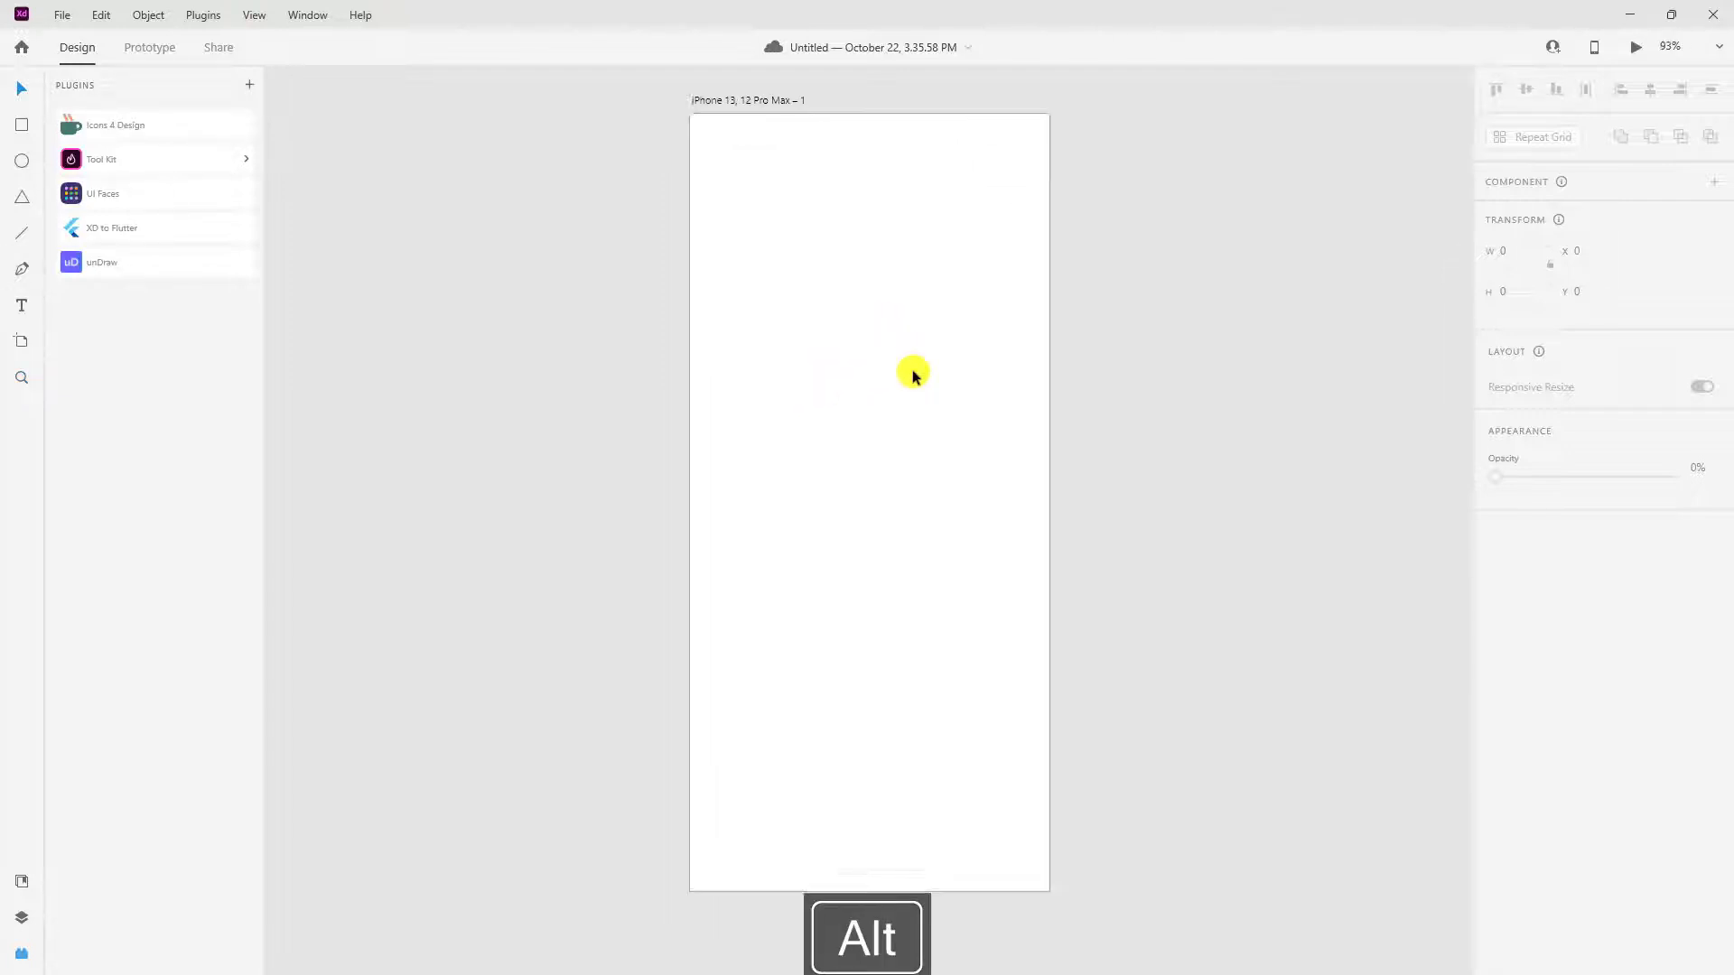
pyautogui.scroll(-2, 912, 375)
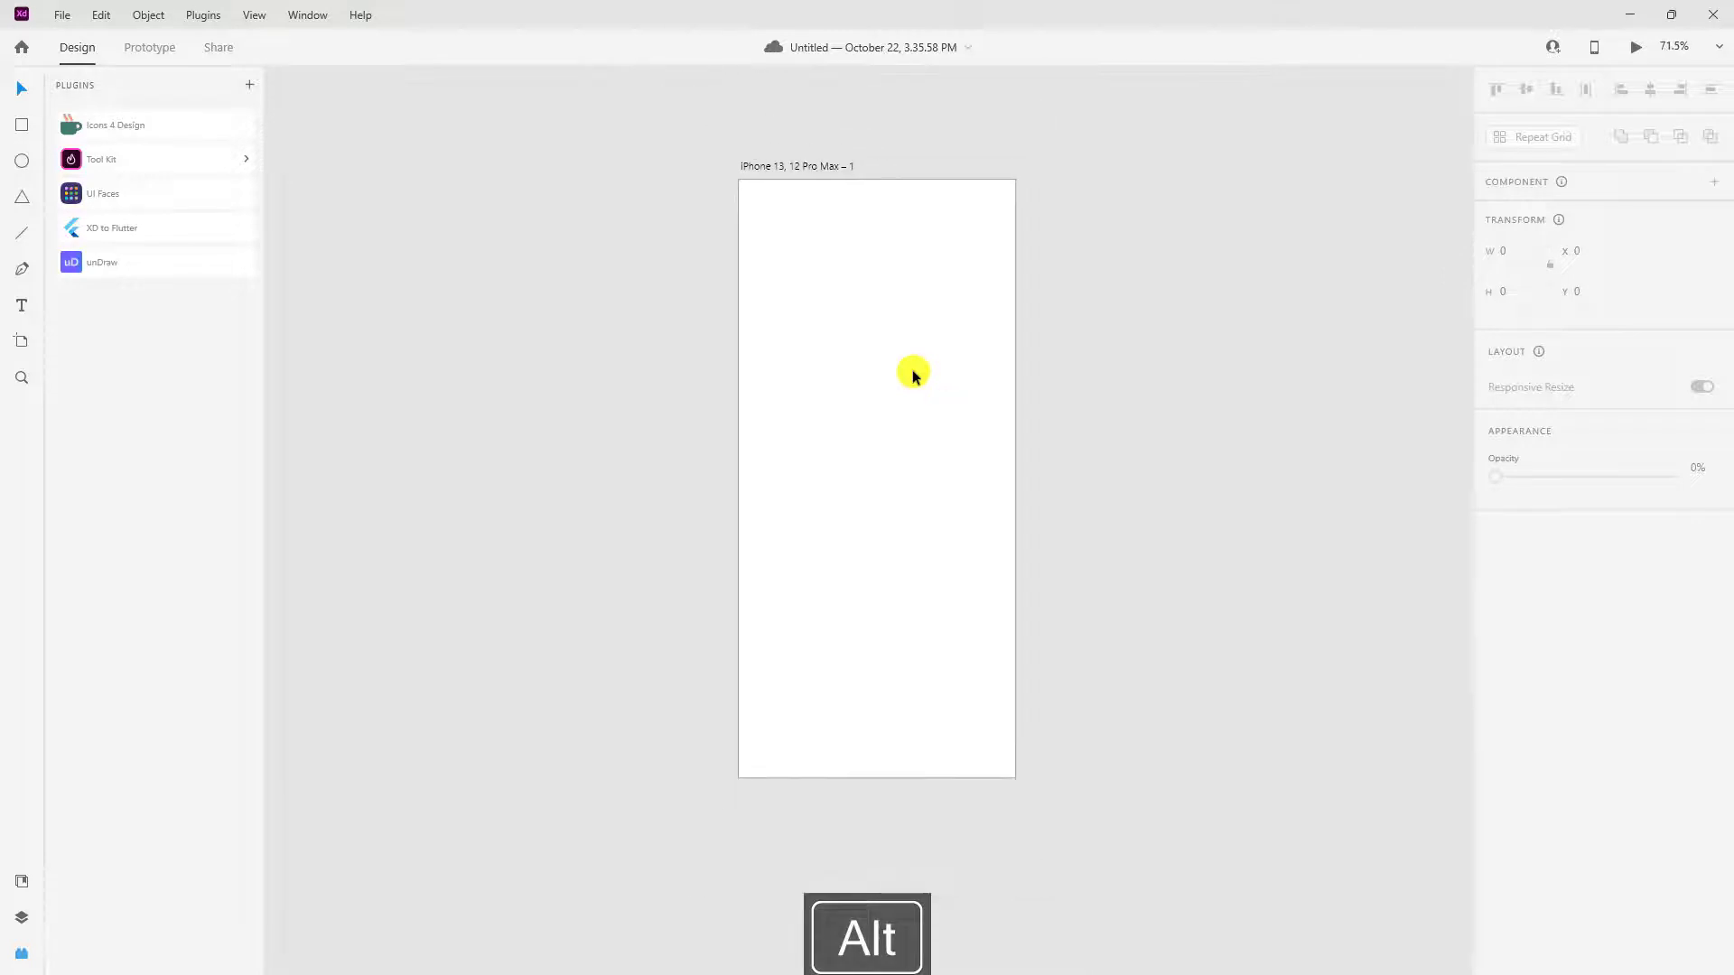
pyautogui.press('ctrl')
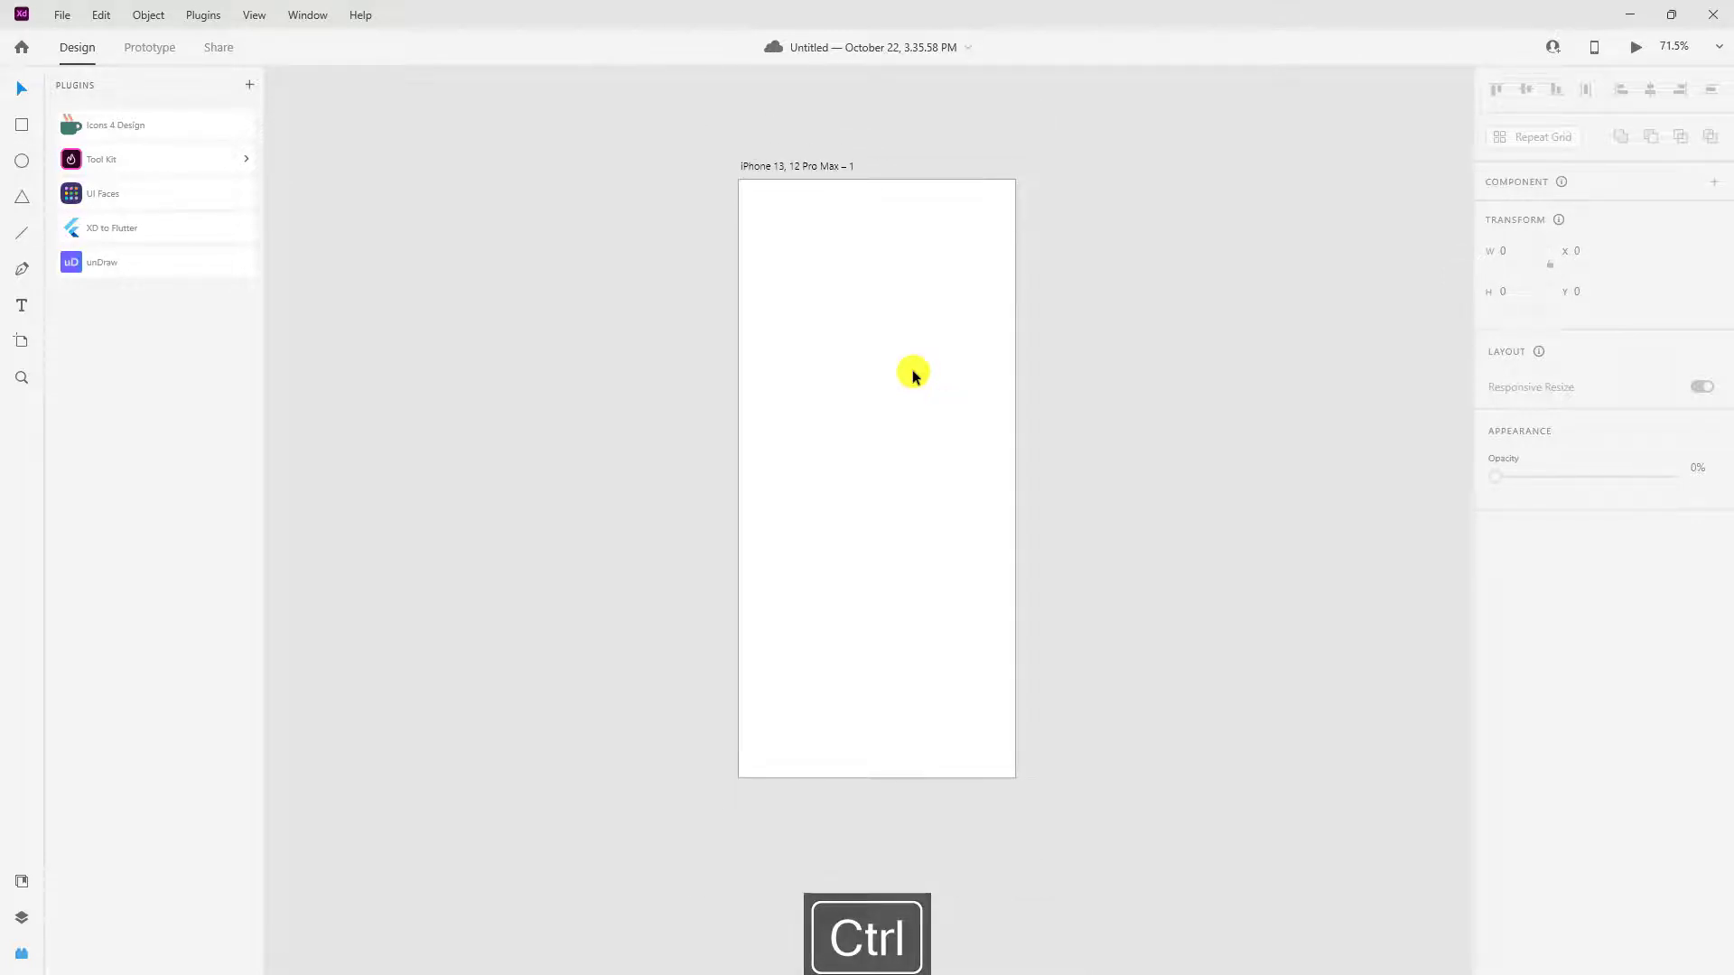
pyautogui.scroll(2, 913, 375)
pyautogui.scroll(-4, 913, 375)
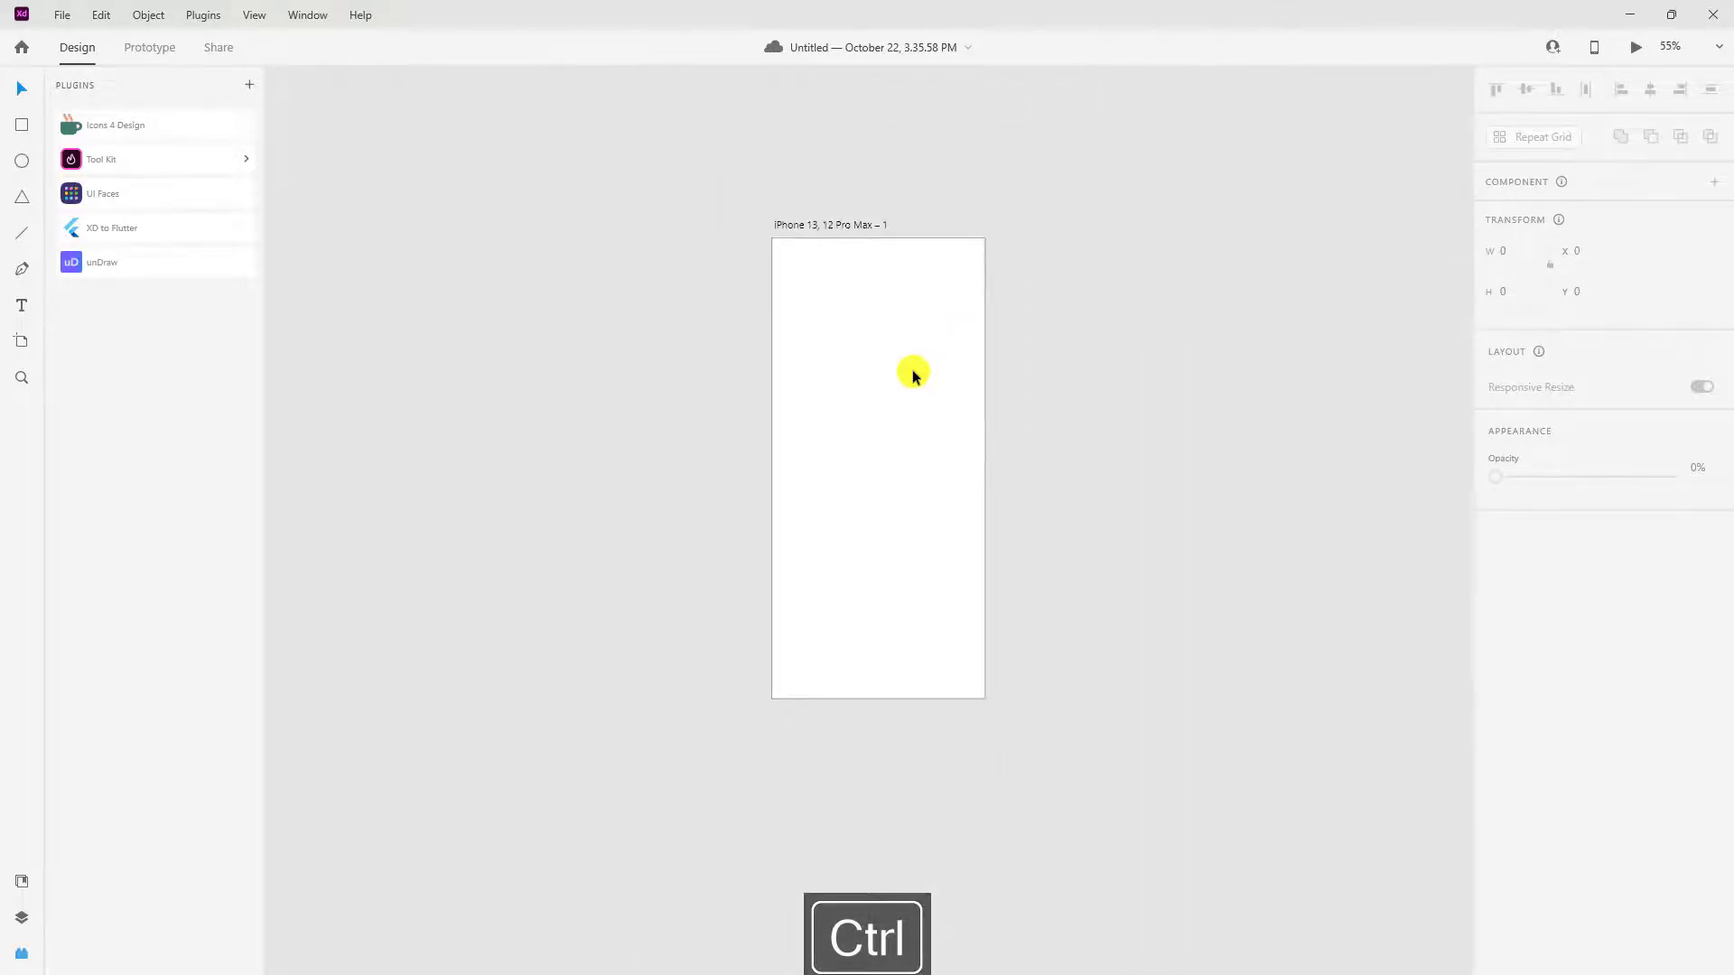
pyautogui.scroll(3, 913, 375)
pyautogui.scroll(-5, 913, 375)
pyautogui.scroll(2, 913, 374)
pyautogui.hotkey('ctrl', '0')
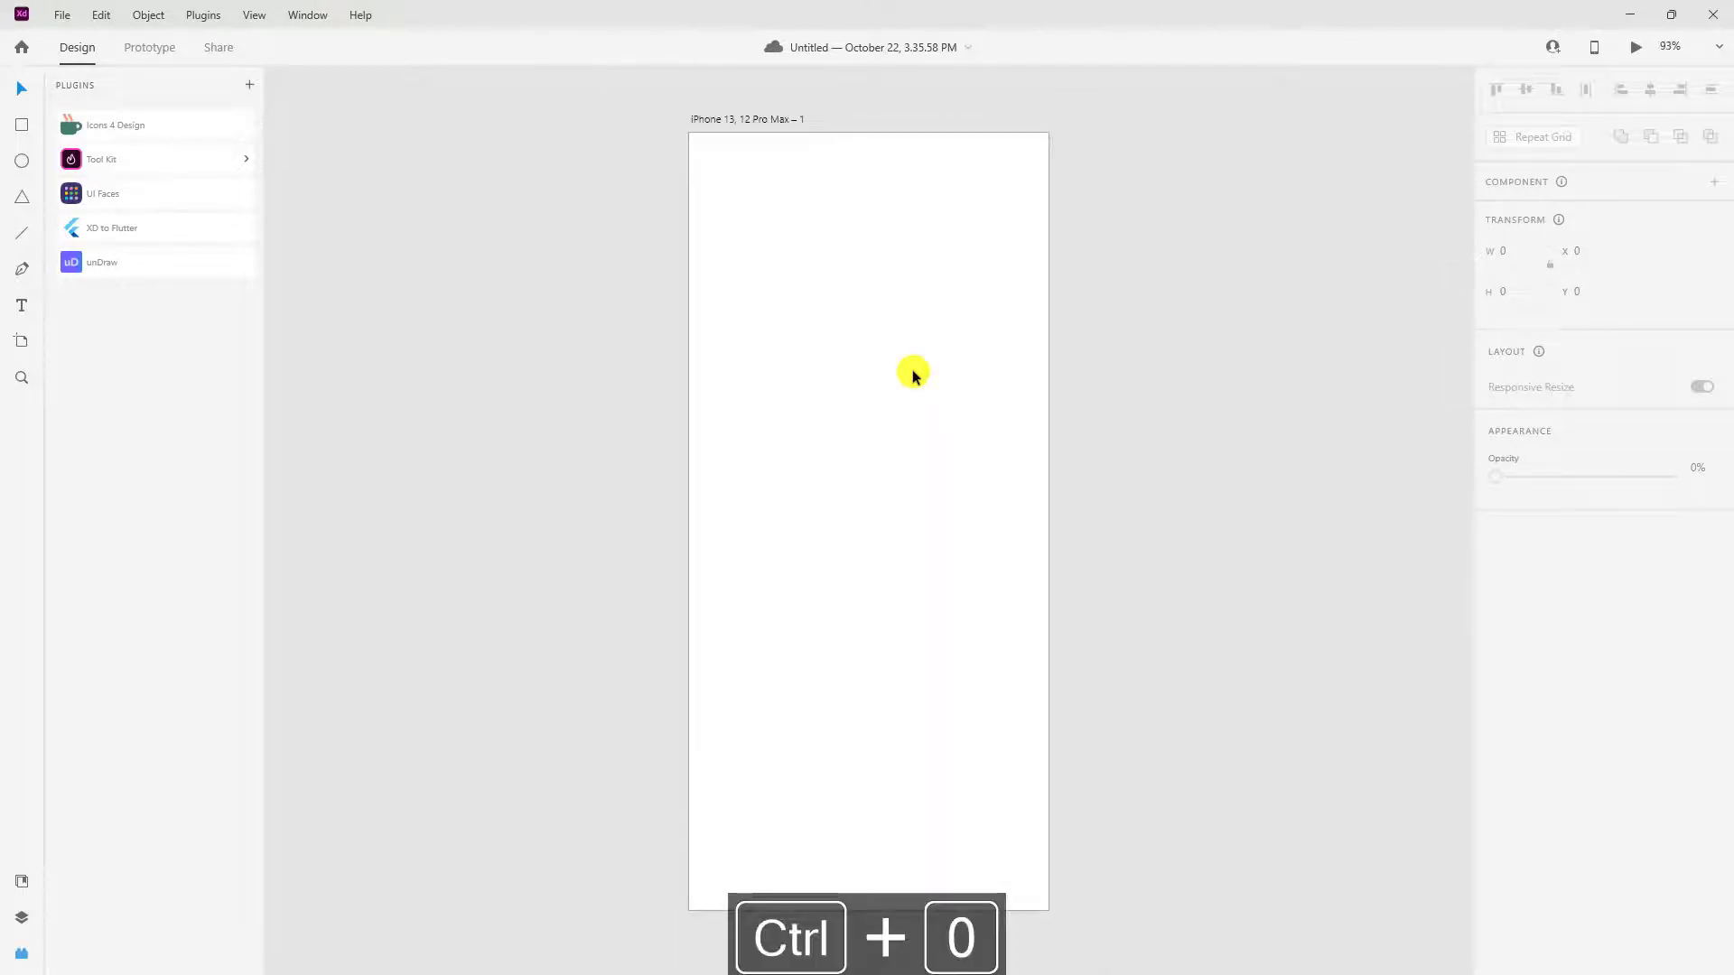
# Step: Zoom in and out repeatedly in preset increments down to 50%, and return to the fitted view of the artboard
pyautogui.hotkey('ctrl', '+')
pyautogui.hotkey('ctrl', '+')
pyautogui.hotkey('ctrl', '+')
pyautogui.hotkey('ctrl', '+')
pyautogui.hotkey('ctrl', '-')
pyautogui.hotkey('ctrl', '-')
pyautogui.hotkey('ctrl', '-')
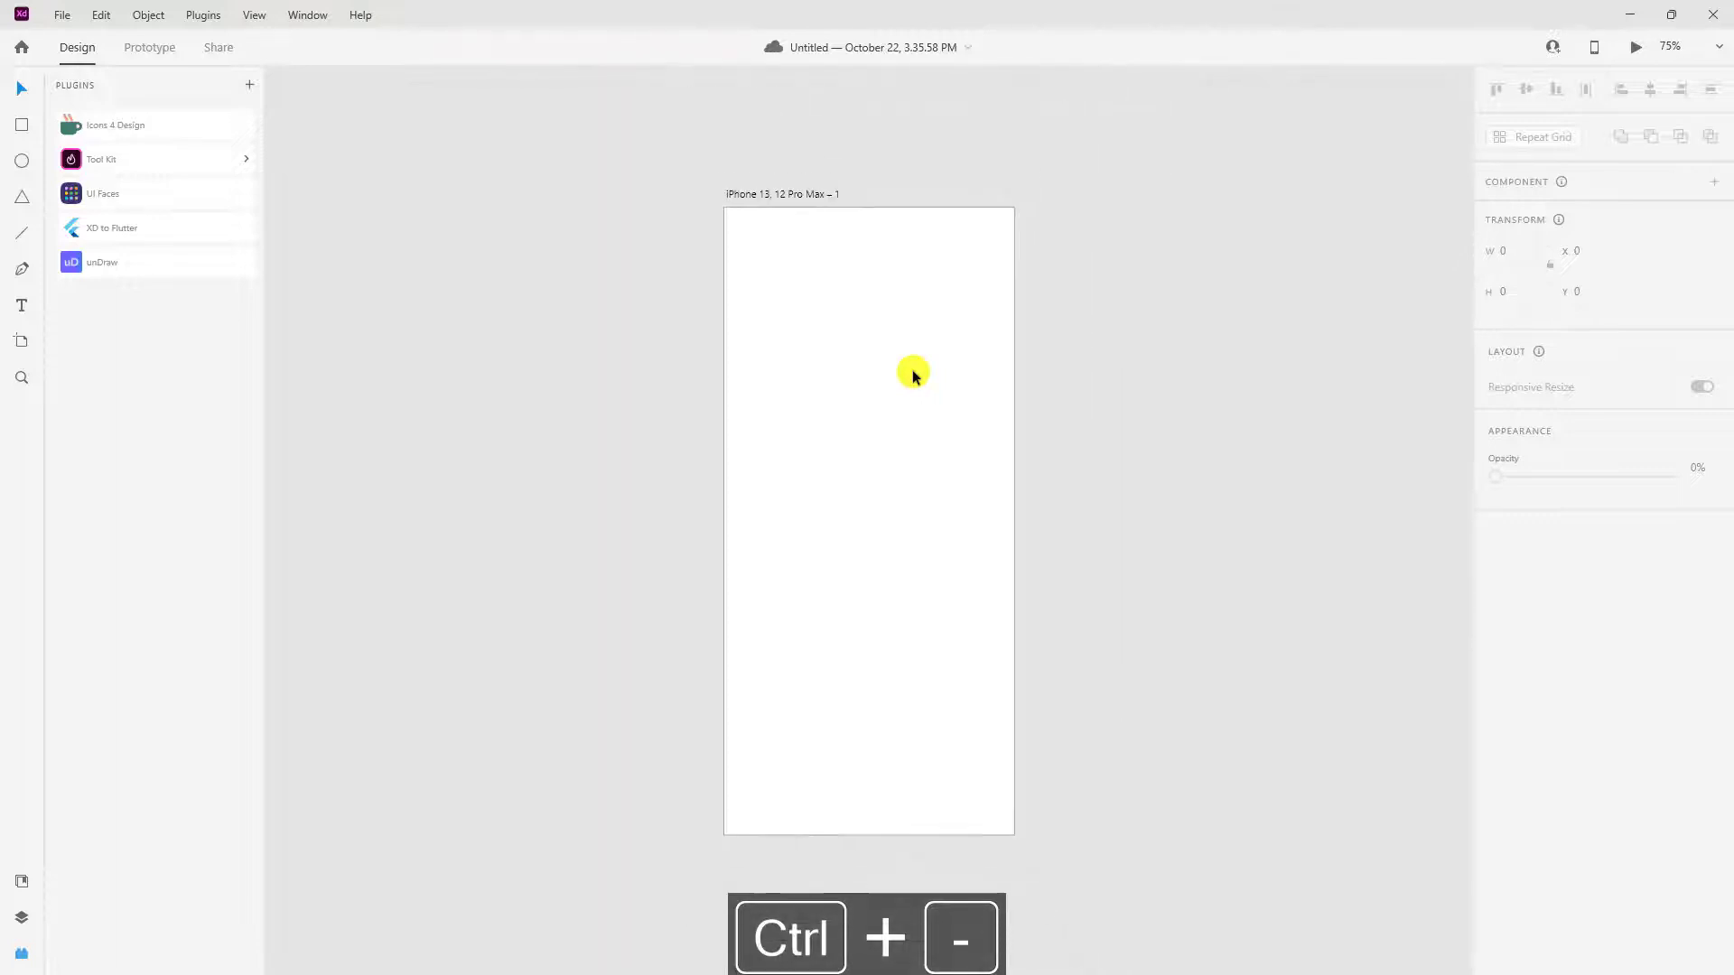
pyautogui.hotkey('ctrl', '+')
pyautogui.hotkey('ctrl', '+')
pyautogui.hotkey('ctrl', '-')
pyautogui.hotkey('ctrl', '-')
pyautogui.hotkey('ctrl', '-')
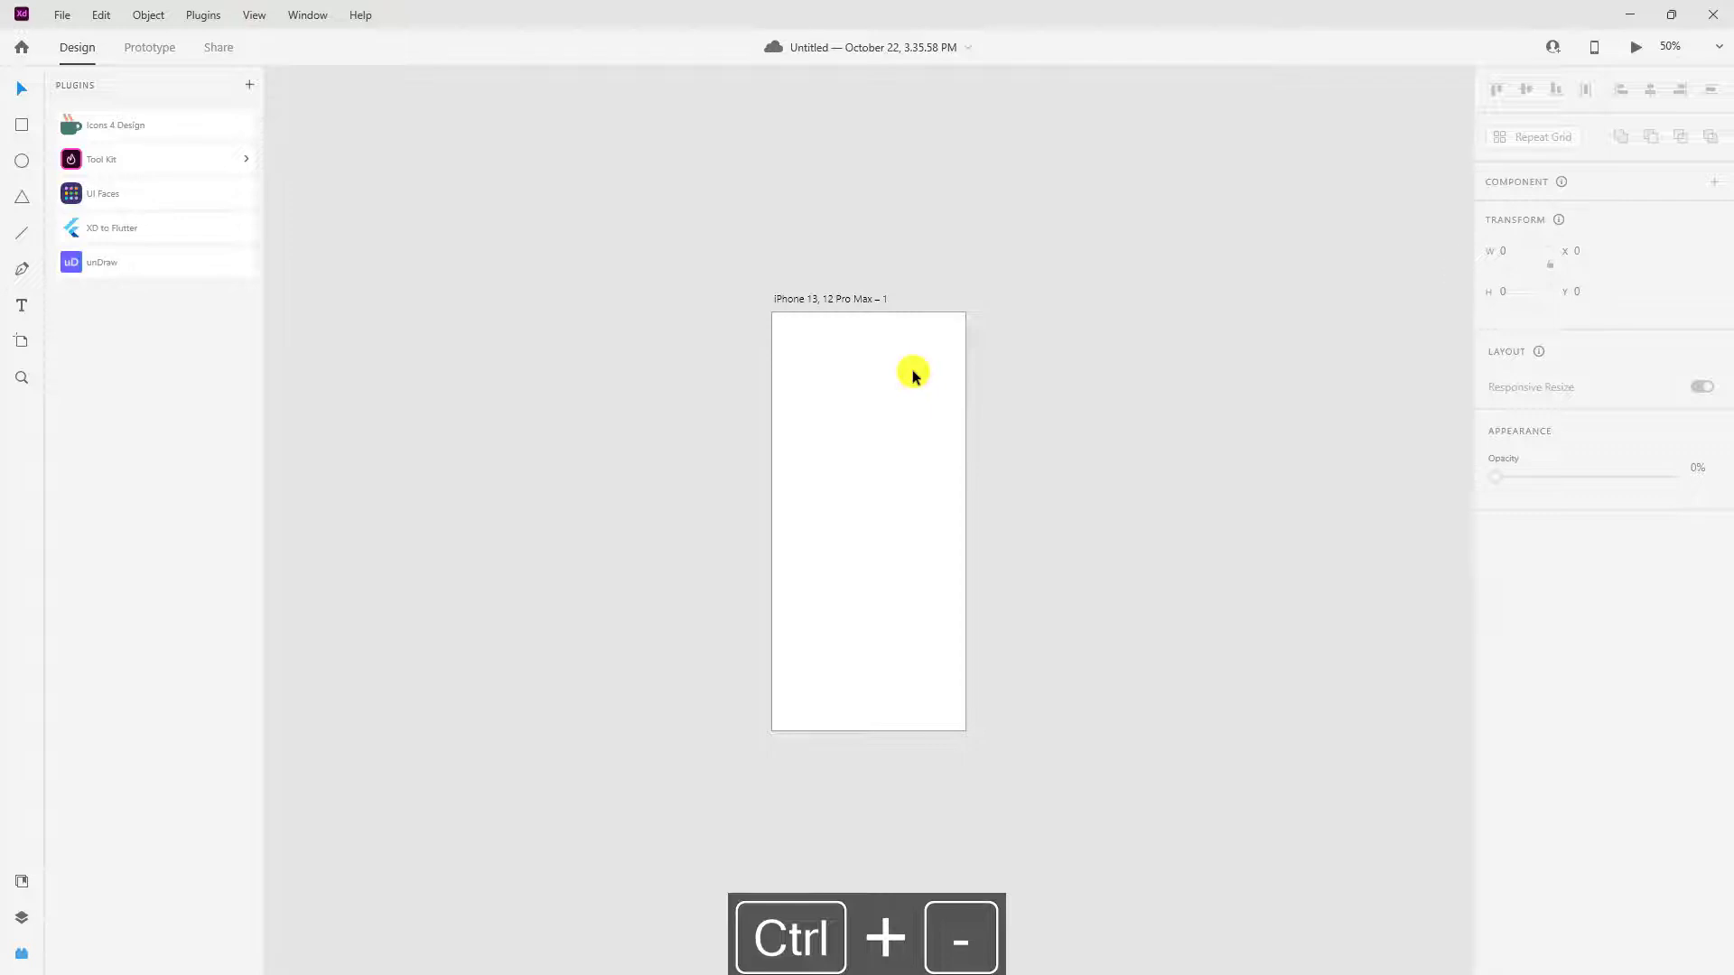
pyautogui.hotkey('ctrl', '0')
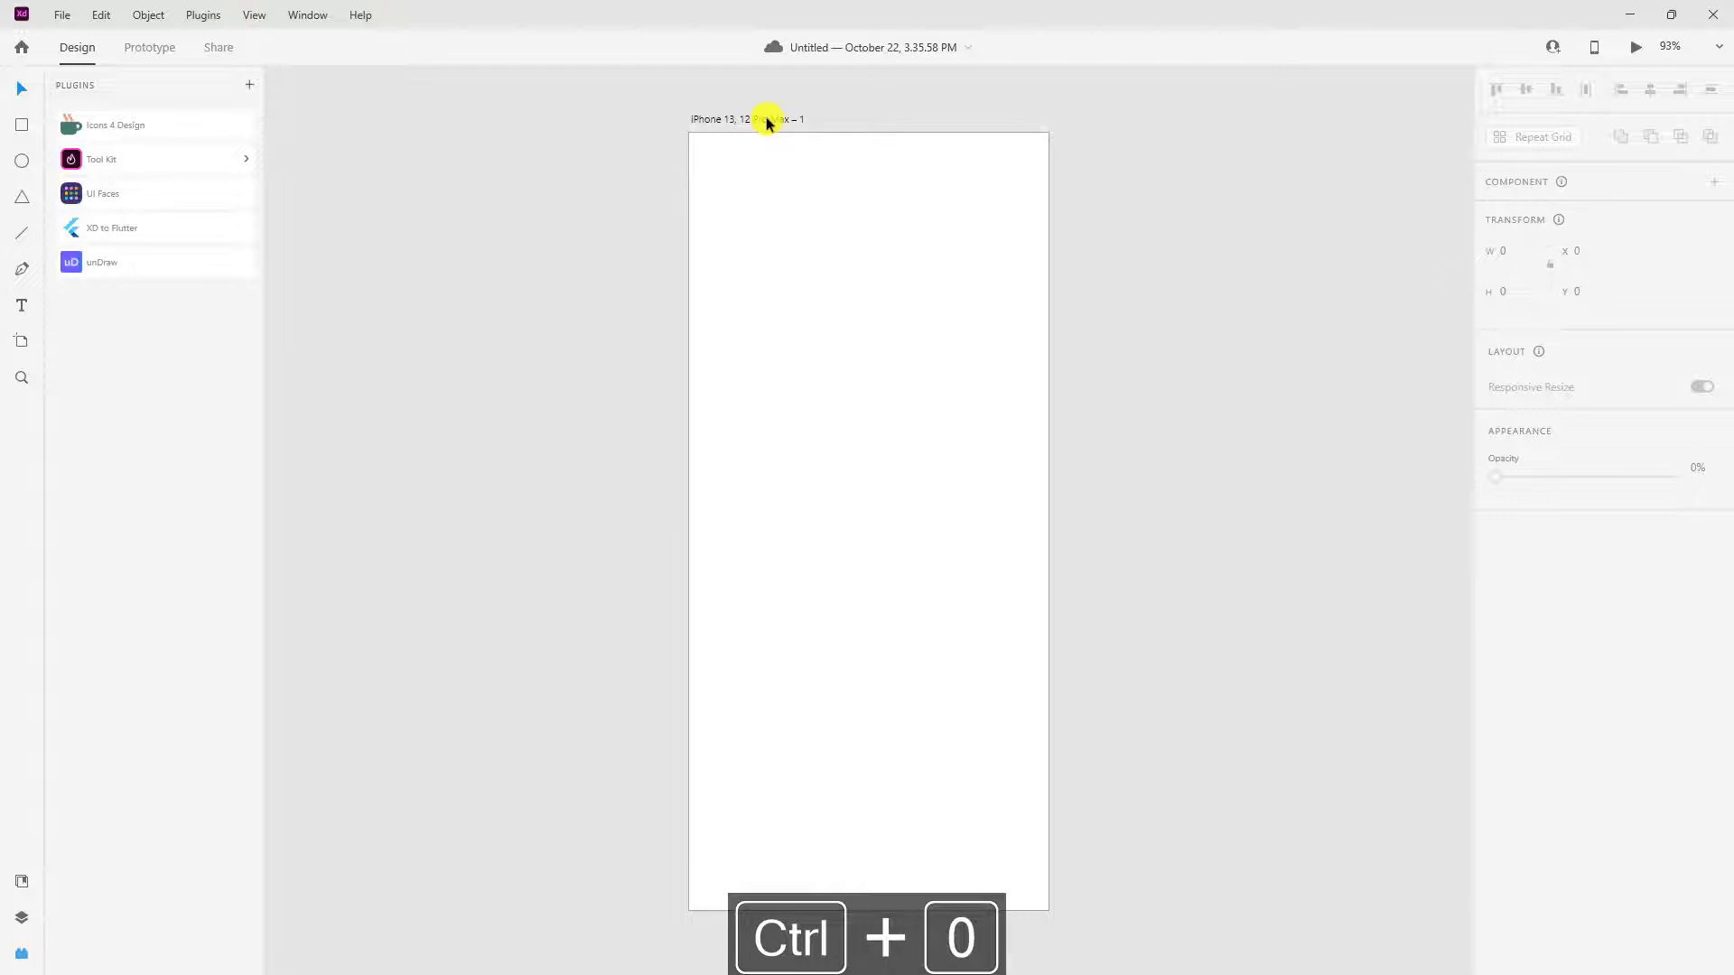
# Step: Rename the artboard as Login Page
pyautogui.doubleClick(753, 119)
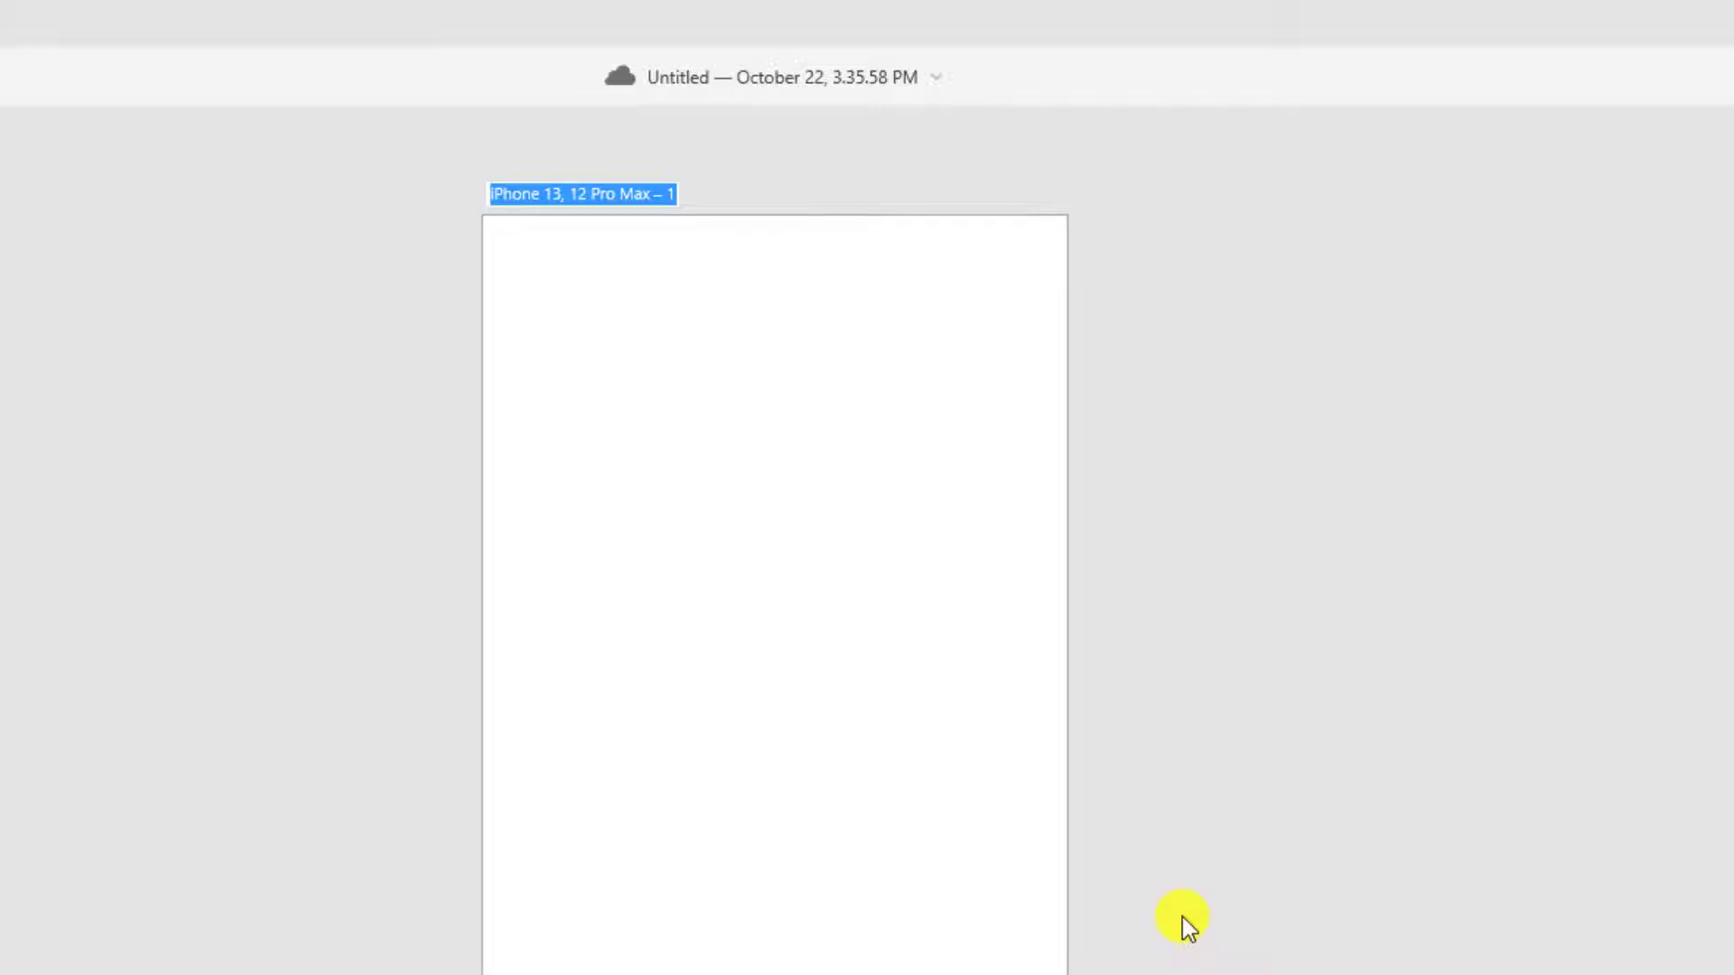
pyautogui.write('Login Page')
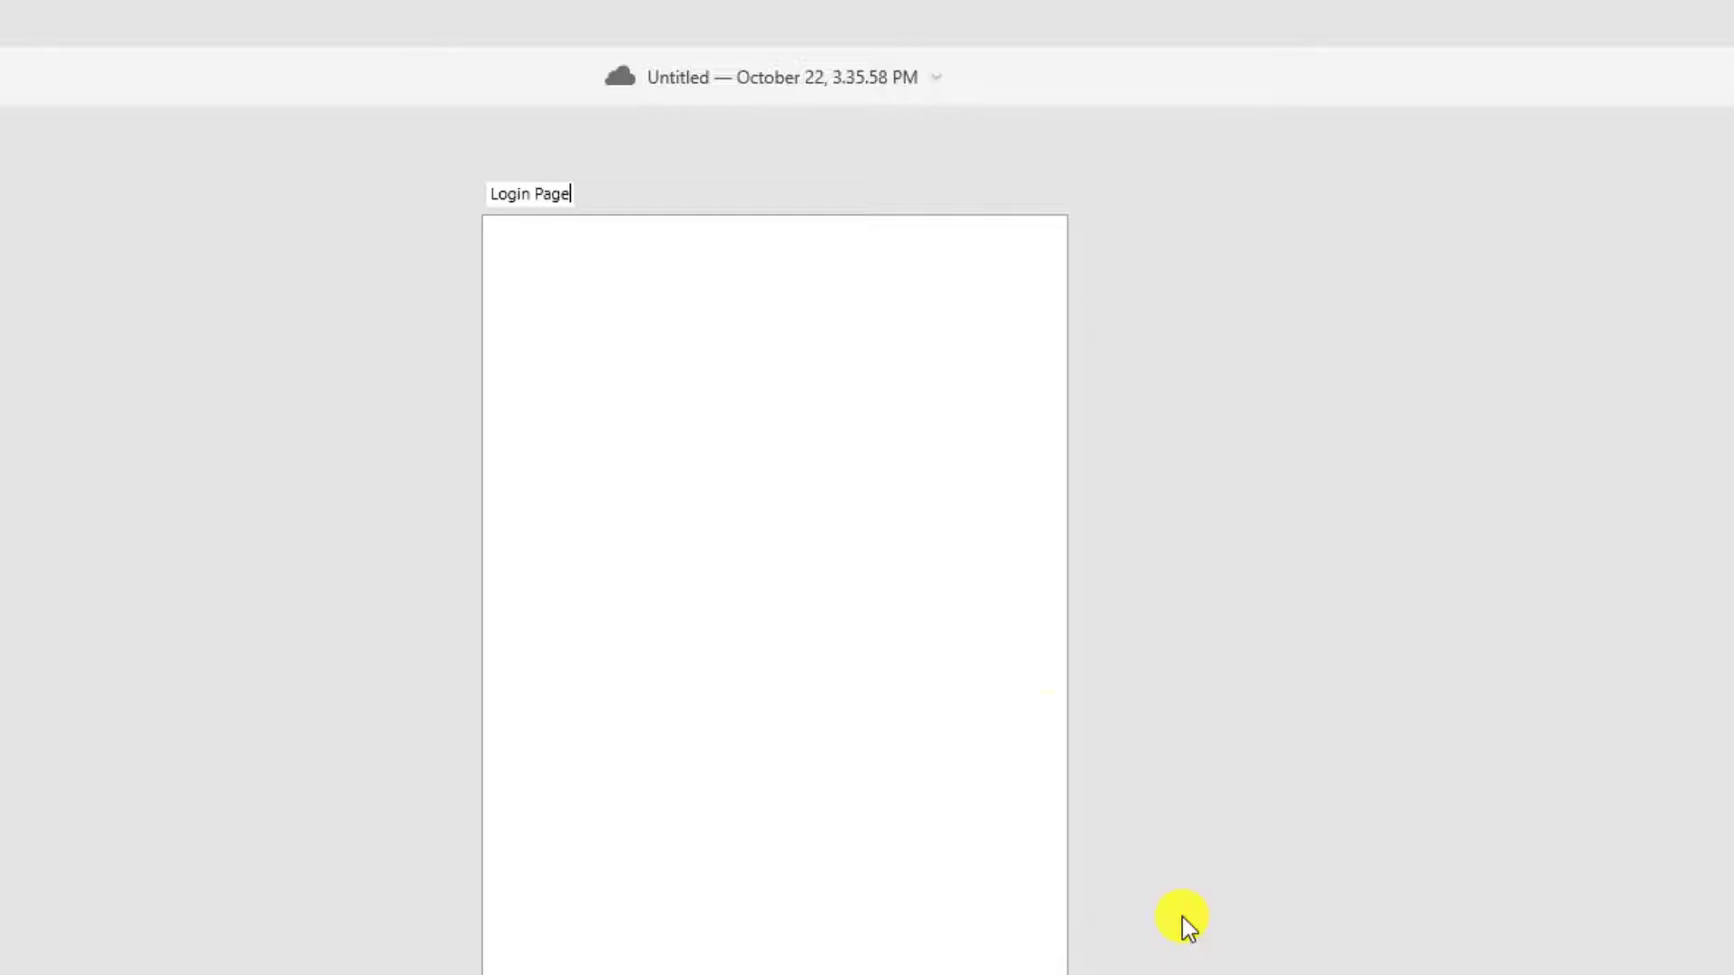
pyautogui.click(656, 141)
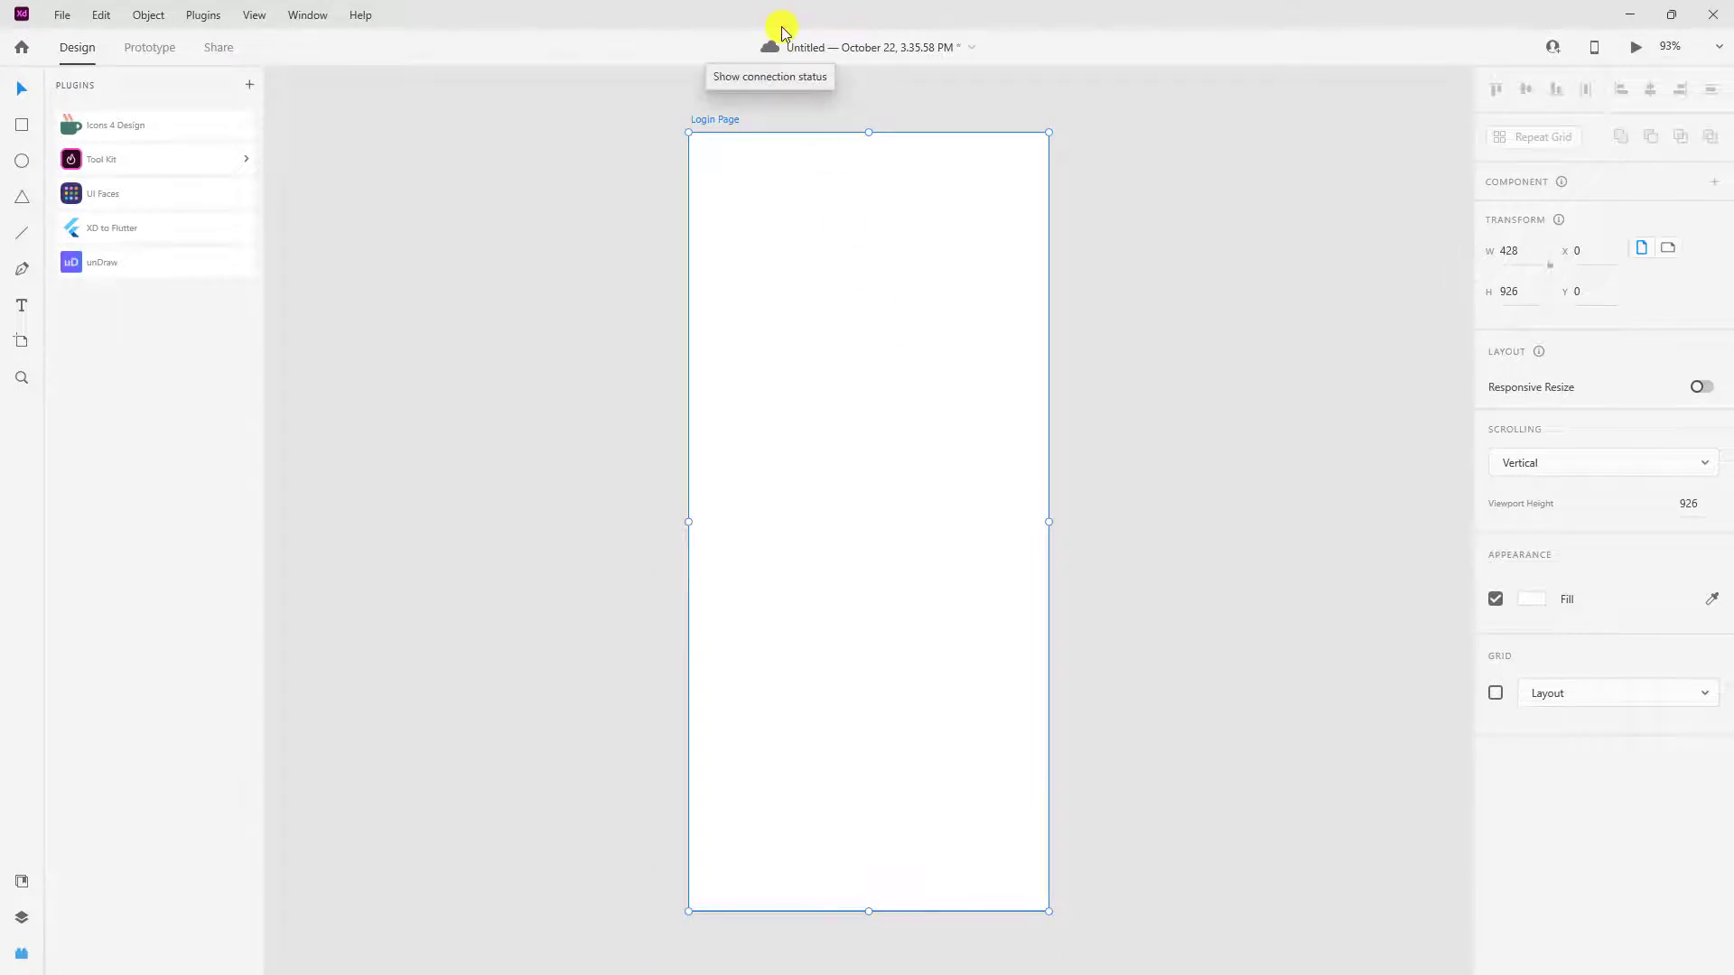
# Step: Look through the stored cloud files in the Save to Creative Cloud dialog and close it without saving
pyautogui.click(61, 15)
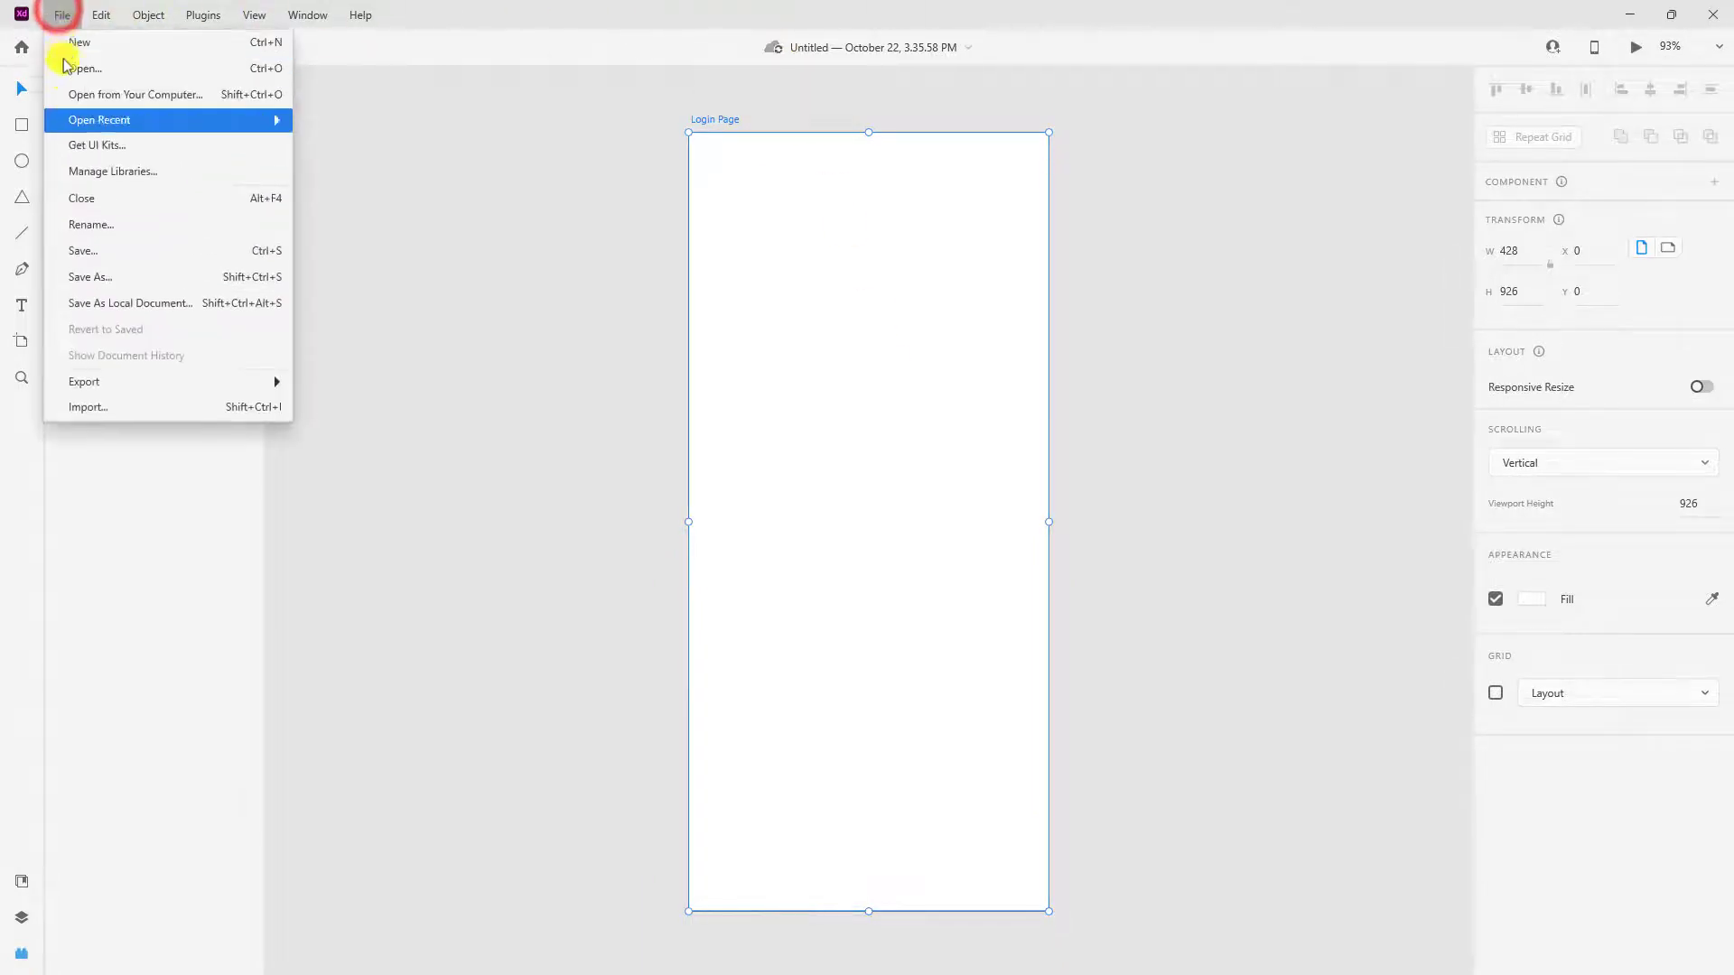
pyautogui.click(82, 249)
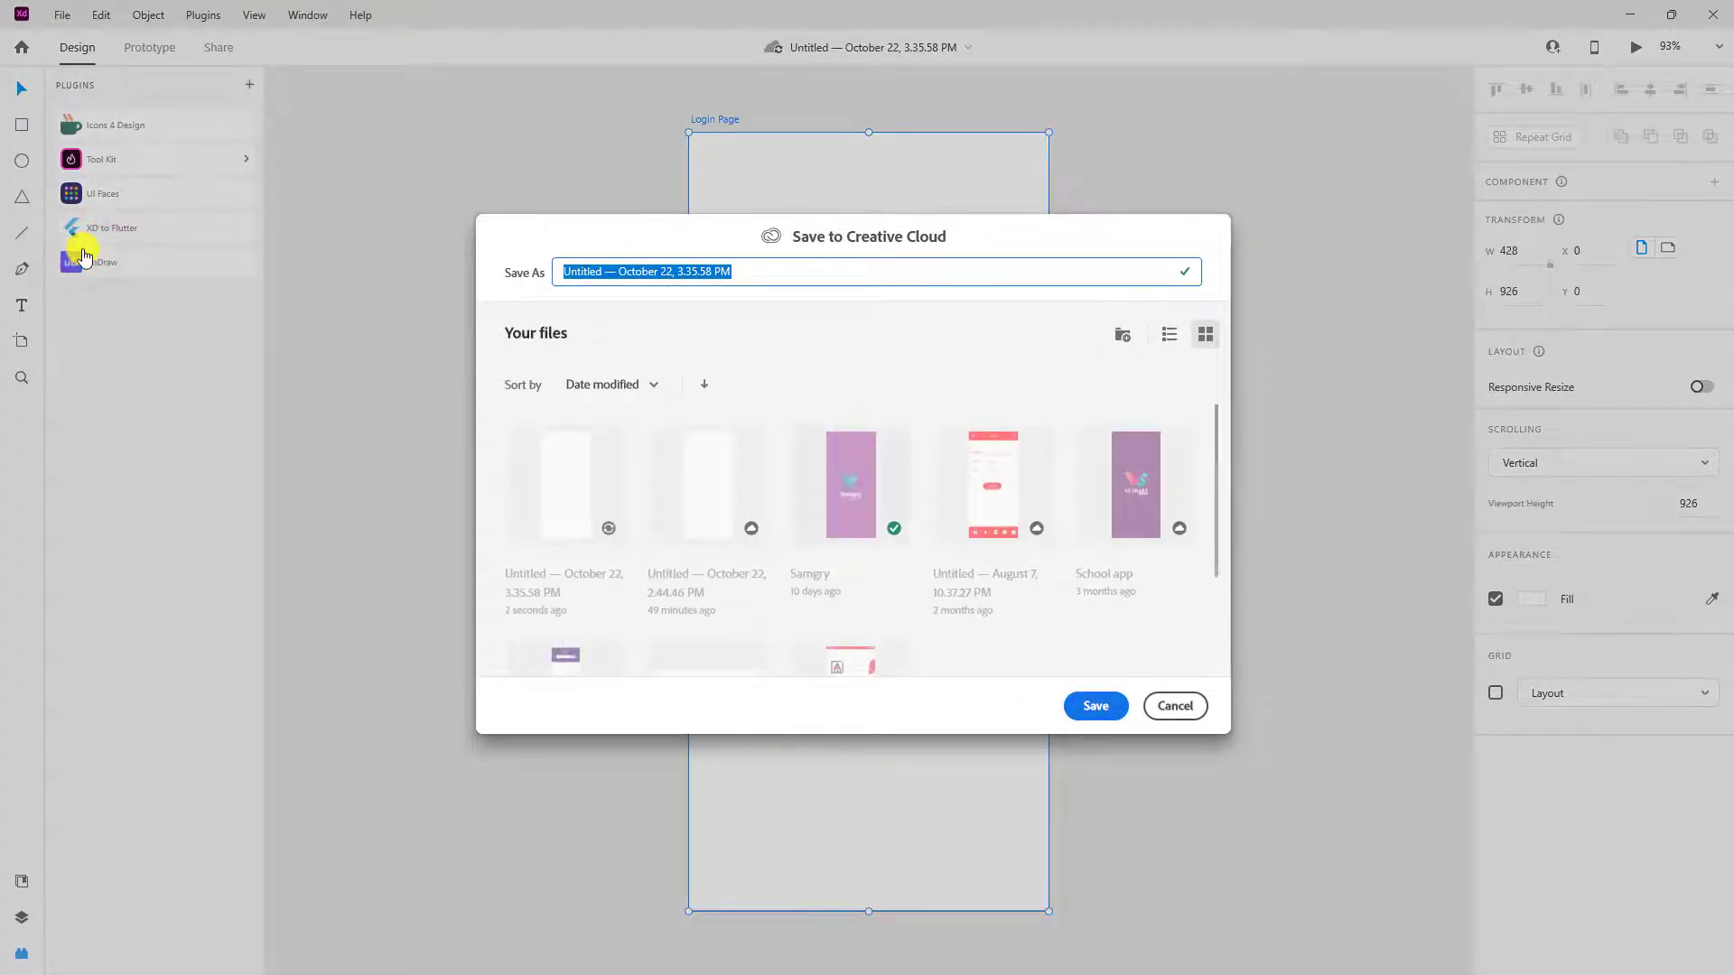
pyautogui.scroll(-2, 852, 539)
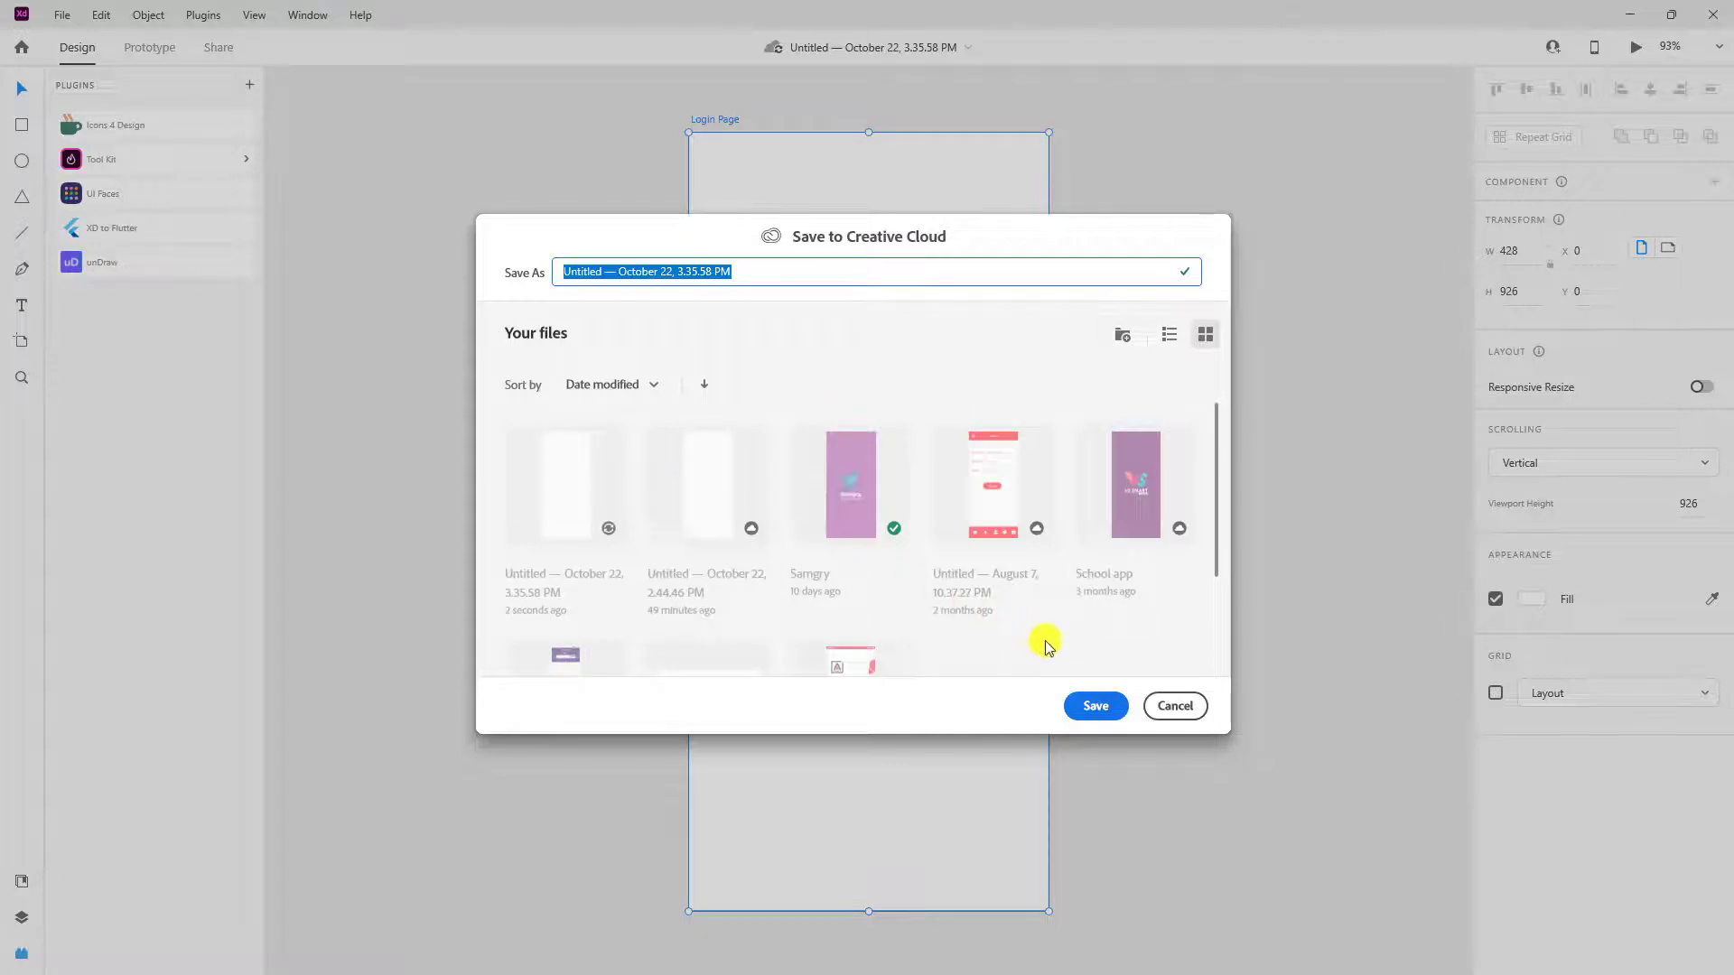
pyautogui.scroll(-2, 1043, 646)
pyautogui.scroll(2, 994, 505)
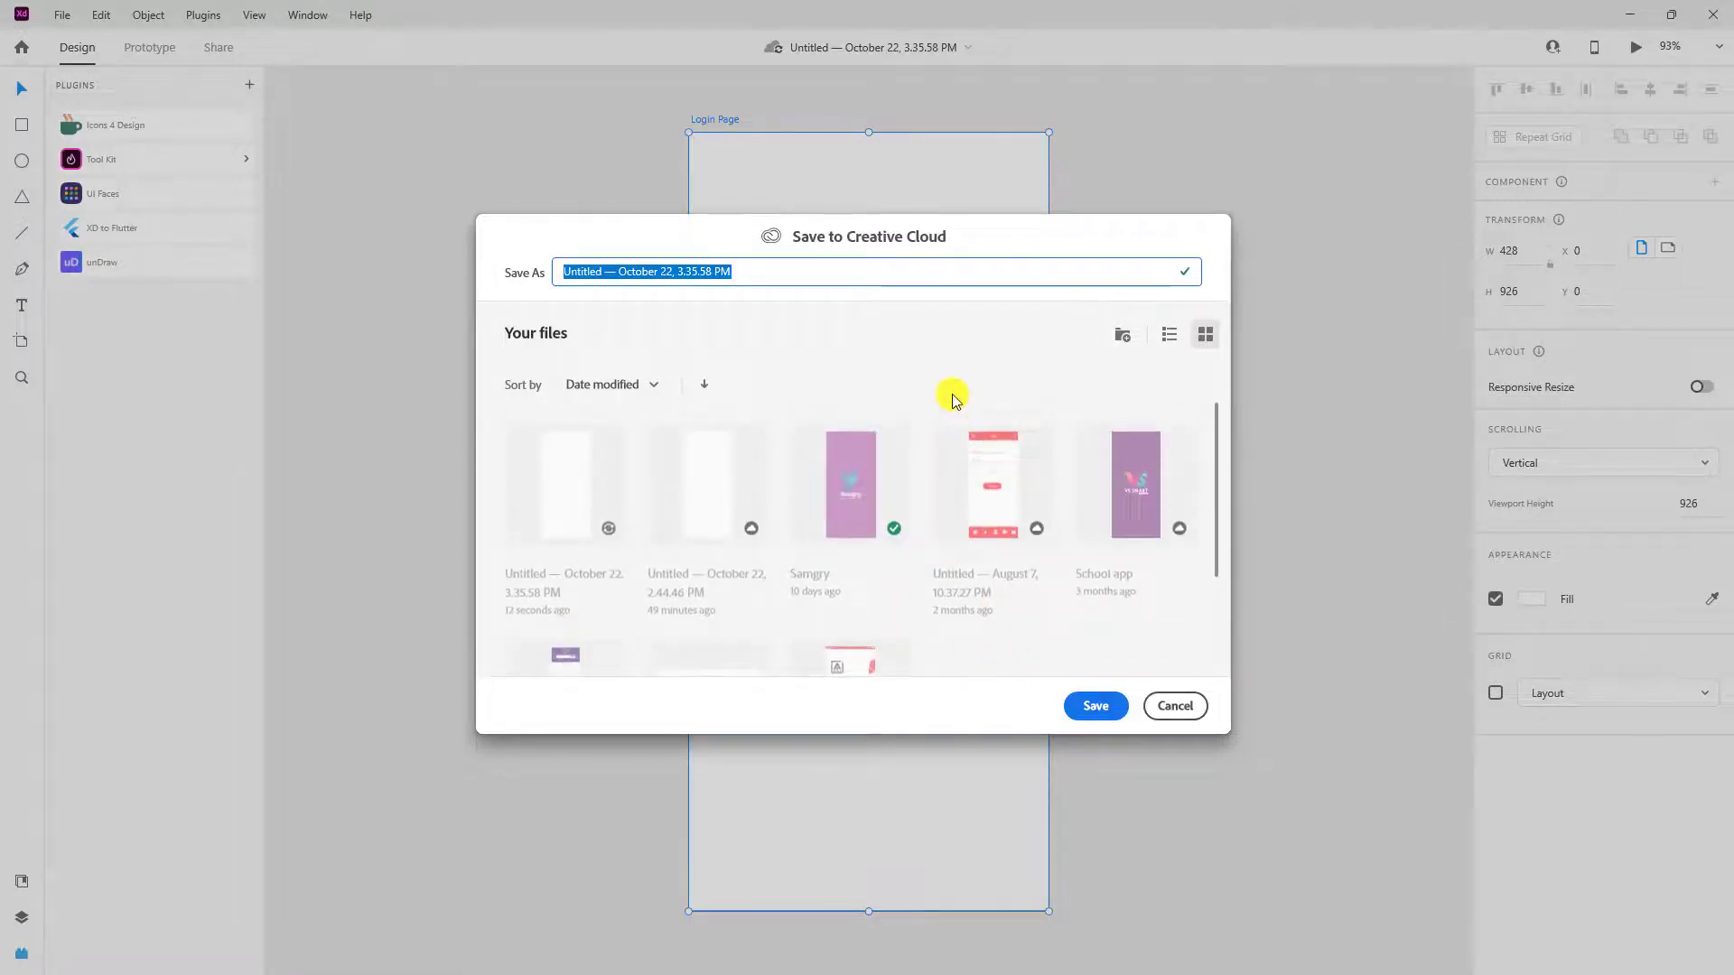
pyautogui.click(1171, 706)
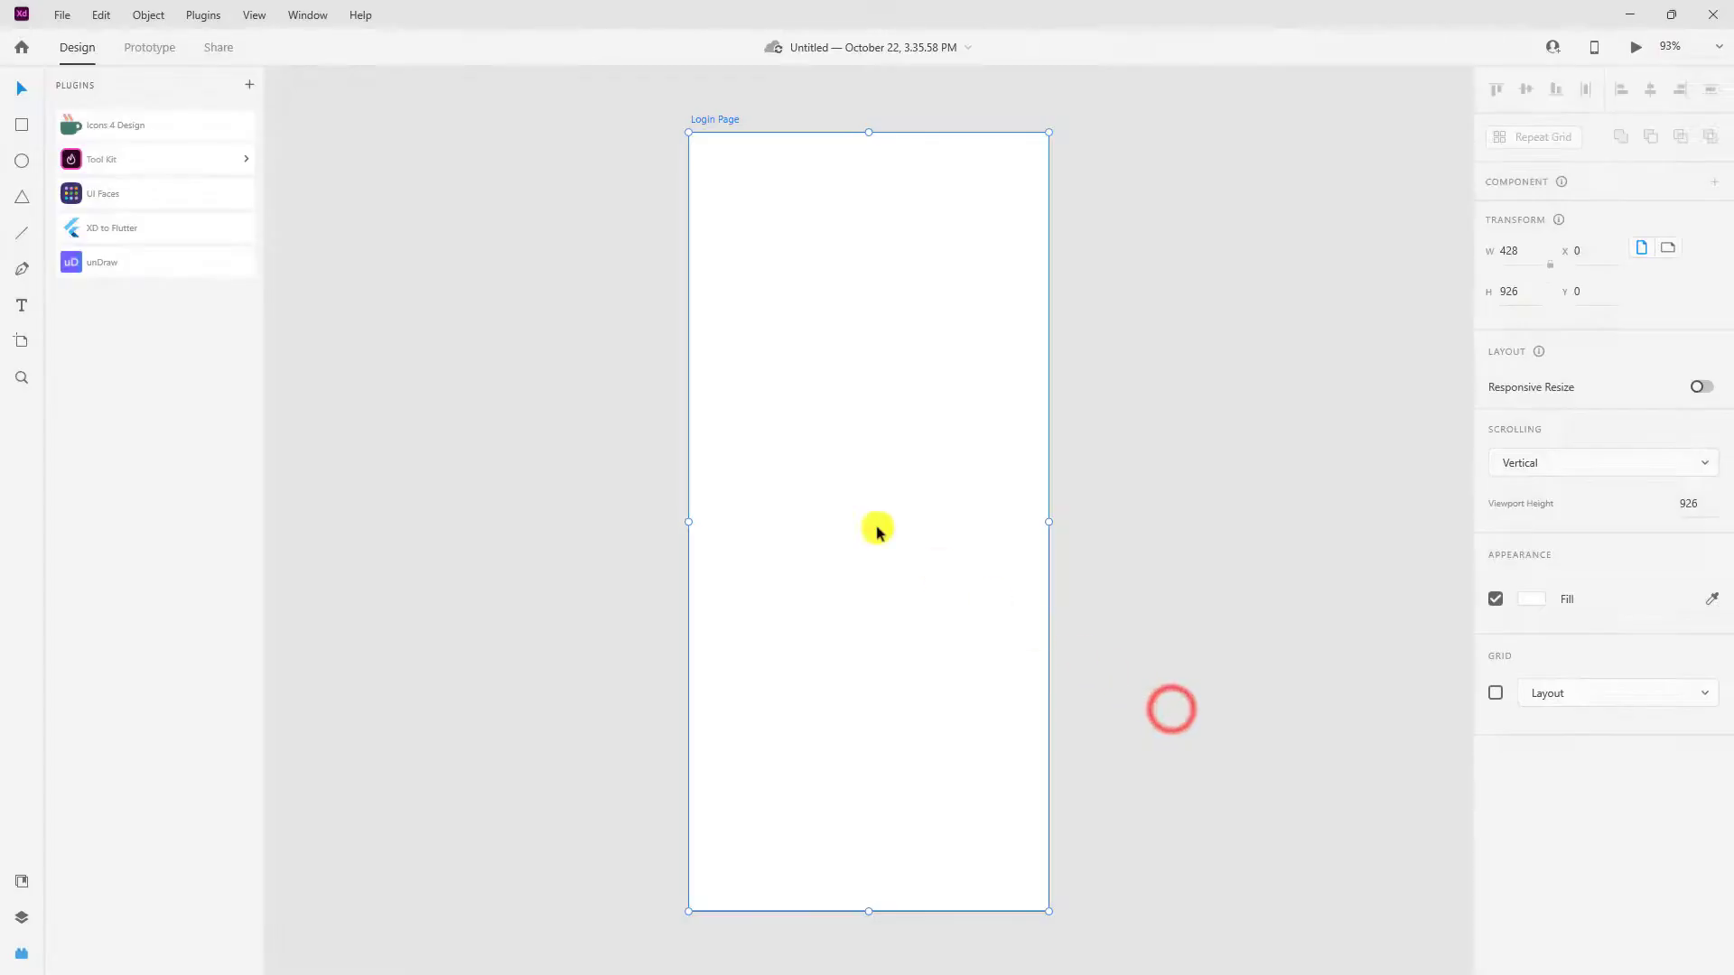
# Step: Try to save the document as a local file on the computer
pyautogui.click(58, 18)
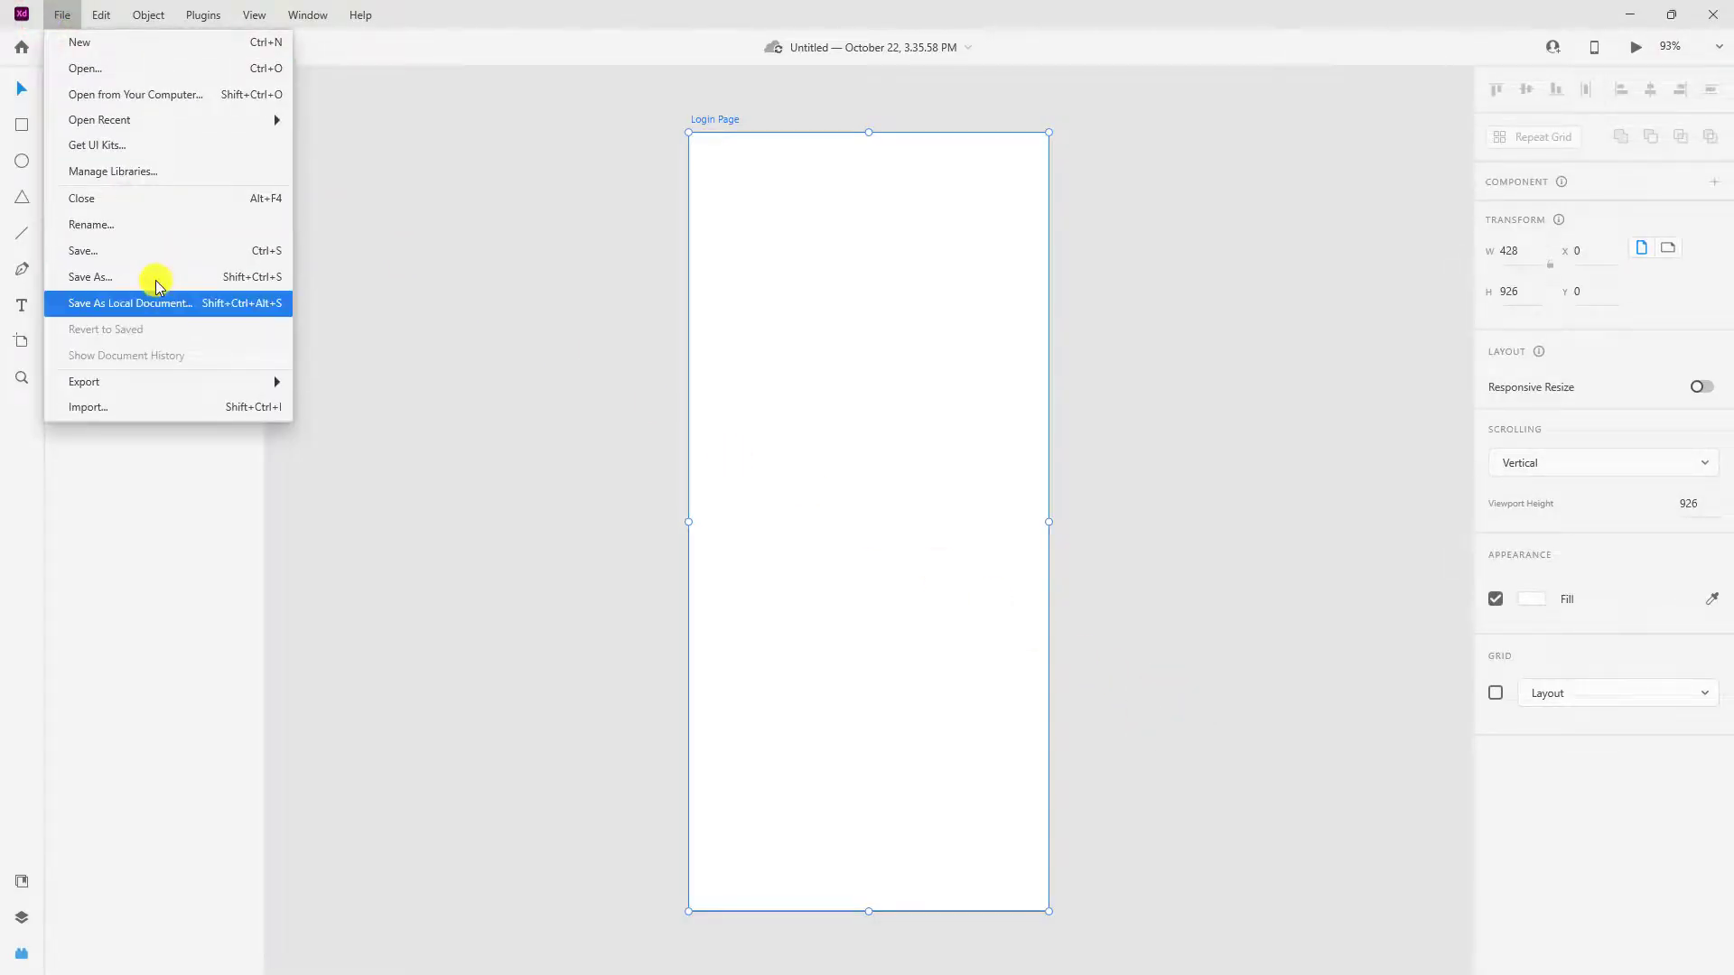
pyautogui.click(221, 303)
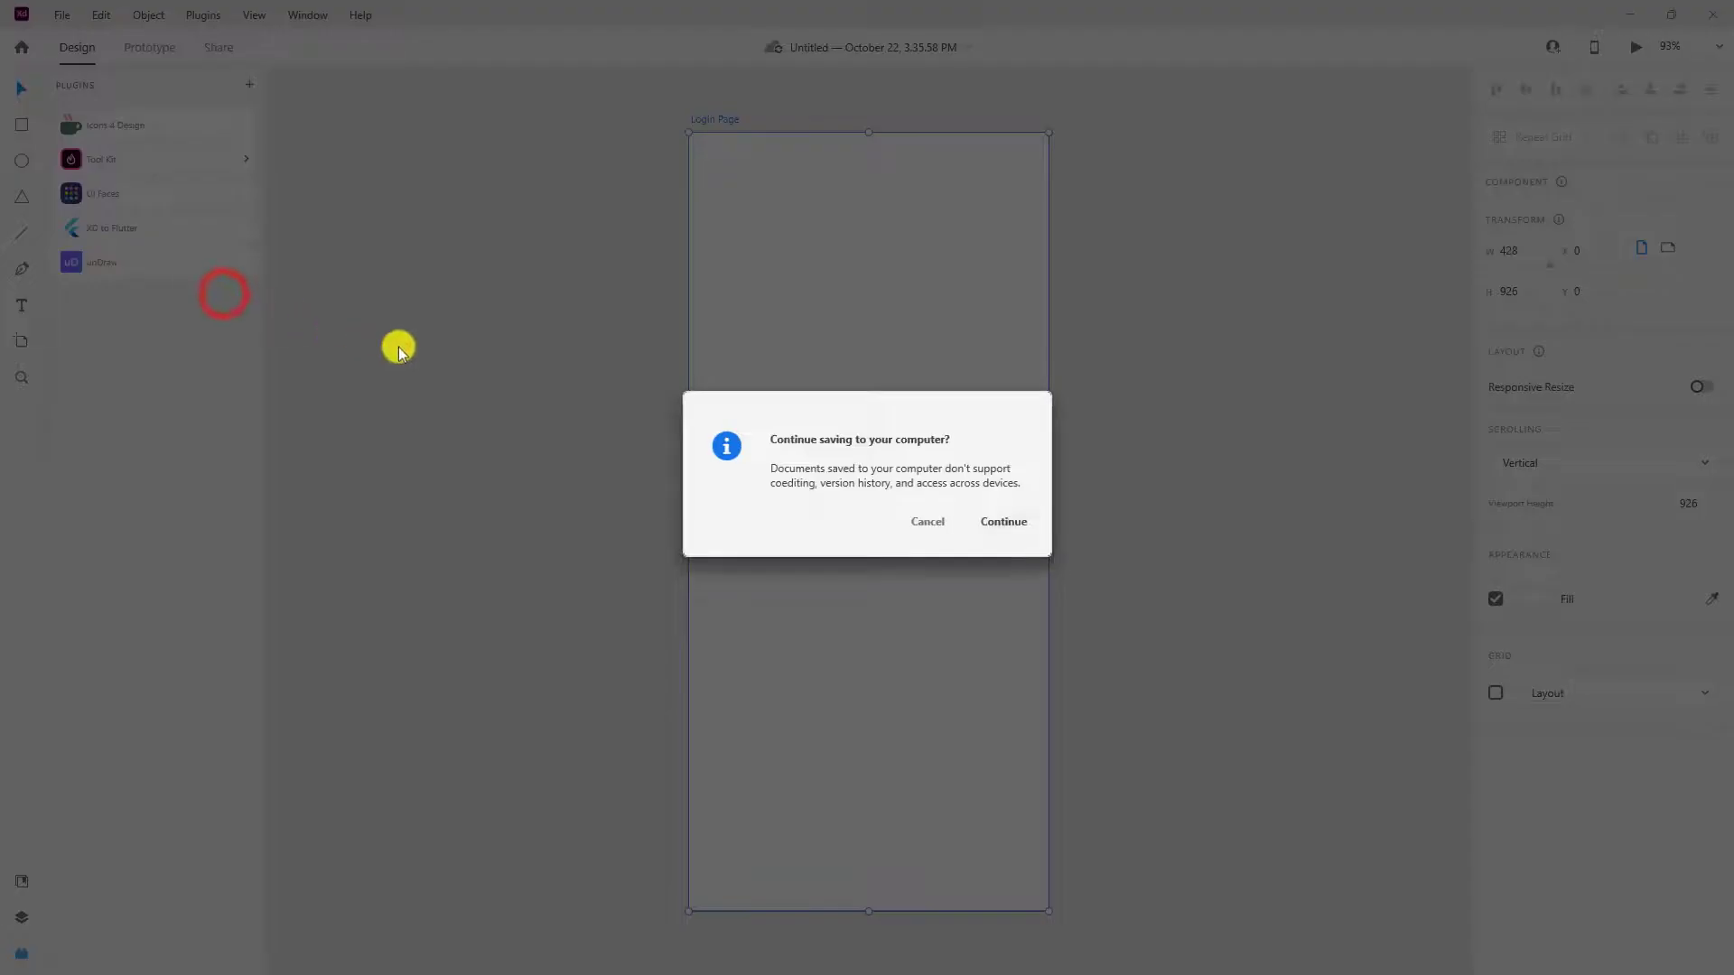
pyautogui.click(1002, 524)
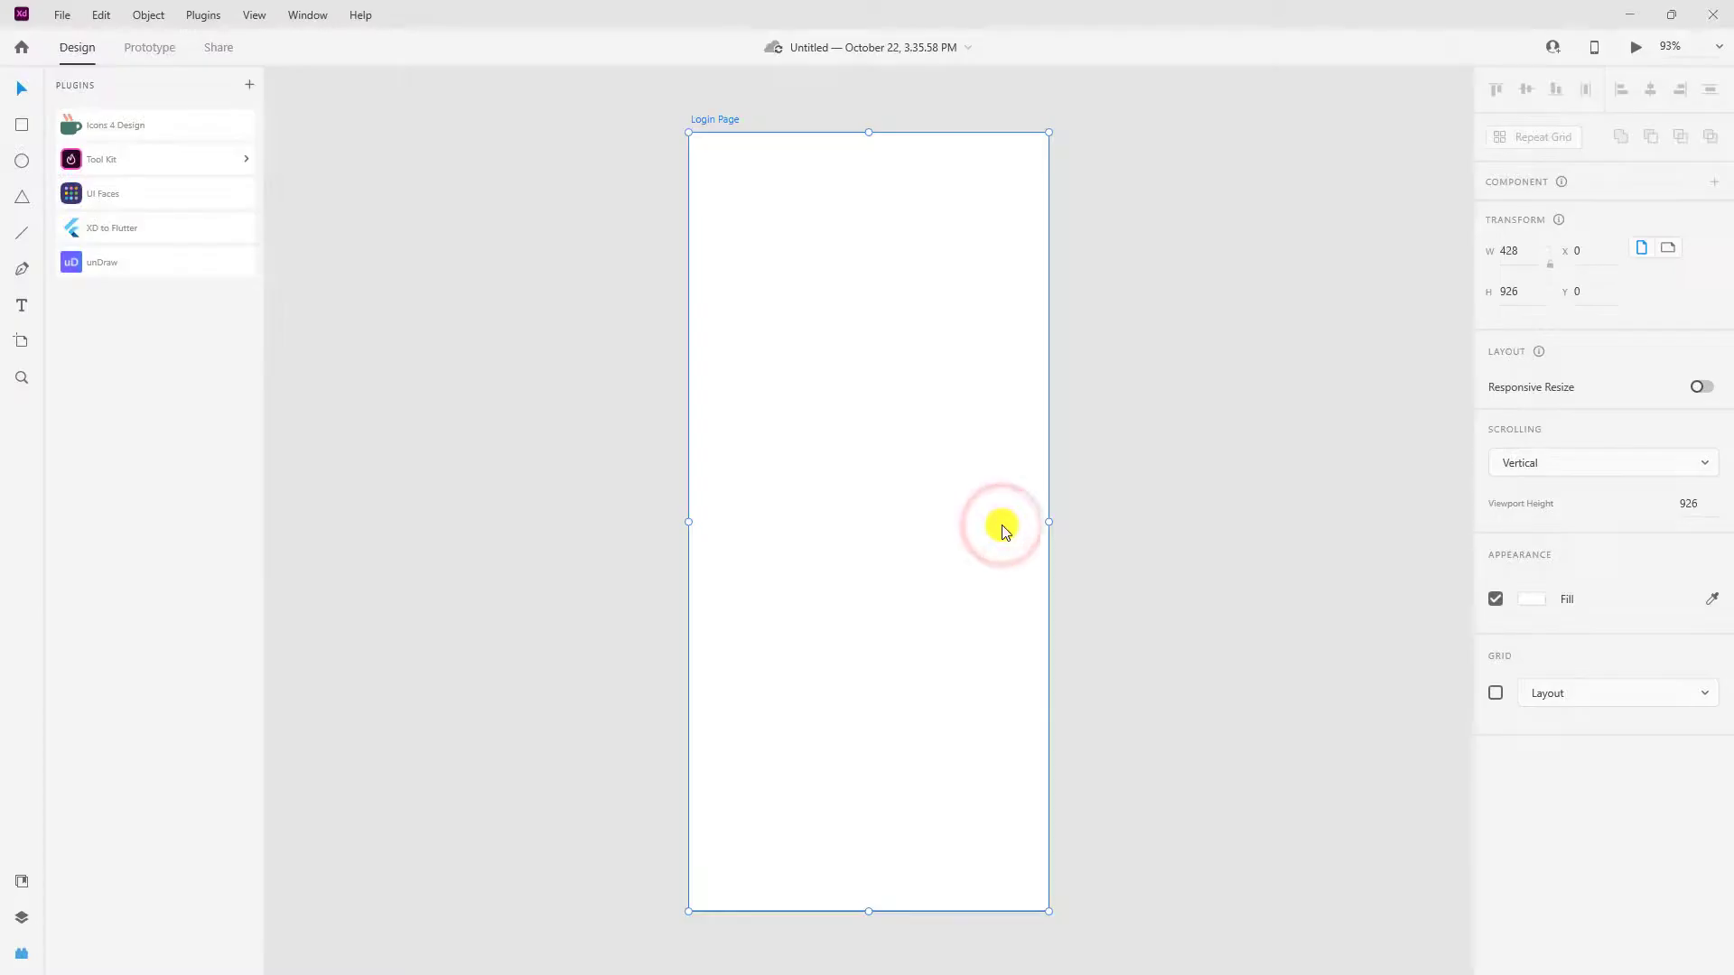
pyautogui.click(832, 457)
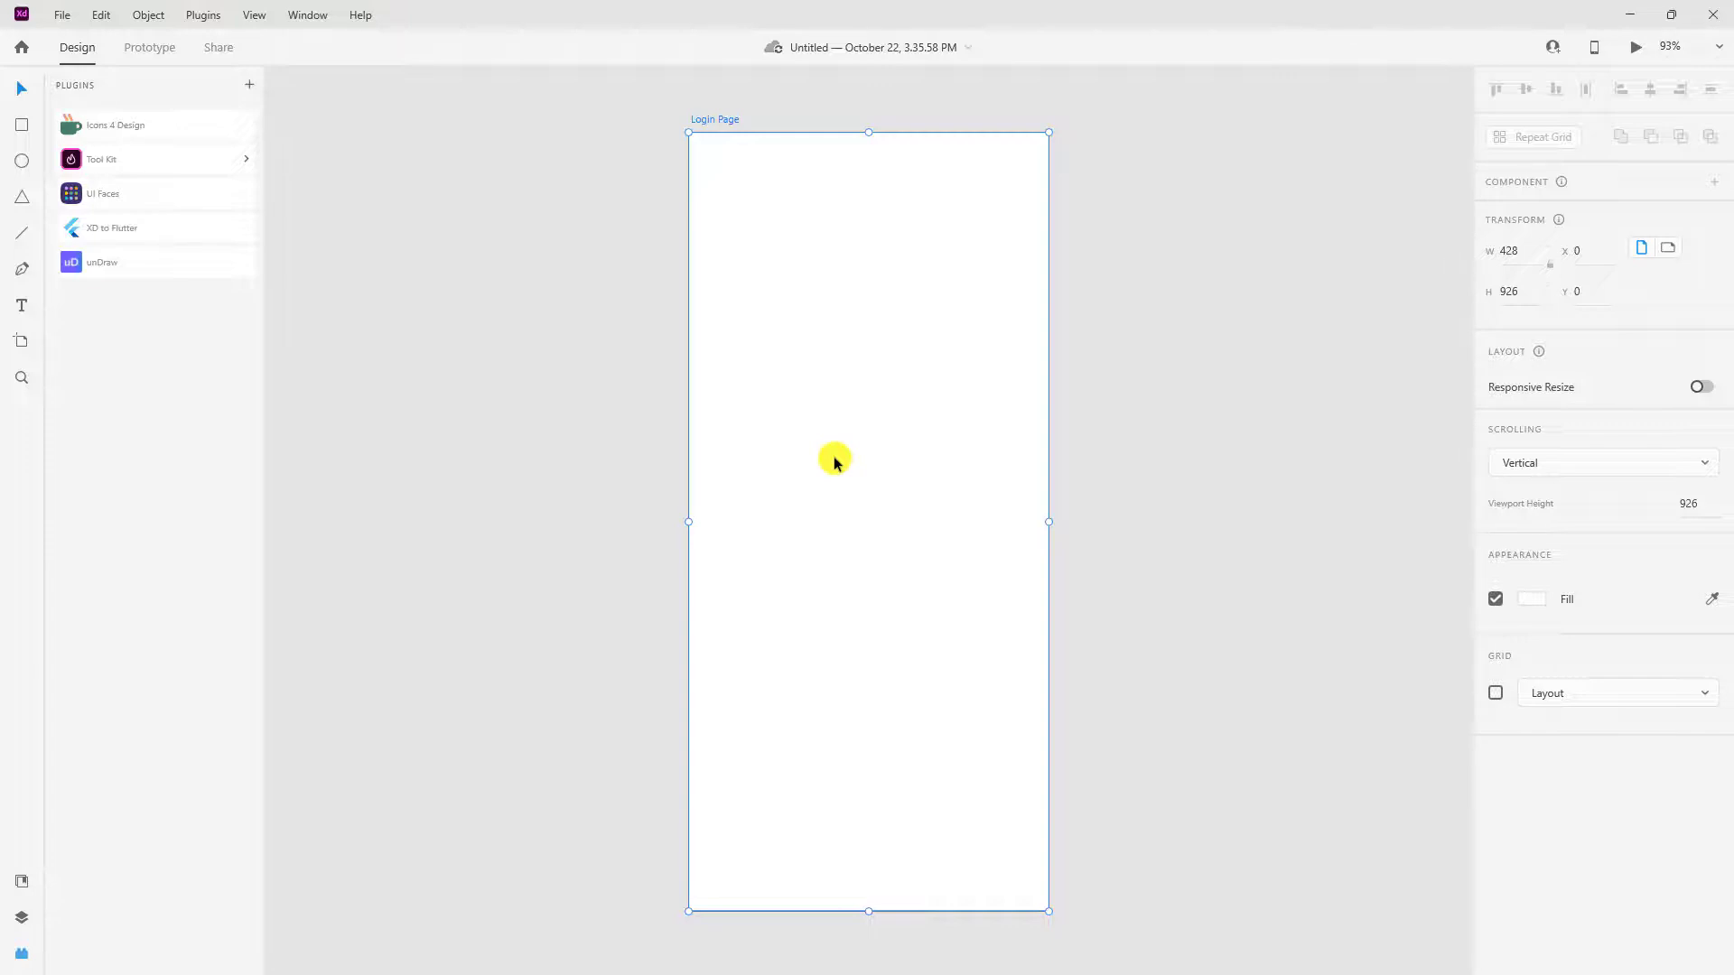
# Step: Add a second 428 × 926 artboard to the left of Login Page, aligned with its top edge, and rename it Splash
pyautogui.hotkey('ctrl', '-')
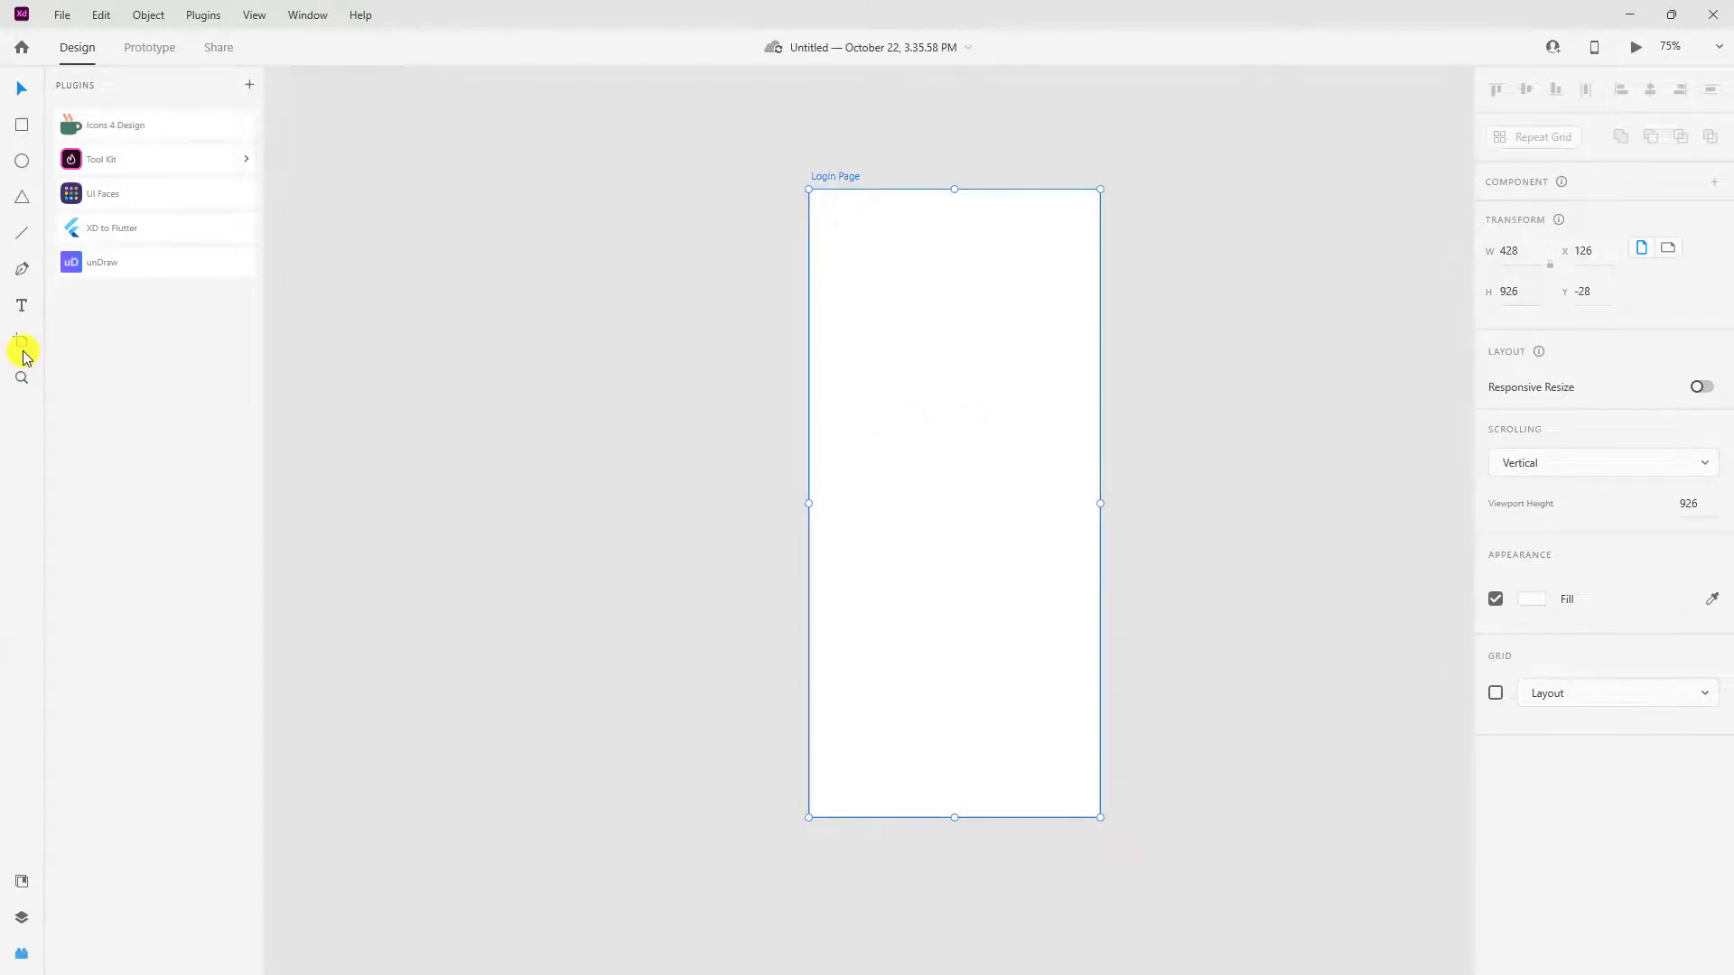
pyautogui.click(23, 351)
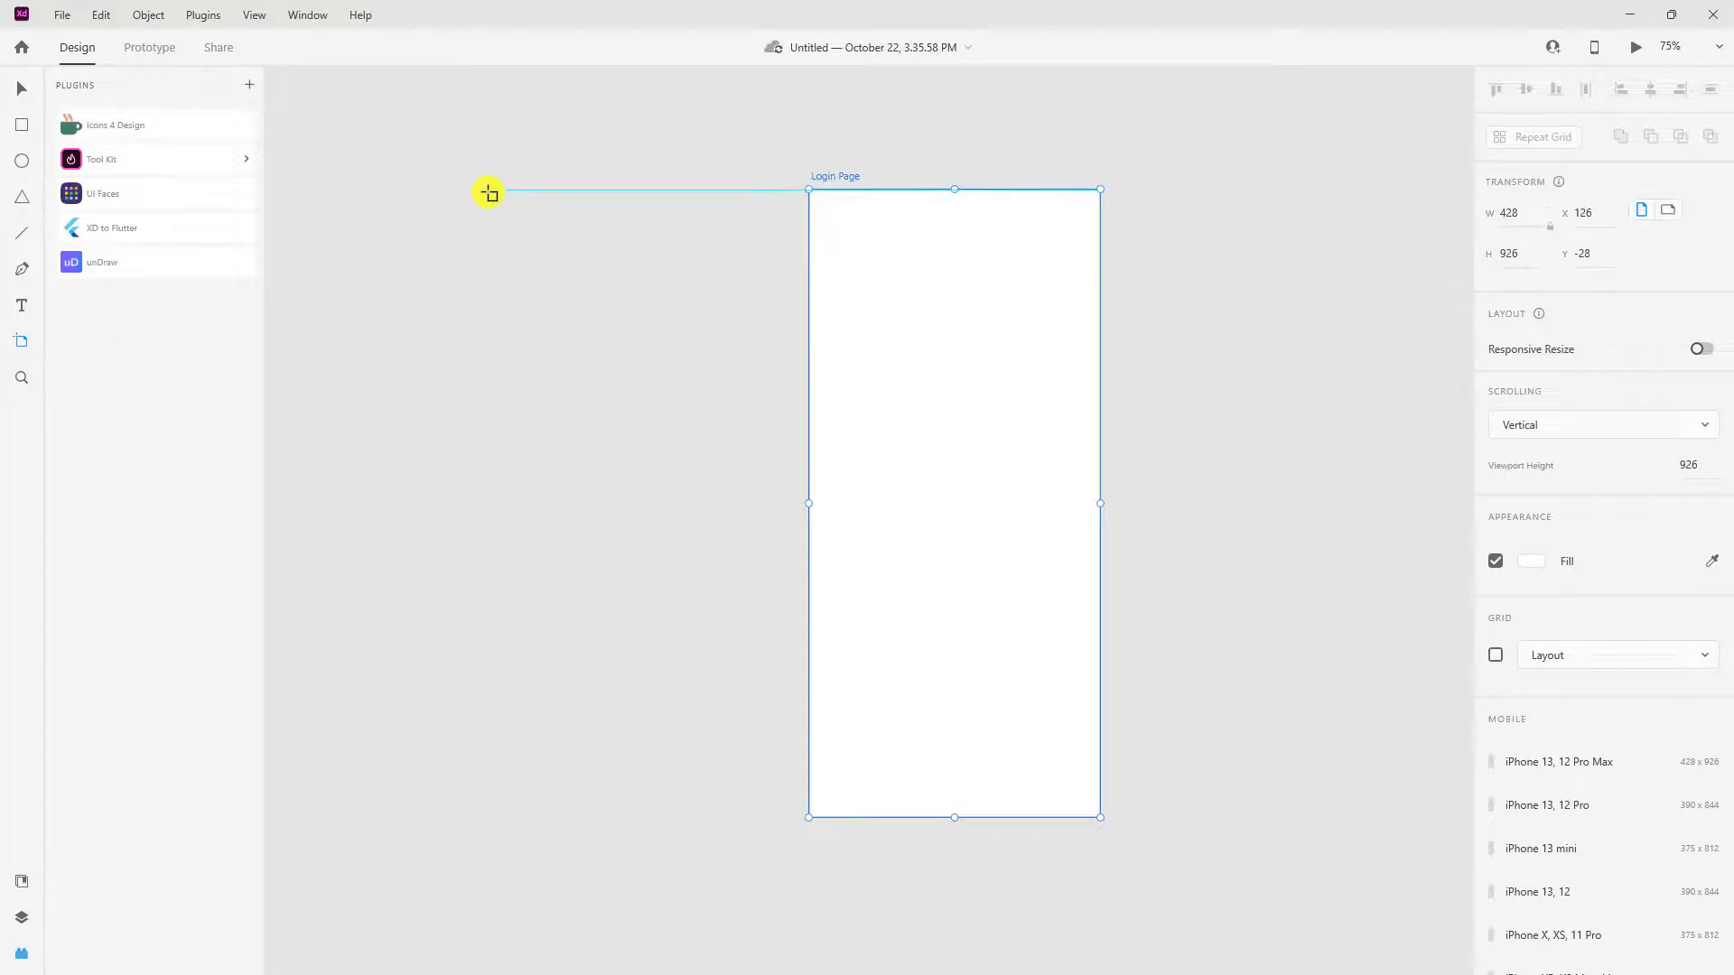
pyautogui.click(489, 193)
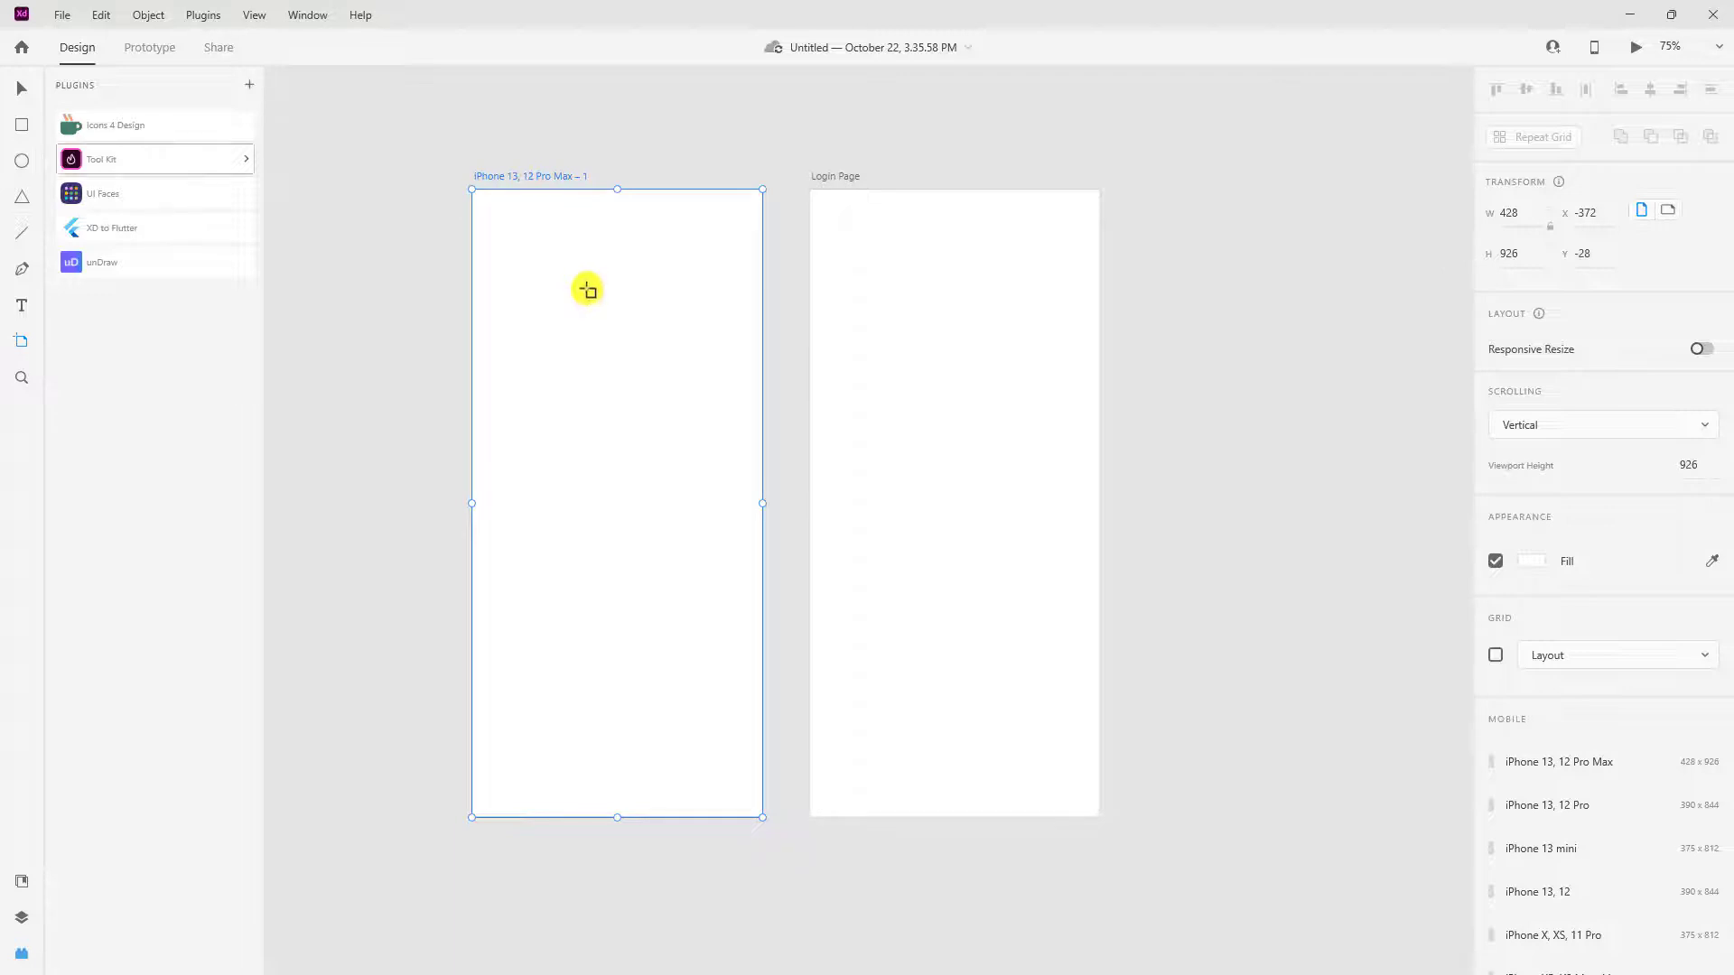
pyautogui.doubleClick(494, 178)
pyautogui.write('Splash')
pyautogui.press('Return')
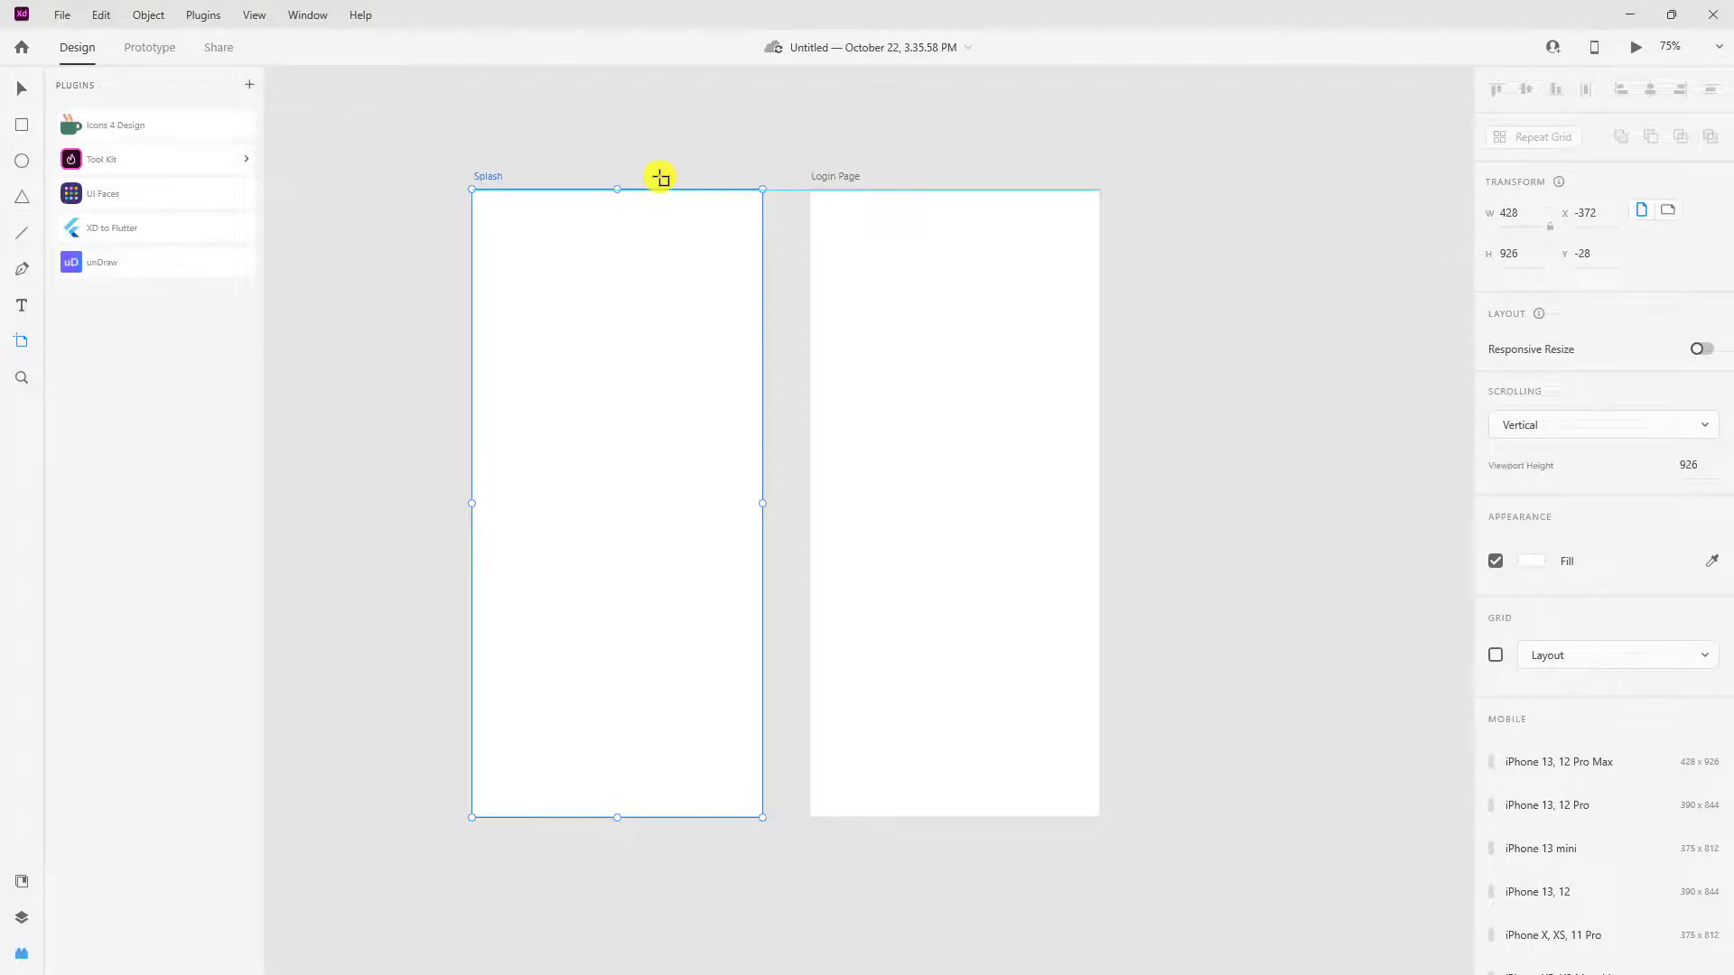
# Step: Set the fill colour of the Splash artboard to #2E0020
pyautogui.click(1530, 599)
pyautogui.write('#2E0020')
pyautogui.press('Return')
pyautogui.click(1272, 723)
pyautogui.click(1368, 300)
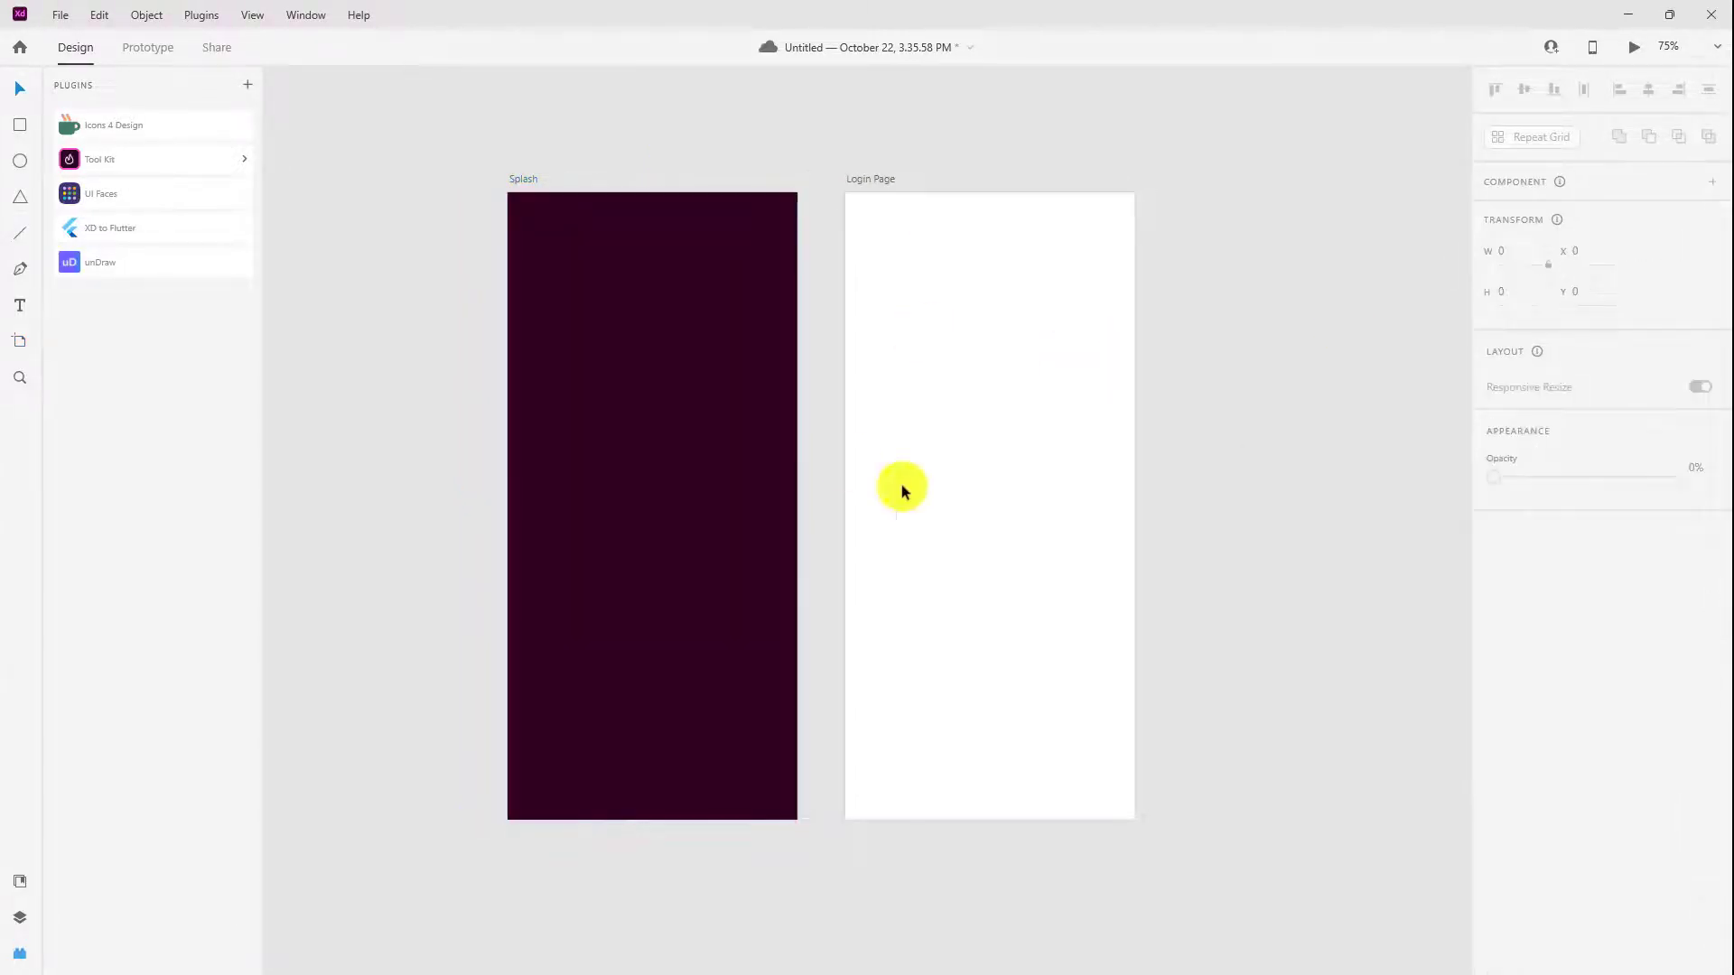
# Step: Place the square Xd logo image on the Splash artboard and scale it down to about 131 × 131
pyautogui.press('r')
pyautogui.moveTo(600, 333); pyautogui.dragTo(713, 445)
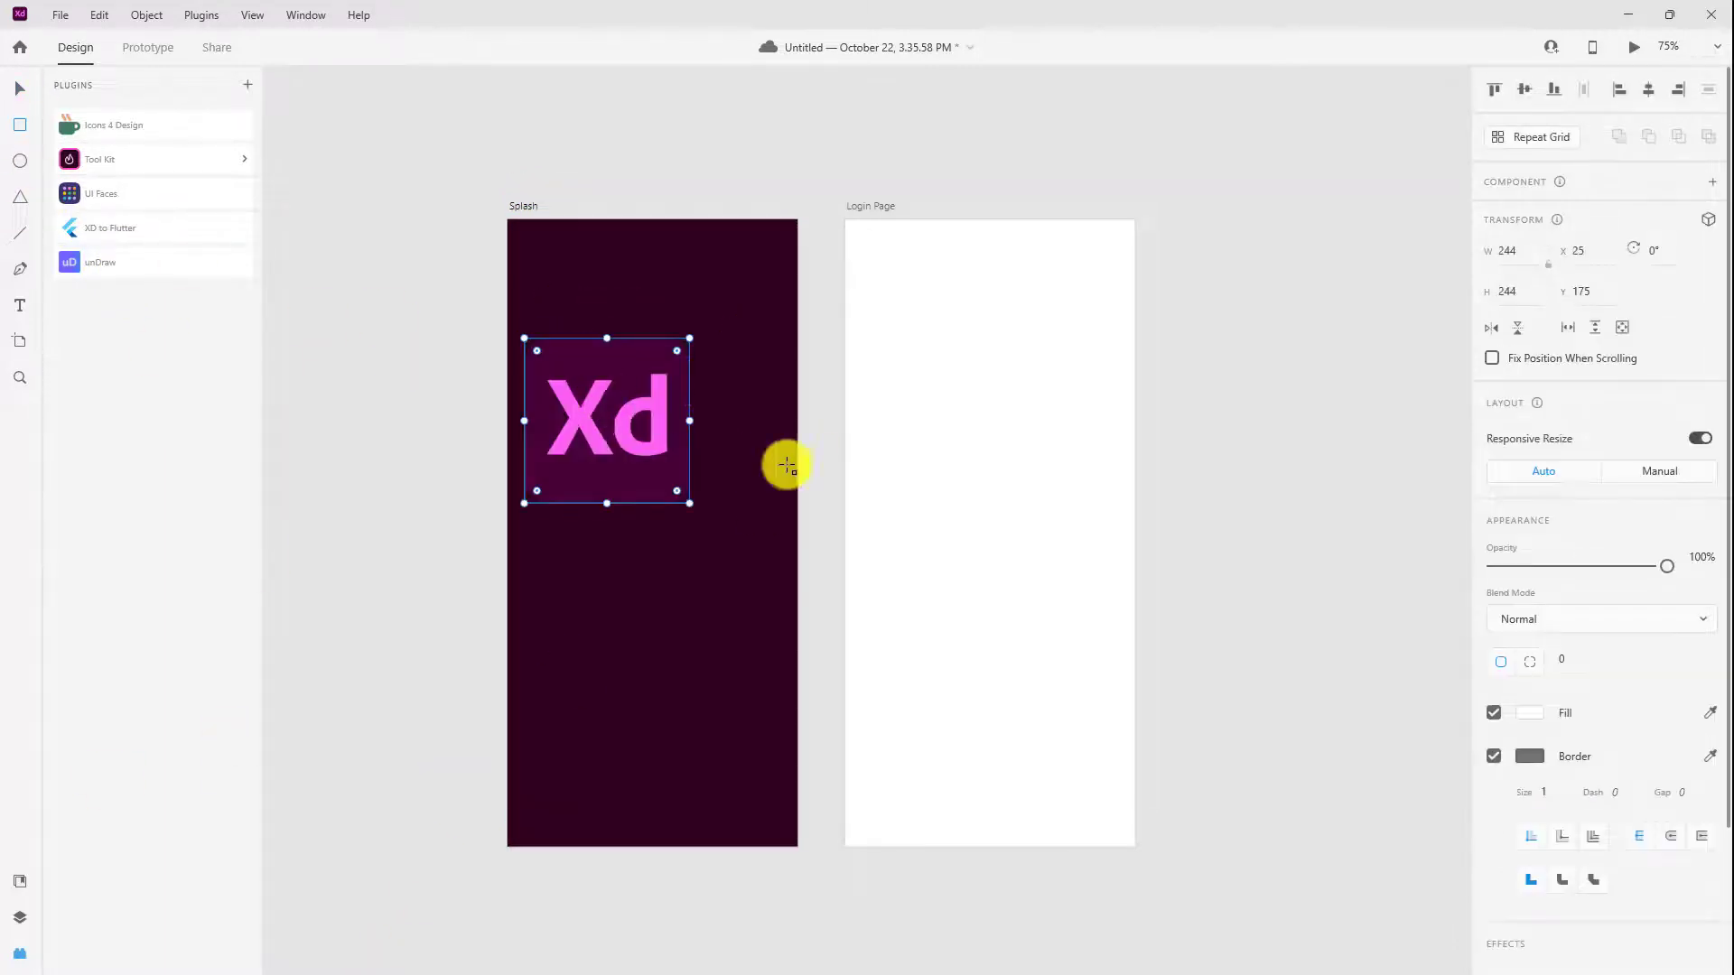
pyautogui.moveTo(689, 336); pyautogui.dragTo(623, 408)
pyautogui.press('v')
pyautogui.moveTo(545, 484); pyautogui.dragTo(607, 417)
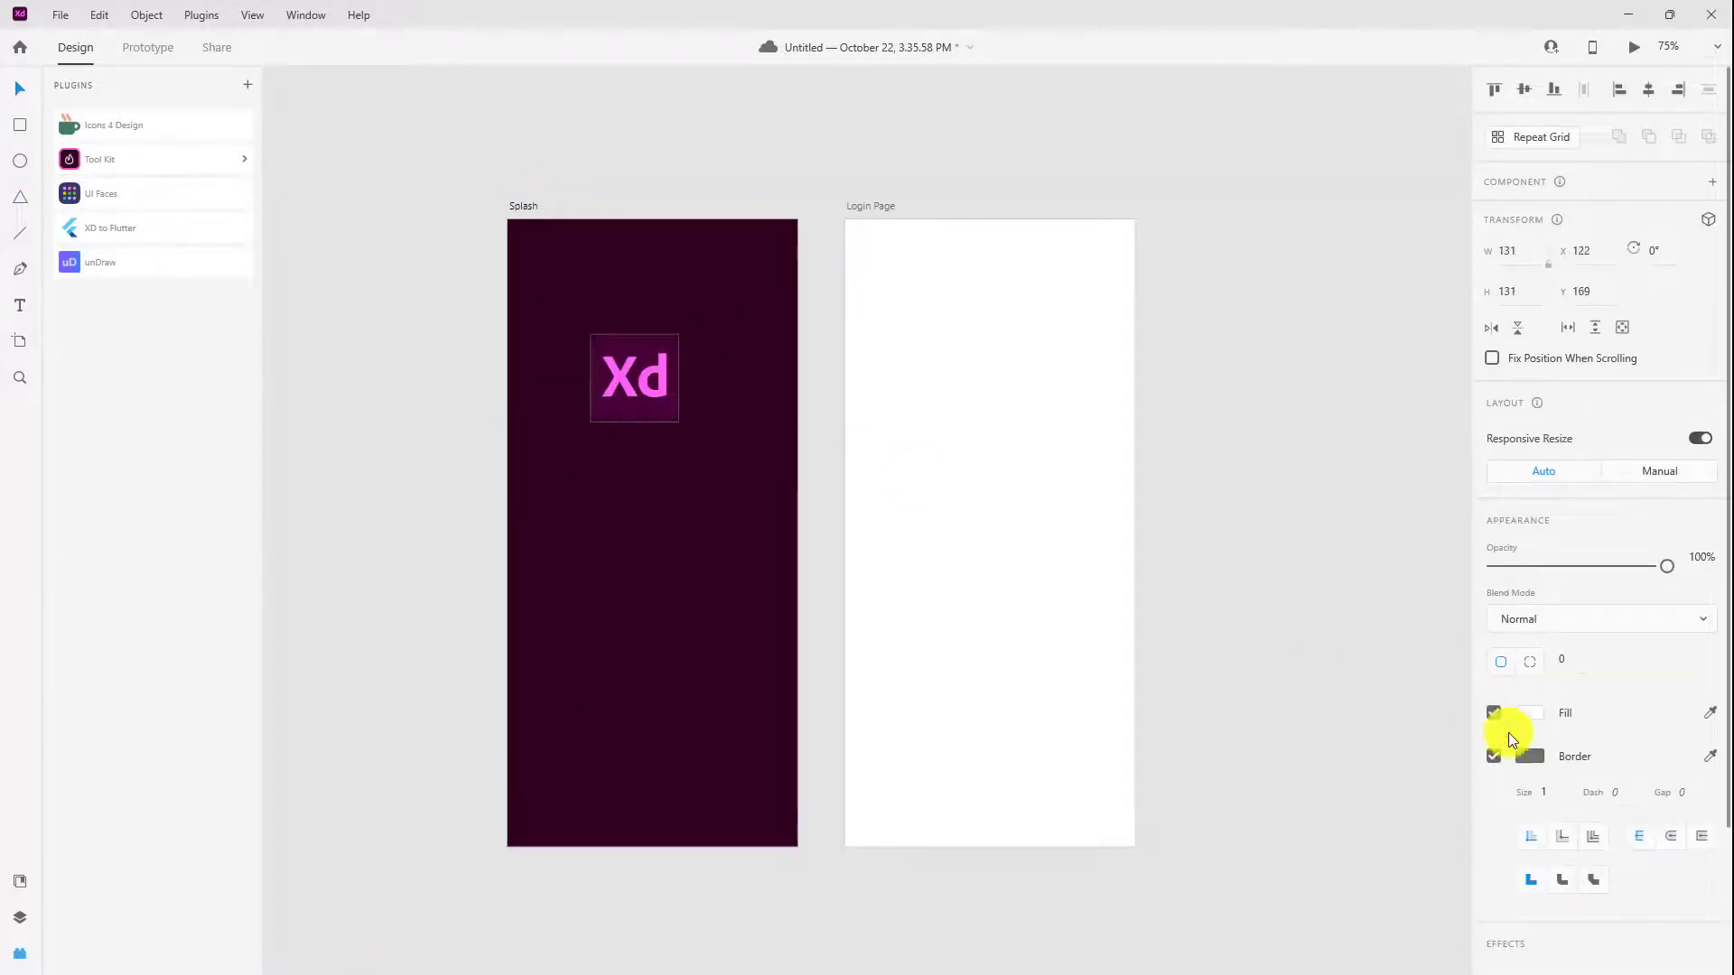
# Step: Give the Splash logo a #E72EB2 border of size 5 and centre it on the artboard both ways
pyautogui.click(1530, 756)
pyautogui.write('e72db3')
pyautogui.press('Return')
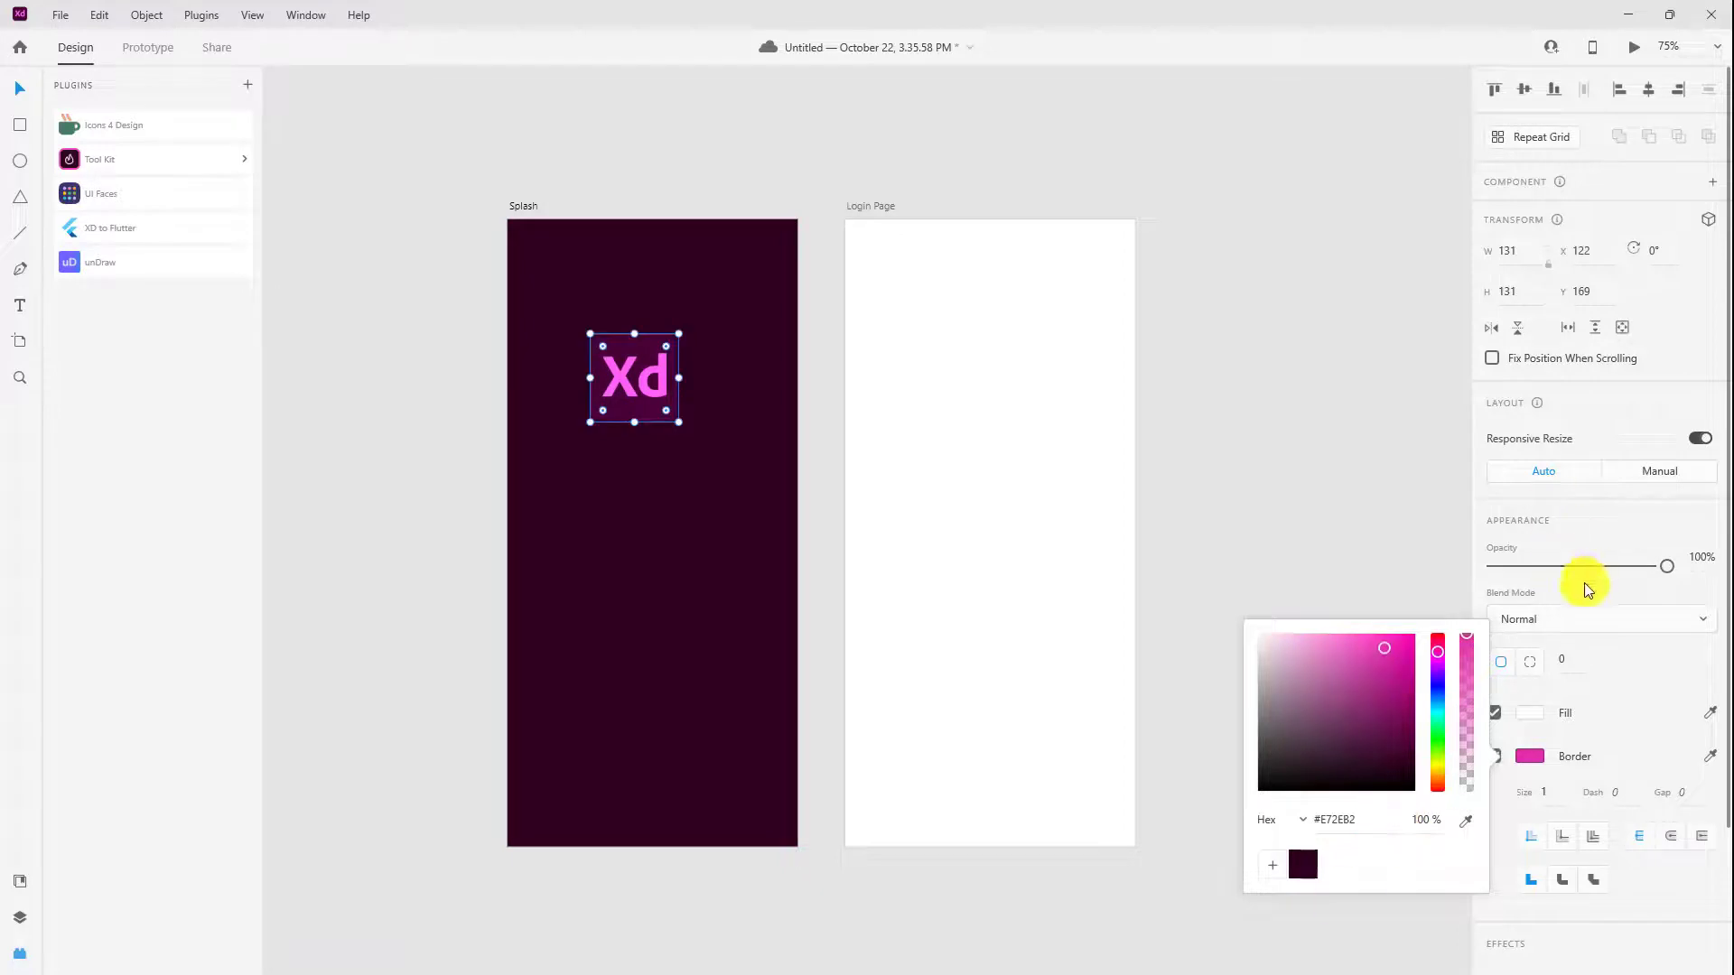
pyautogui.click(1553, 794)
pyautogui.write('3')
pyautogui.press('Return')
pyautogui.click(1524, 88)
pyautogui.click(1648, 88)
# Step: Add the heading WELCOME to the Splash artboard in Roboto Bold, size 30, uppercase
pyautogui.press('t')
pyautogui.click(580, 379)
pyautogui.write('Adobe XD')
pyautogui.hotkey('ctrl', 'a')
pyautogui.scroll(-4, 1598, 298)
pyautogui.click(1699, 247)
pyautogui.scroll(5, 1626, 171)
pyautogui.click(1561, 101)
pyautogui.write('Roboto')
pyautogui.press('Tab')
pyautogui.write('30')
pyautogui.press('Tab')
pyautogui.write('Bold')
pyautogui.press('Return')
pyautogui.click(1501, 416)
# Step: Arrange the WELCOME heading directly above the logo and recolour it to match the logo border's pink
pyautogui.moveTo(646, 379); pyautogui.dragTo(665, 488)
pyautogui.click(1530, 668)
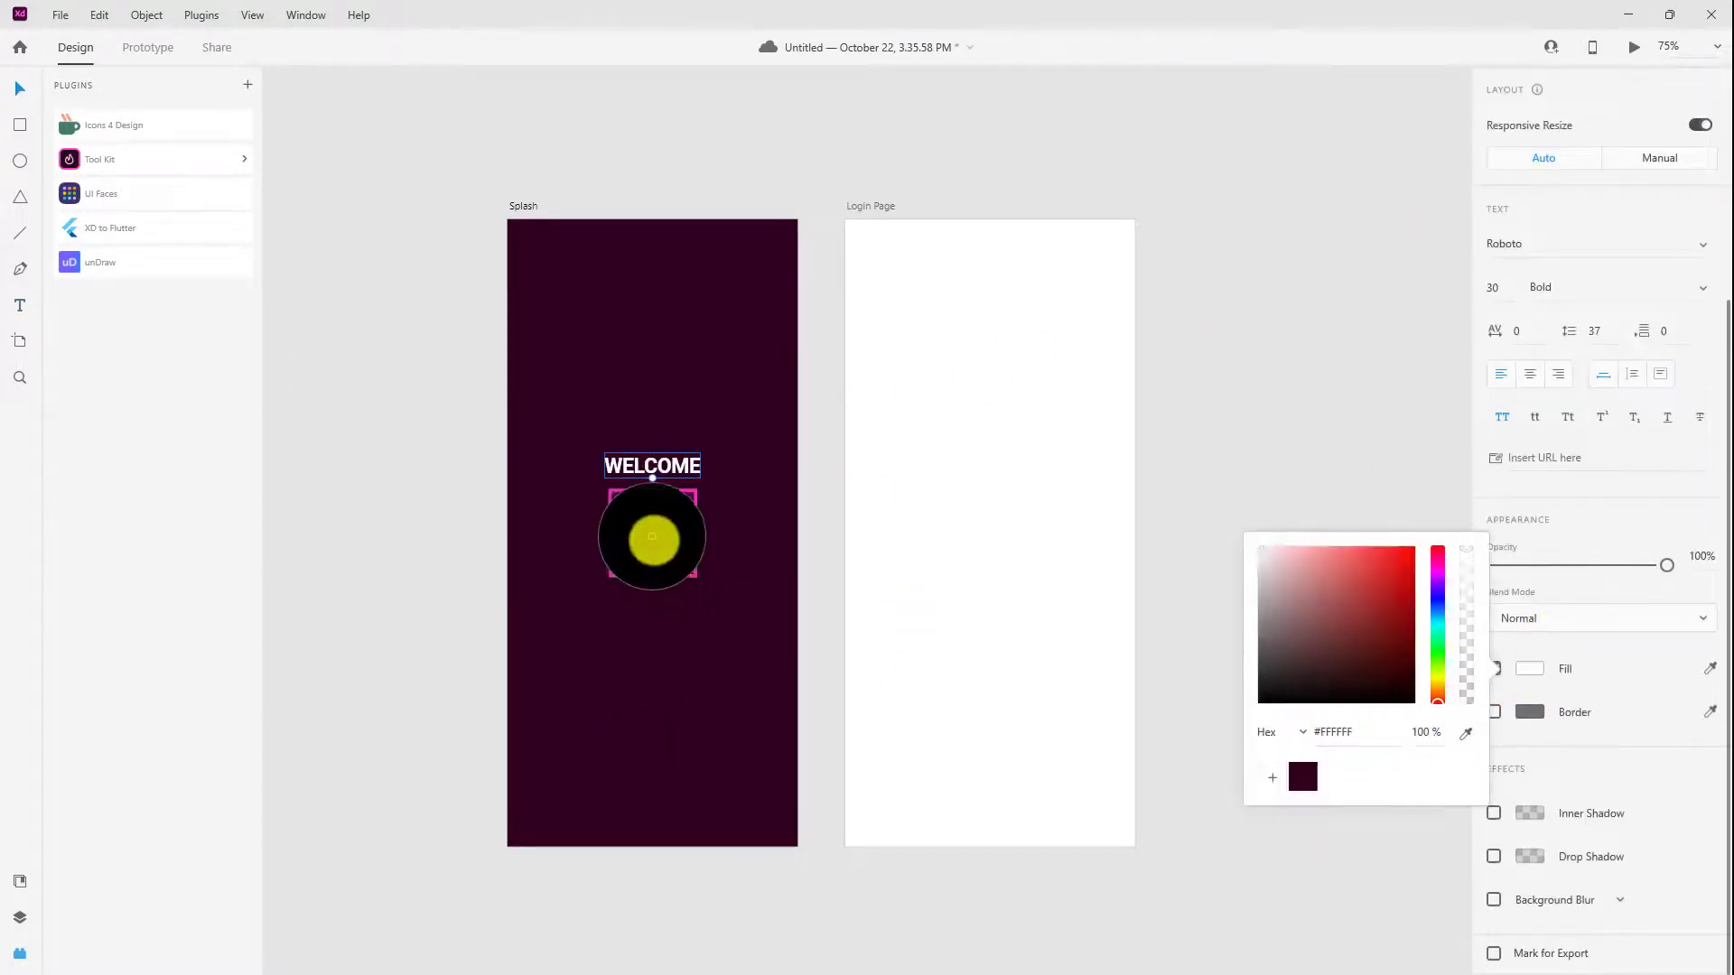
pyautogui.write('e72eaa')
pyautogui.press('Return')
pyautogui.click(1363, 248)
# Step: Add the text label Phone to the Login Page artboard in Roboto Regular, size 15
pyautogui.click(989, 321)
pyautogui.click(20, 305)
pyautogui.click(880, 438)
pyautogui.write('Phot')
pyautogui.press('BackSpace')
pyautogui.write('ne')
pyautogui.hotkey('ctrl', 'a')
pyautogui.click(1571, 600)
pyautogui.write('Regular')
pyautogui.hotkey('shift', 'Tab')
pyautogui.write('15')
pyautogui.press('Escape')
# Step: Place a copy of the WELCOME heading near the top of Login Page and change its text to LOGIN
pyautogui.press('v')
pyautogui.moveTo(652, 465); pyautogui.dragTo(979, 368)
pyautogui.doubleClick(969, 334)
pyautogui.write('LOGIN')
pyautogui.press('Escape')
# Step: Place a 108 × 108 copy of the logo above the LOGIN heading and round its corners with radius 20
pyautogui.moveTo(661, 523); pyautogui.dragTo(1013, 263)
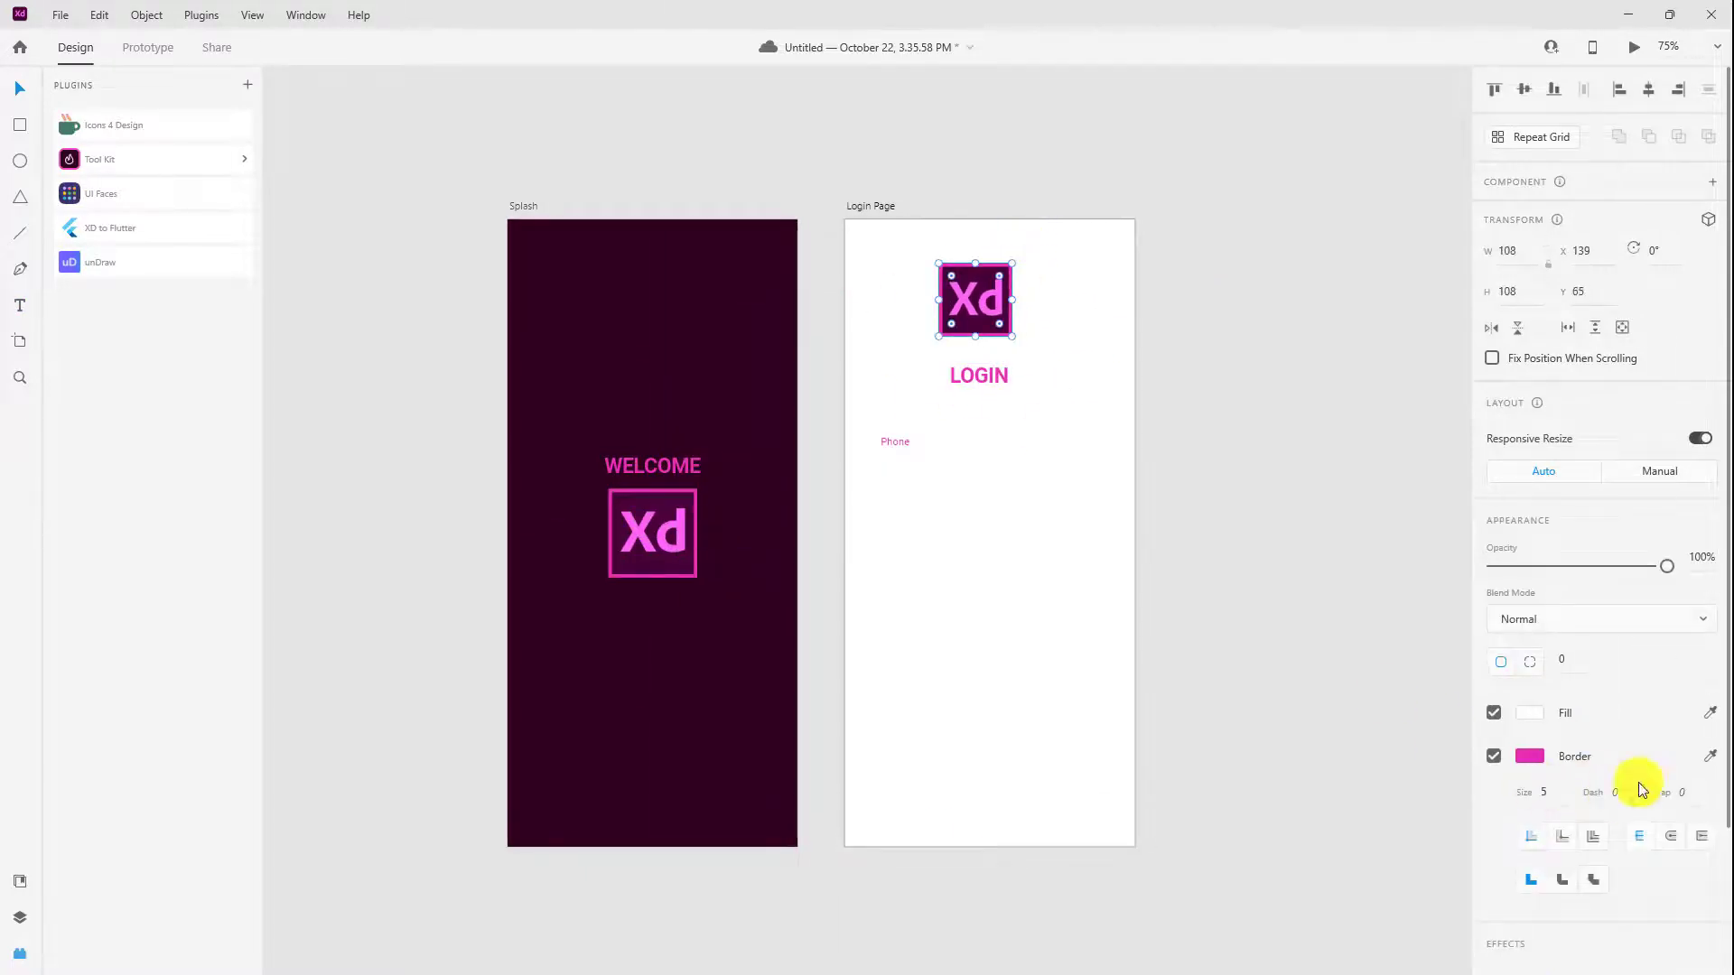
pyautogui.scroll(-2, 1559, 785)
pyautogui.click(1594, 704)
pyautogui.click(1562, 484)
pyautogui.write('20')
pyautogui.click(1357, 453)
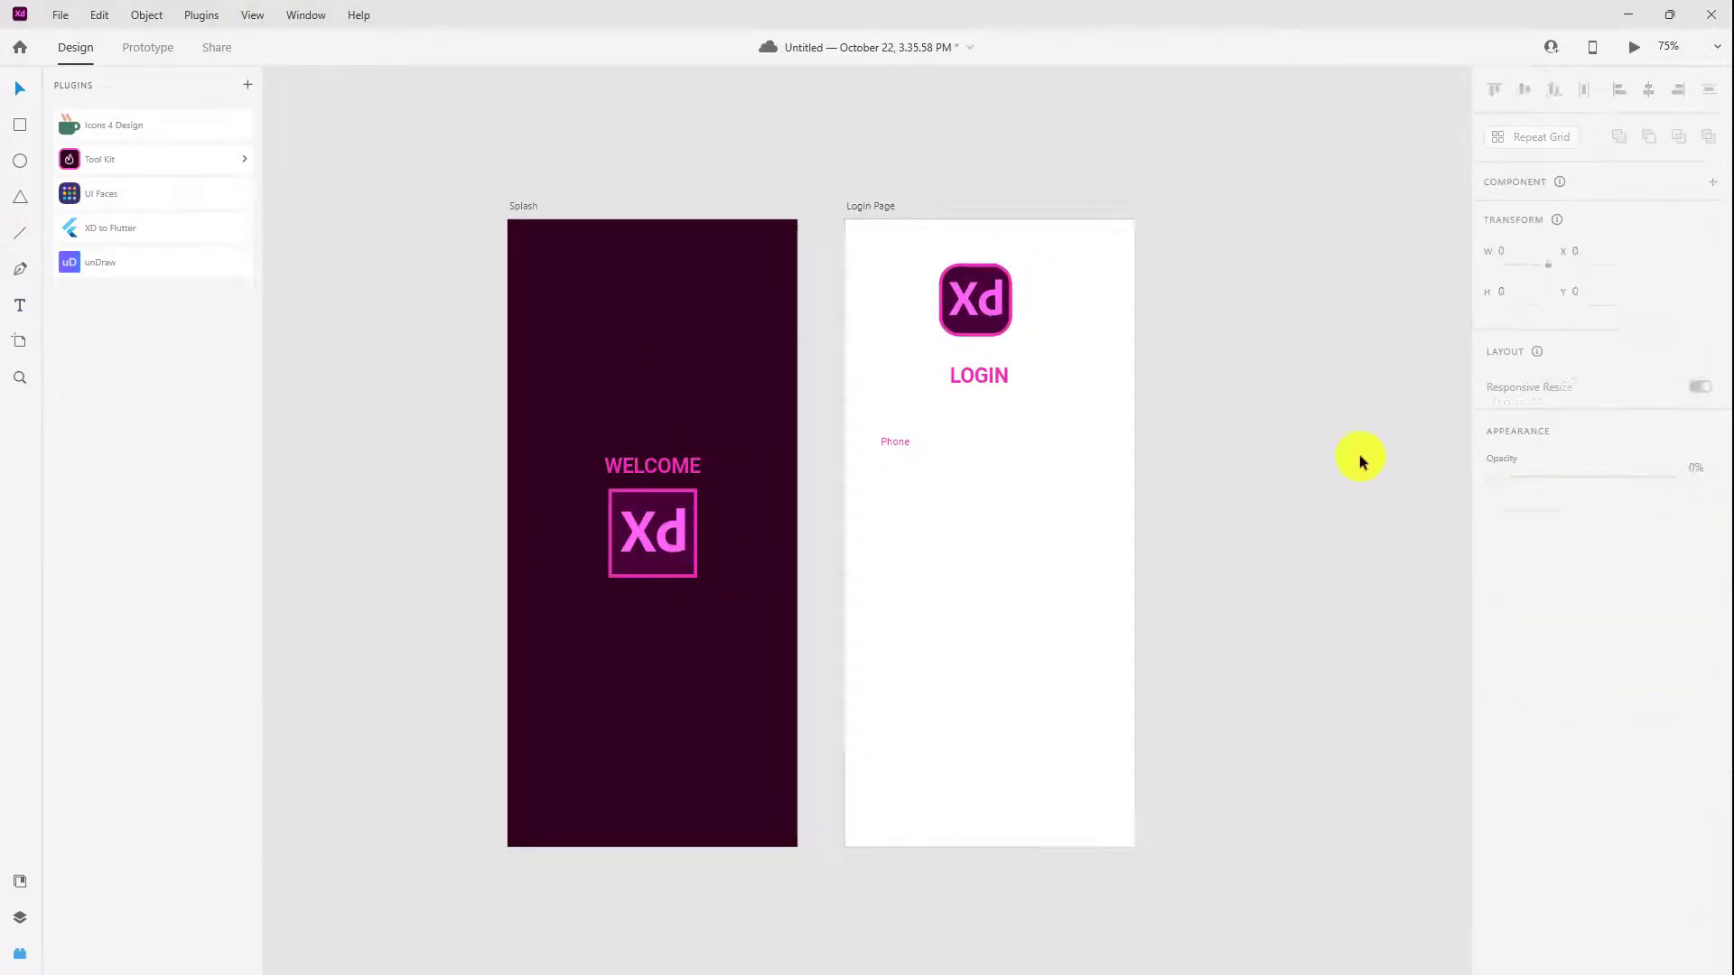
pyautogui.moveTo(975, 299); pyautogui.dragTo(978, 309)
# Step: Recolour the LOGIN heading with the dark purple used as the Splash background
pyautogui.click(979, 375)
pyautogui.scroll(-3, 1536, 632)
pyautogui.click(1530, 668)
pyautogui.click(1403, 700)
# Step: Set the Phone label's font size to 20
pyautogui.click(895, 442)
pyautogui.click(1495, 600)
pyautogui.write('20')
pyautogui.press('Return')
# Step: Draw a horizontal input line about 343 wide below the Phone label and colour it pink #E72EB2
pyautogui.moveTo(900, 441)
pyautogui.mouseDown()
pyautogui.moveTo(893, 461)
pyautogui.moveTo(1095, 498)
pyautogui.mouseUp()
pyautogui.click(13, 233)
pyautogui.click(1529, 669)
pyautogui.click(1332, 776)
pyautogui.click(1300, 776)
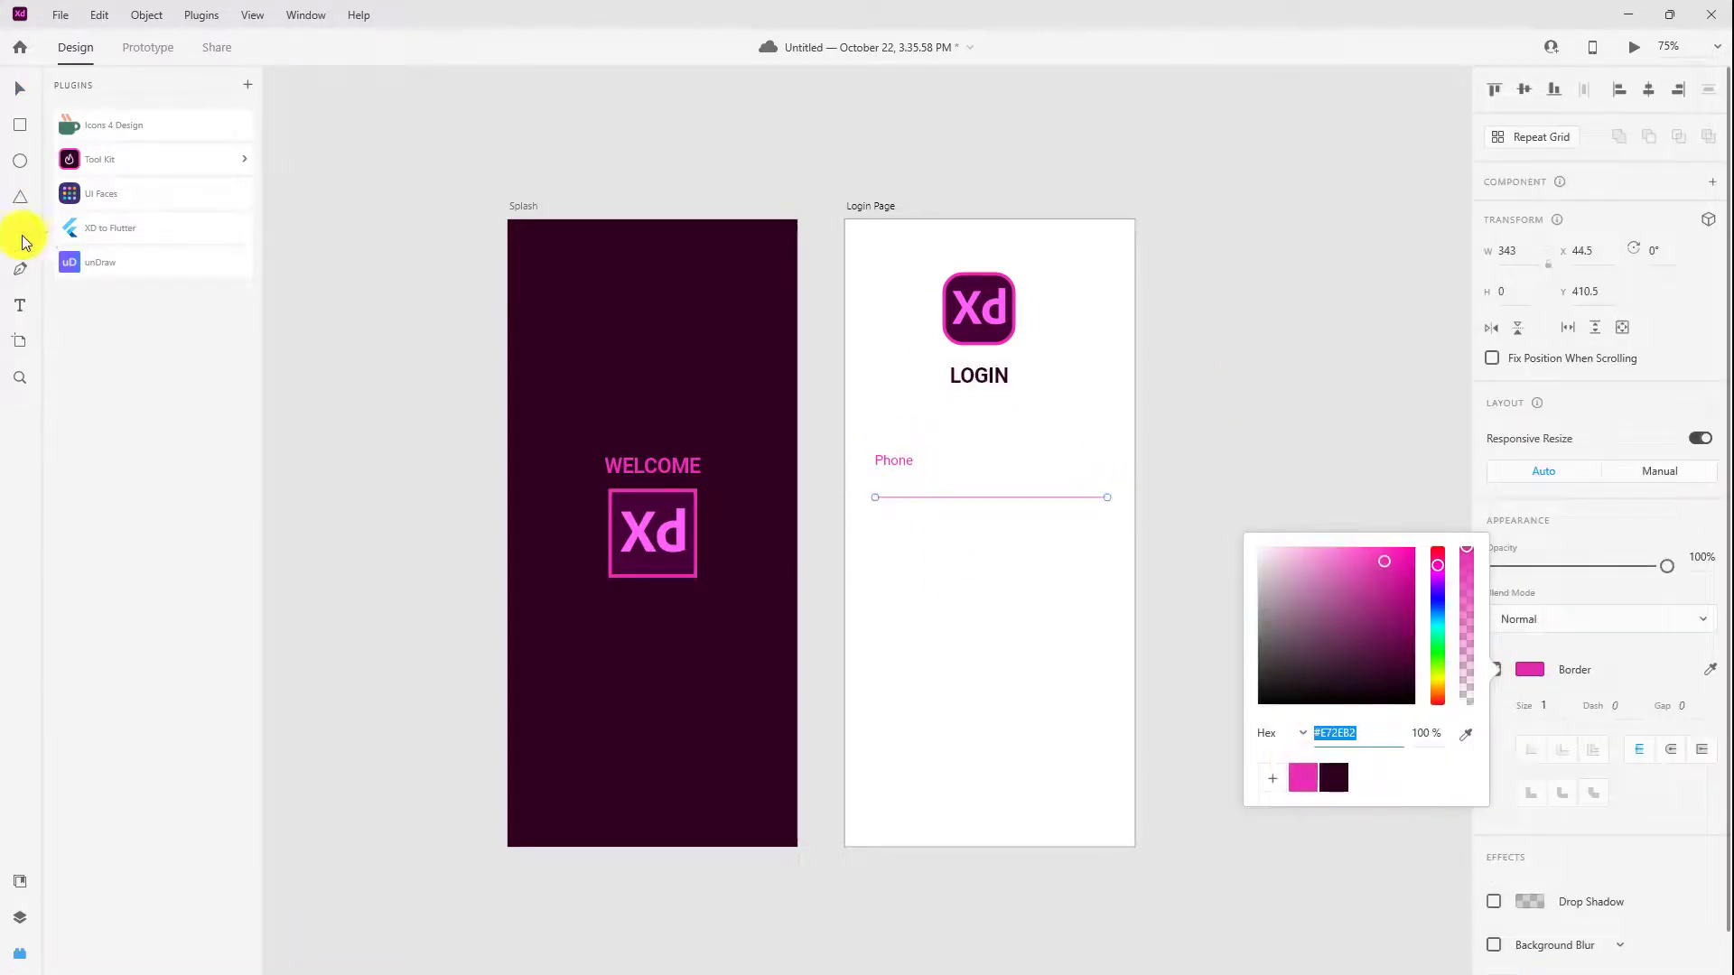
# Step: Duplicate the Phone label just above the input line, set its size to 25 and change its text to +91
pyautogui.click(19, 88)
pyautogui.click(891, 463)
pyautogui.keyDown('alt'); pyautogui.moveTo(890, 462); pyautogui.dragTo(890, 487); pyautogui.keyUp('alt')
pyautogui.click(1493, 601)
pyautogui.write('25')
pyautogui.press('Return')
pyautogui.doubleClick(898, 484)
pyautogui.write('+91')
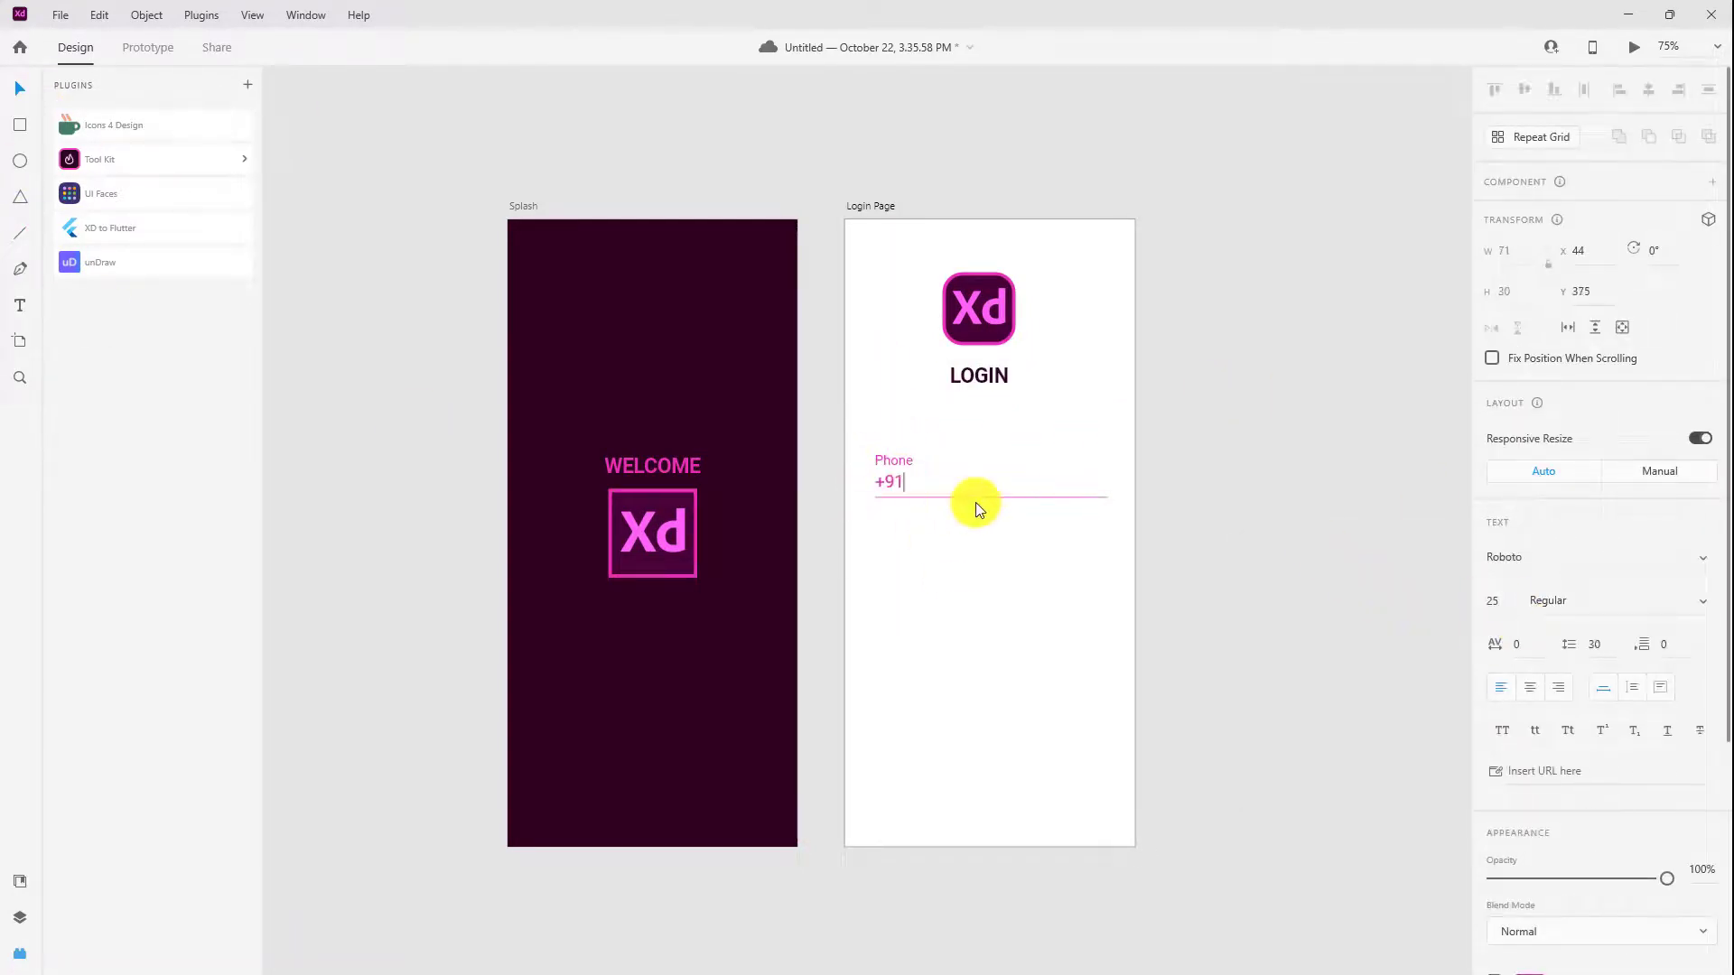
# Step: Reduce the opacity of the +91 text so it looks like a faded prefix
pyautogui.click(1548, 601)
pyautogui.scroll(-3, 1625, 633)
pyautogui.moveTo(1668, 606); pyautogui.dragTo(1588, 606)
# Step: Draw a short vertical divider line after the +91 prefix, colour it pink and lower its opacity
pyautogui.hotkey('ctrl', '1')
pyautogui.hotkey('ctrl', '+')
pyautogui.hotkey('ctrl', '+')
pyautogui.moveTo(900, 546); pyautogui.dragTo(376, 523)
pyautogui.press('l')
pyautogui.moveTo(361, 301); pyautogui.dragTo(360, 400)
pyautogui.click(1529, 669)
pyautogui.click(1300, 776)
pyautogui.click(1516, 566)
# Step: Recolour the Phone label to dark purple and change its text to Mobile No:
pyautogui.hotkey('ctrl', '-')
pyautogui.click(19, 89)
pyautogui.click(570, 370)
pyautogui.click(1534, 786)
pyautogui.click(1269, 777)
pyautogui.click(993, 578)
pyautogui.doubleClick(569, 370)
pyautogui.write('Mobile No:')
pyautogui.press('Escape')
pyautogui.scroll(-1, 672, 376)
pyautogui.click(642, 523)
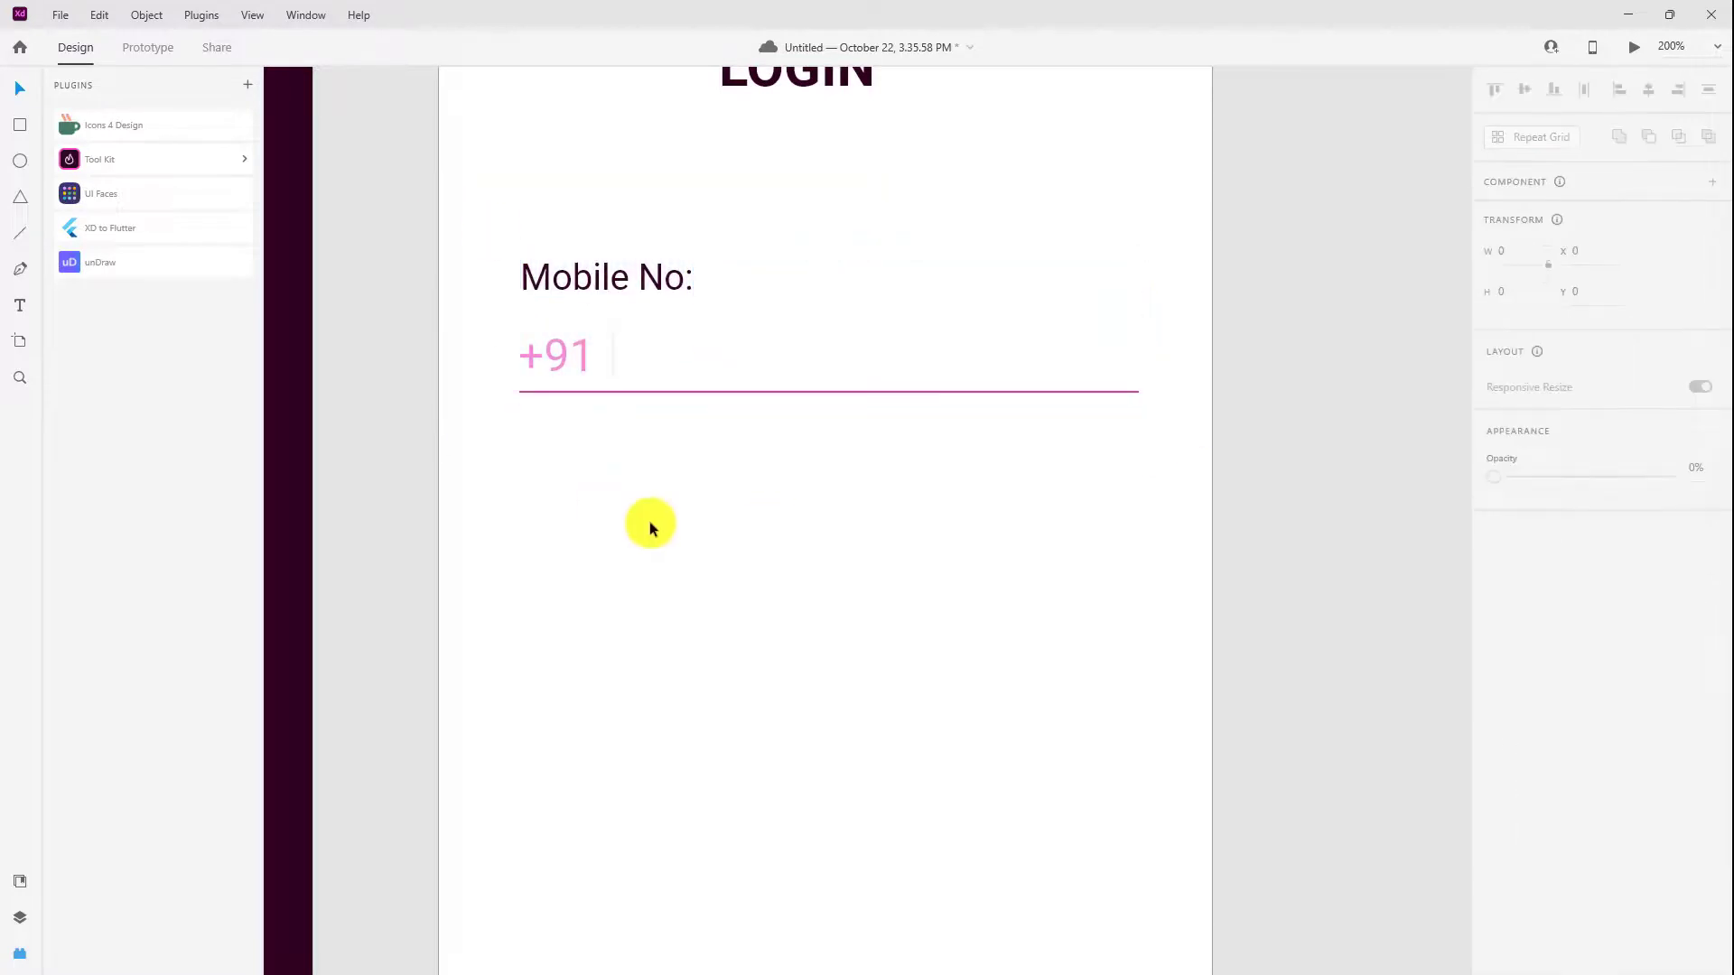
# Step: Draw a button rectangle about 120 × 36 below the input line with corner radius 50, pink fill and no border
pyautogui.click(19, 125)
pyautogui.moveTo(713, 497); pyautogui.dragTo(930, 562)
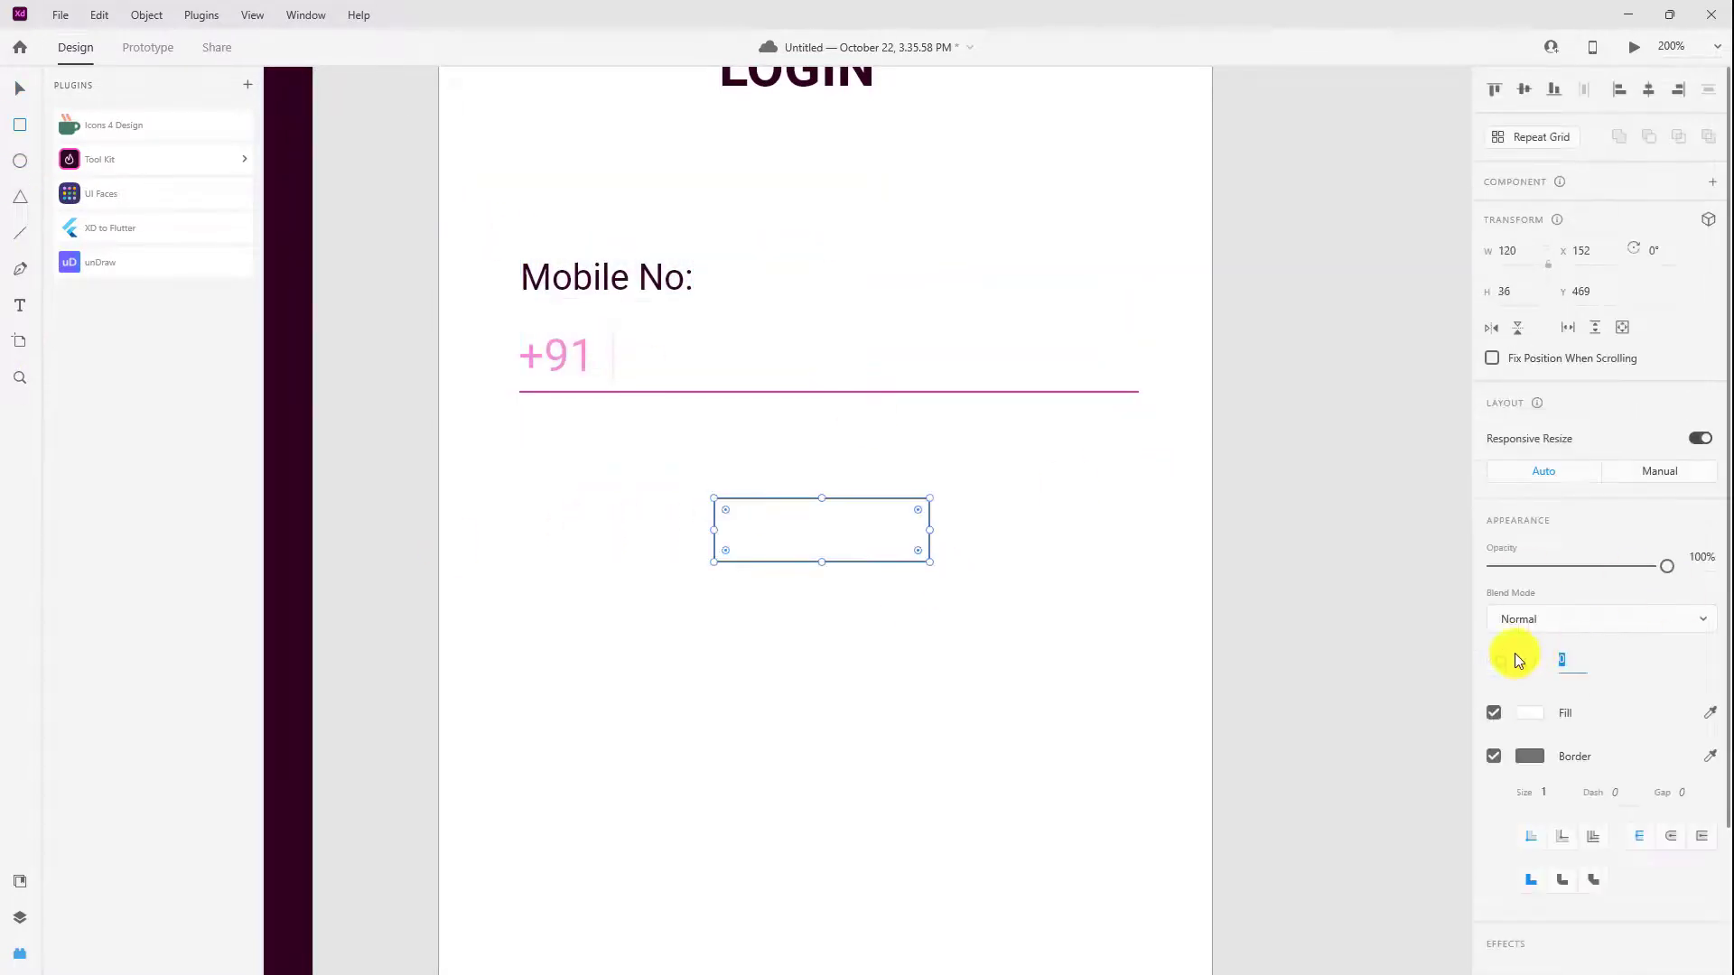
pyautogui.write('50')
pyautogui.press('Return')
pyautogui.scroll(-2, 1490, 578)
pyautogui.click(1493, 580)
pyautogui.click(1529, 666)
pyautogui.click(1304, 789)
# Step: Place a copy of the Mobile No: label on the button, make it white and change its text to Send OTP
pyautogui.scroll(-2, 1478, 690)
pyautogui.moveTo(625, 248); pyautogui.dragTo(830, 508)
pyautogui.click(1529, 763)
pyautogui.click(1258, 546)
pyautogui.doubleClick(820, 512)
pyautogui.write('Send OTP')
pyautogui.press('Escape')
# Step: Align the Send OTP text and its button to a common horizontal centre
pyautogui.moveTo(998, 598); pyautogui.dragTo(722, 474)
pyautogui.click(912, 503)
pyautogui.click(1649, 89)
pyautogui.moveTo(998, 598); pyautogui.dragTo(722, 474)
pyautogui.click(1648, 89)
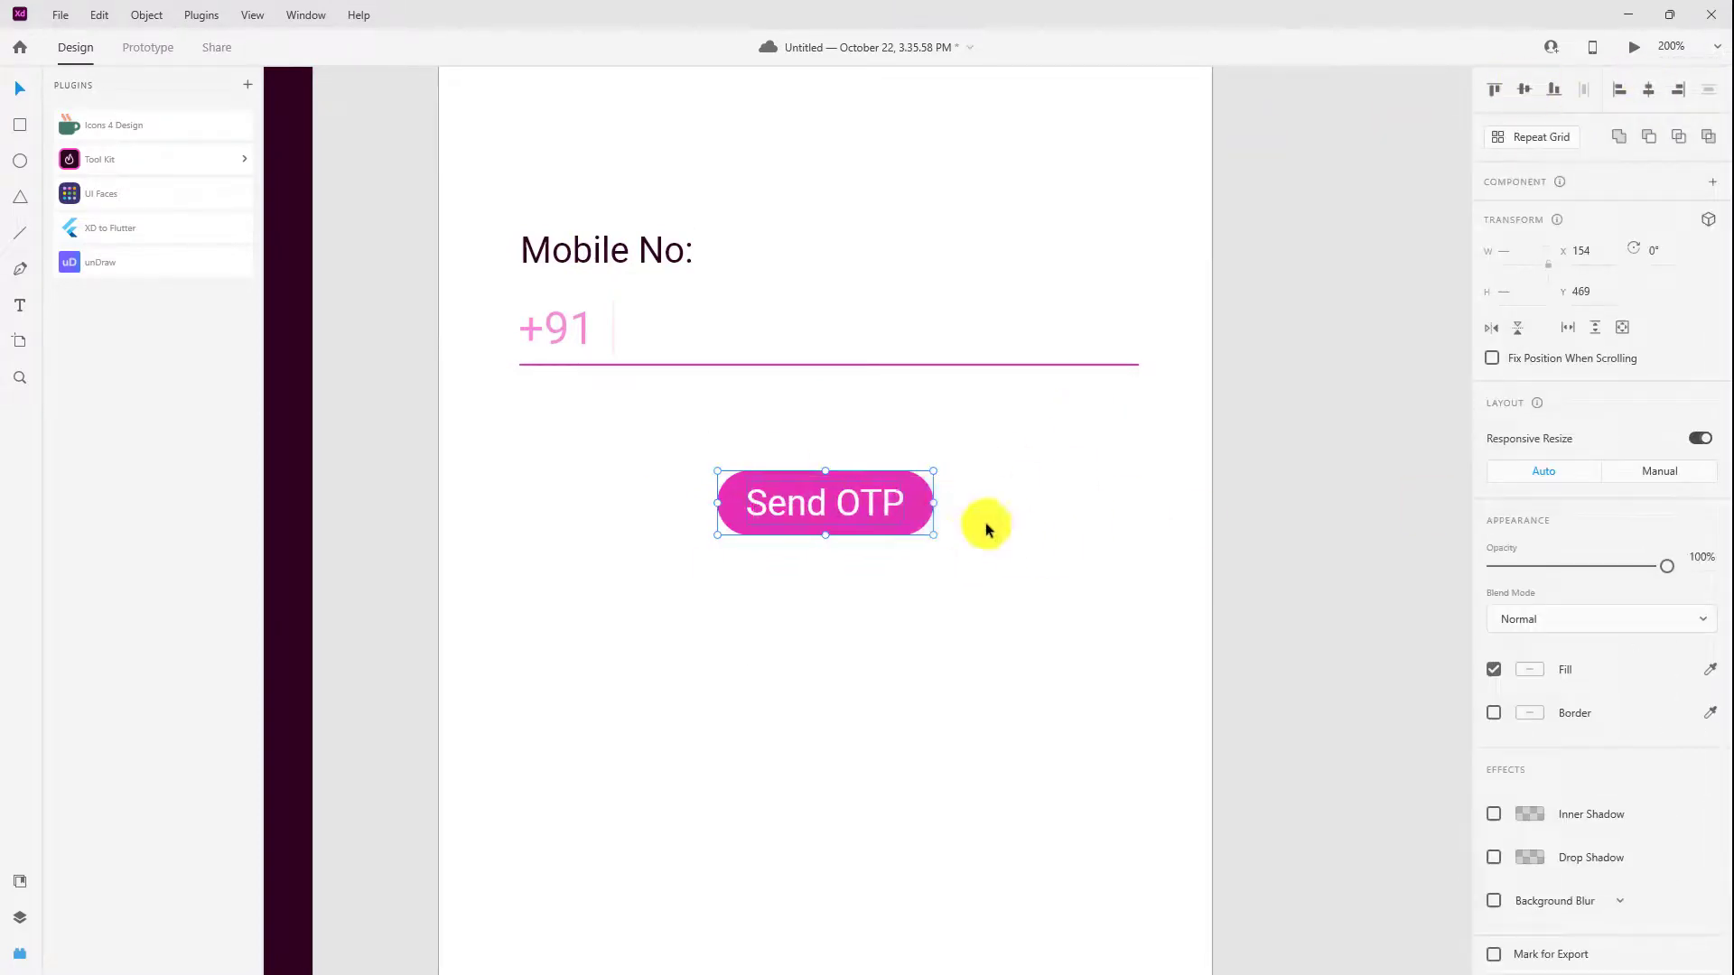
# Step: Move the mobile number field and the Send OTP button together farther down the Login Page
pyautogui.hotkey('ctrl', '-')
pyautogui.hotkey('ctrl', '-')
pyautogui.hotkey('ctrl', '-')
pyautogui.scroll(1, 933, 534)
pyautogui.moveTo(971, 646); pyautogui.dragTo(729, 425)
pyautogui.moveTo(771, 447); pyautogui.dragTo(770, 488)
# Step: Delete the LOGIN heading from Login Page and move the logo down toward the mobile number field
pyautogui.moveTo(841, 368); pyautogui.dragTo(844, 402)
pyautogui.press('Delete')
pyautogui.click(848, 283)
pyautogui.moveTo(848, 283); pyautogui.dragTo(859, 334)
# Step: Select the Send OTP button together with its text and enlarge them
pyautogui.click(978, 546)
pyautogui.scroll(-1, 978, 547)
pyautogui.click(887, 555)
pyautogui.scroll(5, 887, 555)
pyautogui.moveTo(887, 554); pyautogui.dragTo(952, 518)
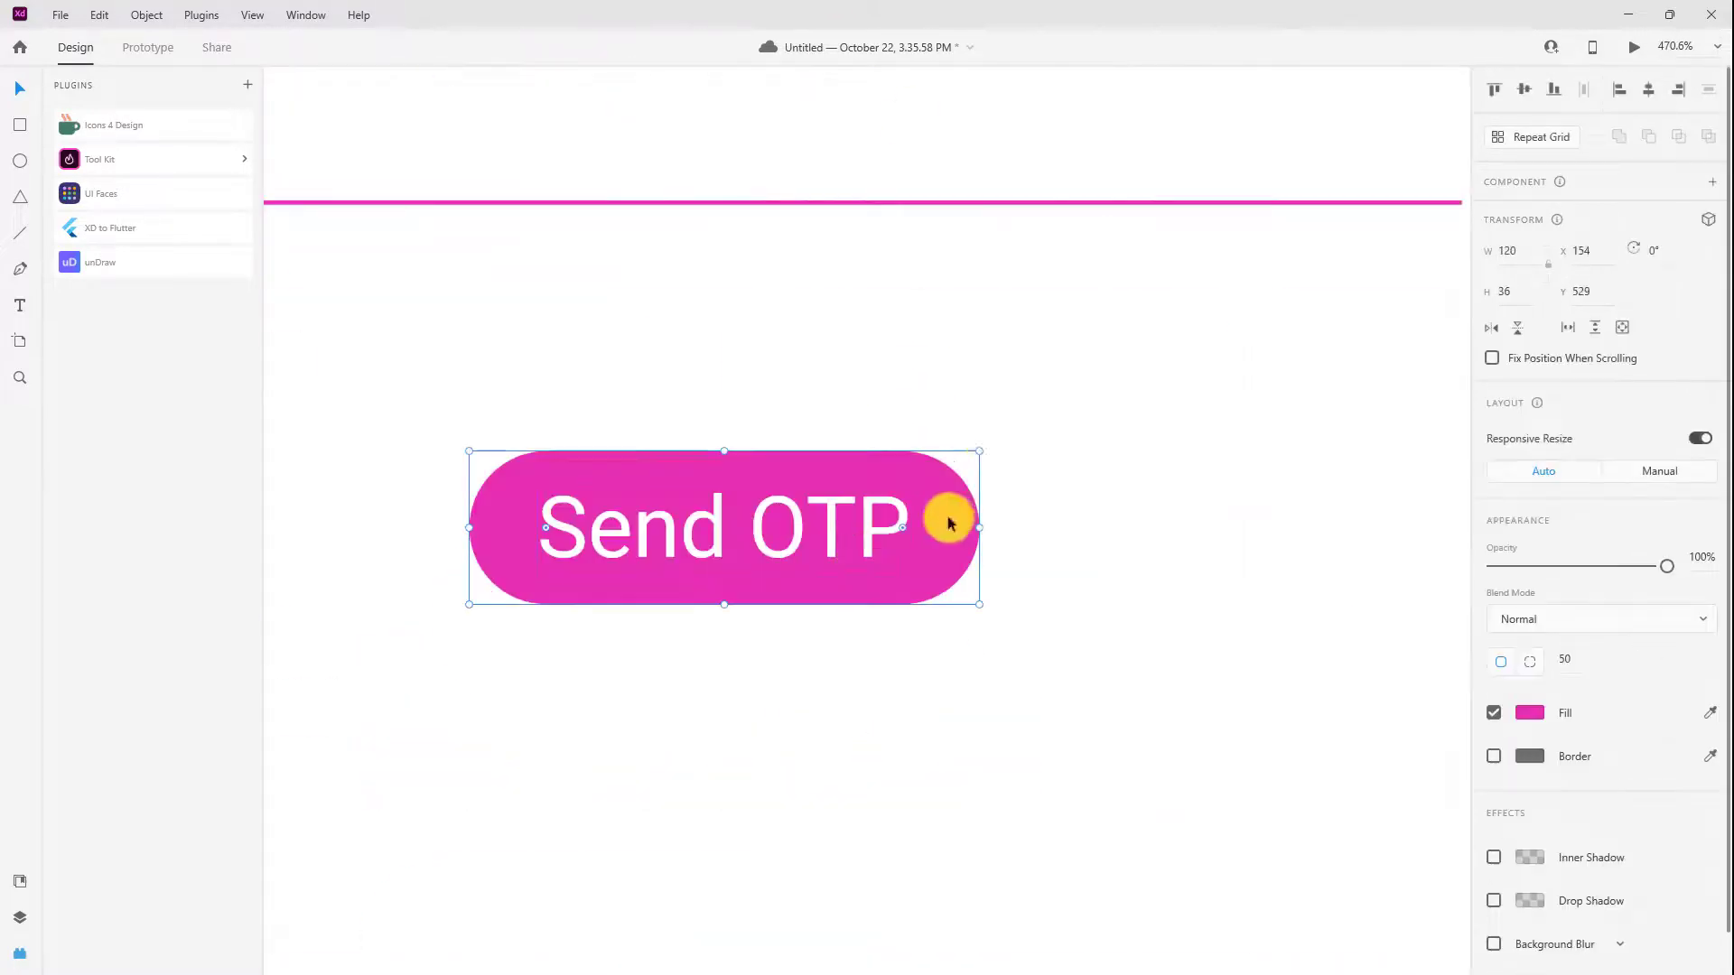
pyautogui.keyDown('shift'); pyautogui.click(899, 522); pyautogui.keyUp('shift')
pyautogui.moveTo(980, 449); pyautogui.dragTo(1192, 384)
# Step: Fine-tune the size of the Send OTP button and centre it horizontally on Login Page
pyautogui.hotkey('ctrl', '-')
pyautogui.hotkey('ctrl', '-')
pyautogui.hotkey('ctrl', '-')
pyautogui.hotkey('ctrl', '-')
pyautogui.hotkey('ctrl', '-')
pyautogui.moveTo(939, 492); pyautogui.dragTo(930, 504)
pyautogui.click(790, 521)
pyautogui.click(1648, 89)
pyautogui.click(842, 521)
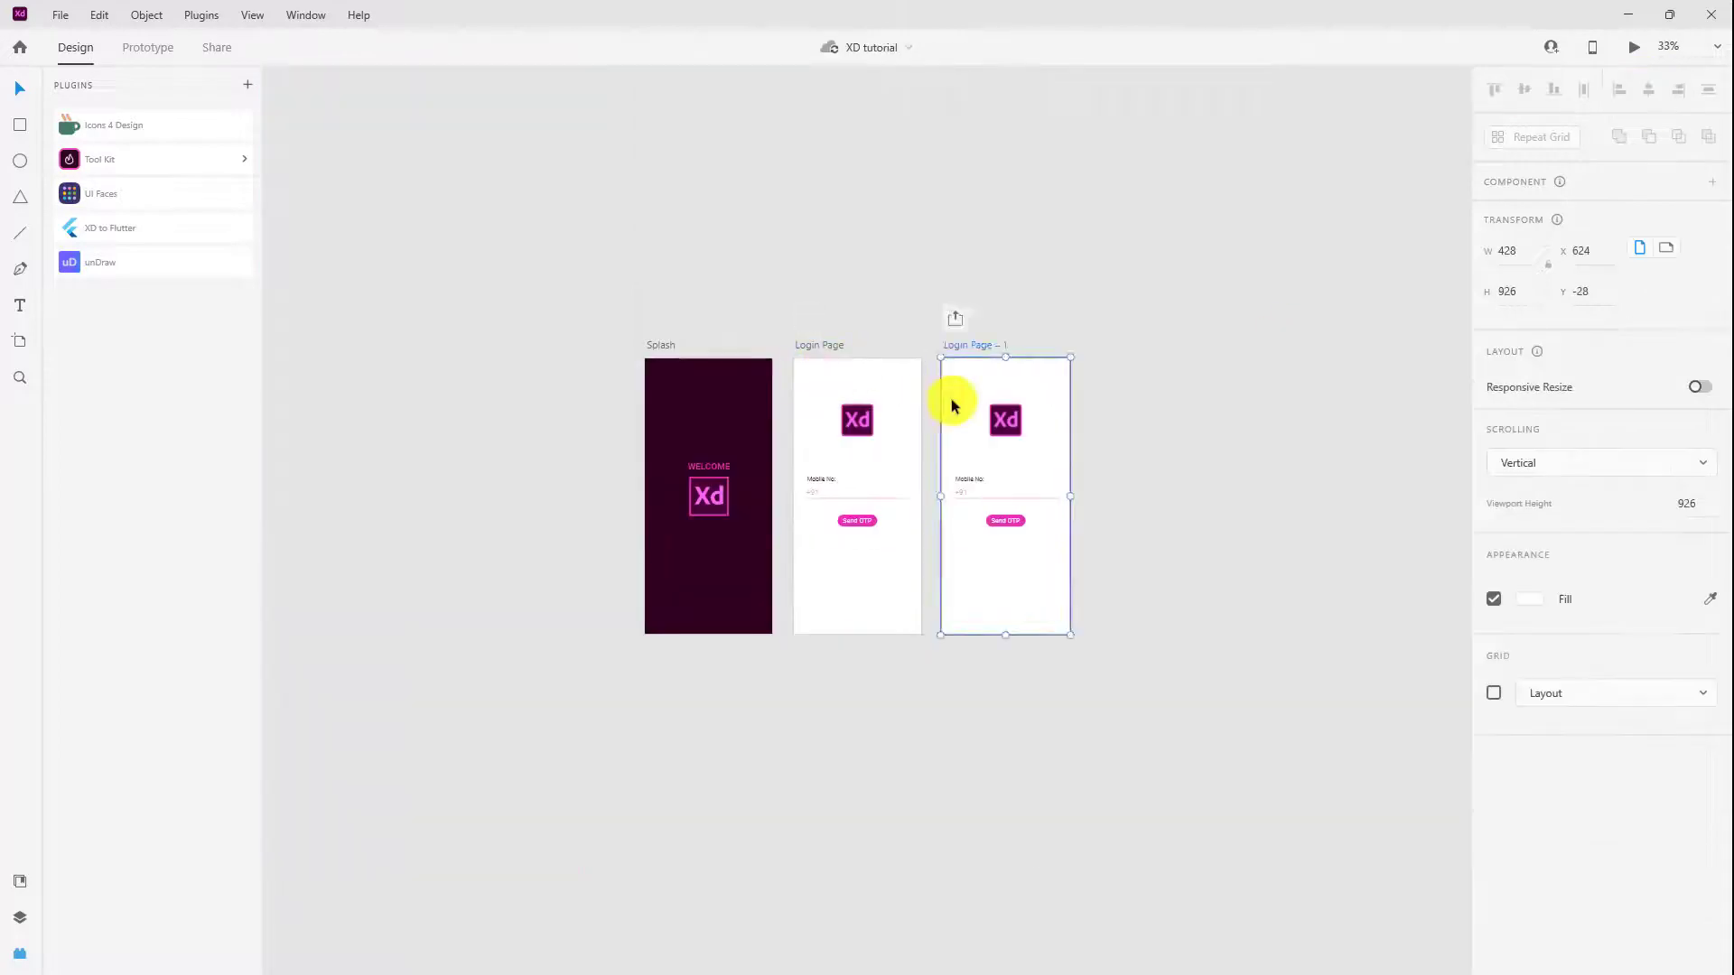
# Step: On the duplicated login artboard, change the Mobile No: label to Enter OTP and delete the +91 prefix
pyautogui.hotkey('ctrl', '+')
pyautogui.hscroll(5, 863, 404)
pyautogui.doubleClick(863, 405)
pyautogui.write('Enter OTP')
pyautogui.click(832, 432)
pyautogui.press('Delete')
# Step: Duplicate the +91 text on Login Page as a light grey placeholder beside it reading 90XX XX XXXX
pyautogui.keyDown('alt'); pyautogui.moveTo(387, 439); pyautogui.dragTo(454, 436); pyautogui.keyUp('alt')
pyautogui.scroll(-3, 1575, 646)
pyautogui.click(1529, 669)
pyautogui.moveTo(1310, 623); pyautogui.dragTo(1230, 616)
pyautogui.doubleClick(464, 448)
pyautogui.write('90xx xx xxxx')
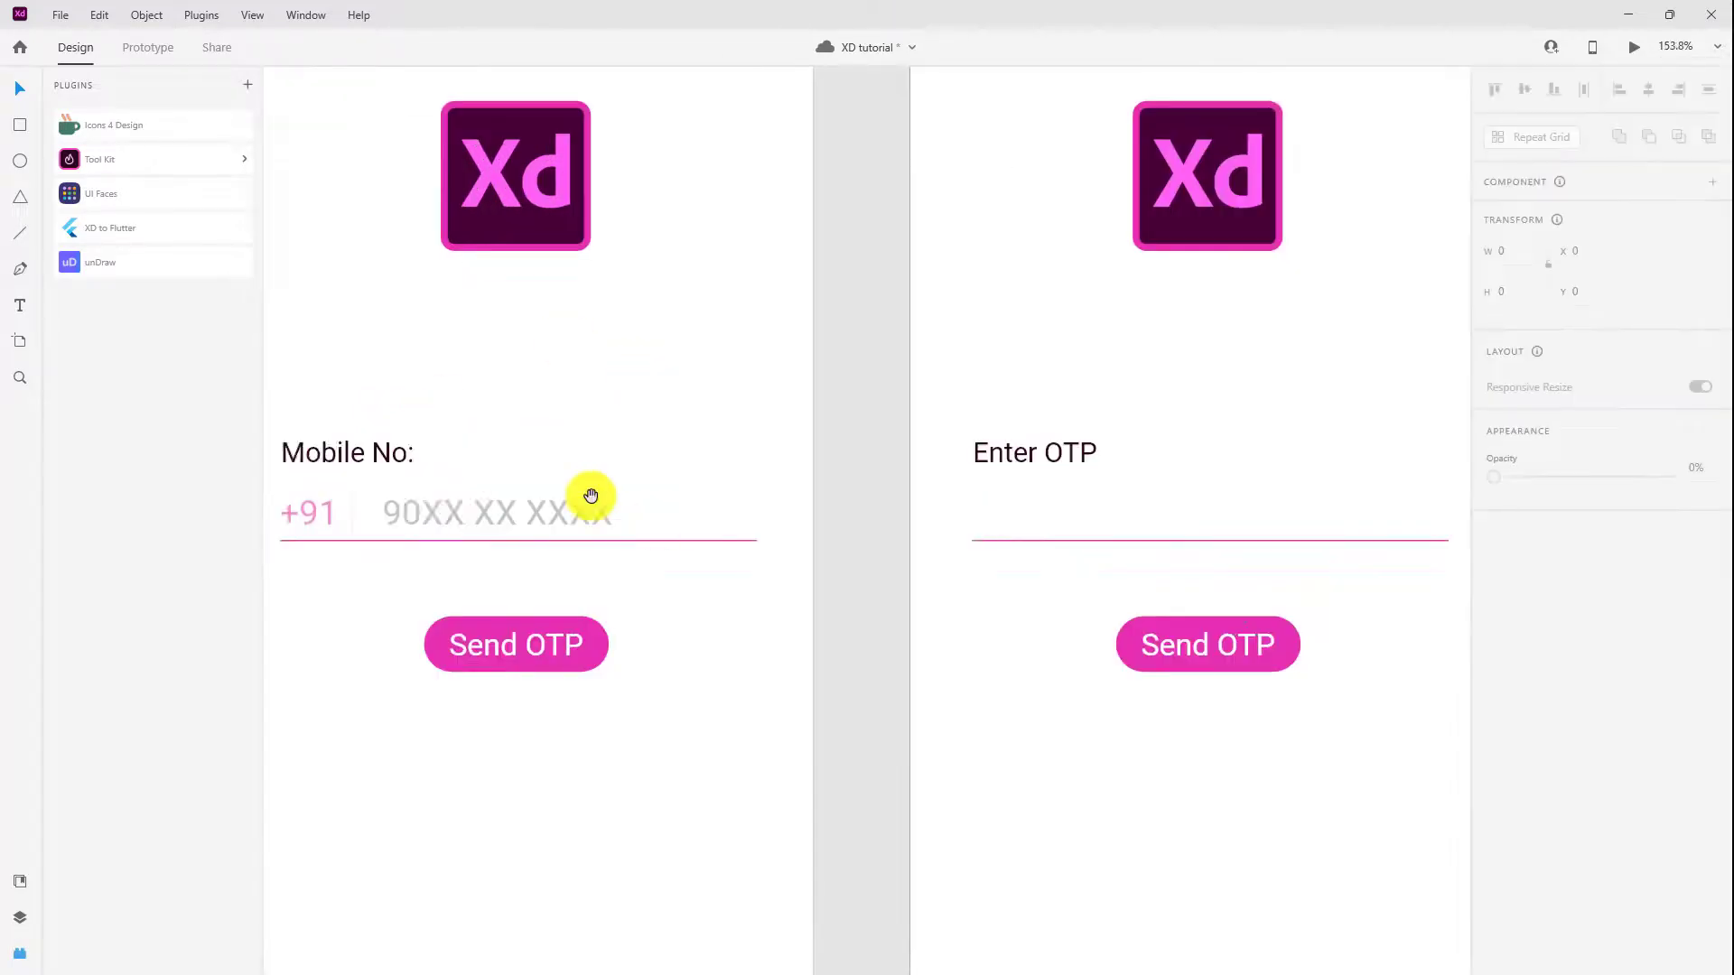
# Step: Draw a borderless pale pink rectangle about 344 × 41 px behind the mobile number field on Login Page and lower its opacity
pyautogui.moveTo(589, 496); pyautogui.dragTo(740, 484)
pyautogui.click(20, 124)
pyautogui.moveTo(429, 475); pyautogui.dragTo(907, 531)
pyautogui.click(1529, 713)
pyautogui.click(1303, 836)
pyautogui.moveTo(1314, 616); pyautogui.dragTo(1275, 607)
pyautogui.click(1494, 755)
pyautogui.hotkey('ctrl', 'shift', '[')
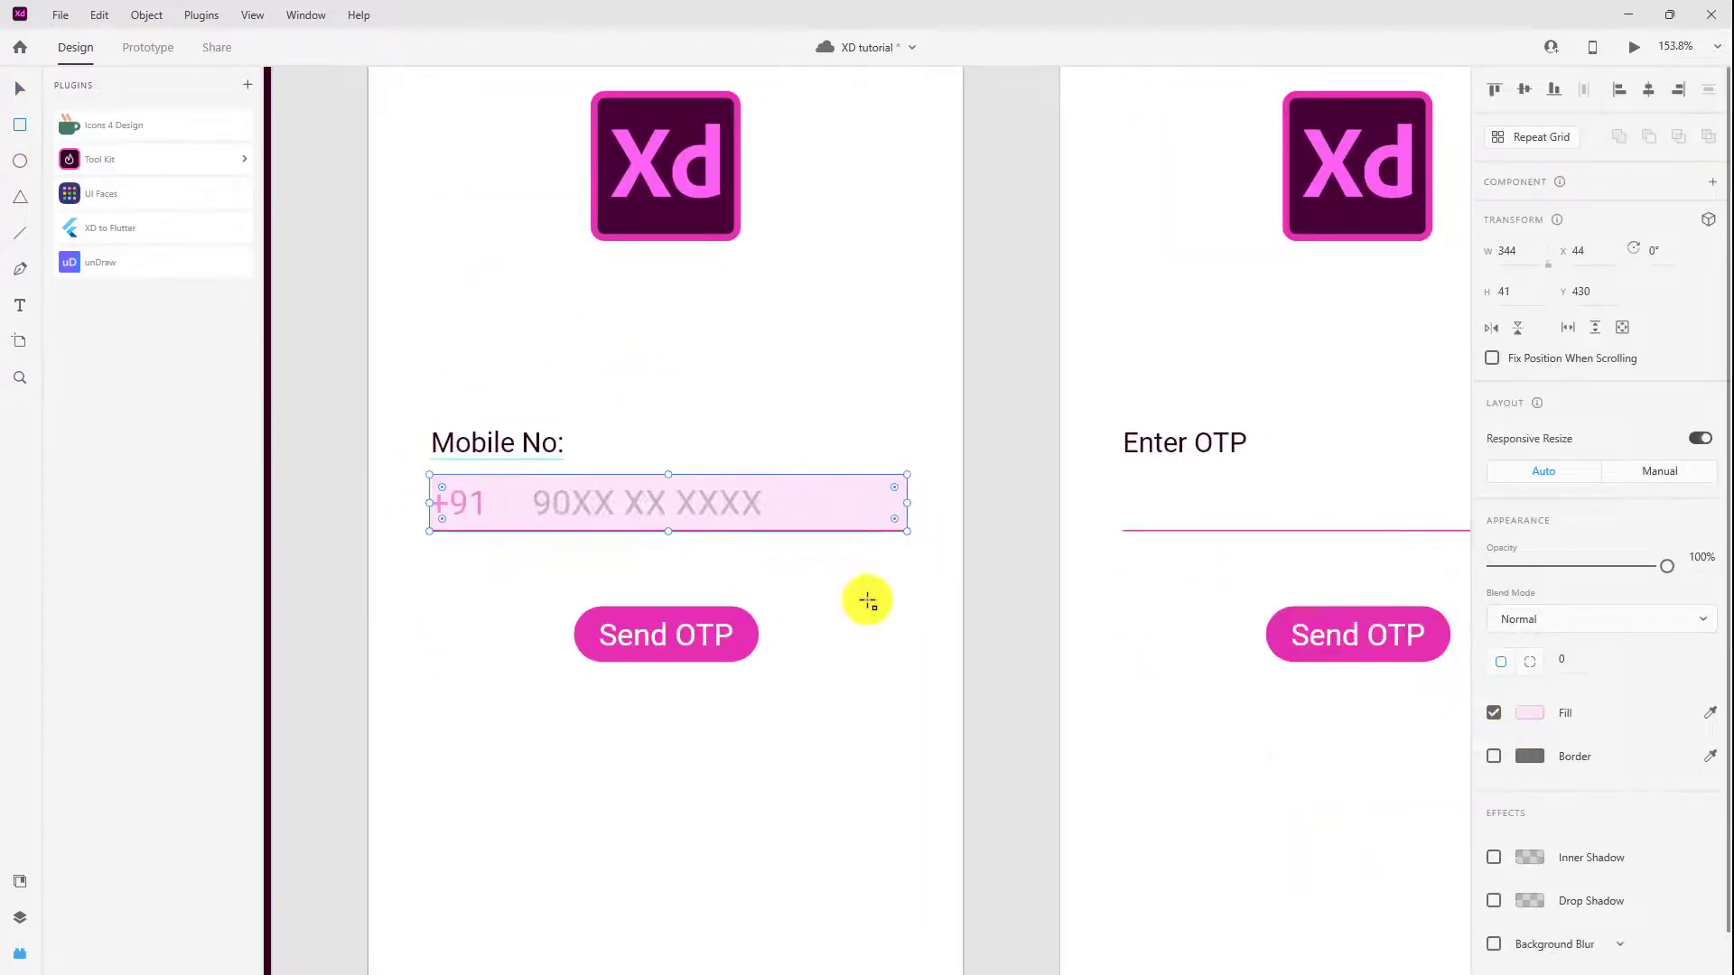
pyautogui.moveTo(1666, 566); pyautogui.dragTo(1552, 566)
# Step: Duplicate the pale pink field background onto the line under Enter OTP
pyautogui.moveTo(1061, 435); pyautogui.dragTo(729, 301)
pyautogui.press('v')
pyautogui.keyDown('alt'); pyautogui.moveTo(512, 362); pyautogui.dragTo(1202, 362); pyautogui.keyUp('alt')
# Step: Draw a square about 28 × 28 px below the Enter OTP line and set its corner radius to 5
pyautogui.click(1246, 487)
pyautogui.scroll(3, 1246, 487)
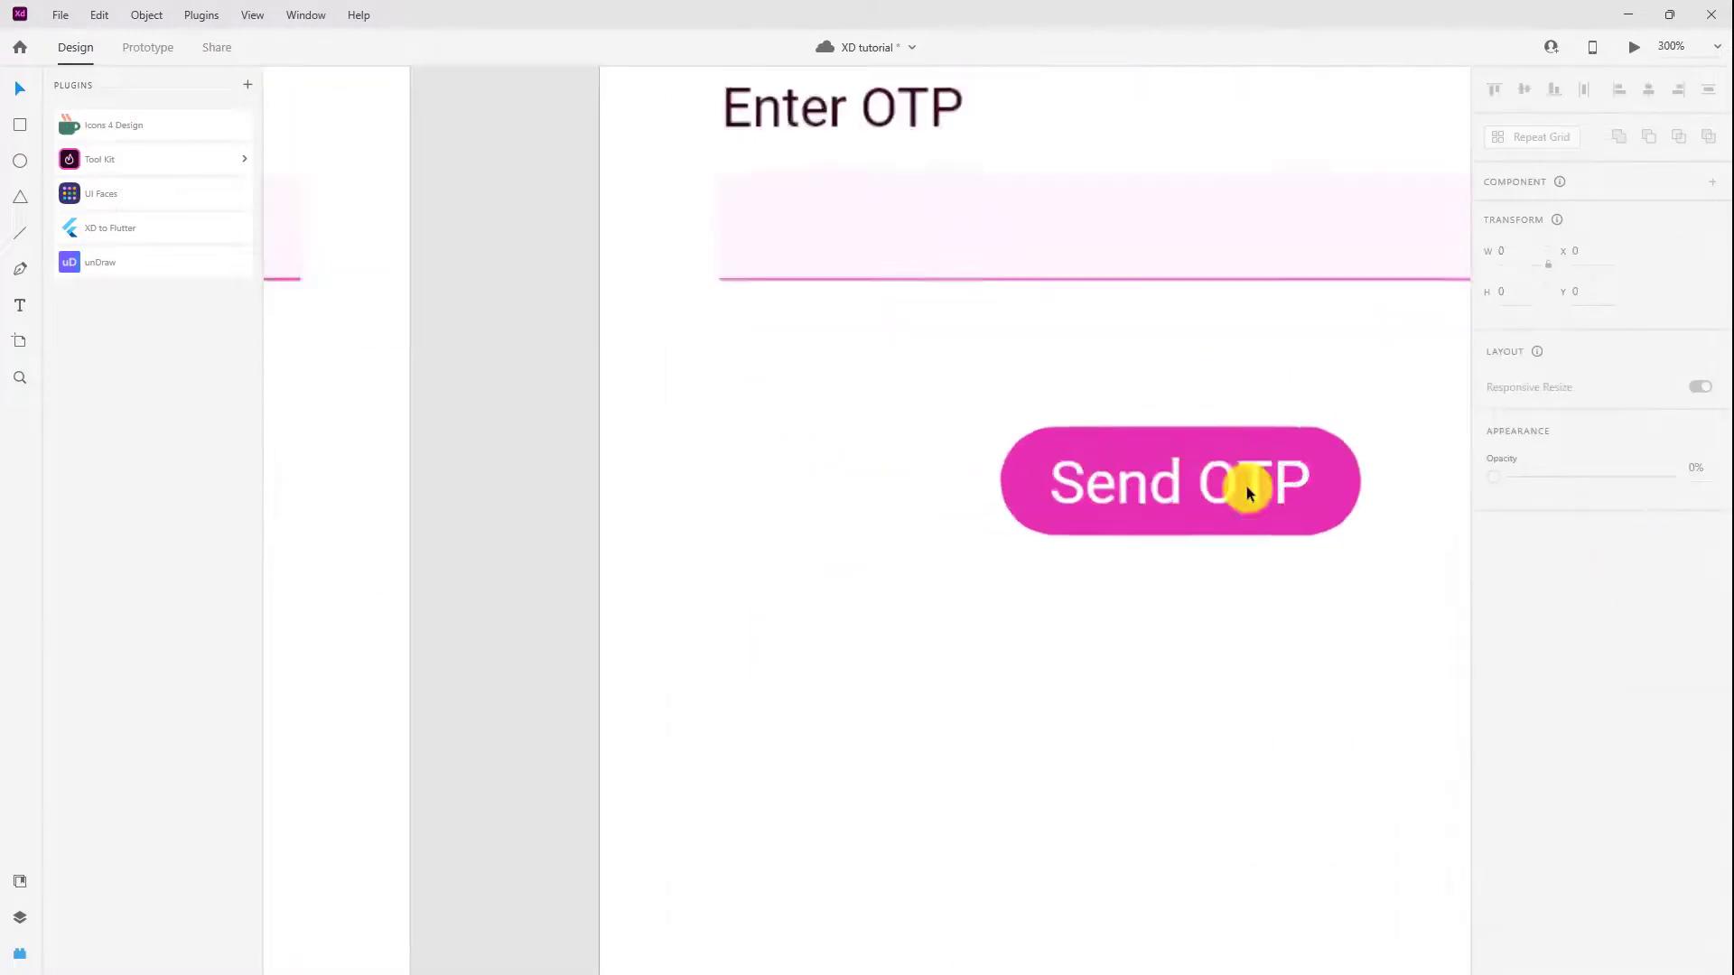
pyautogui.click(636, 323)
pyautogui.click(20, 125)
pyautogui.moveTo(532, 398); pyautogui.dragTo(605, 470)
pyautogui.click(1571, 660)
pyautogui.write('10')
pyautogui.press('Return')
pyautogui.write('5')
pyautogui.press('Return')
# Step: Give the small rounded square a pink #E72EB2 border and a pale pink #FFF5FC fill
pyautogui.click(1493, 712)
pyautogui.click(1529, 756)
pyautogui.click(1303, 864)
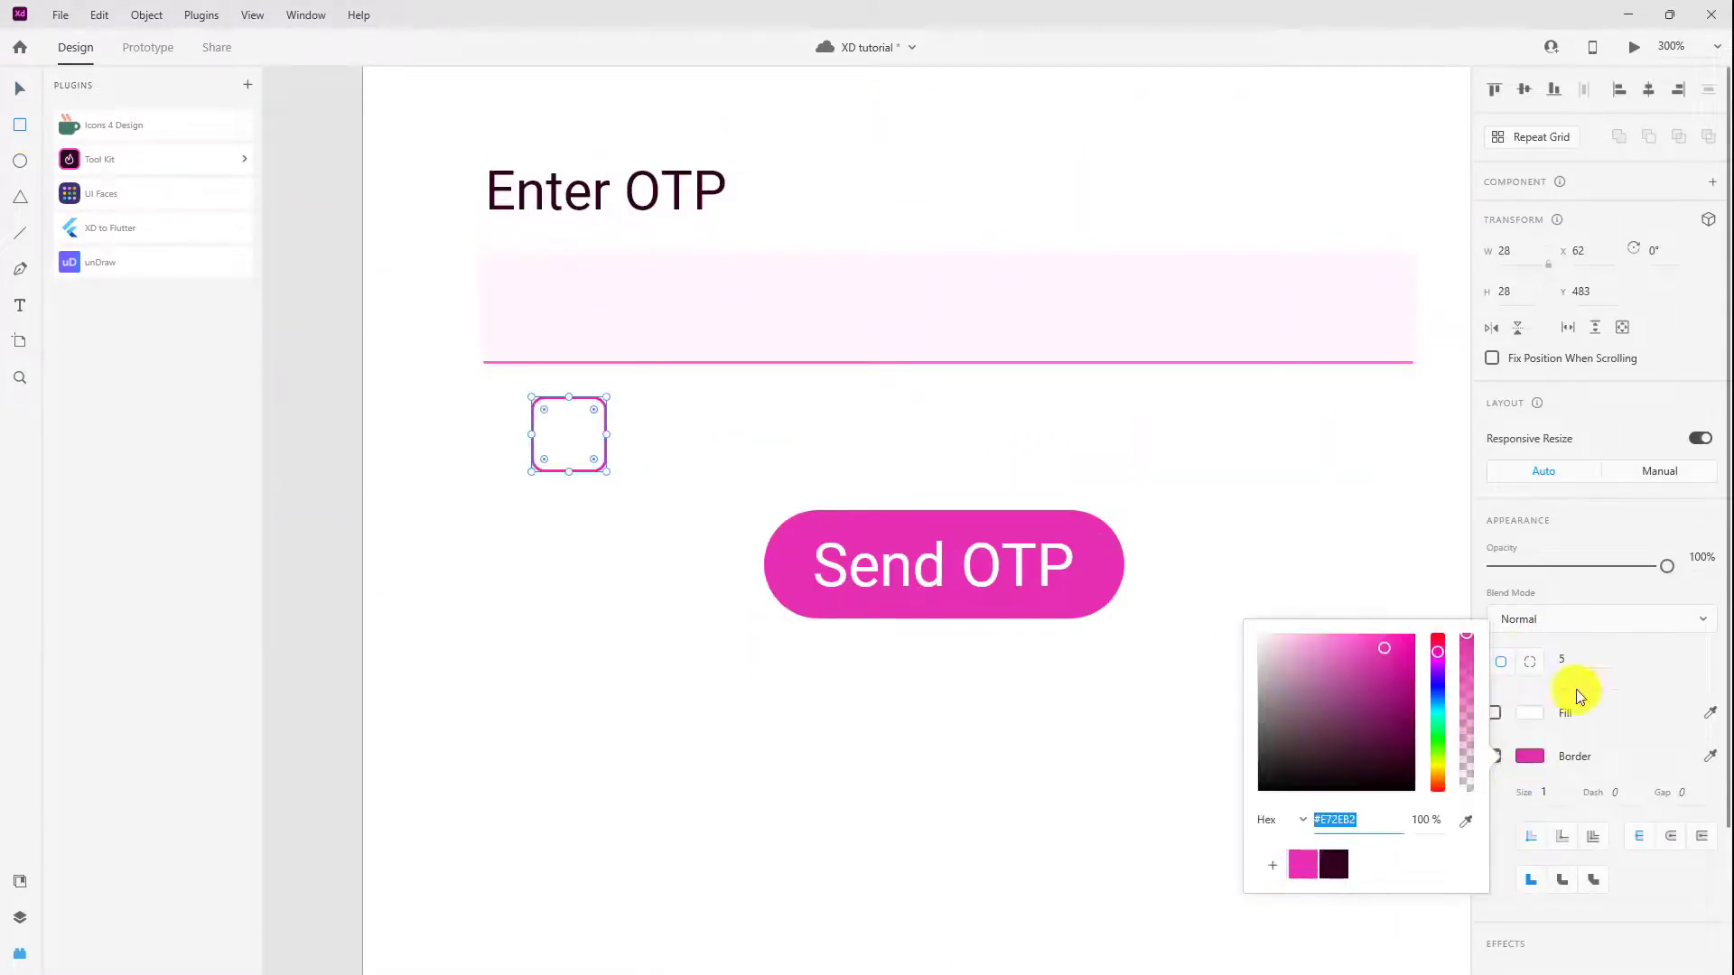
pyautogui.click(1522, 716)
pyautogui.click(20, 88)
pyautogui.click(616, 465)
pyautogui.click(605, 401)
pyautogui.click(1532, 713)
pyautogui.click(1302, 835)
pyautogui.click(1265, 605)
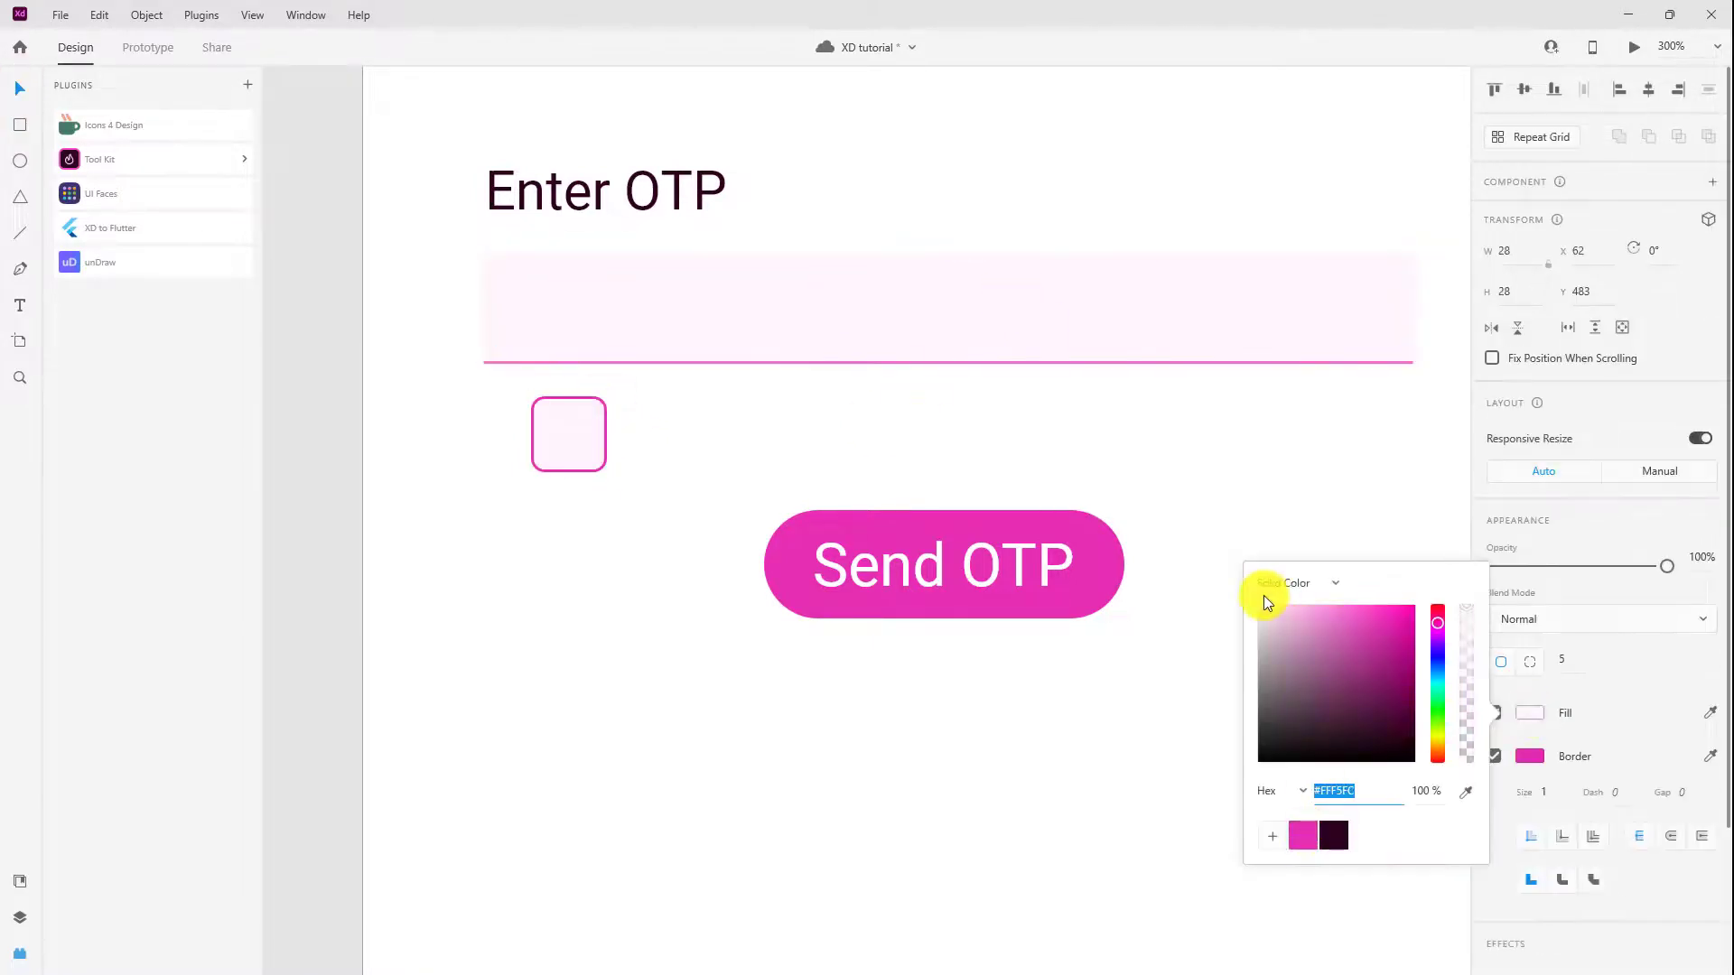
# Step: Delete the background and line under Enter OTP, and put the rounded square in their place, enlarged to about 49 px high
pyautogui.click(951, 330)
pyautogui.press('Delete')
pyautogui.moveTo(568, 448); pyautogui.dragTo(638, 383)
# Step: Repeat the OTP box in a horizontal Repeat Grid of four boxes and centre the grid on the artboard
pyautogui.hotkey('ctrl', 'r')
pyautogui.moveTo(641, 318); pyautogui.dragTo(1223, 320)
pyautogui.click(1648, 90)
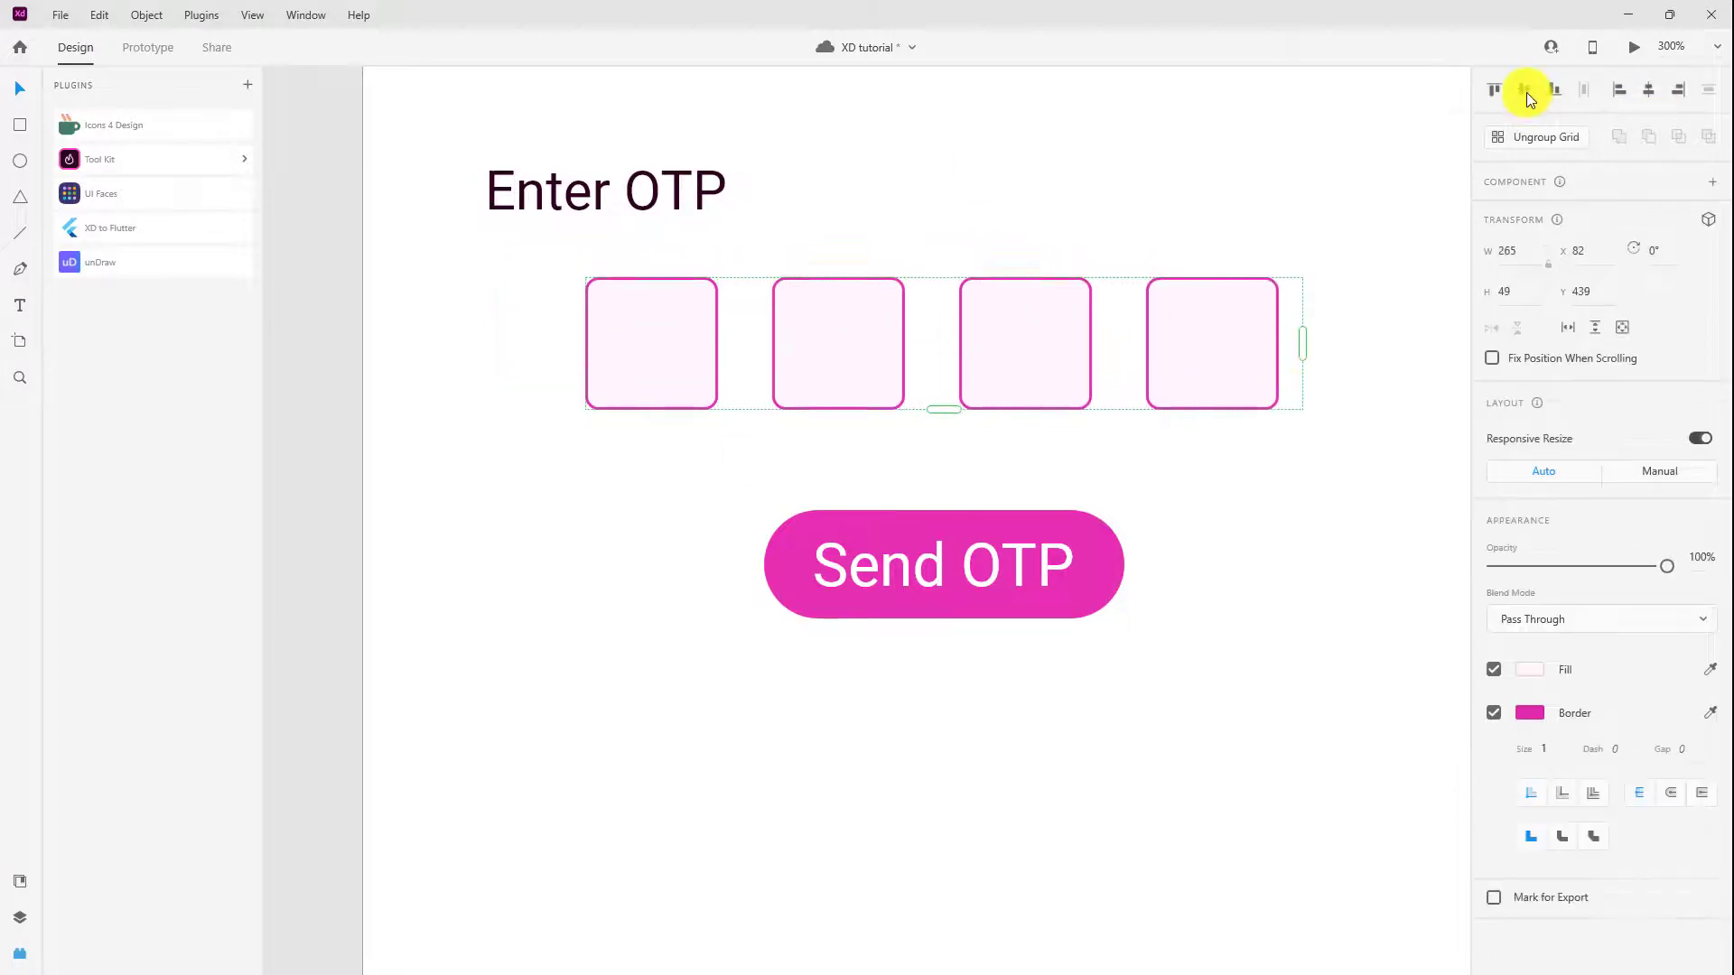
pyautogui.click(1524, 89)
pyautogui.click(1045, 139)
# Step: Adjust the grid's position and width so that it holds five OTP boxes beneath the Enter OTP label
pyautogui.hotkey('ctrl', '-')
pyautogui.hotkey('ctrl', '-')
pyautogui.hotkey('ctrl', '-')
pyautogui.moveTo(916, 464); pyautogui.dragTo(883, 464)
pyautogui.moveTo(980, 463); pyautogui.dragTo(1045, 463)
# Step: Change the button text on the OTP artboard to Submit and centre it horizontally on its button
pyautogui.click(955, 492)
pyautogui.scroll(-1, 954, 489)
pyautogui.doubleClick(912, 511)
pyautogui.write('Submit')
pyautogui.keyDown('shift'); pyautogui.click(912, 519); pyautogui.keyUp('shift')
pyautogui.click(1648, 89)
pyautogui.click(1061, 538)
# Step: Add a colon after the Enter OTP label
pyautogui.hotkey('ctrl', '0')
pyautogui.hotkey('ctrl', '-')
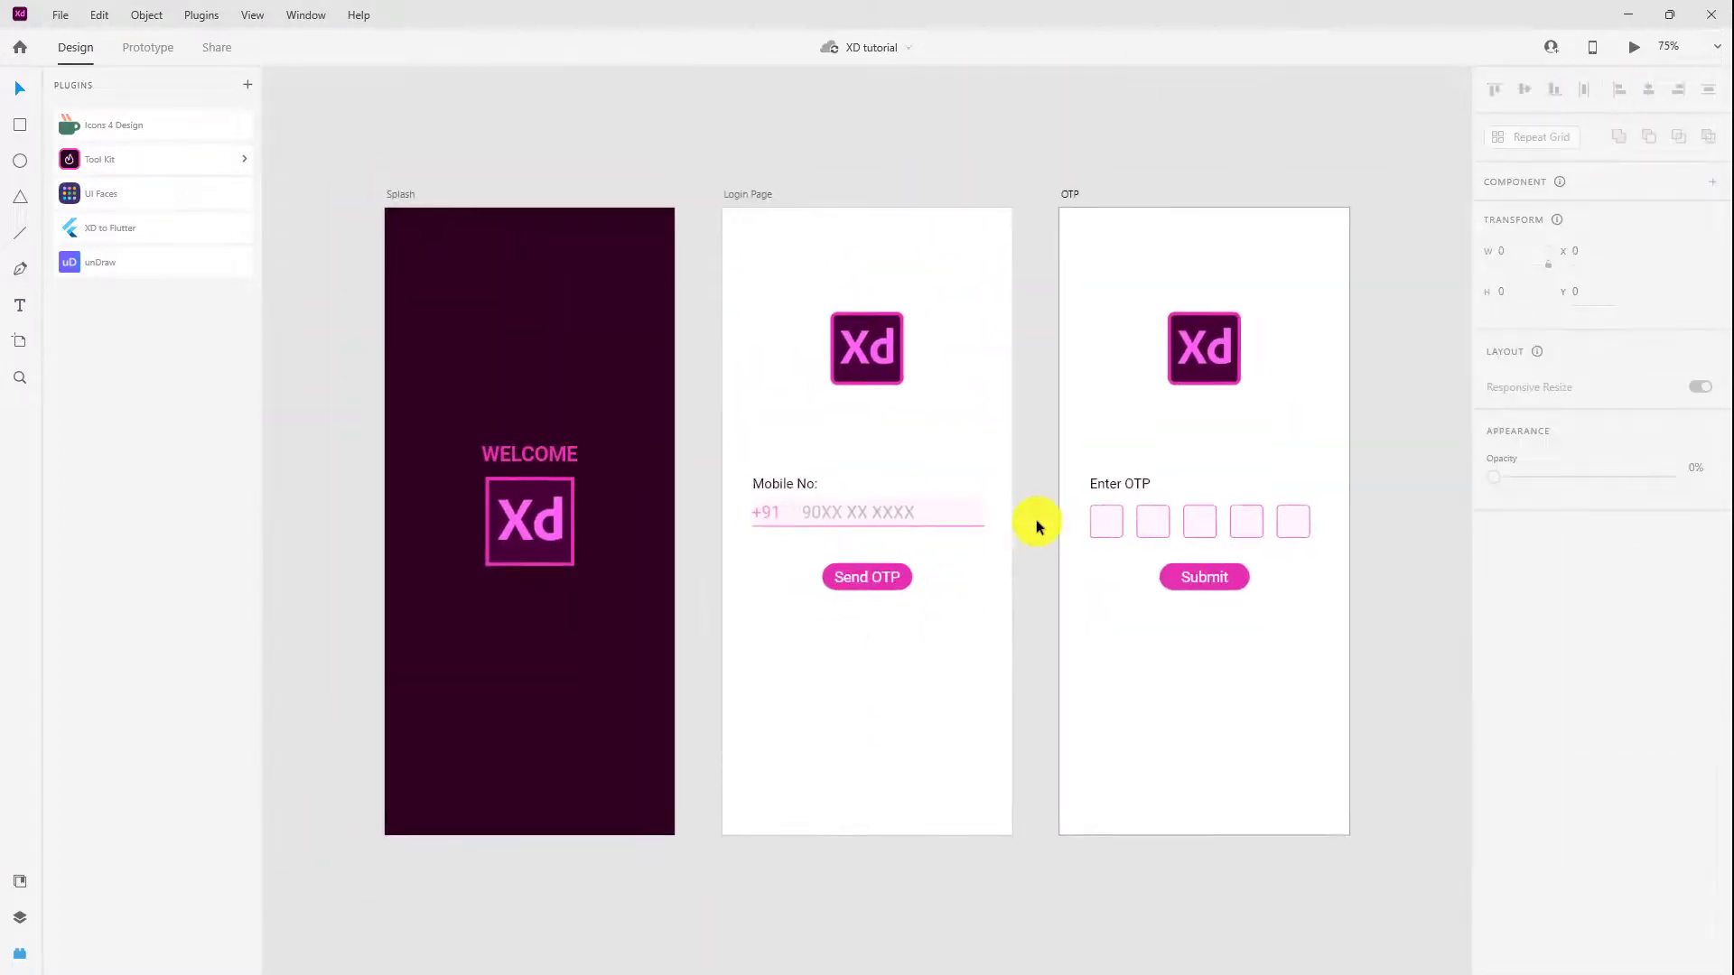
pyautogui.doubleClick(1134, 490)
pyautogui.press('Right')
pyautogui.write(':')
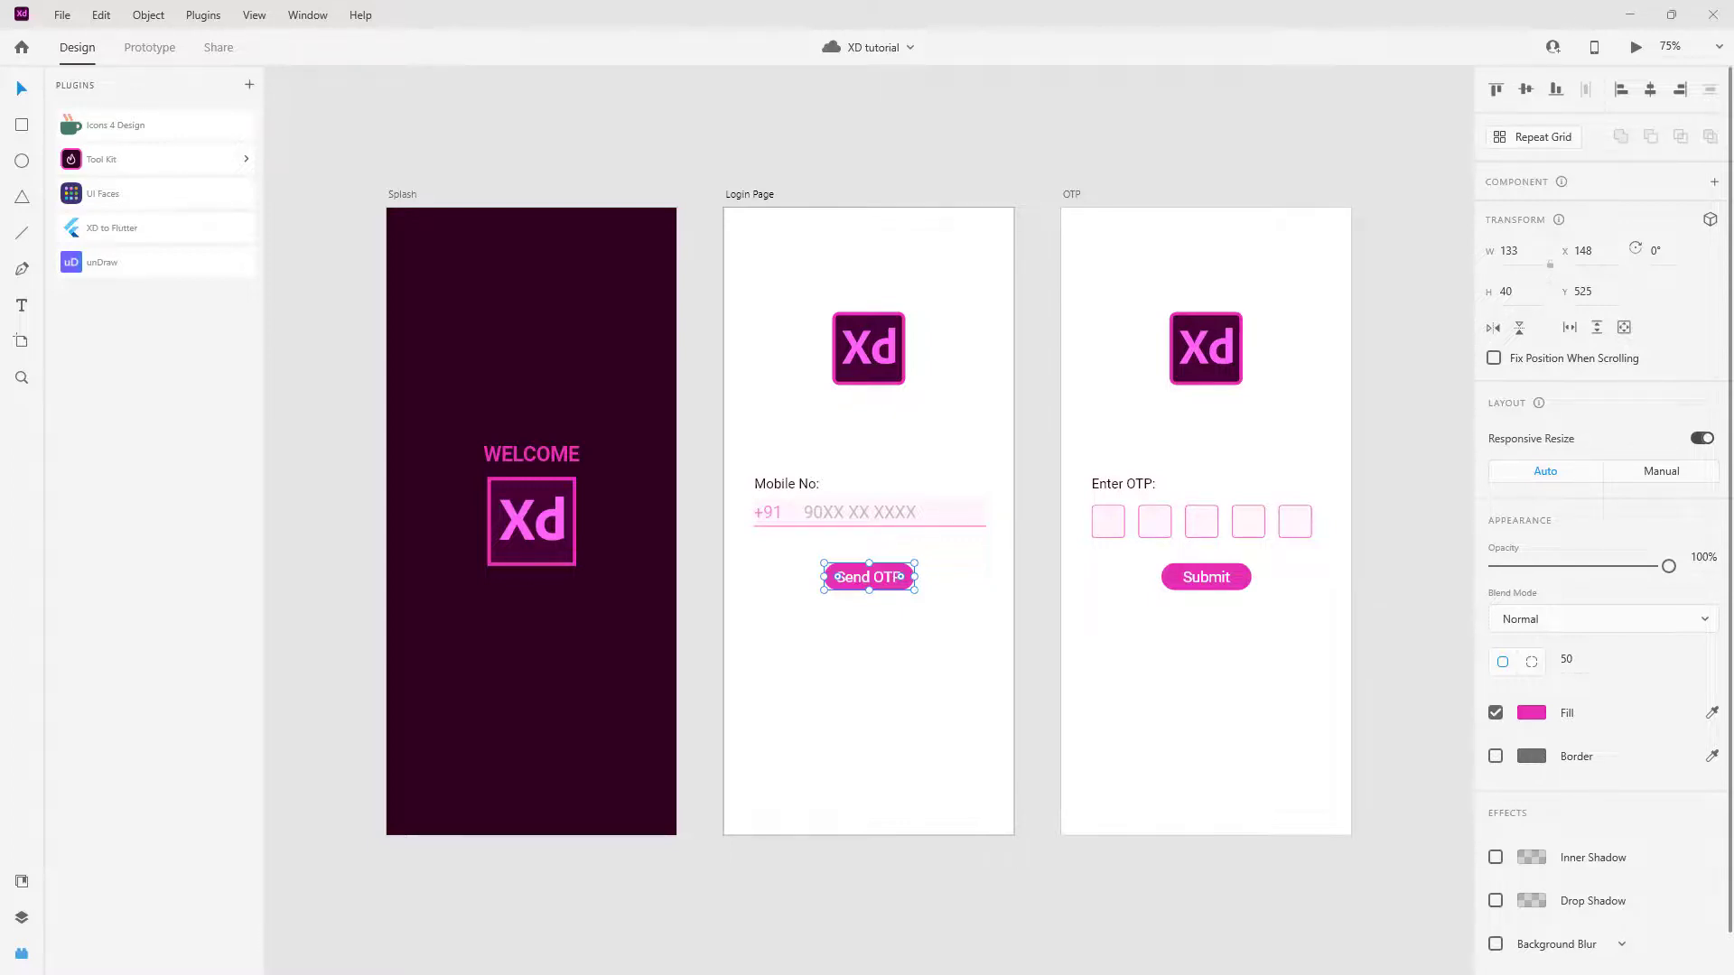
pyautogui.click(1114, 114)
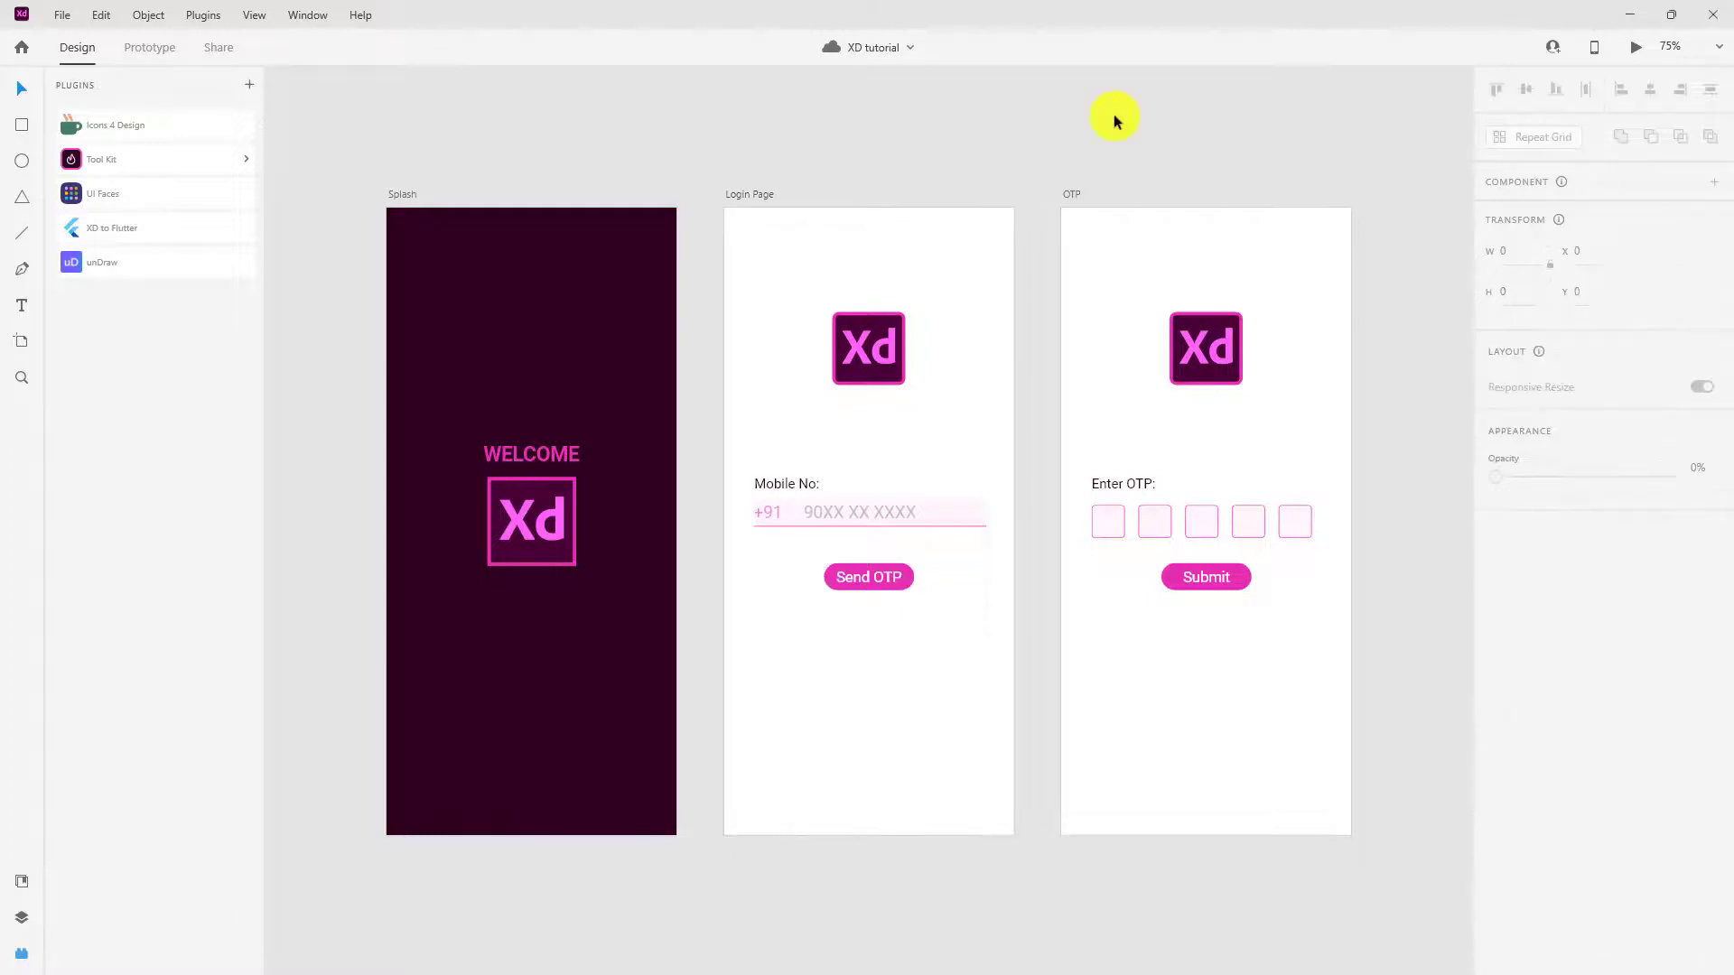
# Step: Preview the app screens in a maximized preview window, then close the preview
pyautogui.hotkey('ctrl', 'Return')
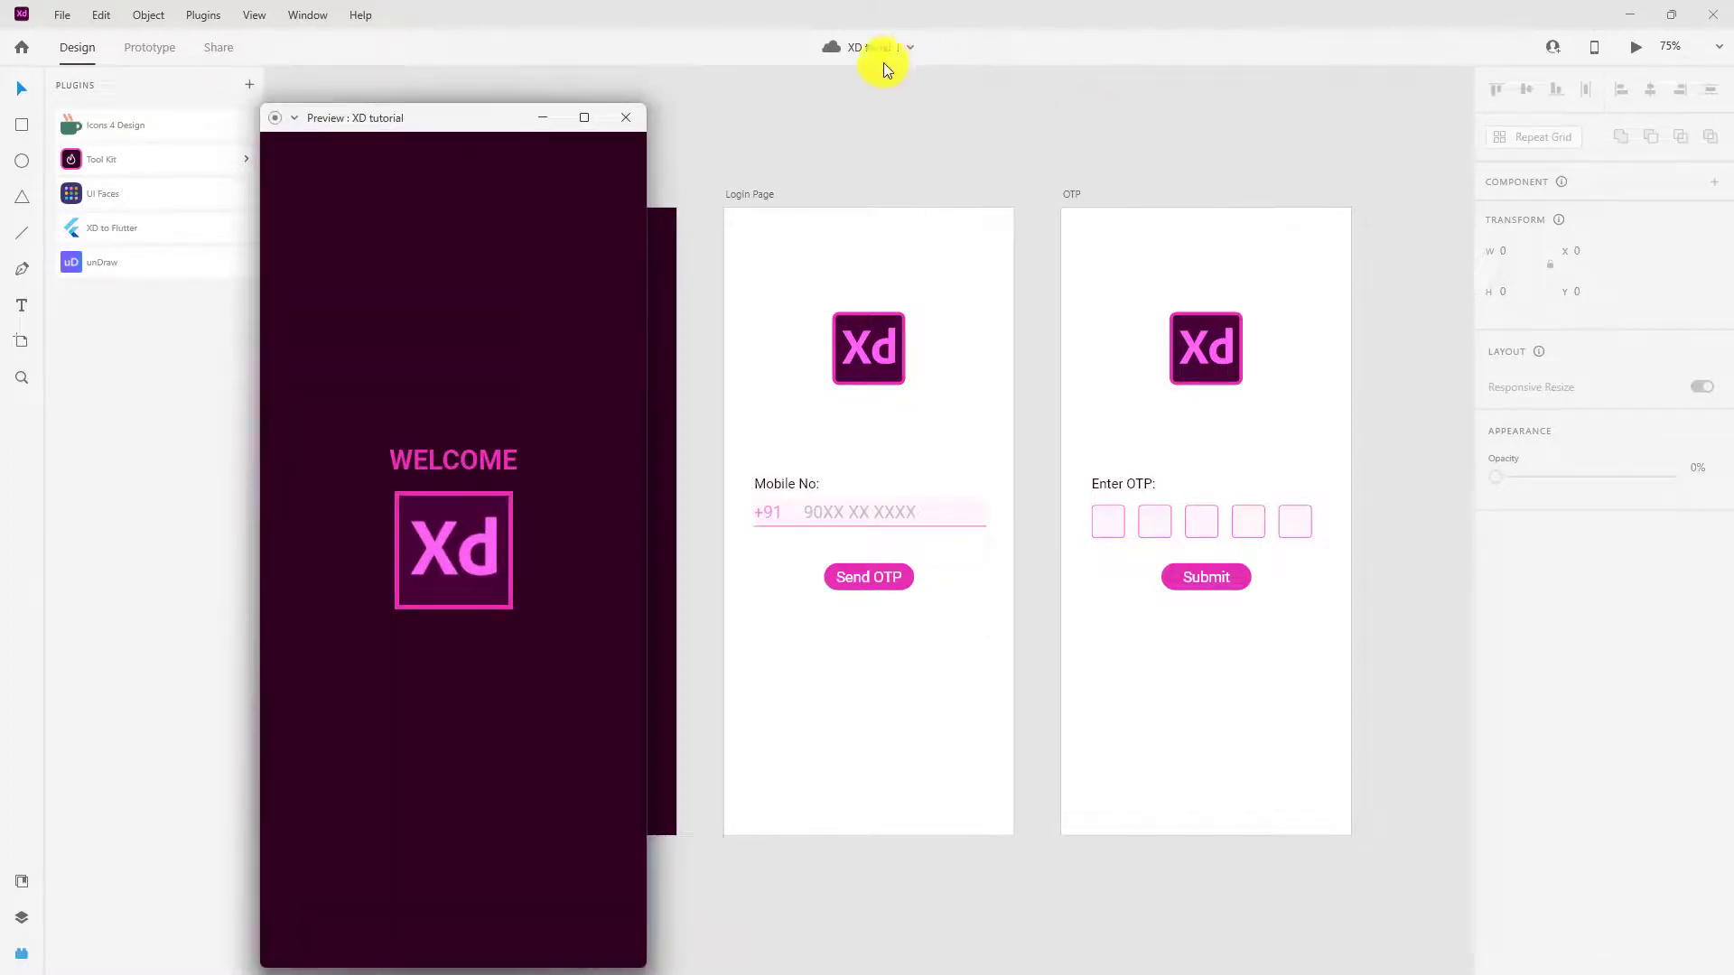
pyautogui.click(584, 117)
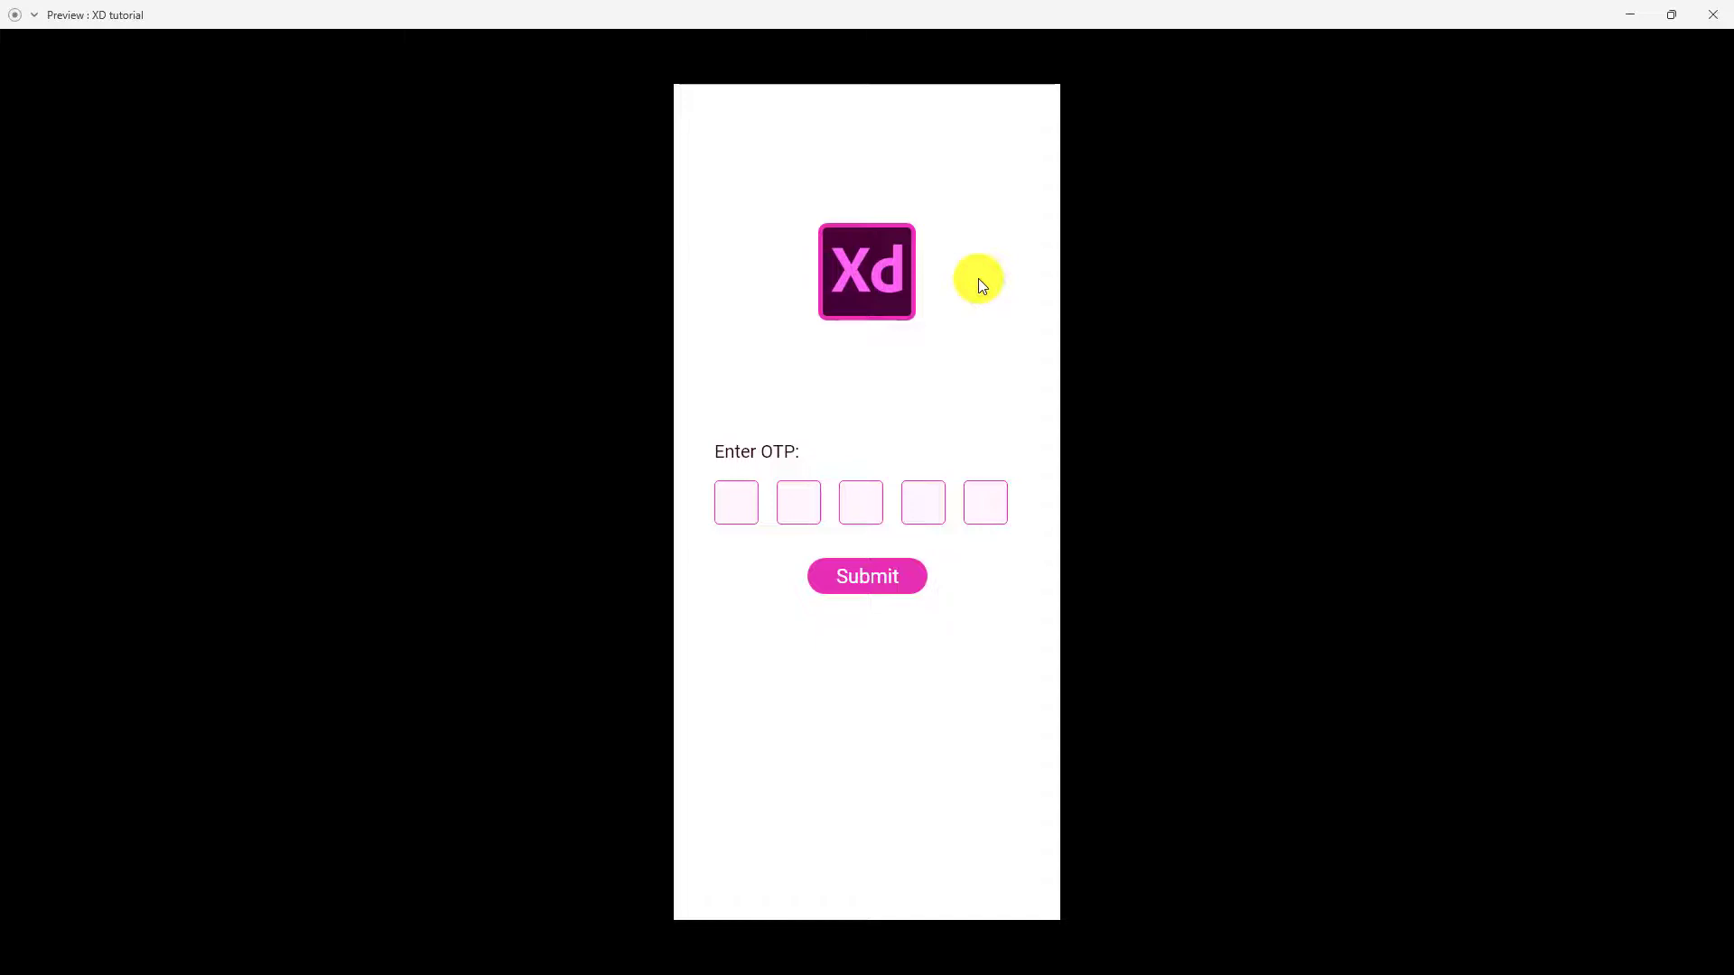
pyautogui.click(1721, 13)
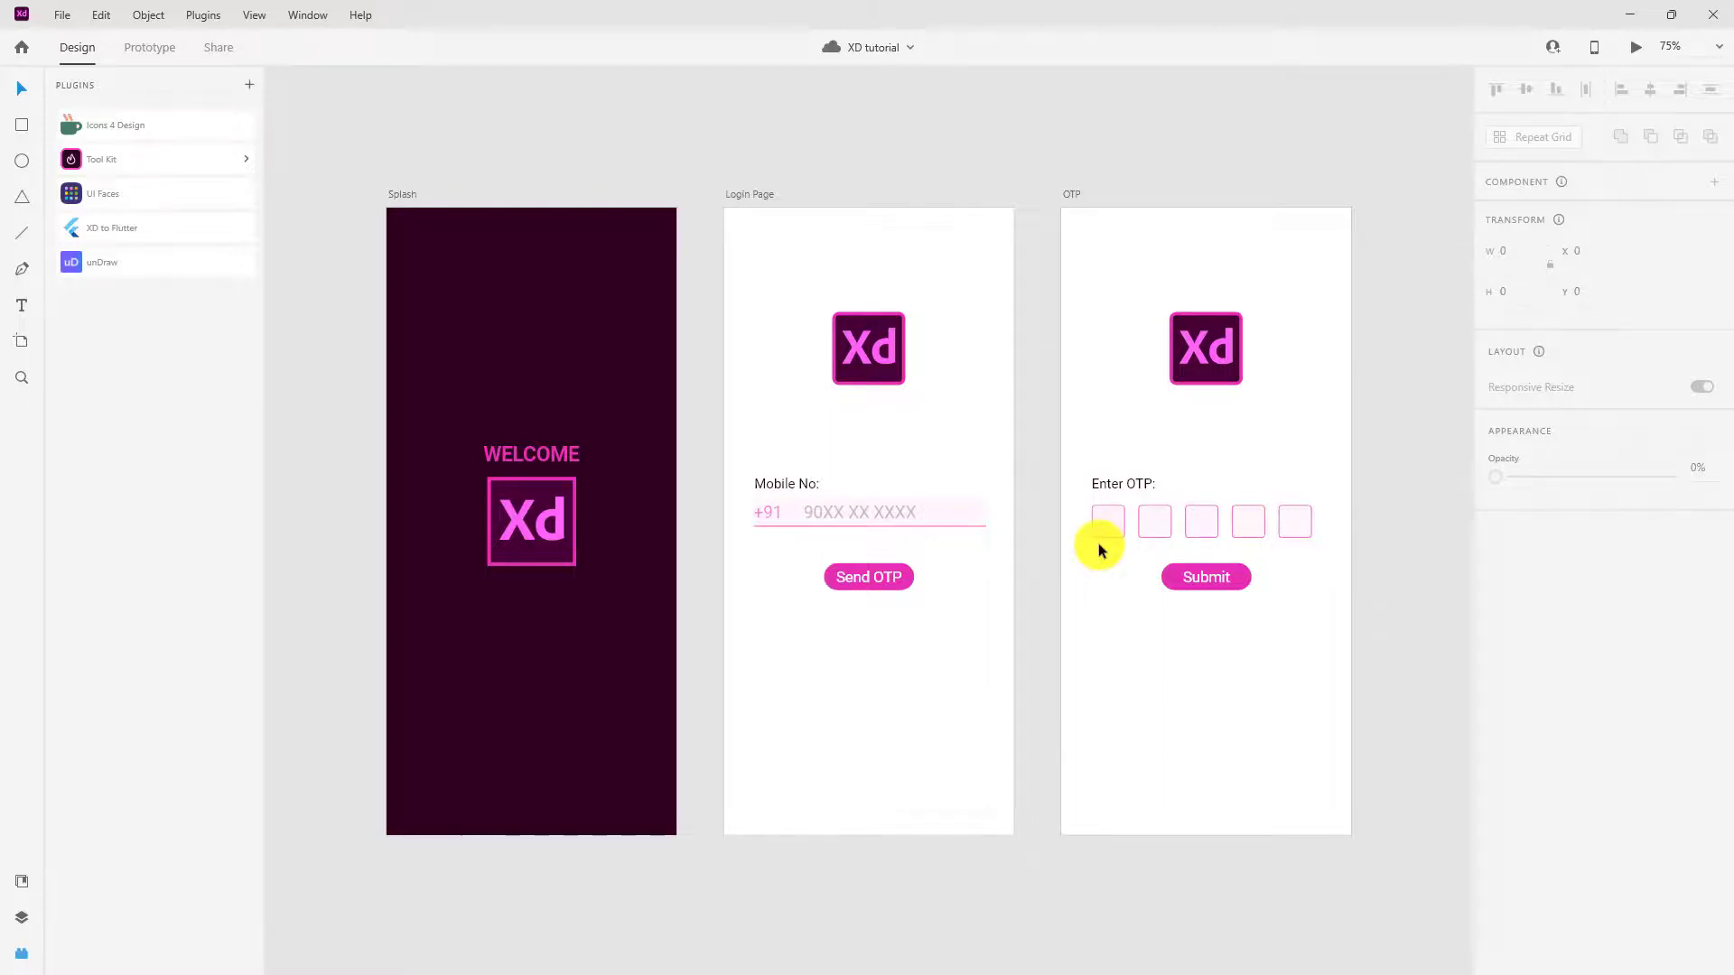
# Step: Add a Web 1920 artboard beside the three phone artboards
pyautogui.hotkey('ctrl', '-')
pyautogui.hotkey('ctrl', '-')
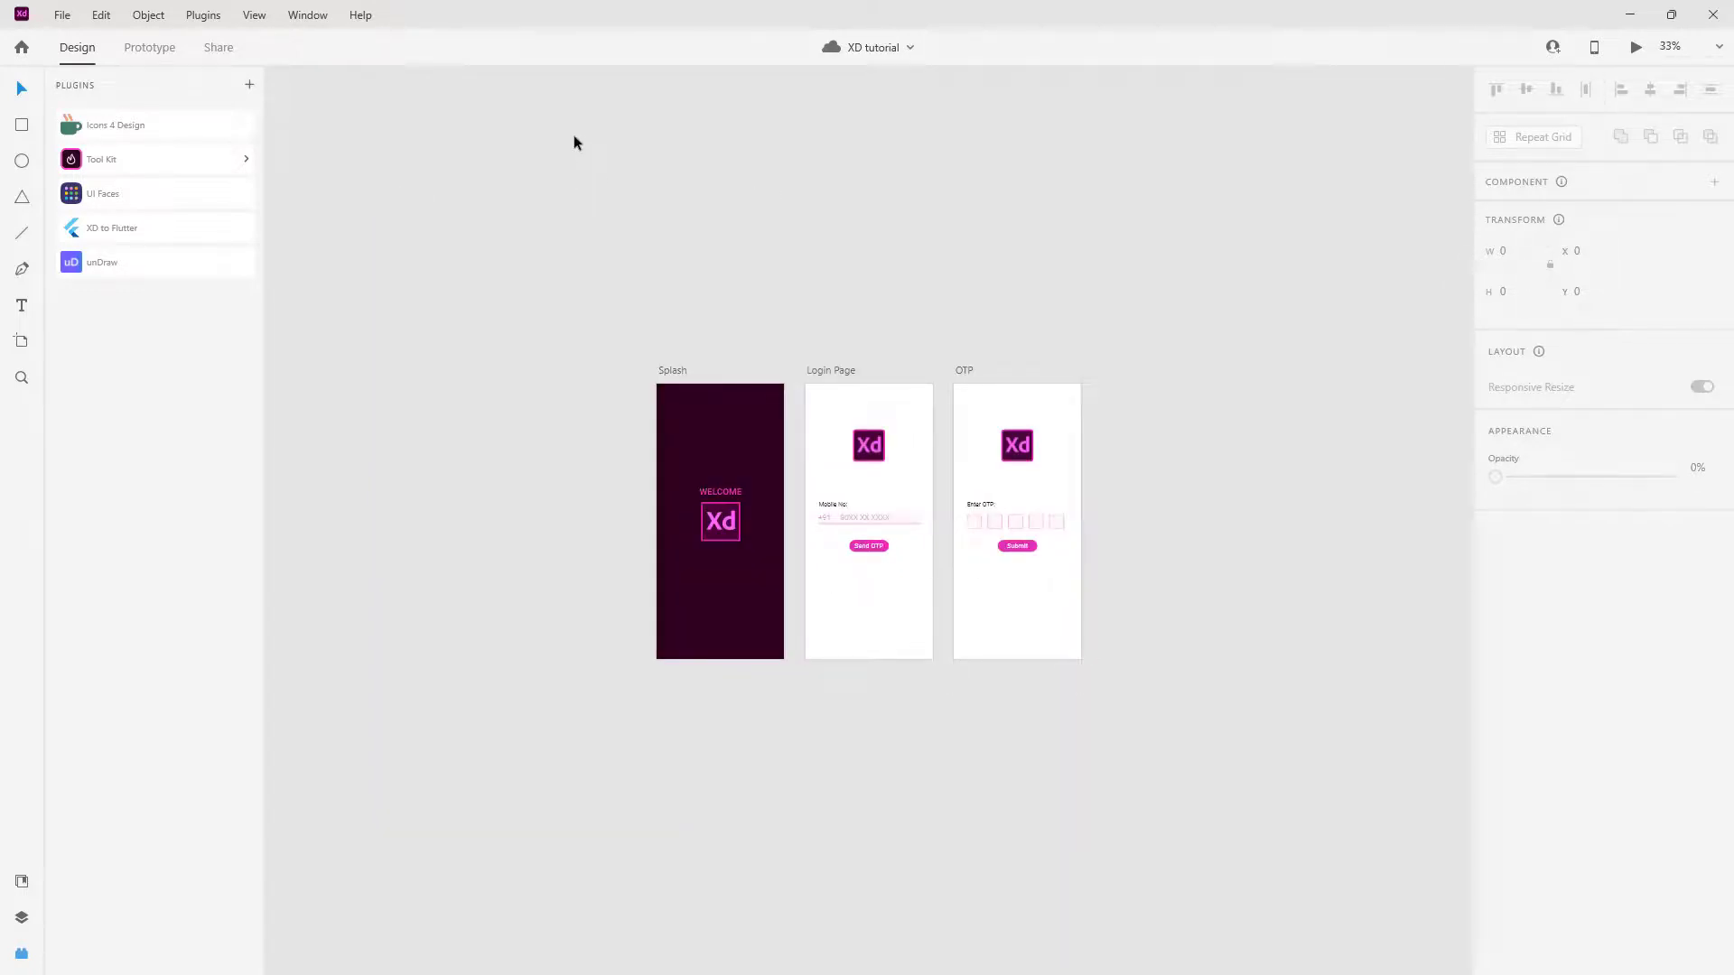
pyautogui.moveTo(593, 308); pyautogui.dragTo(1221, 809)
pyautogui.click(1261, 374)
pyautogui.click(22, 344)
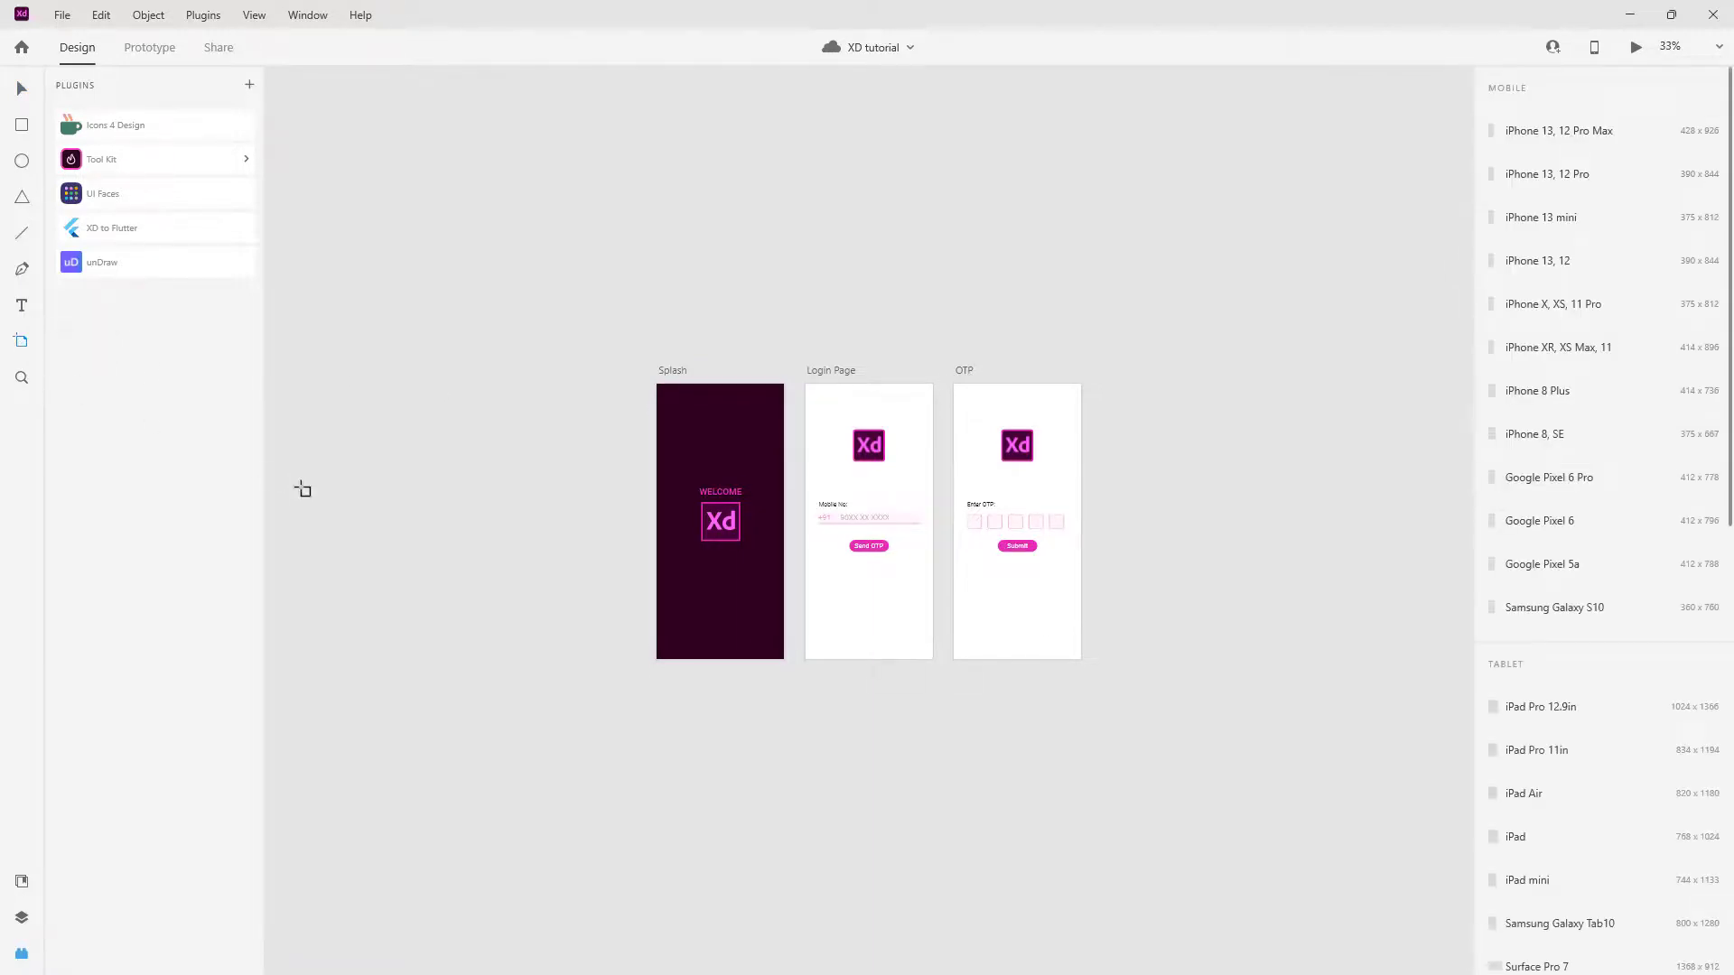
pyautogui.scroll(-10, 1579, 533)
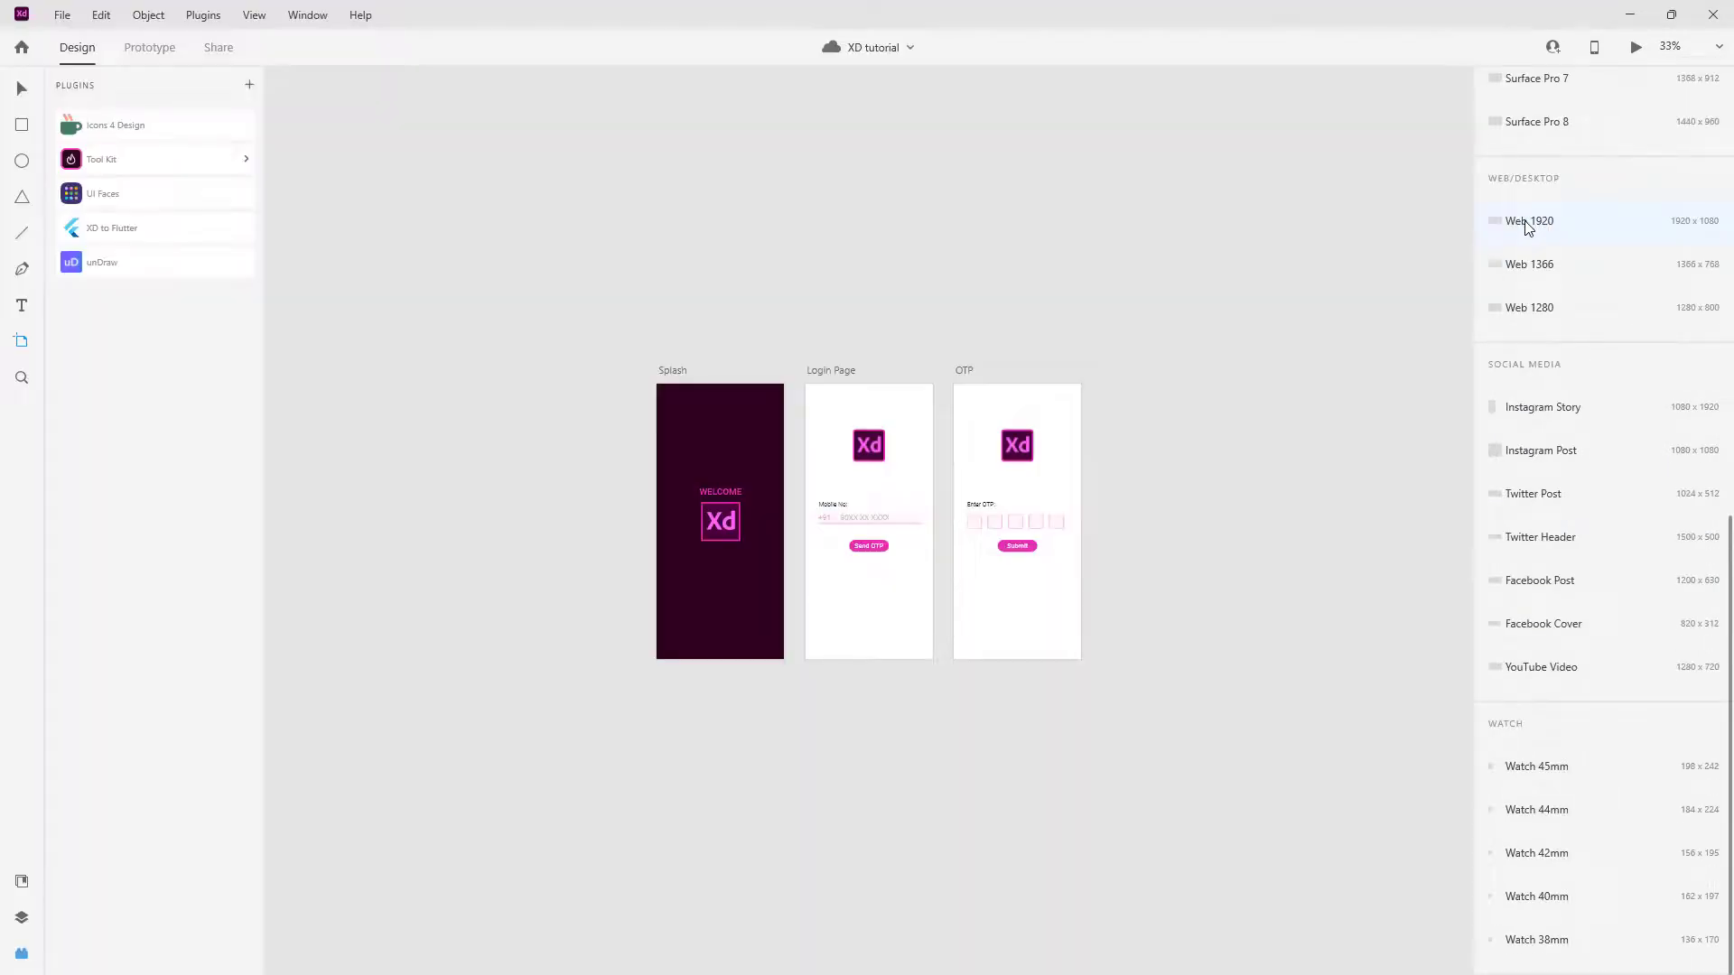
pyautogui.click(1526, 222)
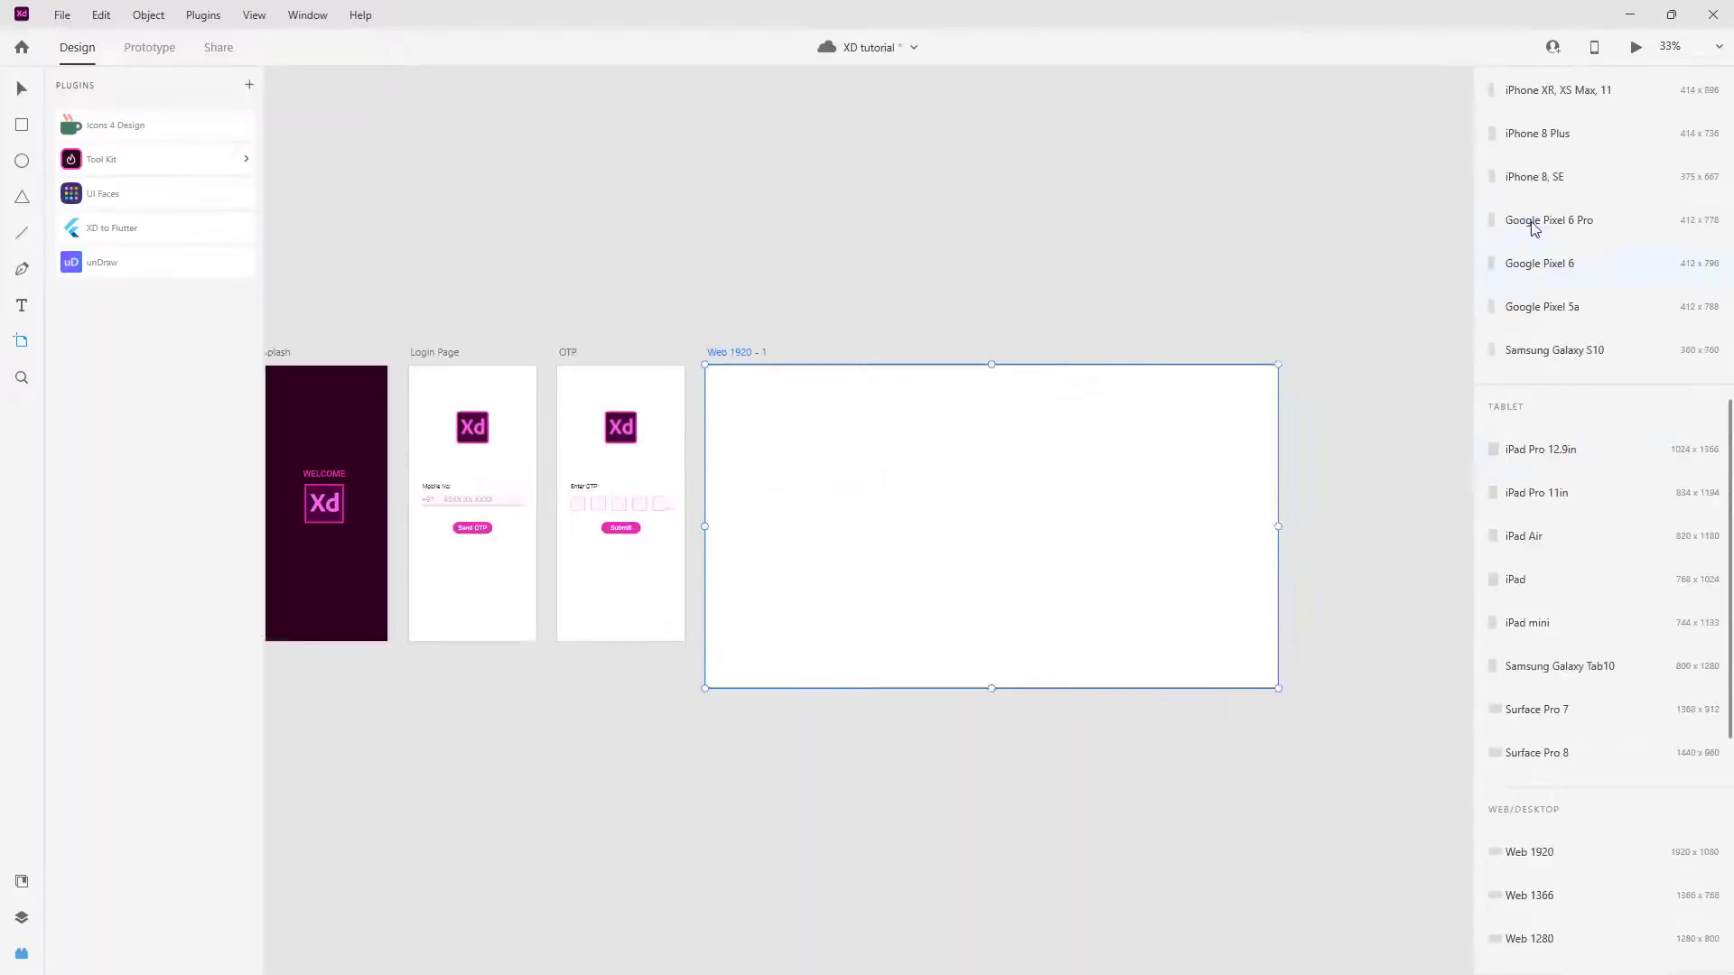
pyautogui.press('v')
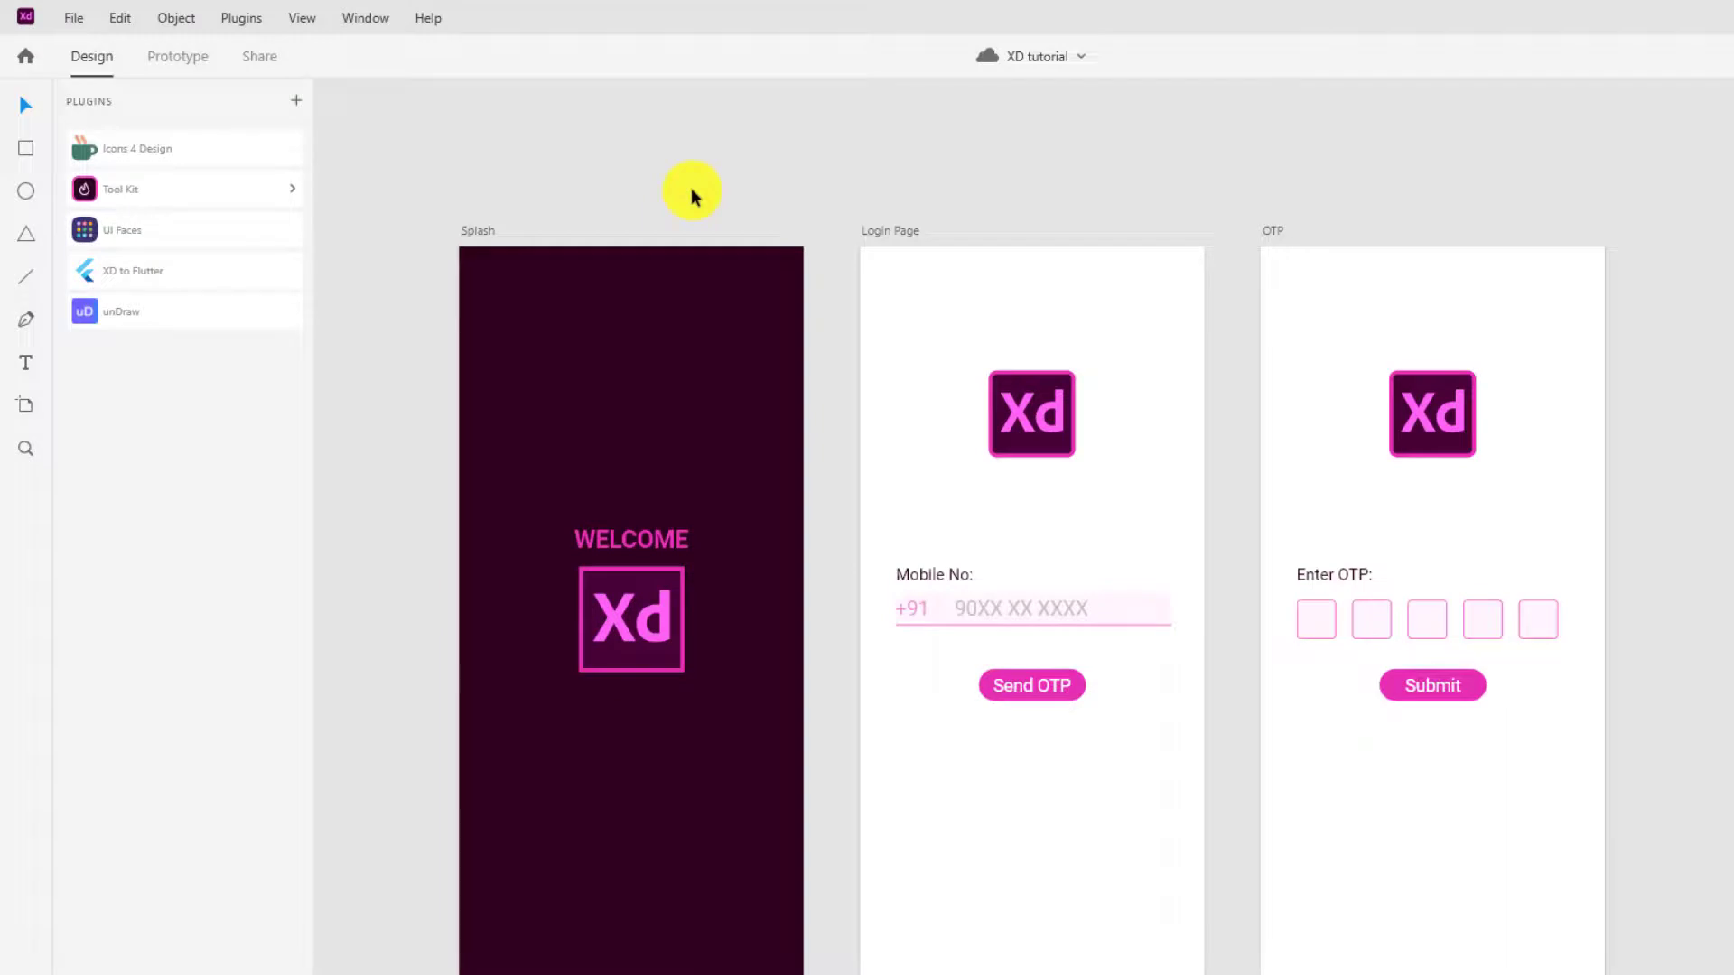
# Step: Place a horizontal guide at Y 77 and vertical guides near both sides of the Splash artboard, plus further horizontal guides
pyautogui.hotkey('ctrl', 'r')
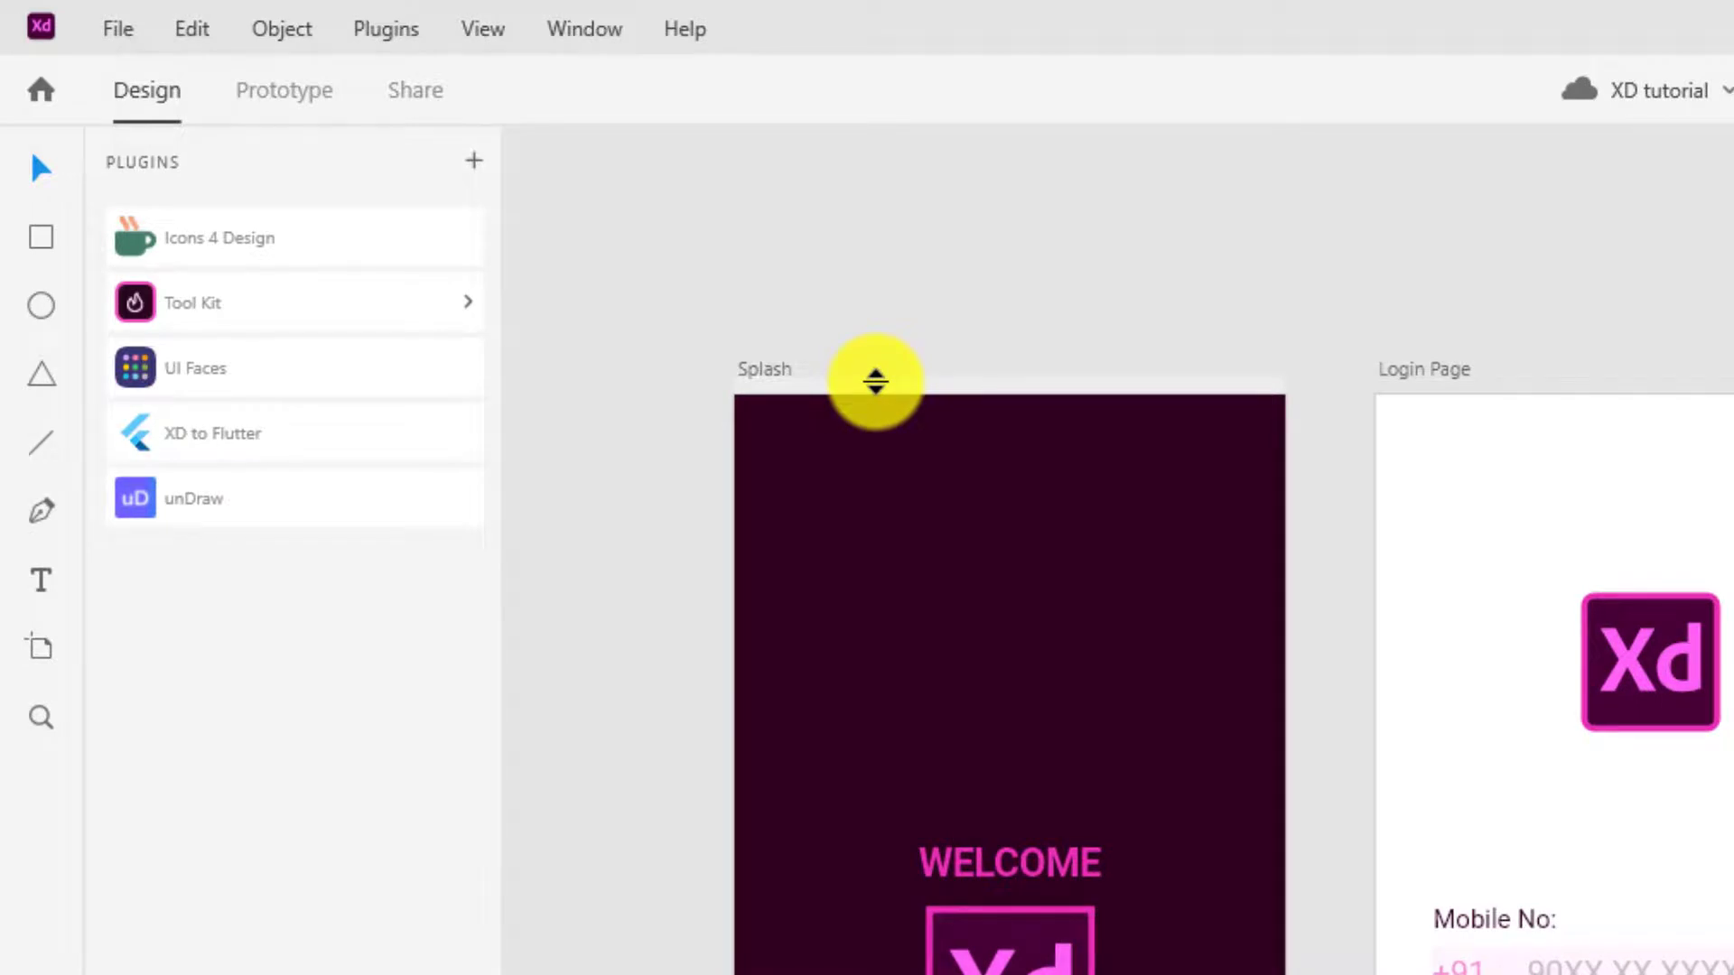
pyautogui.moveTo(875, 381); pyautogui.dragTo(944, 494)
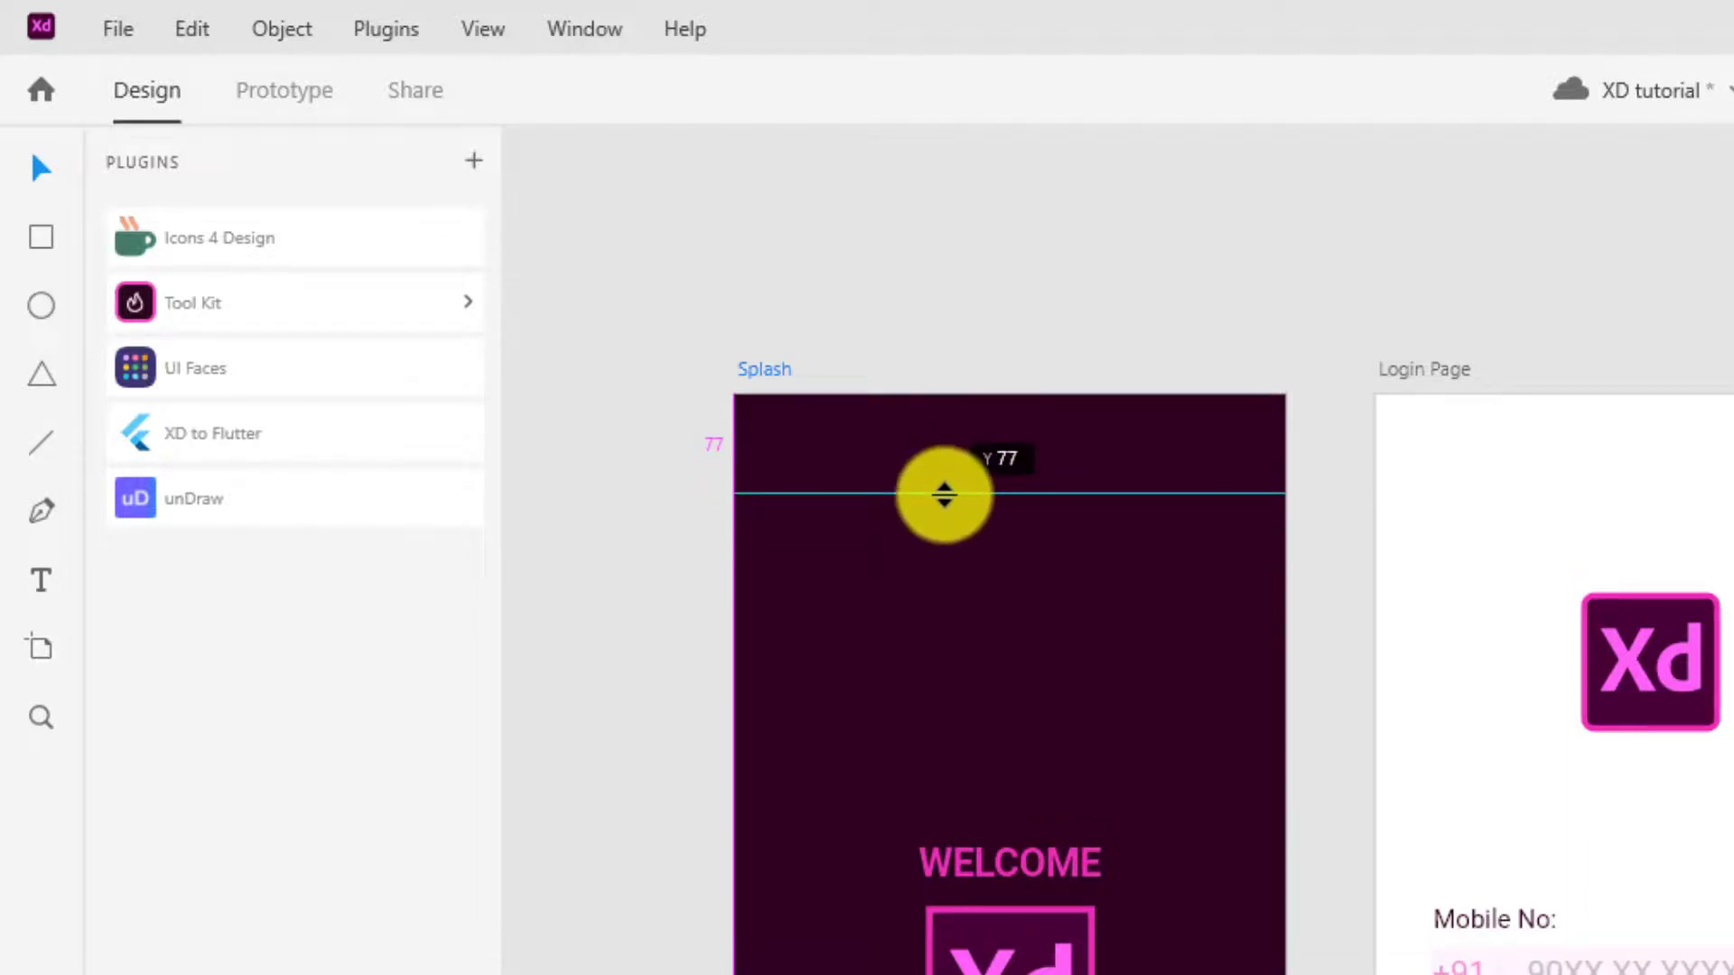
pyautogui.moveTo(944, 494); pyautogui.dragTo(944, 494)
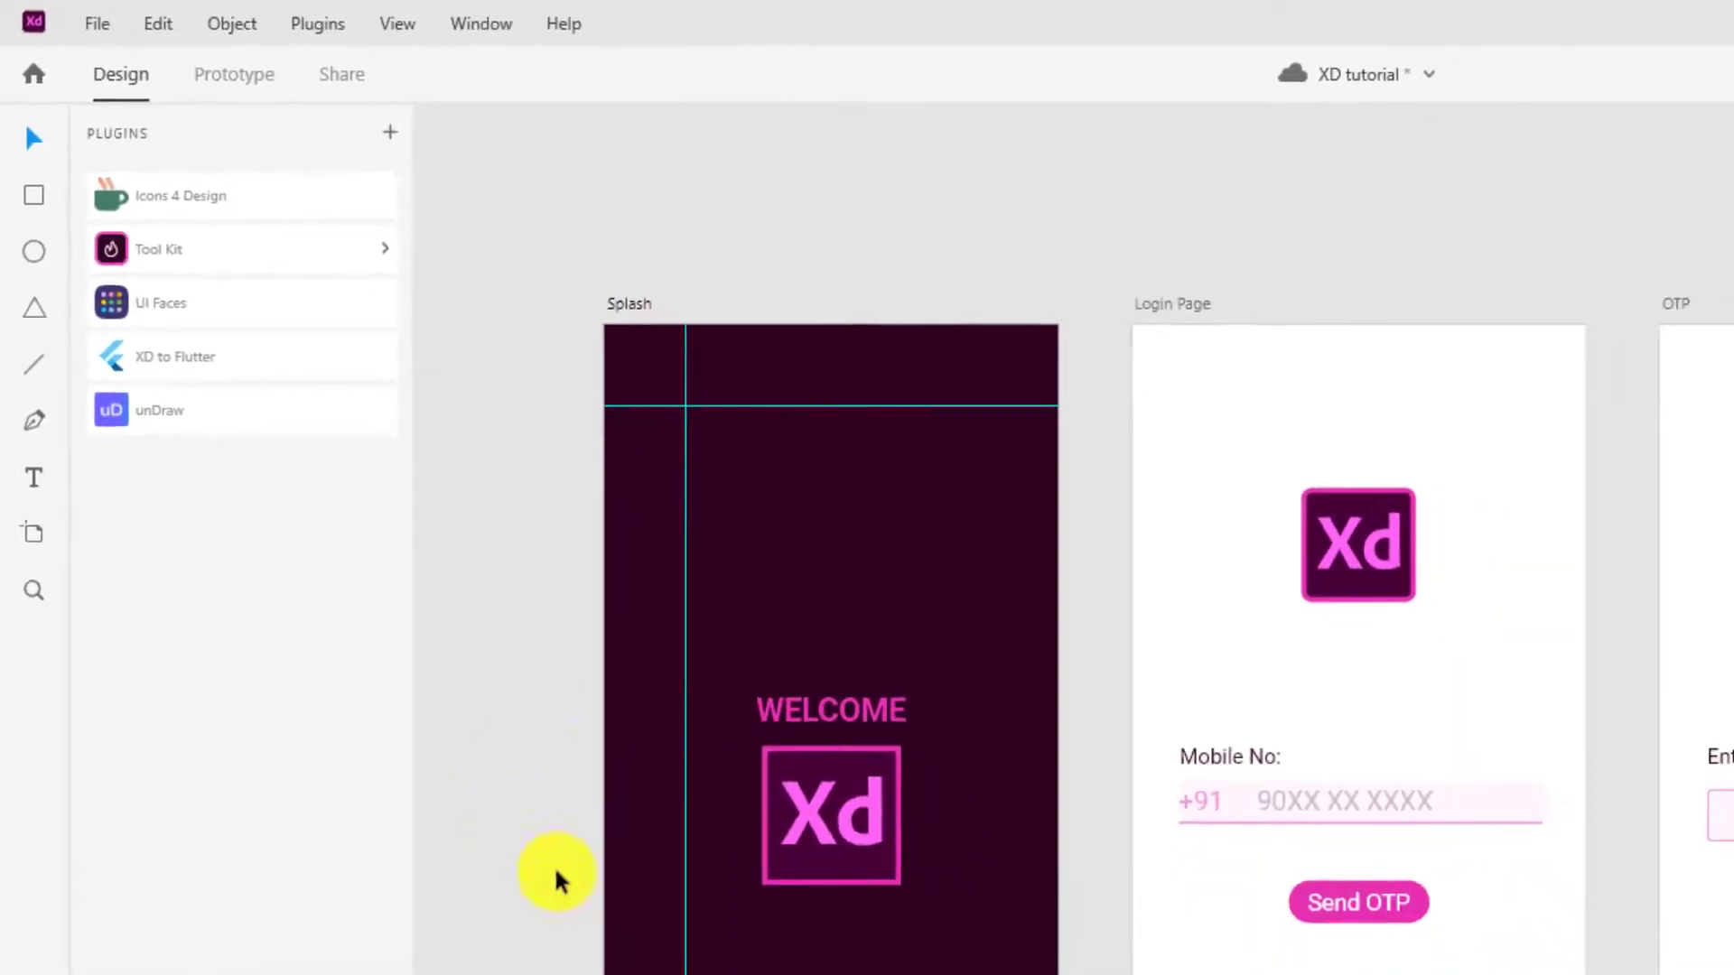
pyautogui.moveTo(556, 750); pyautogui.dragTo(918, 735)
pyautogui.moveTo(794, 304); pyautogui.dragTo(782, 974)
pyautogui.moveTo(774, 303); pyautogui.dragTo(767, 974)
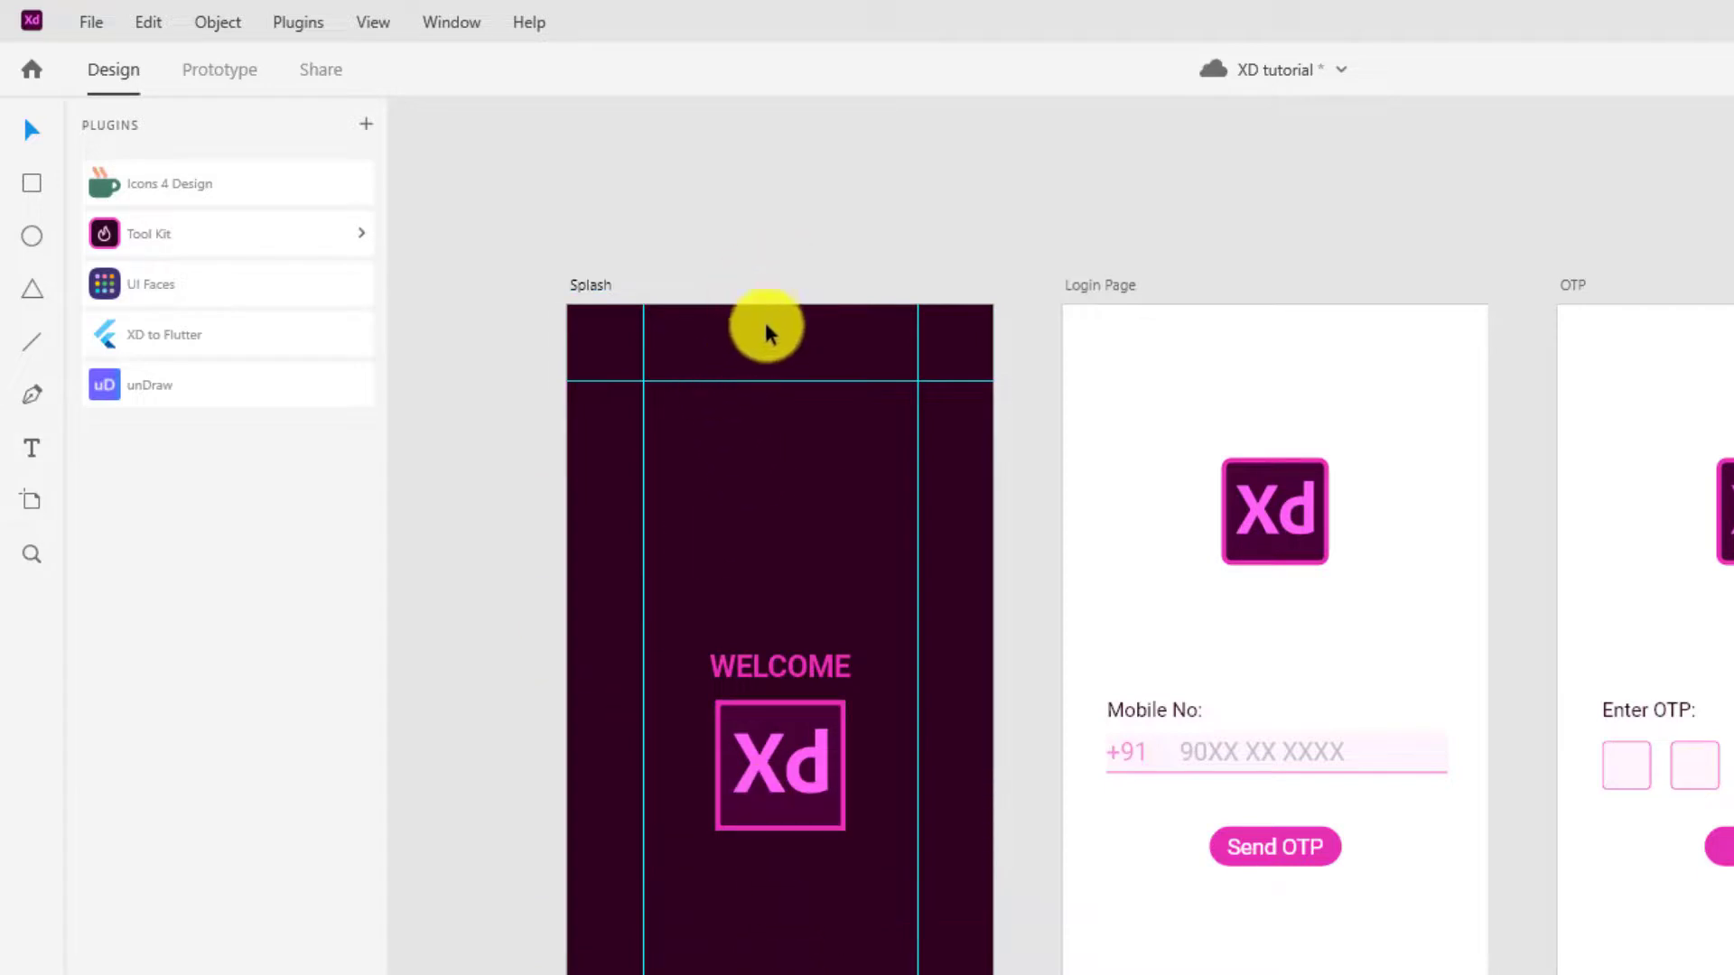
# Step: Remove all horizontal and vertical guides from the Splash artboard
pyautogui.moveTo(762, 375); pyautogui.dragTo(797, 244)
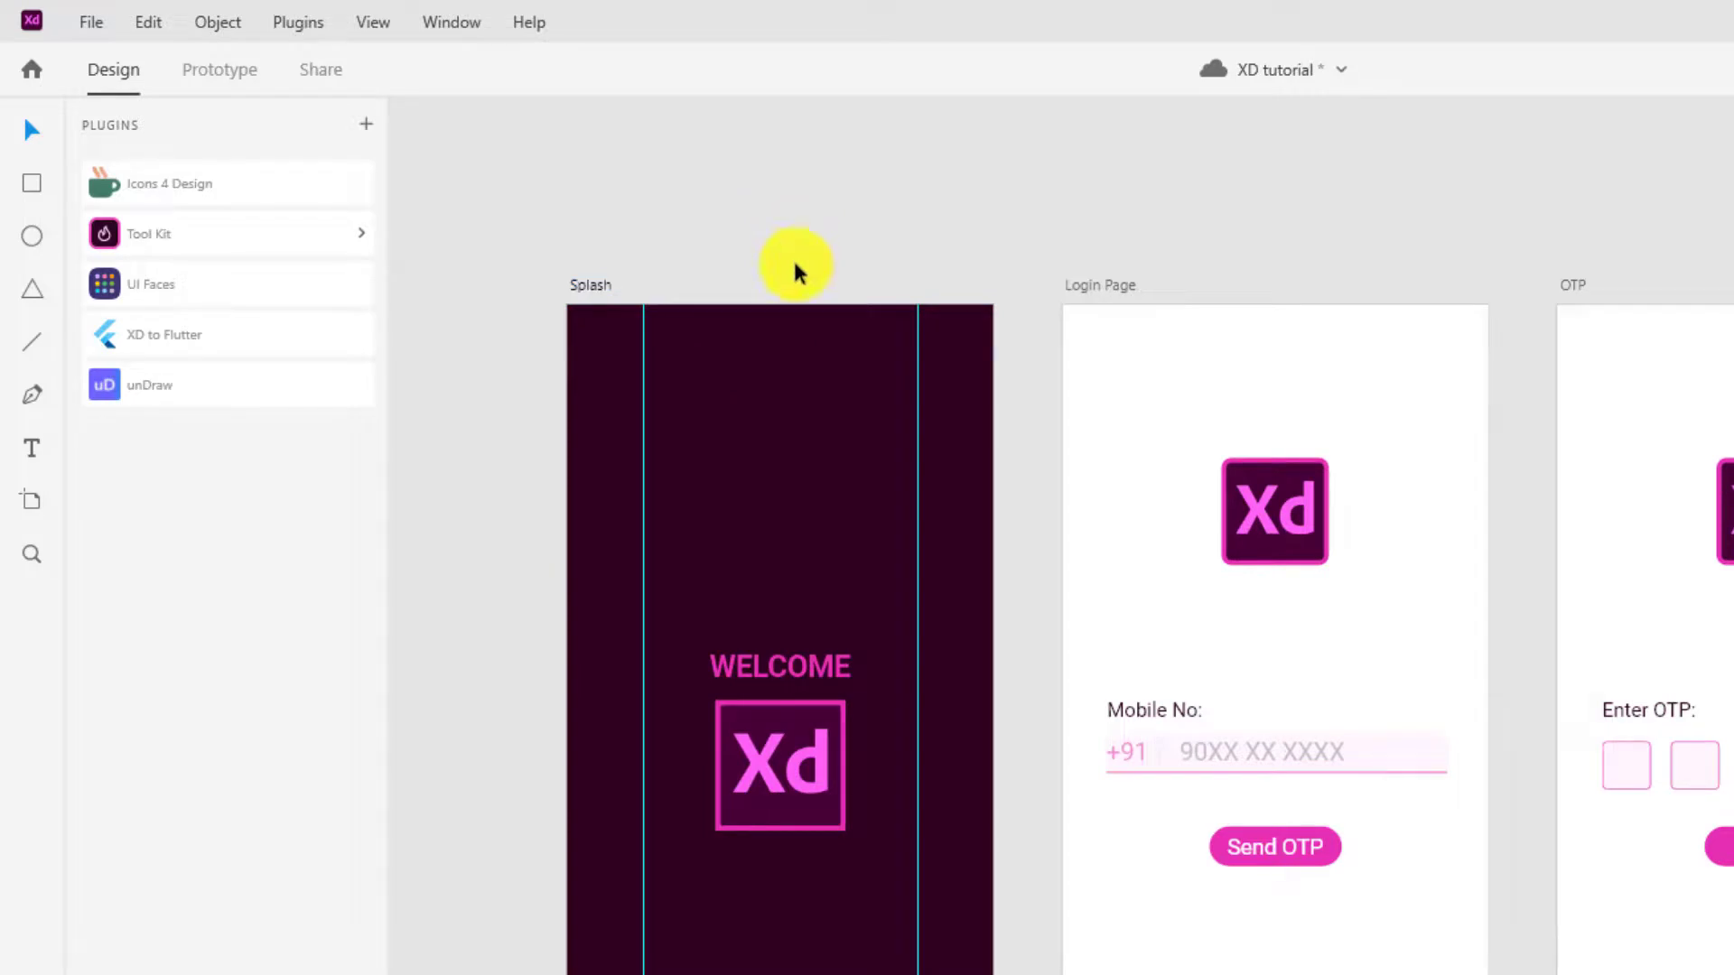
pyautogui.moveTo(918, 428); pyautogui.dragTo(1035, 441)
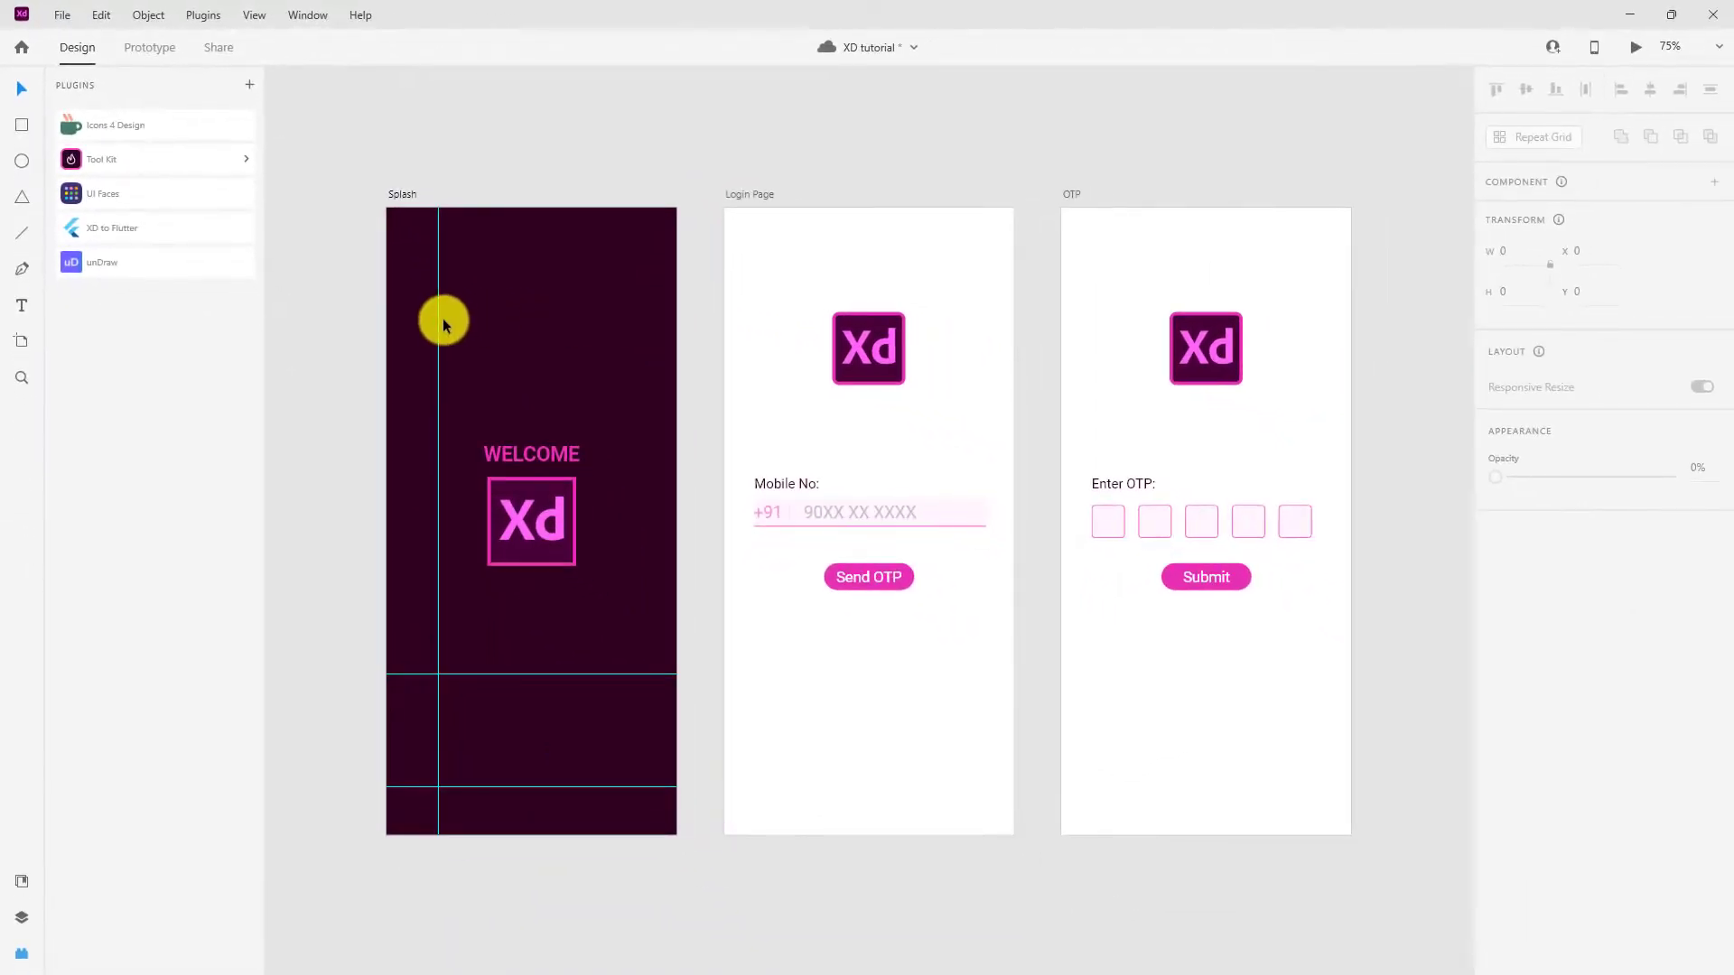
pyautogui.moveTo(443, 324); pyautogui.dragTo(325, 337)
pyautogui.moveTo(470, 671); pyautogui.dragTo(449, 891)
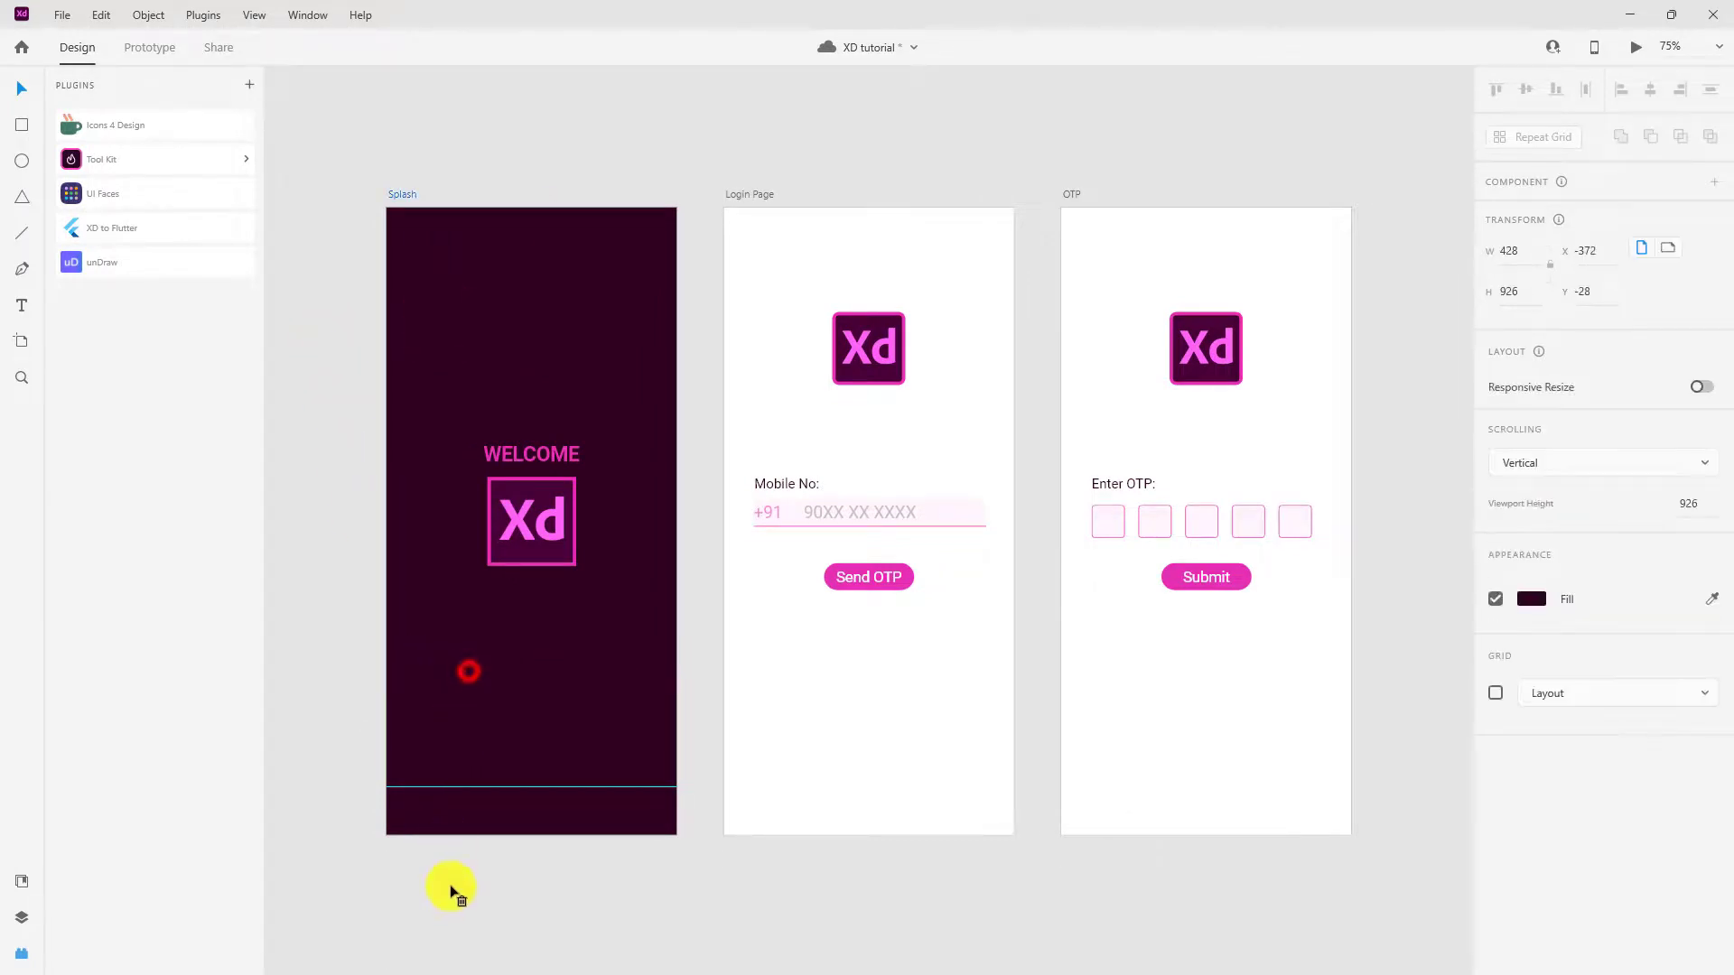
pyautogui.moveTo(531, 787); pyautogui.dragTo(528, 883)
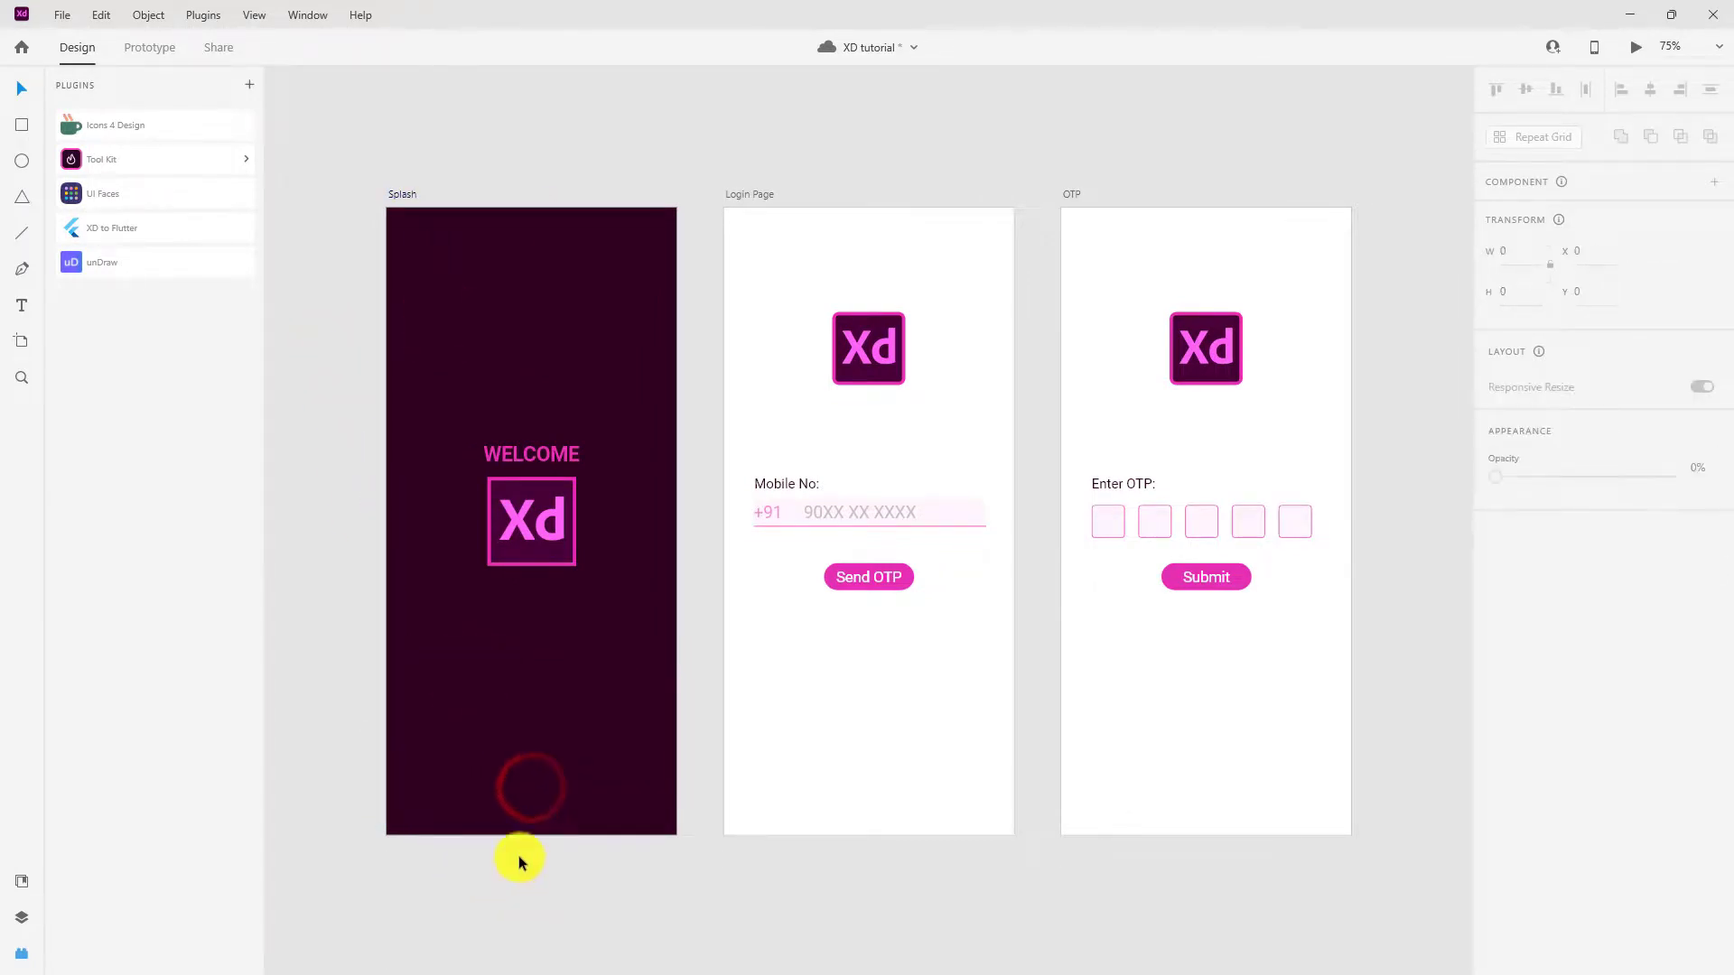
# Step: Duplicate the Xd logo above WELCOME on Splash and align the copy to the artboard's horizontal and vertical centre
pyautogui.click(530, 522)
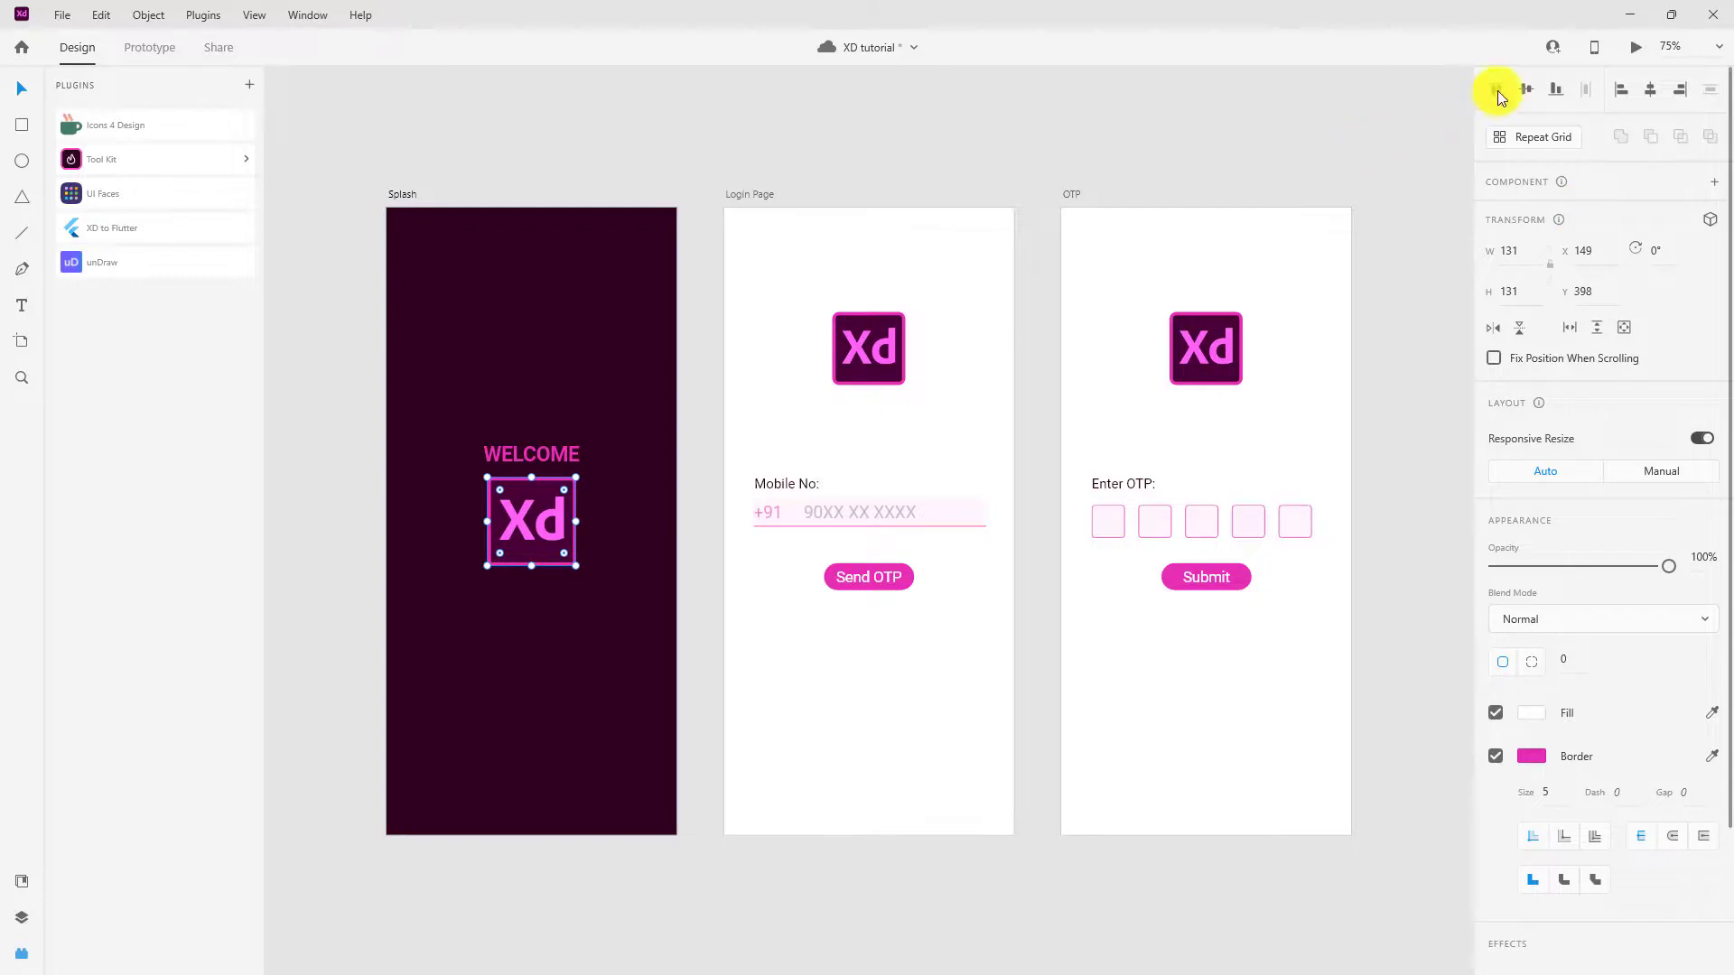
pyautogui.keyDown('alt'); pyautogui.moveTo(545, 526); pyautogui.dragTo(527, 280); pyautogui.keyUp('alt')
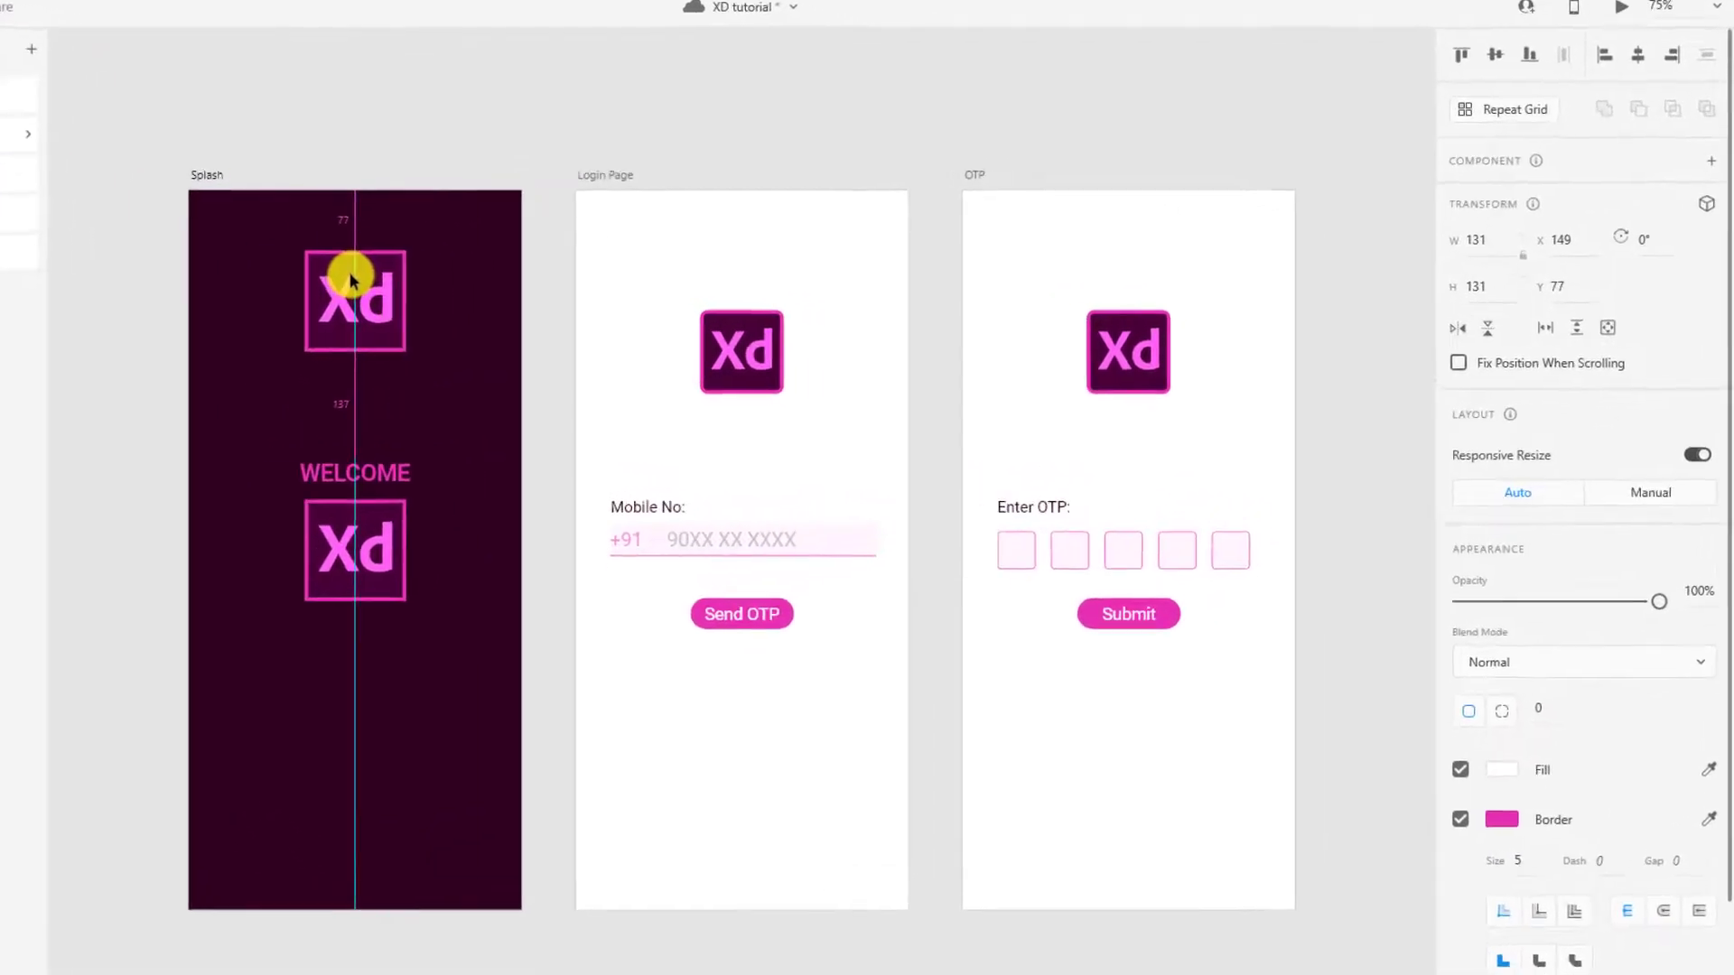
pyautogui.moveTo(349, 273); pyautogui.dragTo(156, 263)
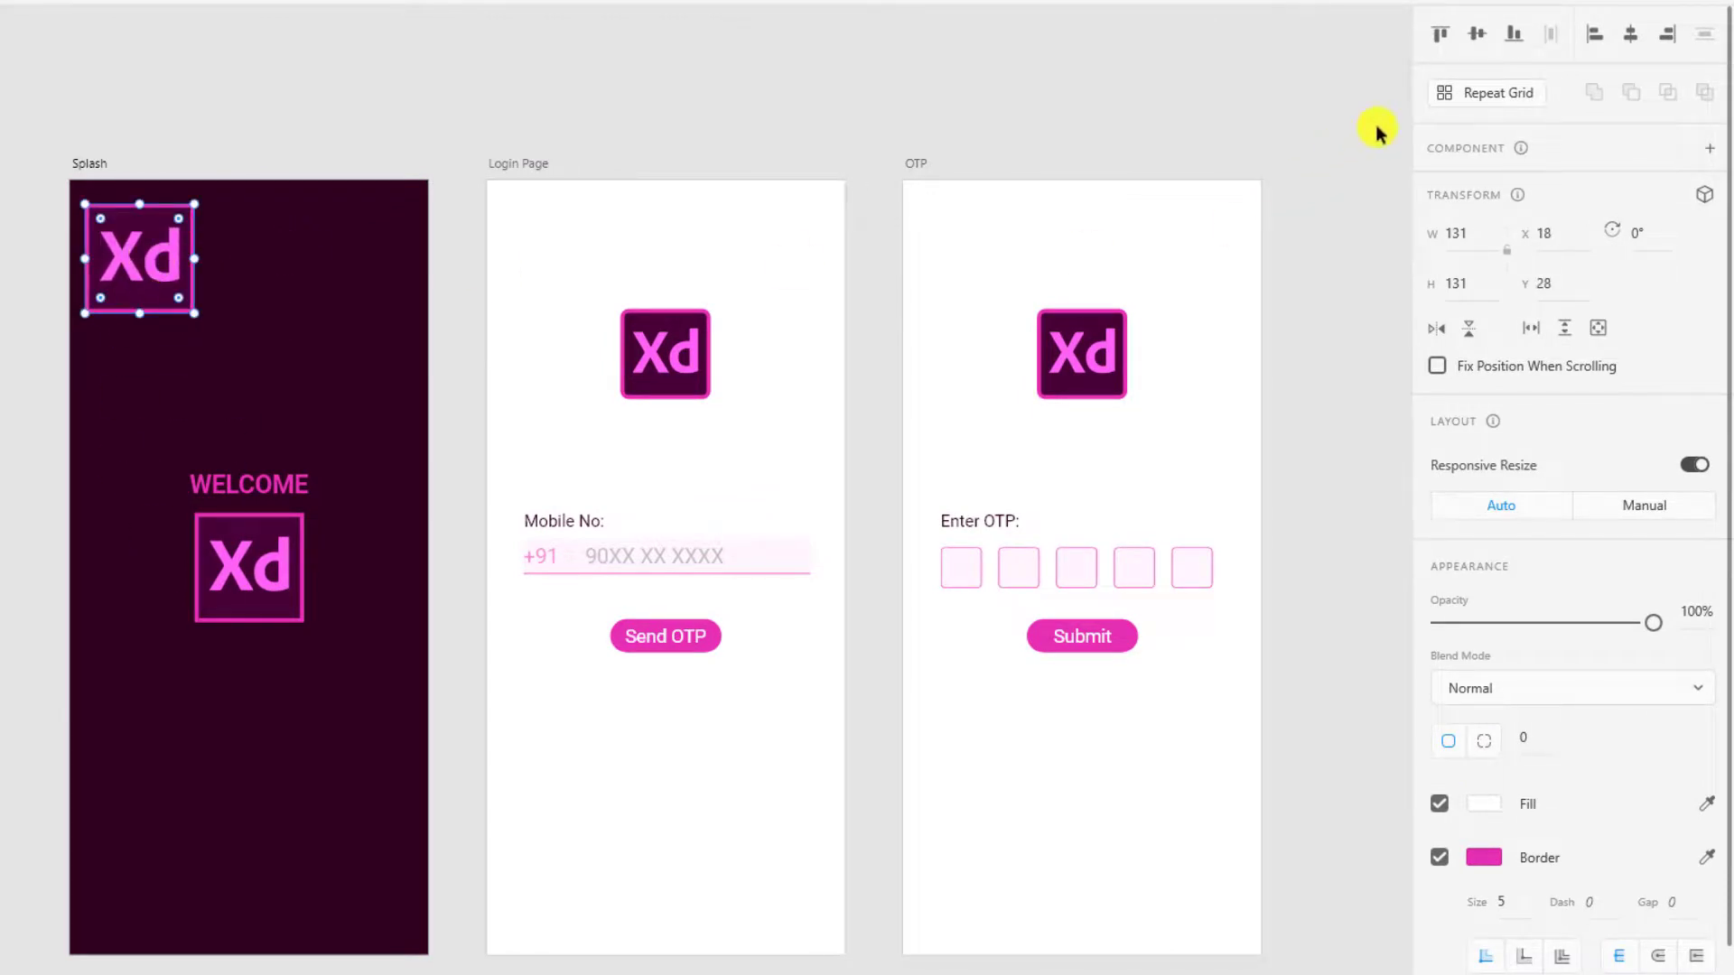
pyautogui.click(1630, 33)
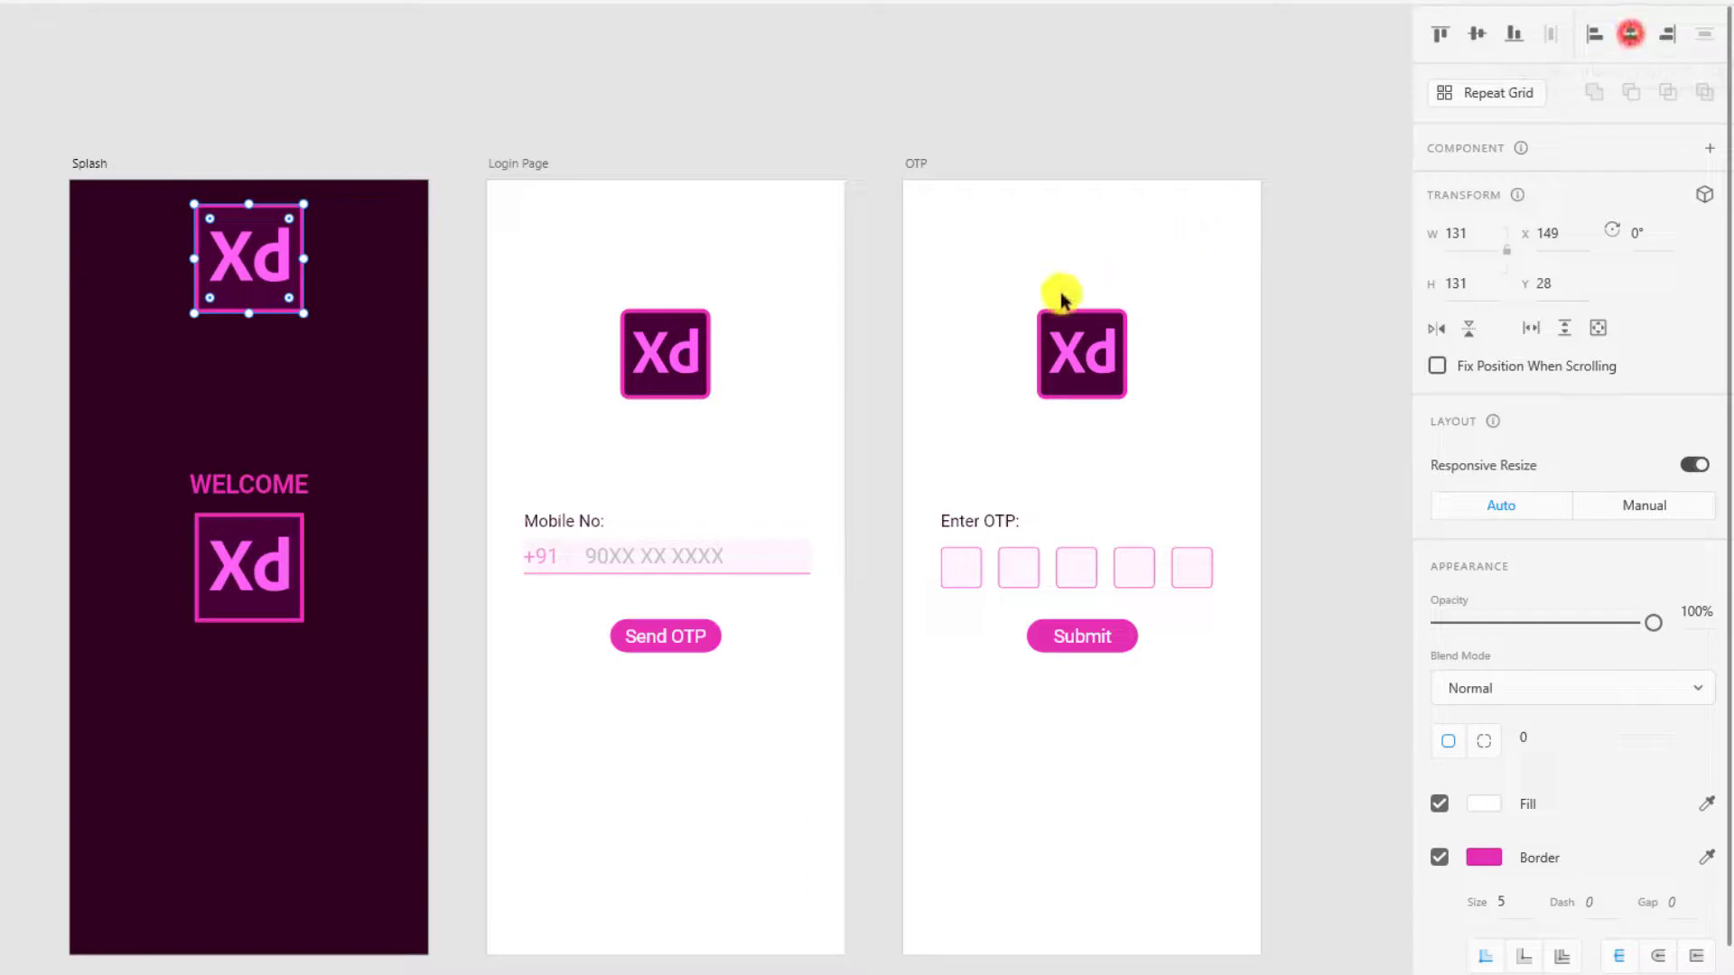
pyautogui.click(1477, 33)
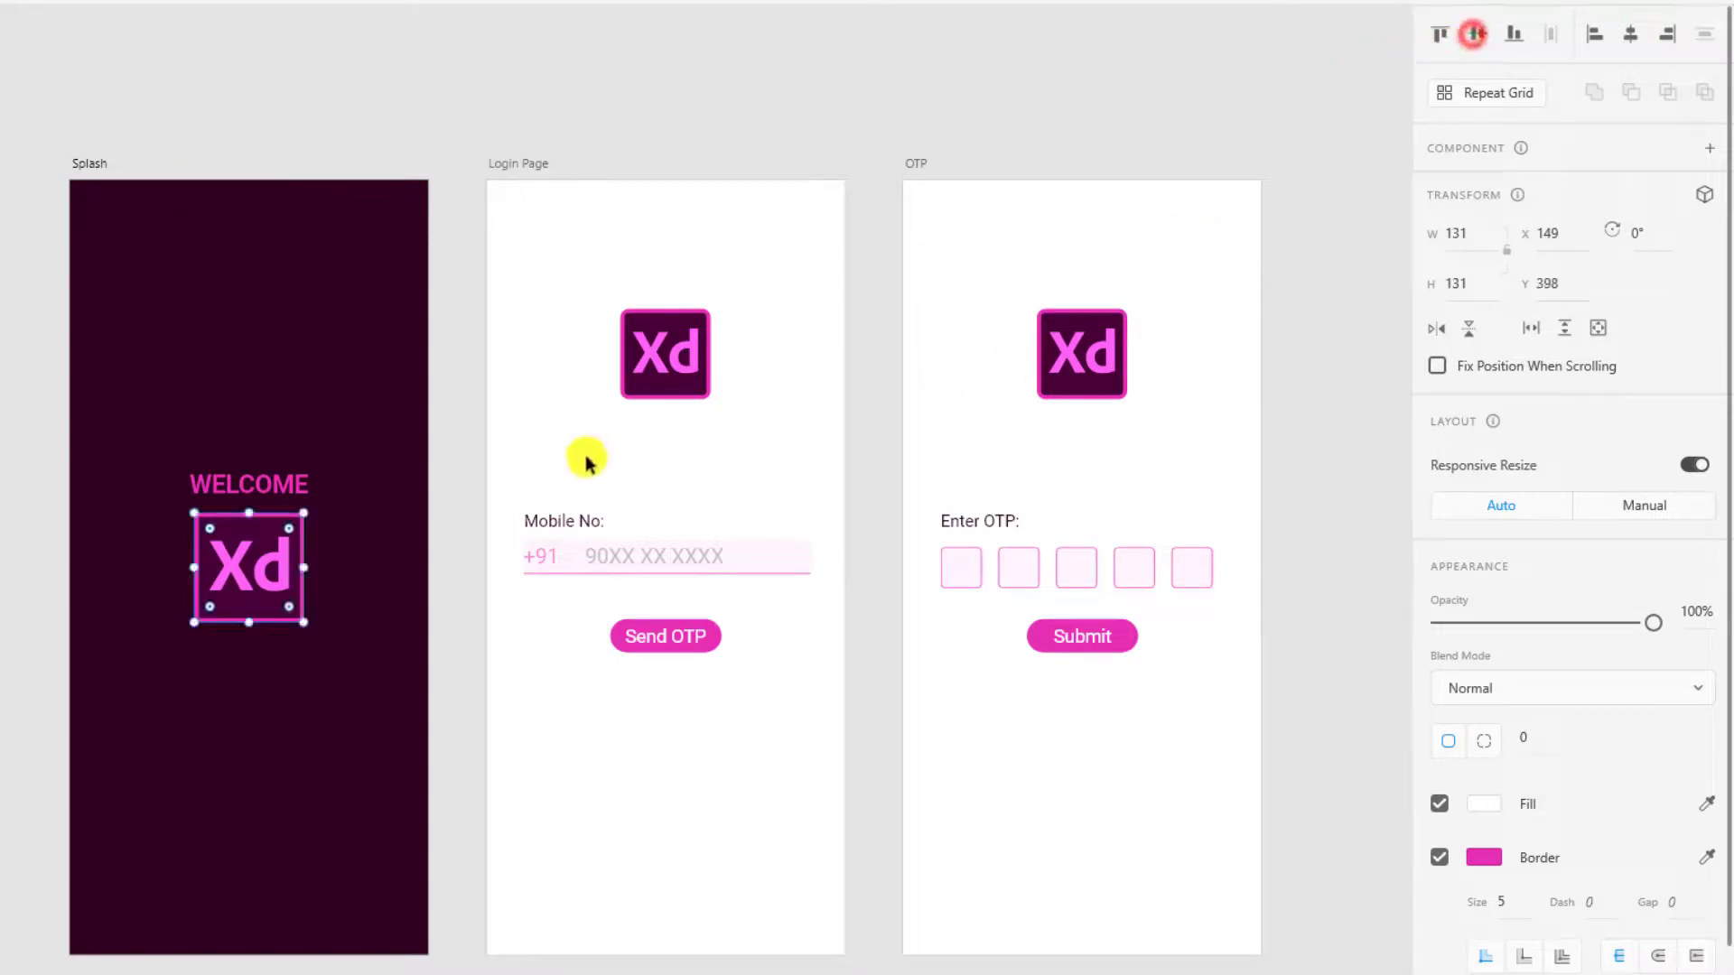
# Step: Move the copied logo off centre and try the top, middle, bottom, left, centre and right alignments on Splash
pyautogui.moveTo(263, 553); pyautogui.dragTo(331, 286)
pyautogui.click(1445, 34)
pyautogui.click(1478, 34)
pyautogui.click(1513, 34)
pyautogui.click(1594, 33)
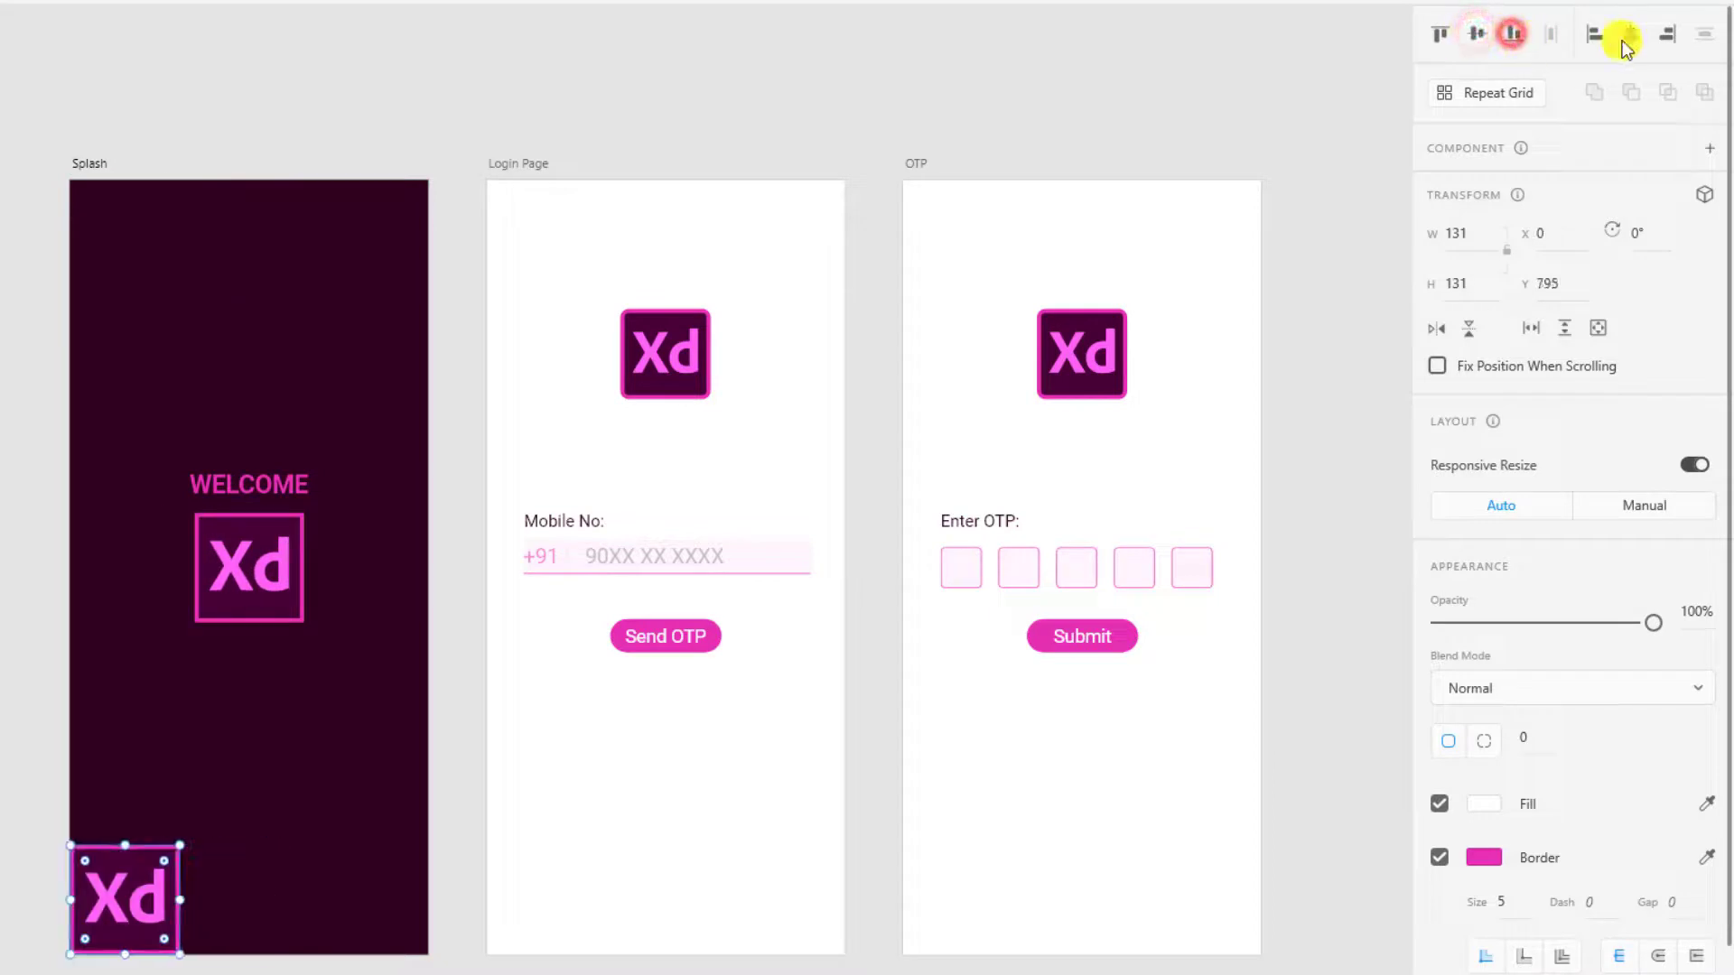
pyautogui.click(1630, 33)
pyautogui.click(1667, 34)
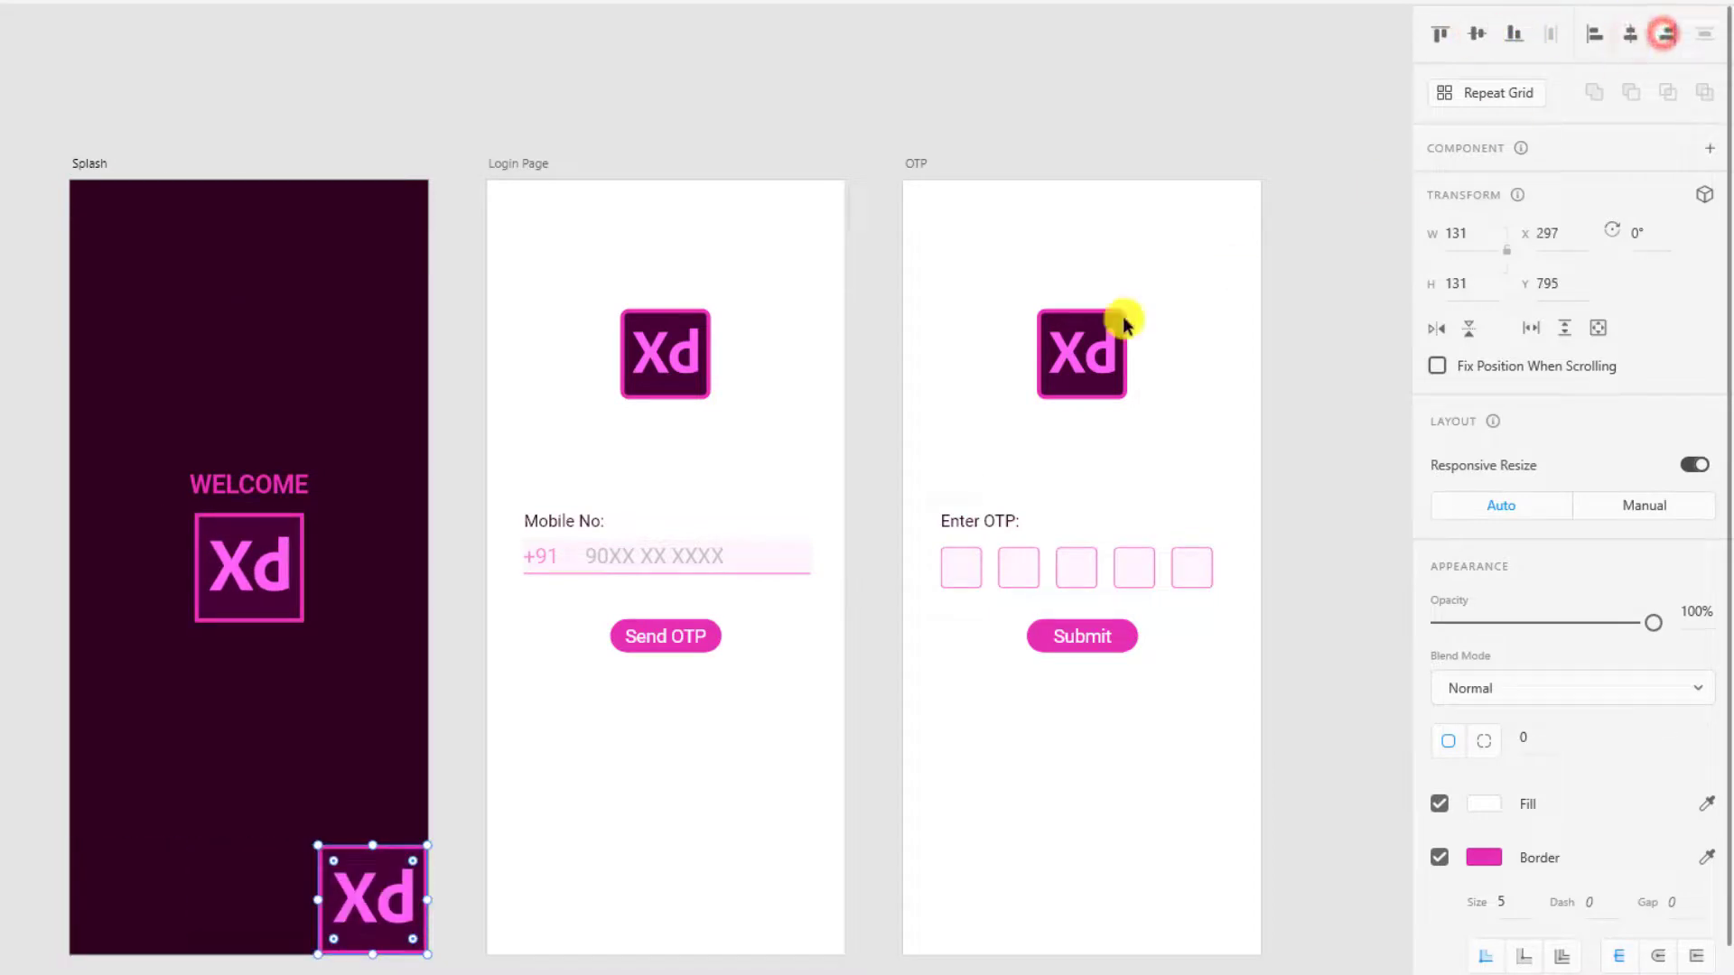
# Step: Turn the copied logo into four 81 × 81 logos scattered unevenly above WELCOME on Splash
pyautogui.moveTo(325, 948); pyautogui.dragTo(160, 383)
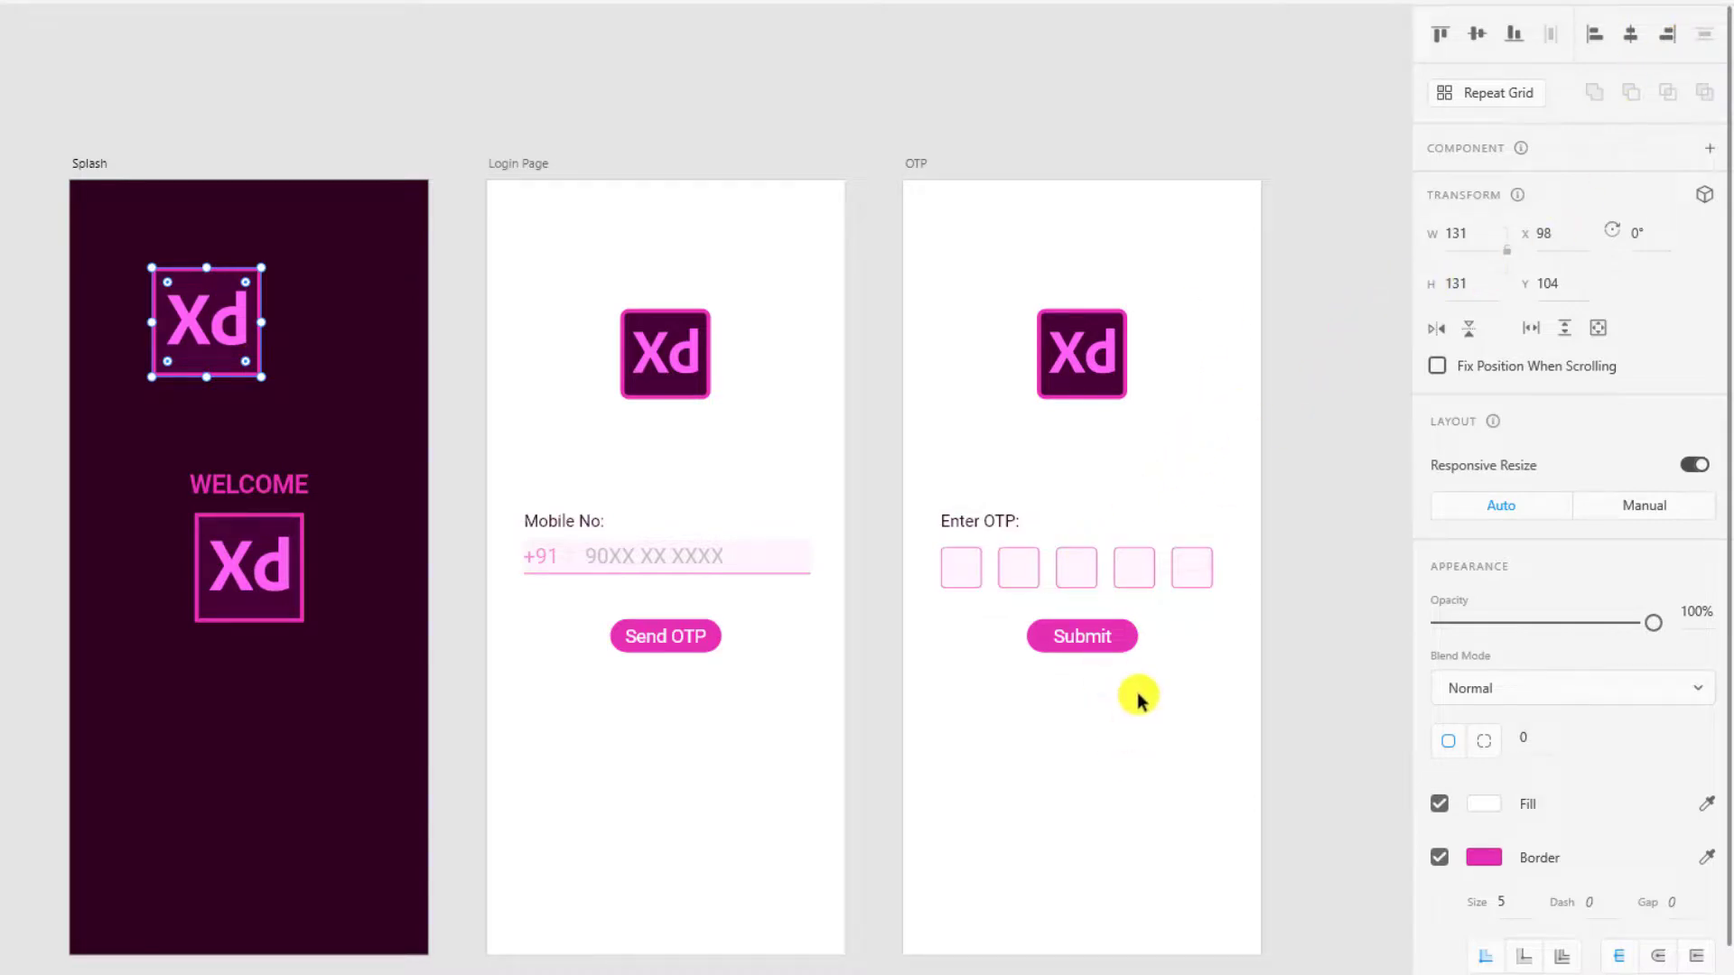
pyautogui.moveTo(219, 330); pyautogui.dragTo(316, 257)
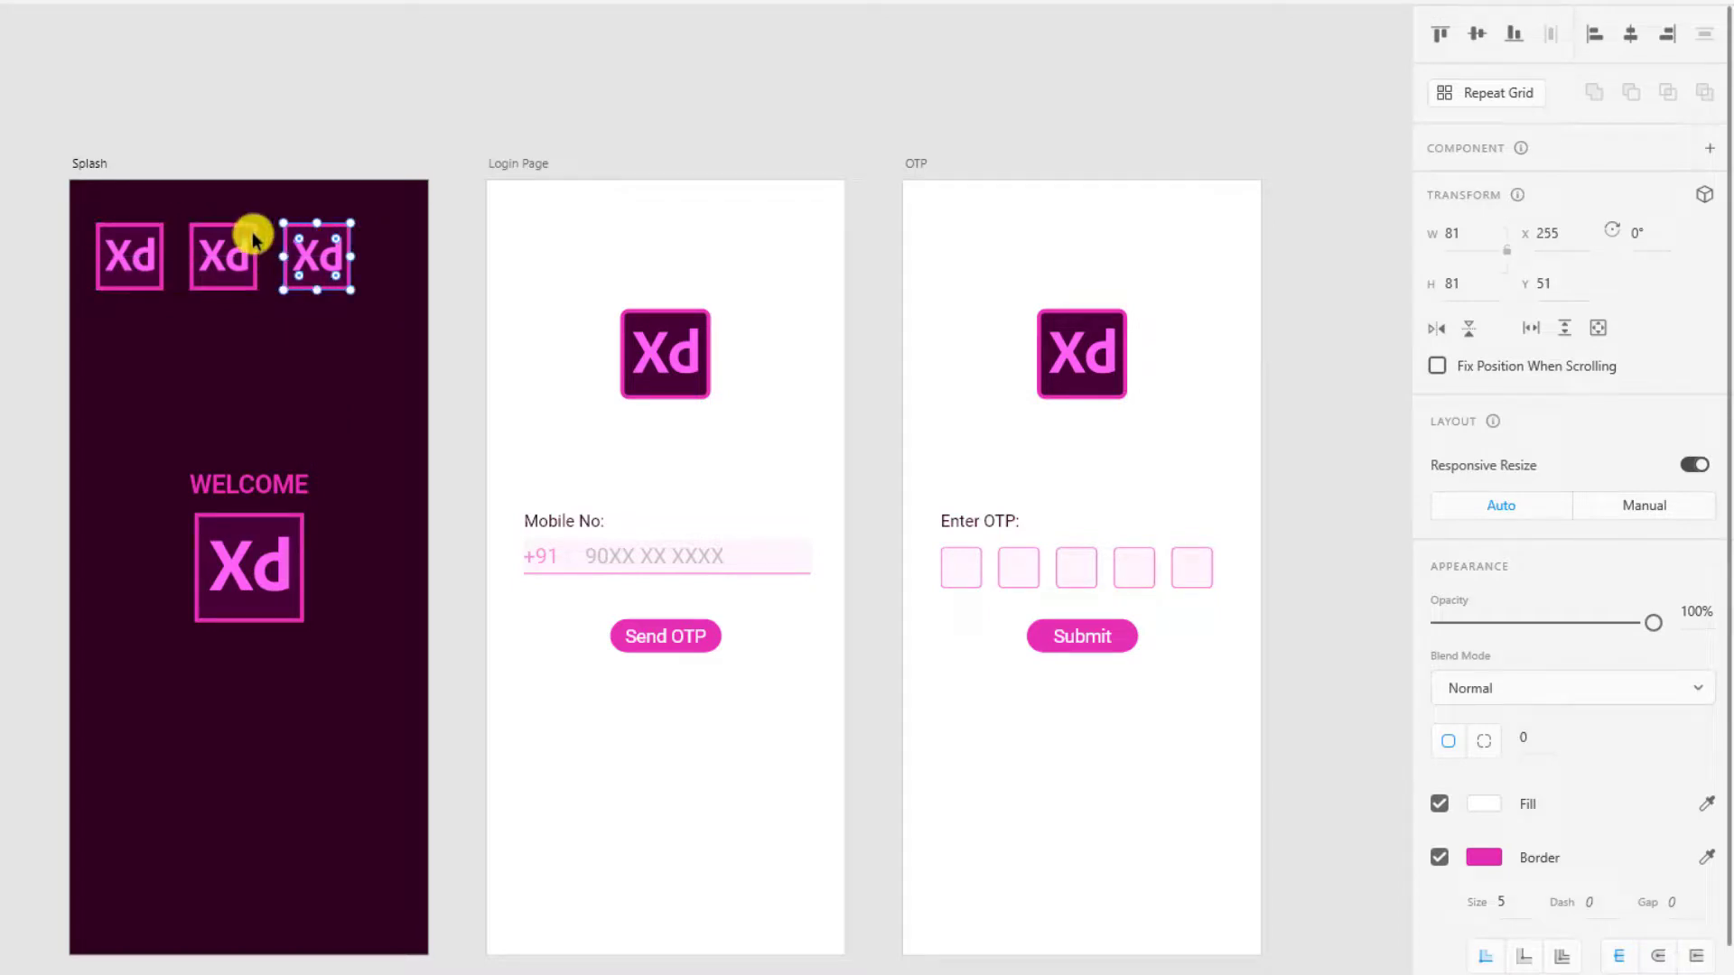
pyautogui.moveTo(302, 255); pyautogui.dragTo(406, 256)
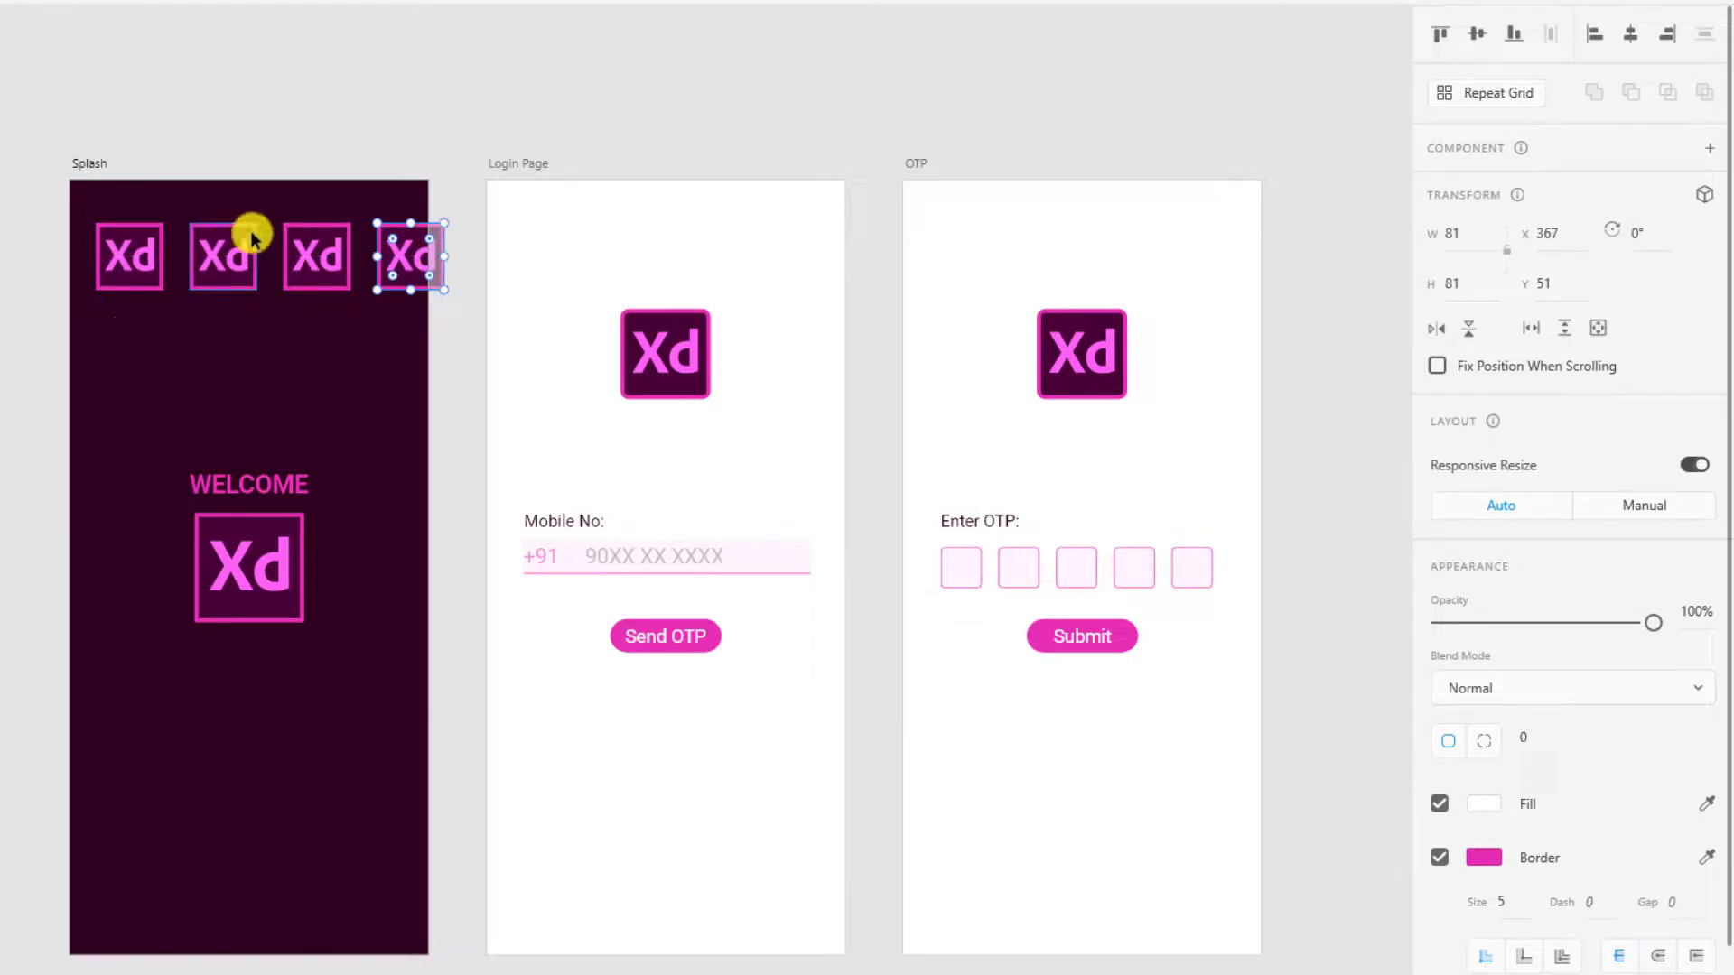
pyautogui.moveTo(220, 256); pyautogui.dragTo(302, 259)
pyautogui.click(275, 356)
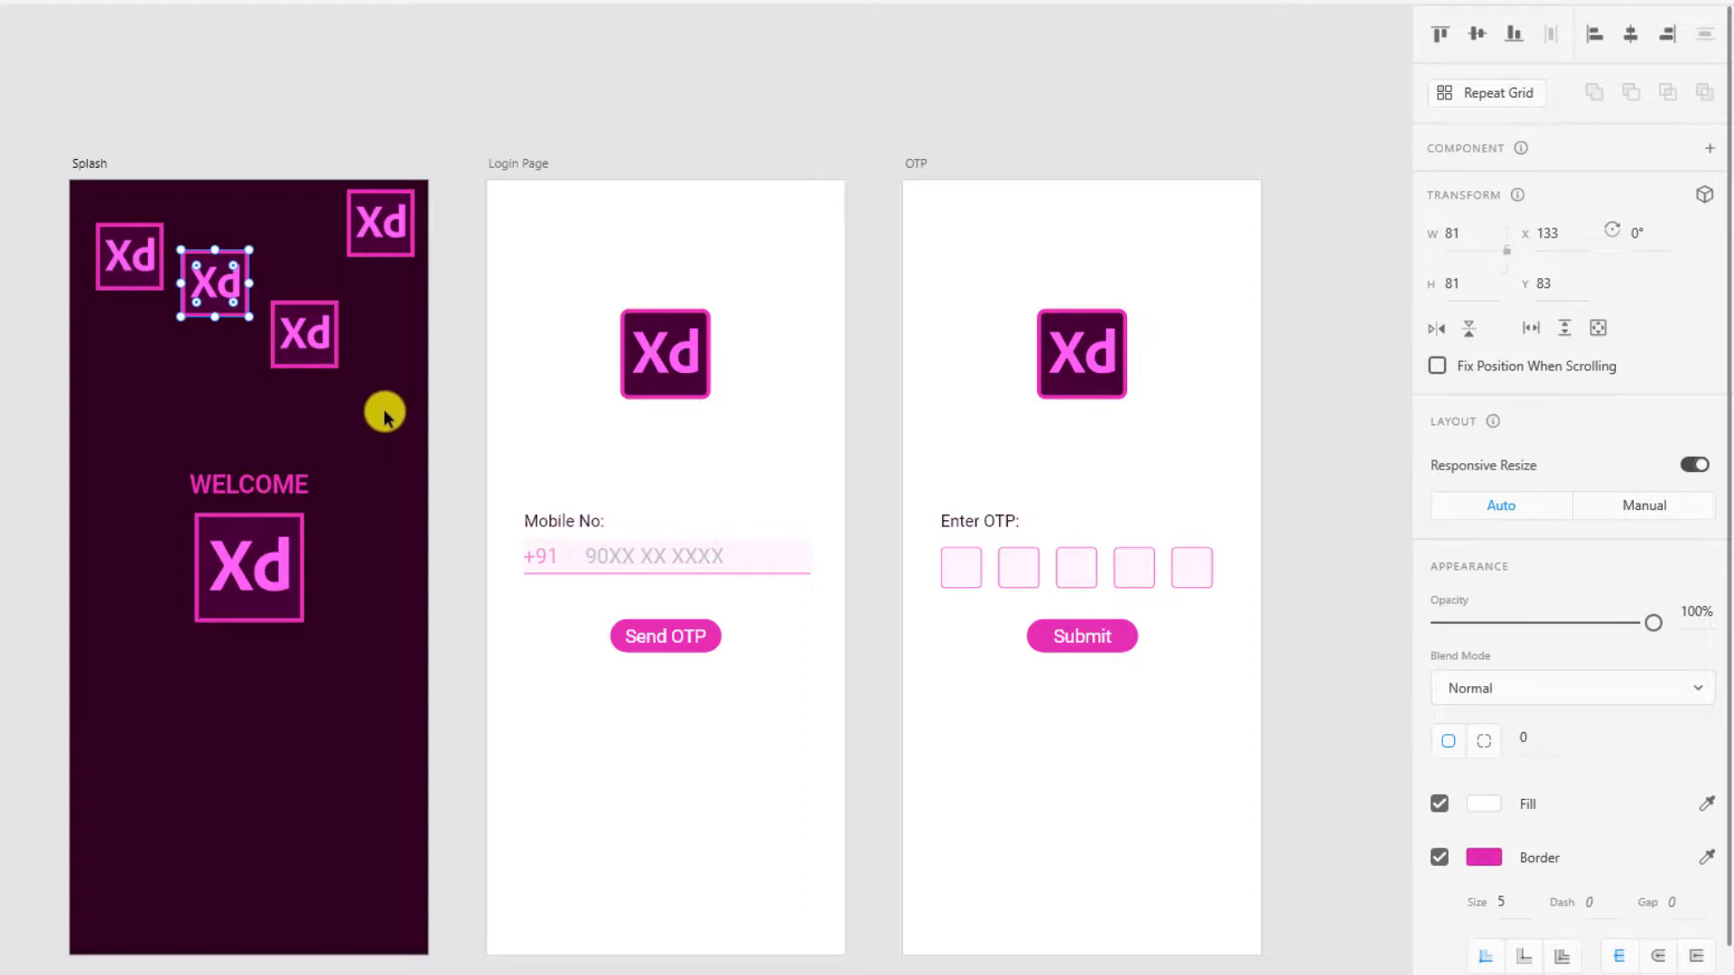
# Step: Align the four small Xd logos above WELCOME to their vertical middle and distribute them horizontally
pyautogui.moveTo(81, 384); pyautogui.dragTo(447, 81)
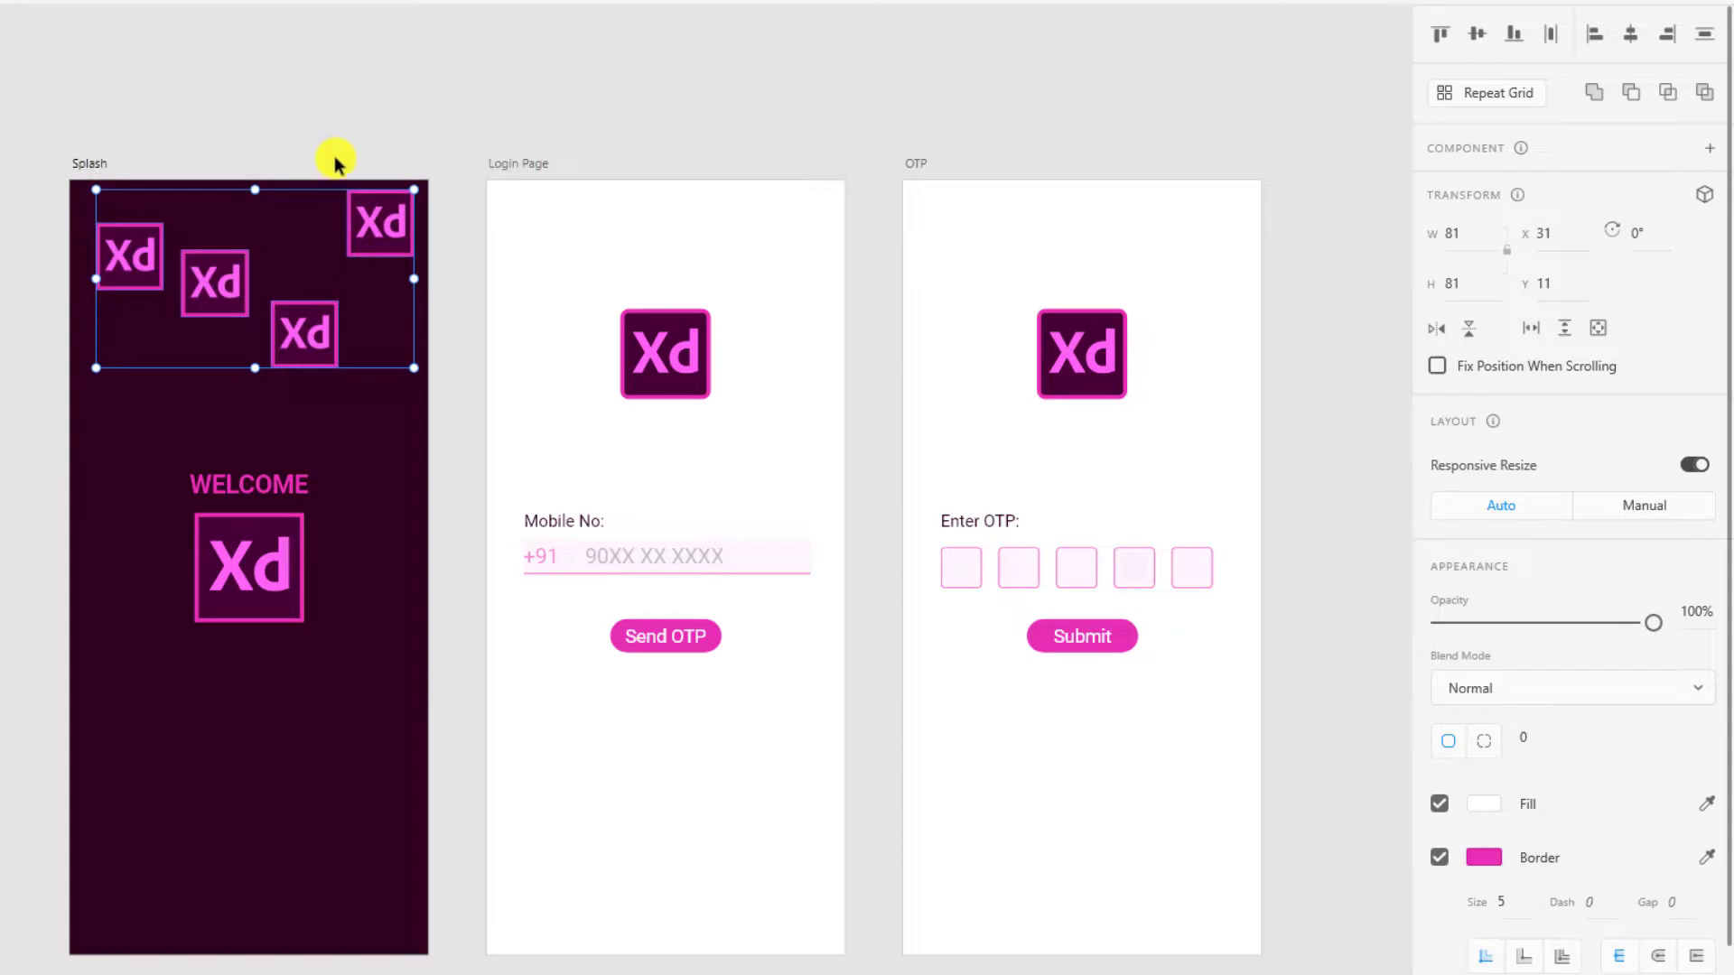
pyautogui.click(1478, 36)
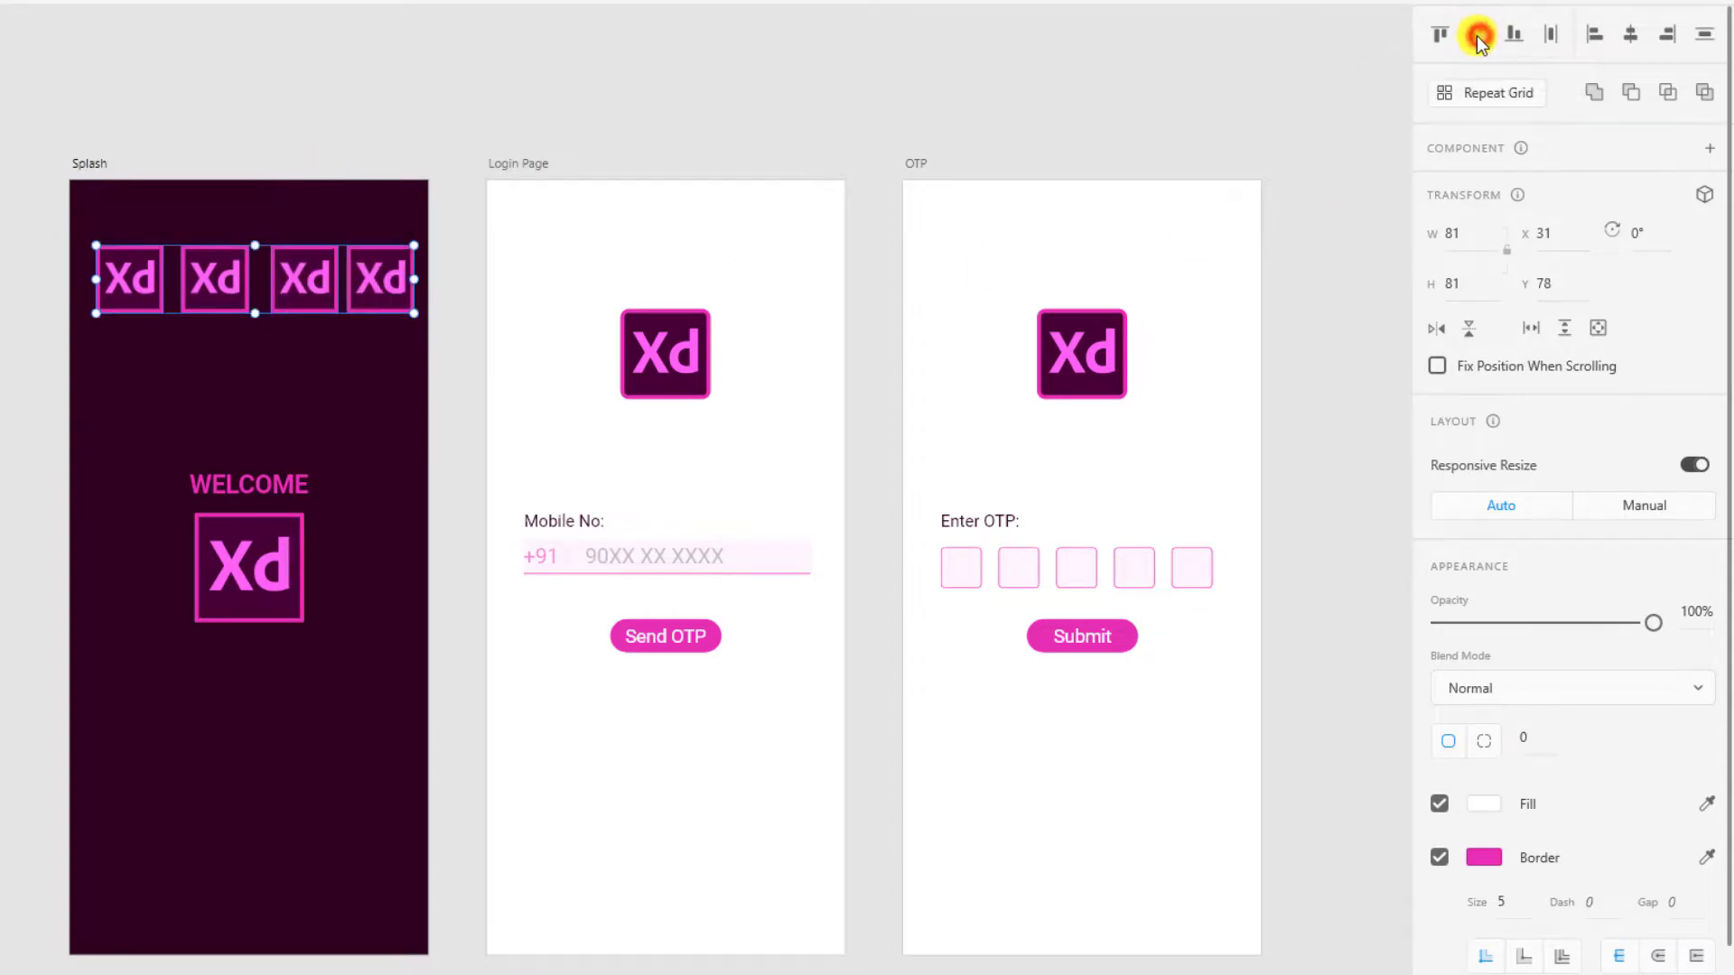
pyautogui.click(1554, 34)
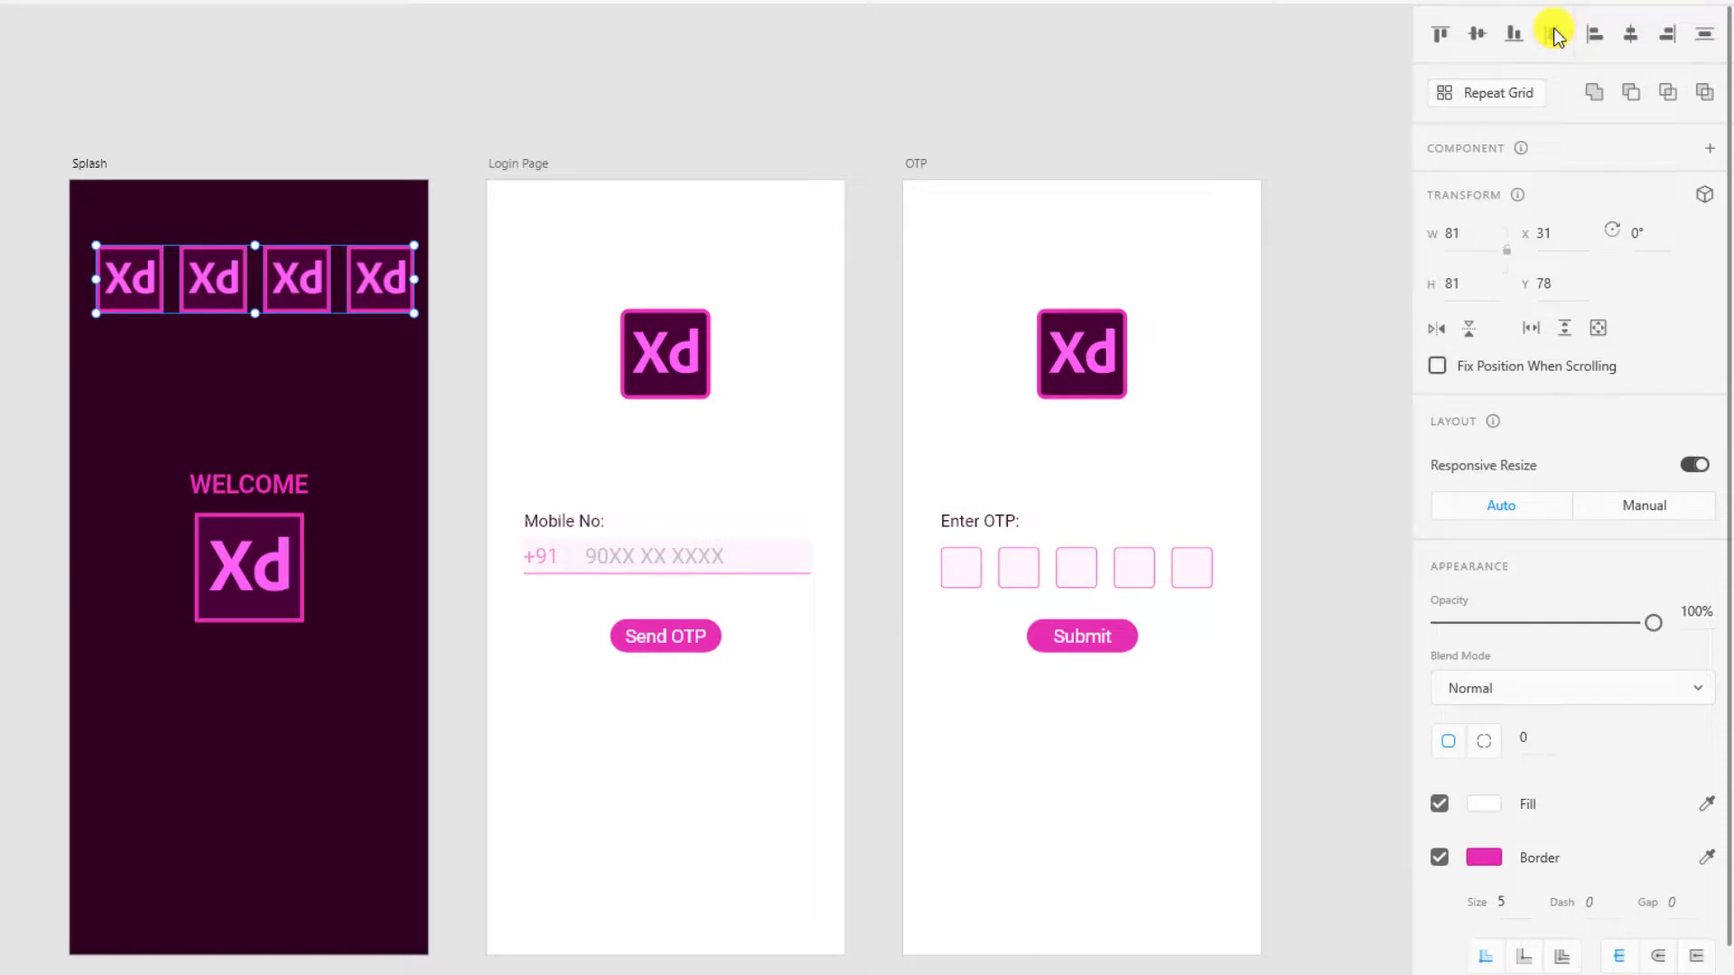
# Step: Move three of the four small Xd logos down to staggered heights on the Splash artboard
pyautogui.click(247, 381)
pyautogui.moveTo(210, 298); pyautogui.dragTo(217, 400)
pyautogui.moveTo(287, 307); pyautogui.dragTo(288, 513)
pyautogui.moveTo(395, 286); pyautogui.dragTo(392, 640)
# Step: Align the four small Xd logos on their horizontal centres, distribute them vertically, and move the column beside Splash's left edge
pyautogui.click(307, 503)
pyautogui.keyDown('shift'); pyautogui.click(233, 388); pyautogui.keyUp('shift')
pyautogui.keyDown('shift'); pyautogui.click(160, 300); pyautogui.keyUp('shift')
pyautogui.keyDown('shift'); pyautogui.click(371, 638); pyautogui.keyUp('shift')
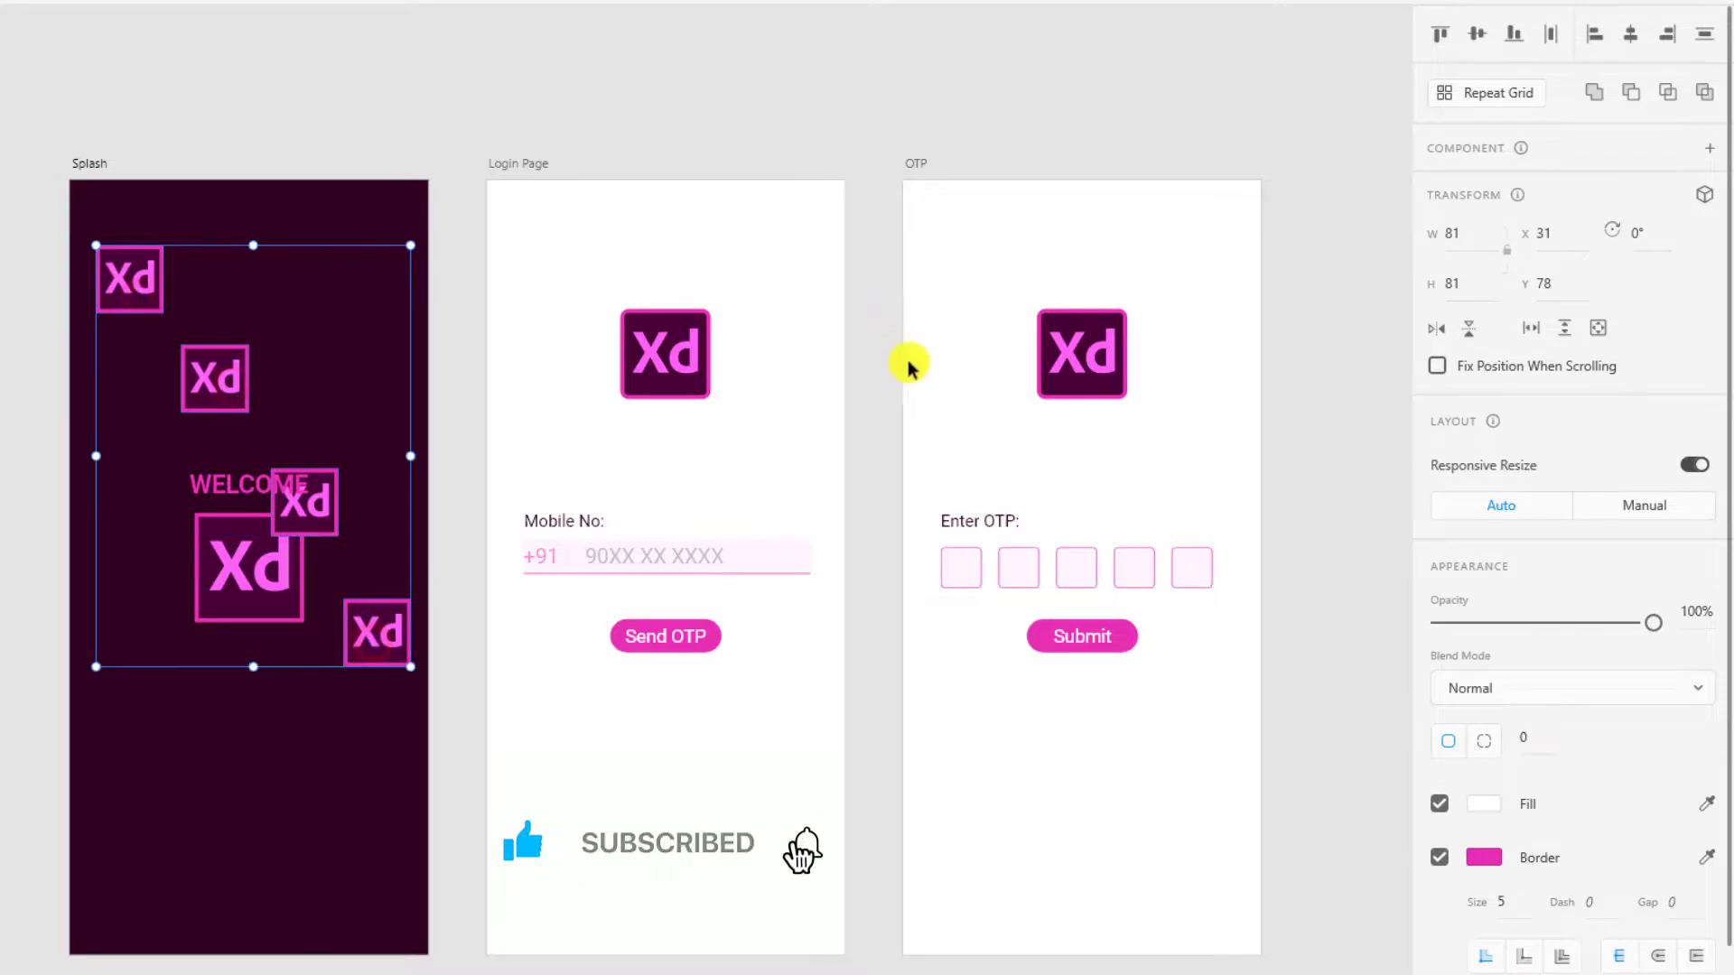
pyautogui.click(1631, 34)
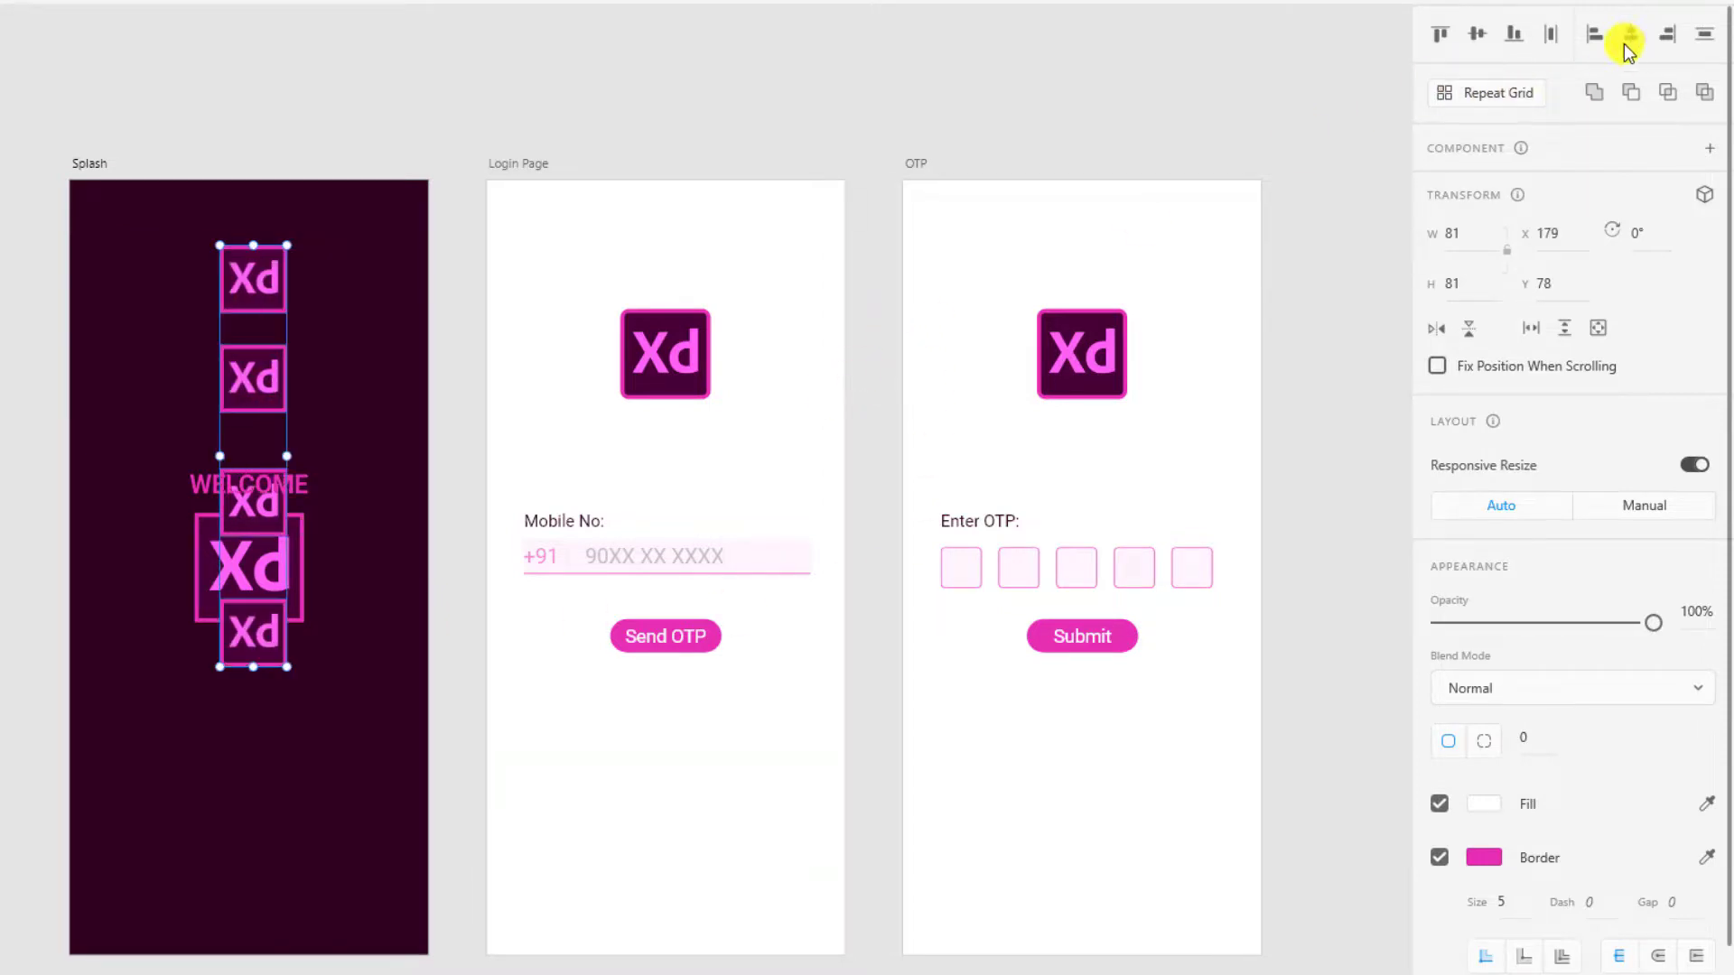
pyautogui.click(1703, 36)
pyautogui.moveTo(252, 385); pyautogui.dragTo(130, 390)
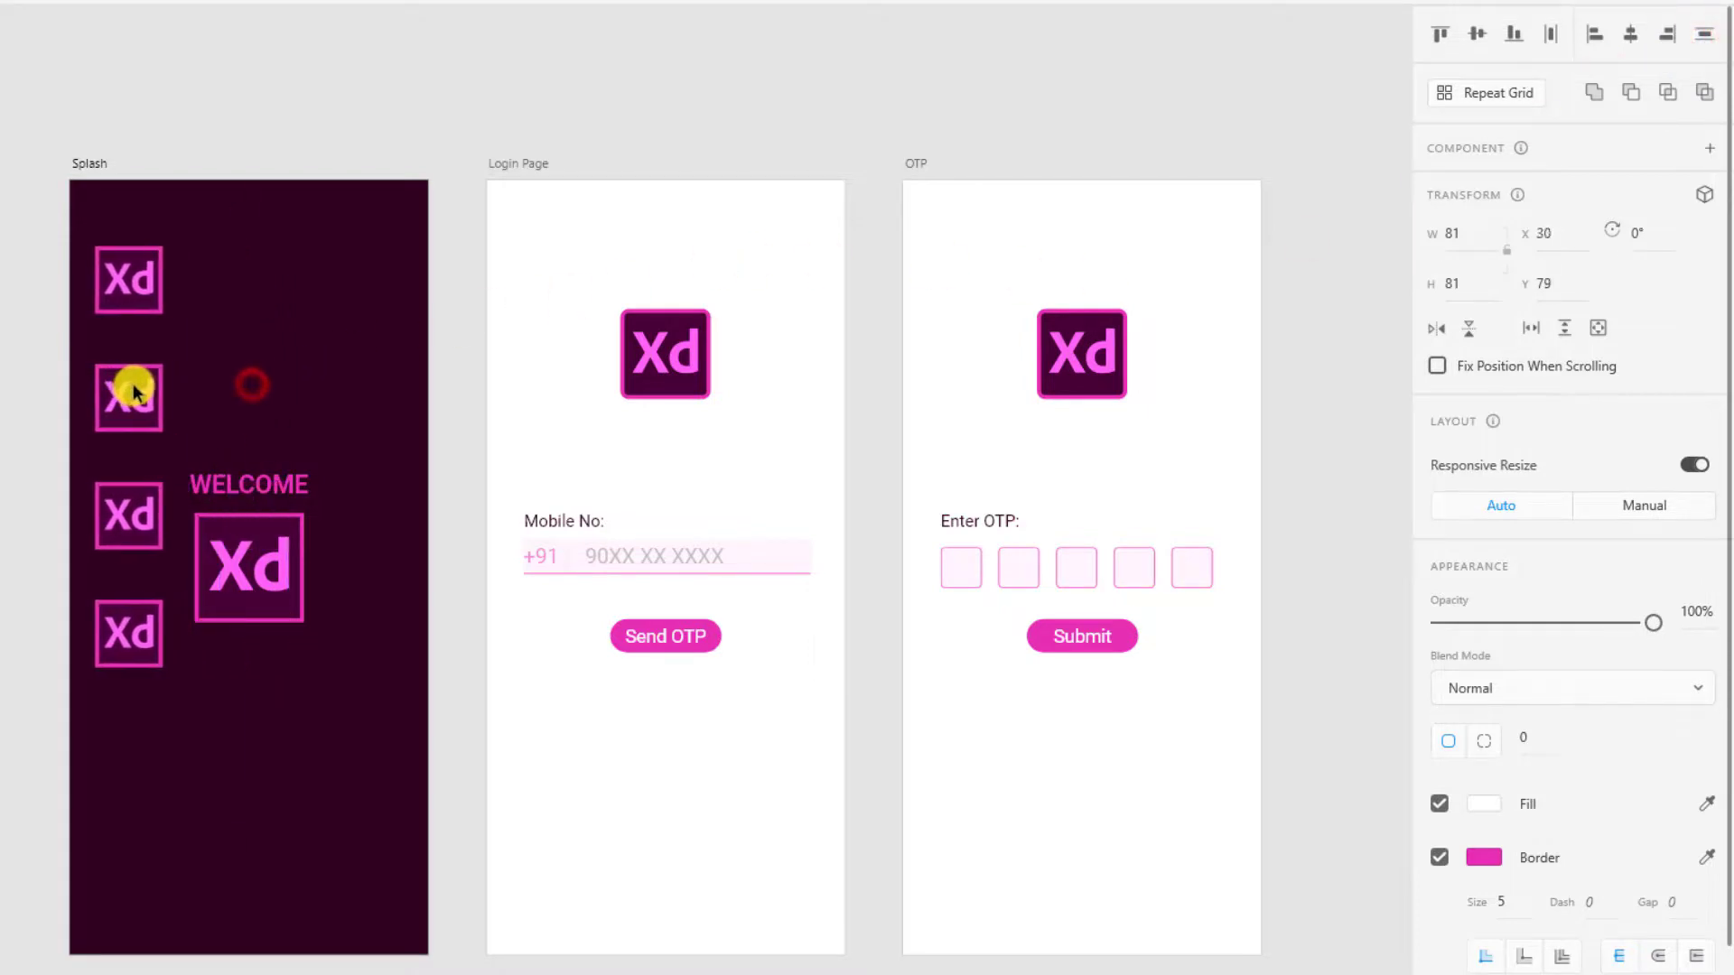
pyautogui.click(276, 393)
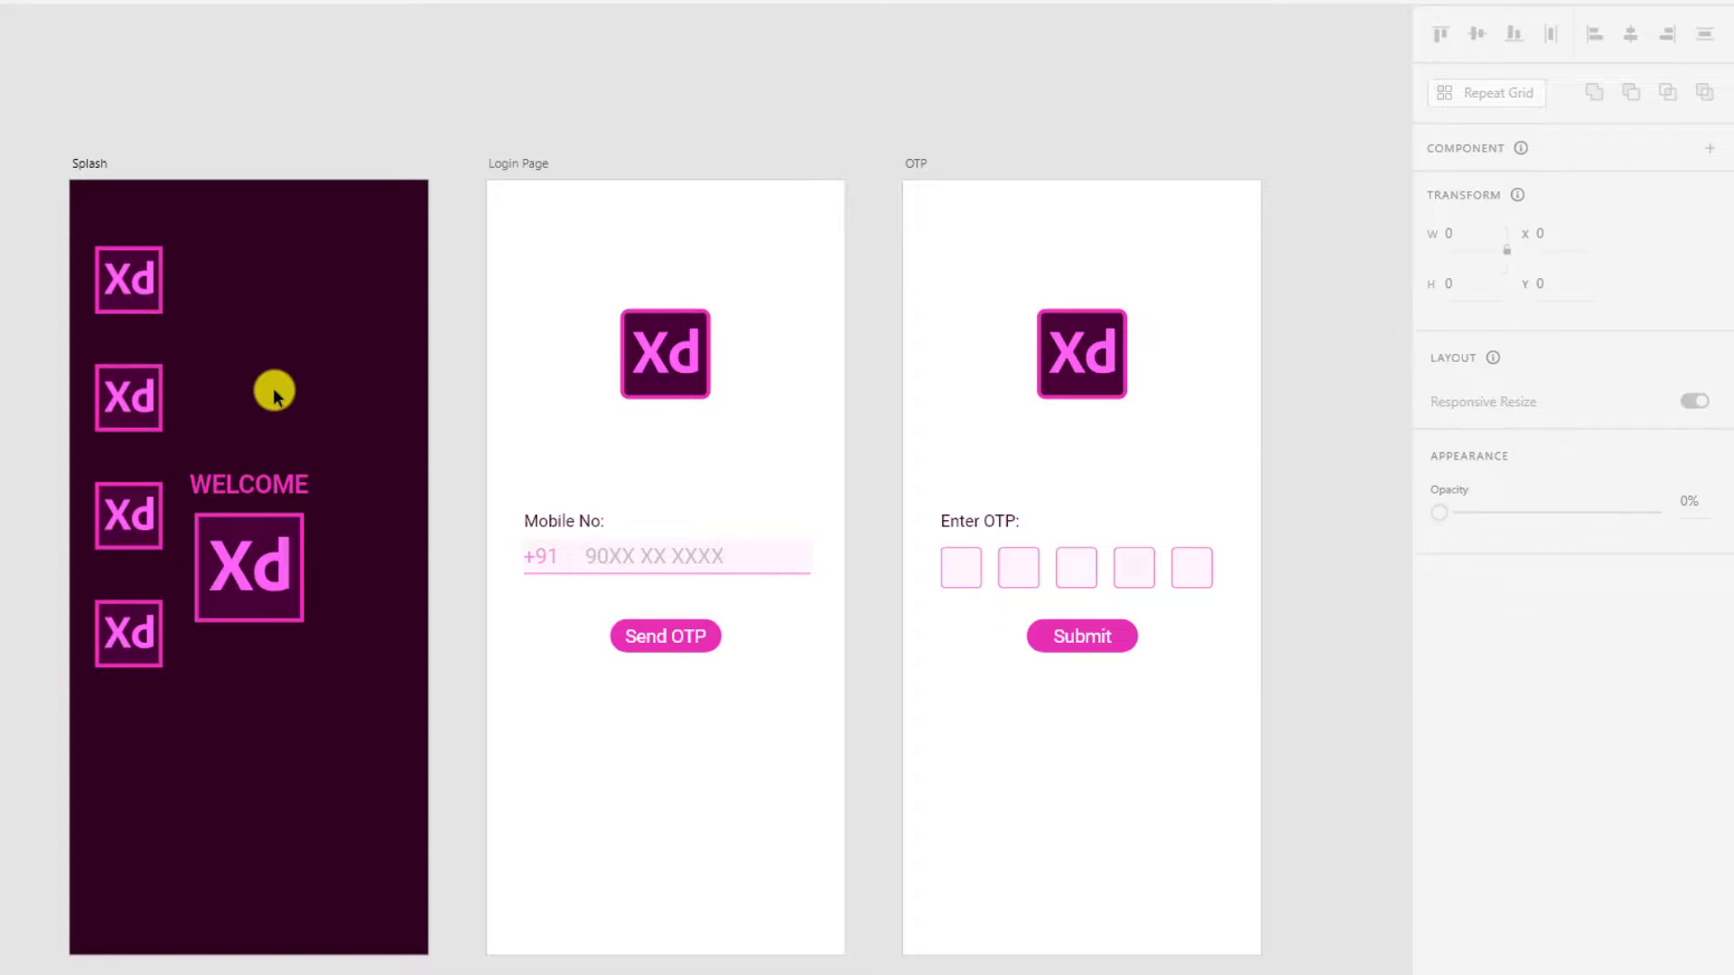
# Step: Delete the column of four small logos and place a copy of the large Xd logo above WELCOME at about X 112, Y 66
pyautogui.moveTo(143, 223); pyautogui.dragTo(124, 820)
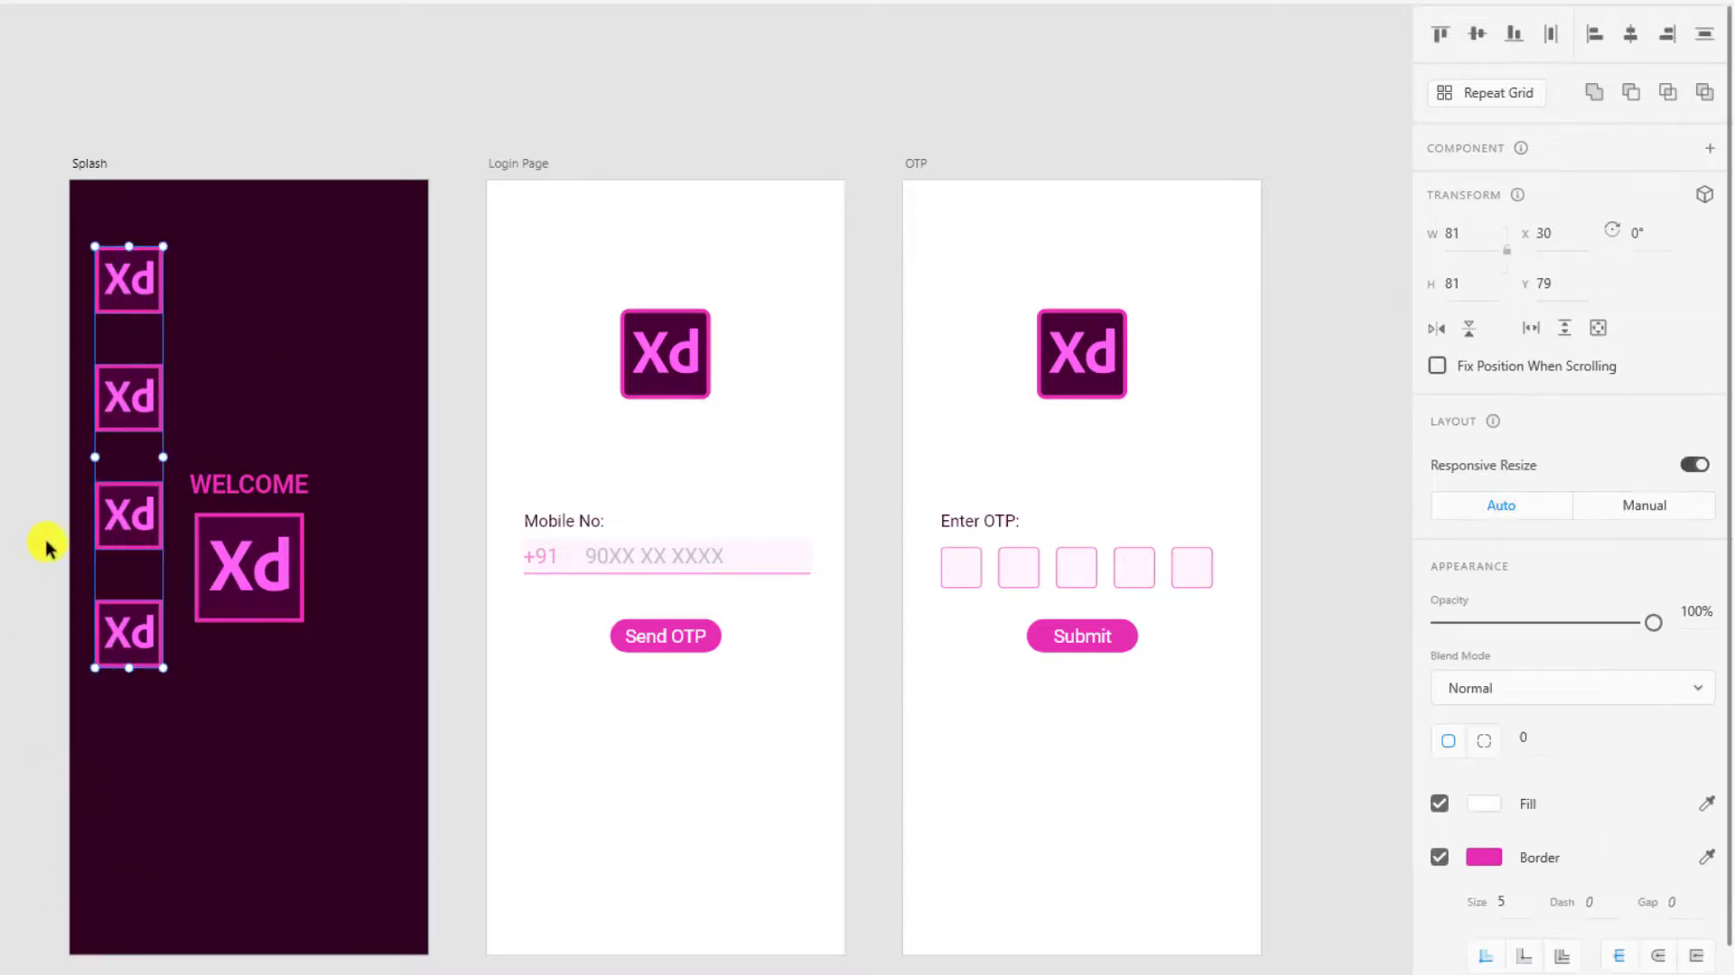
pyautogui.press('Delete')
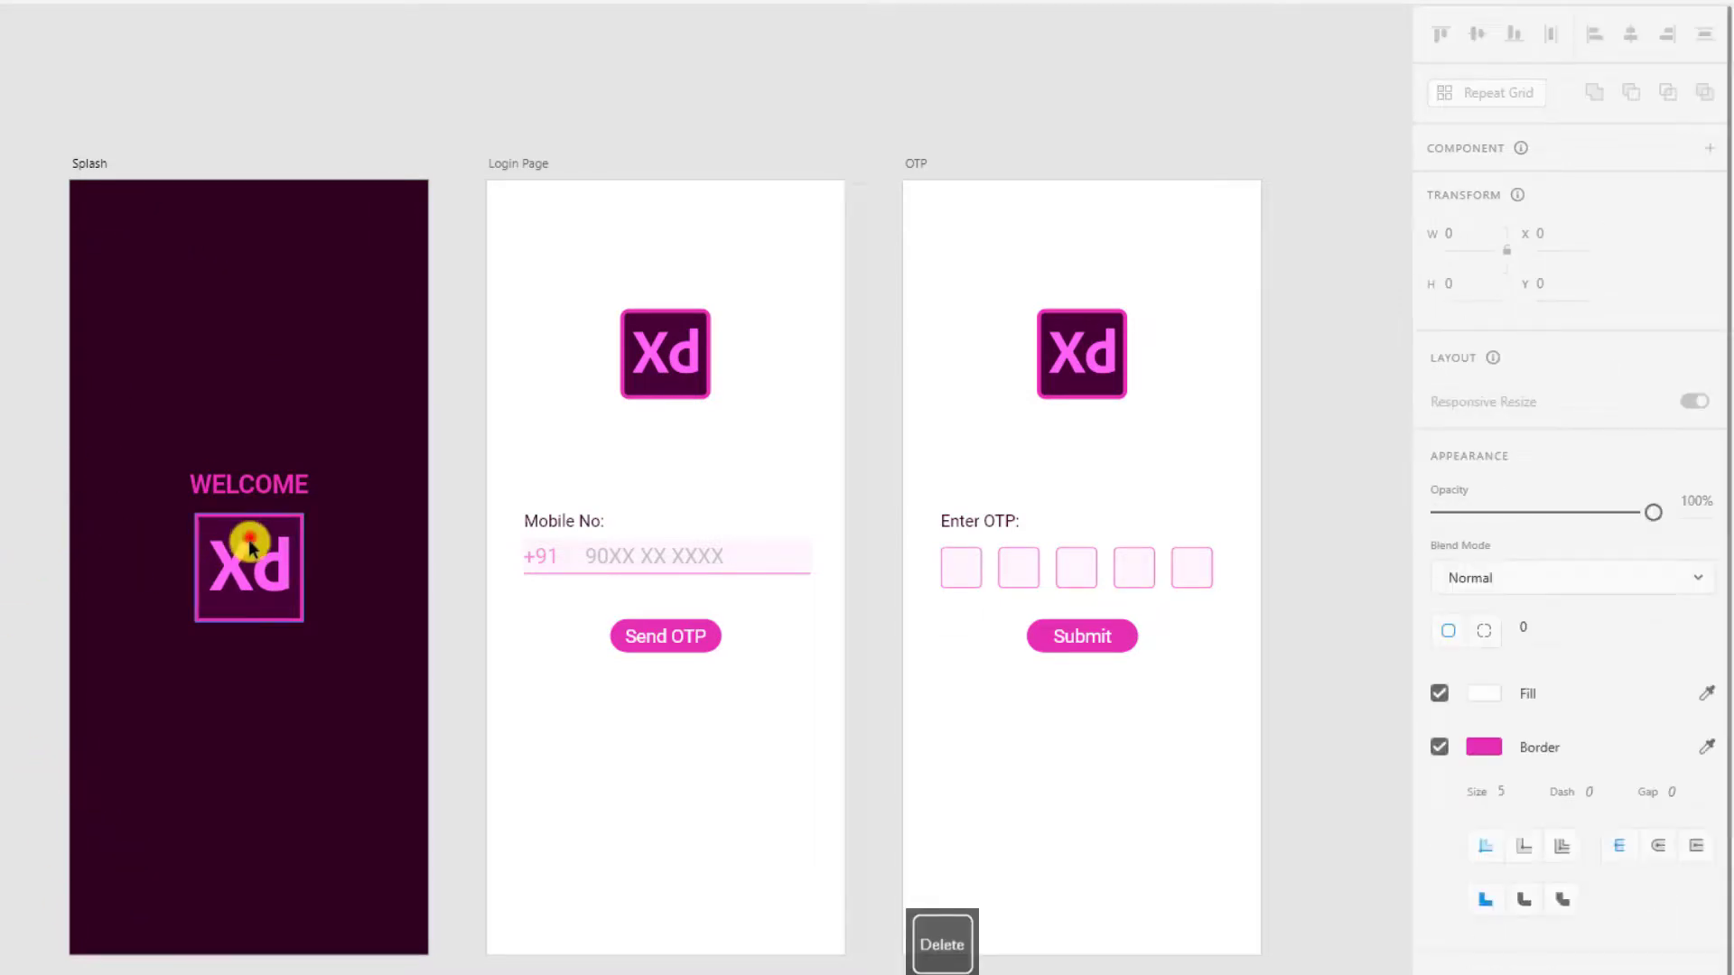
pyautogui.click(252, 539)
pyautogui.moveTo(280, 553); pyautogui.dragTo(249, 276)
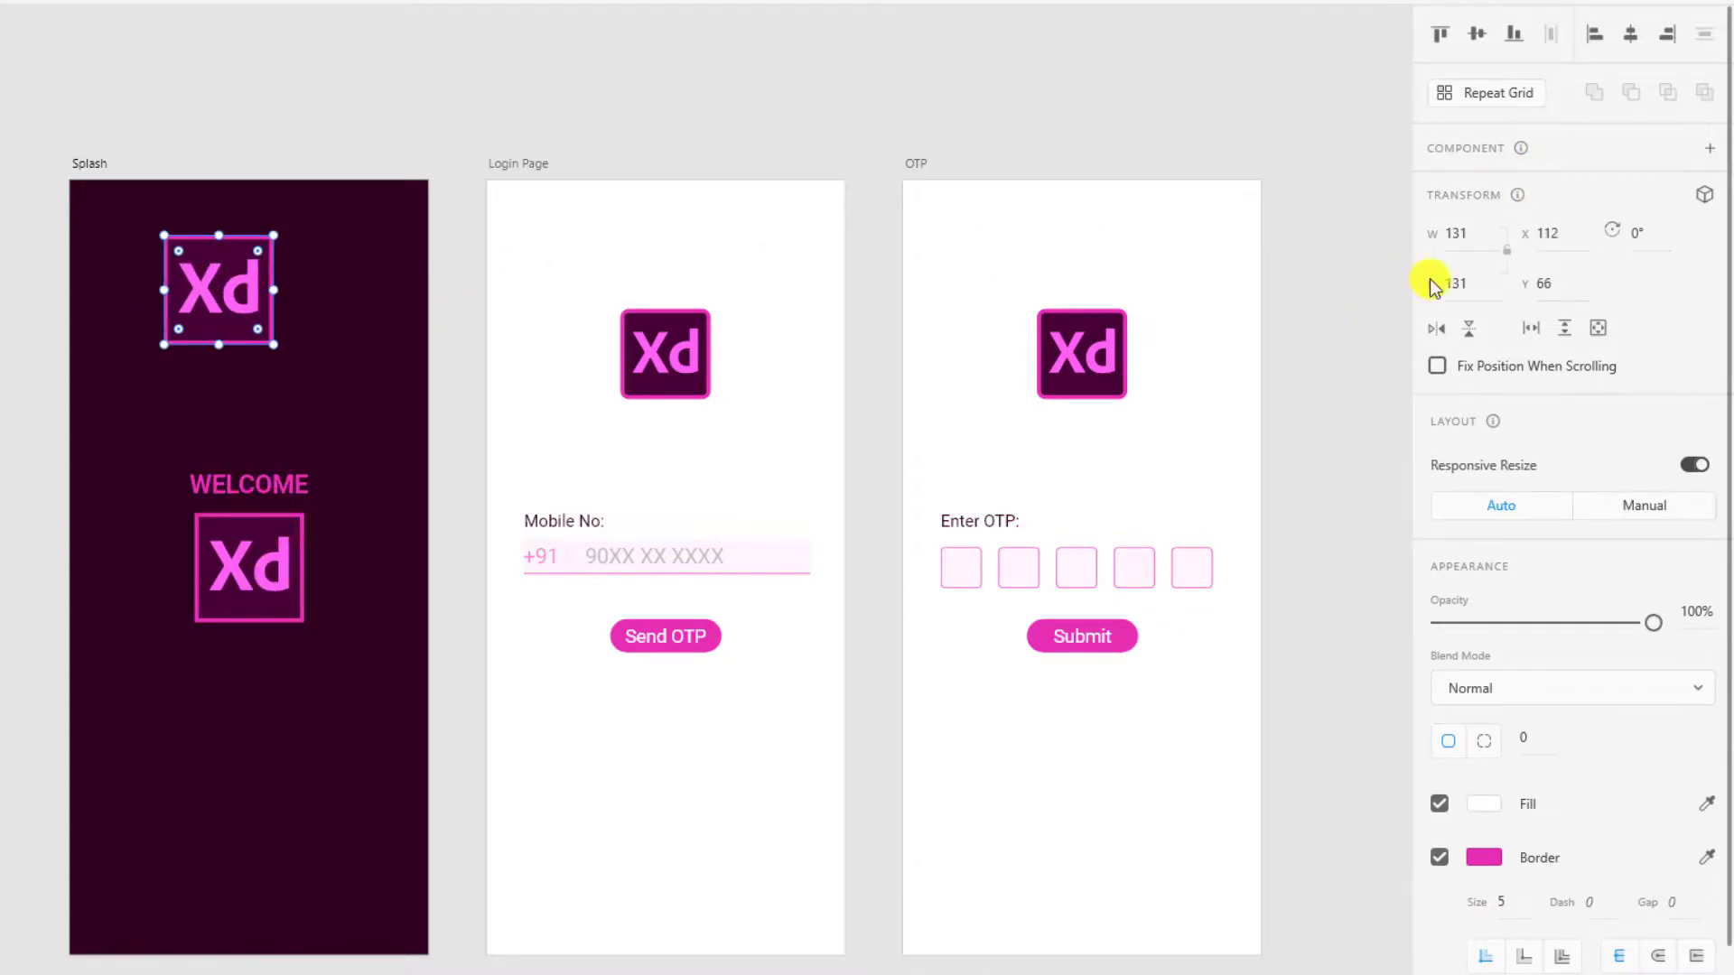
# Step: Set the copied Xd logo's width and height to 1000
pyautogui.click(1478, 236)
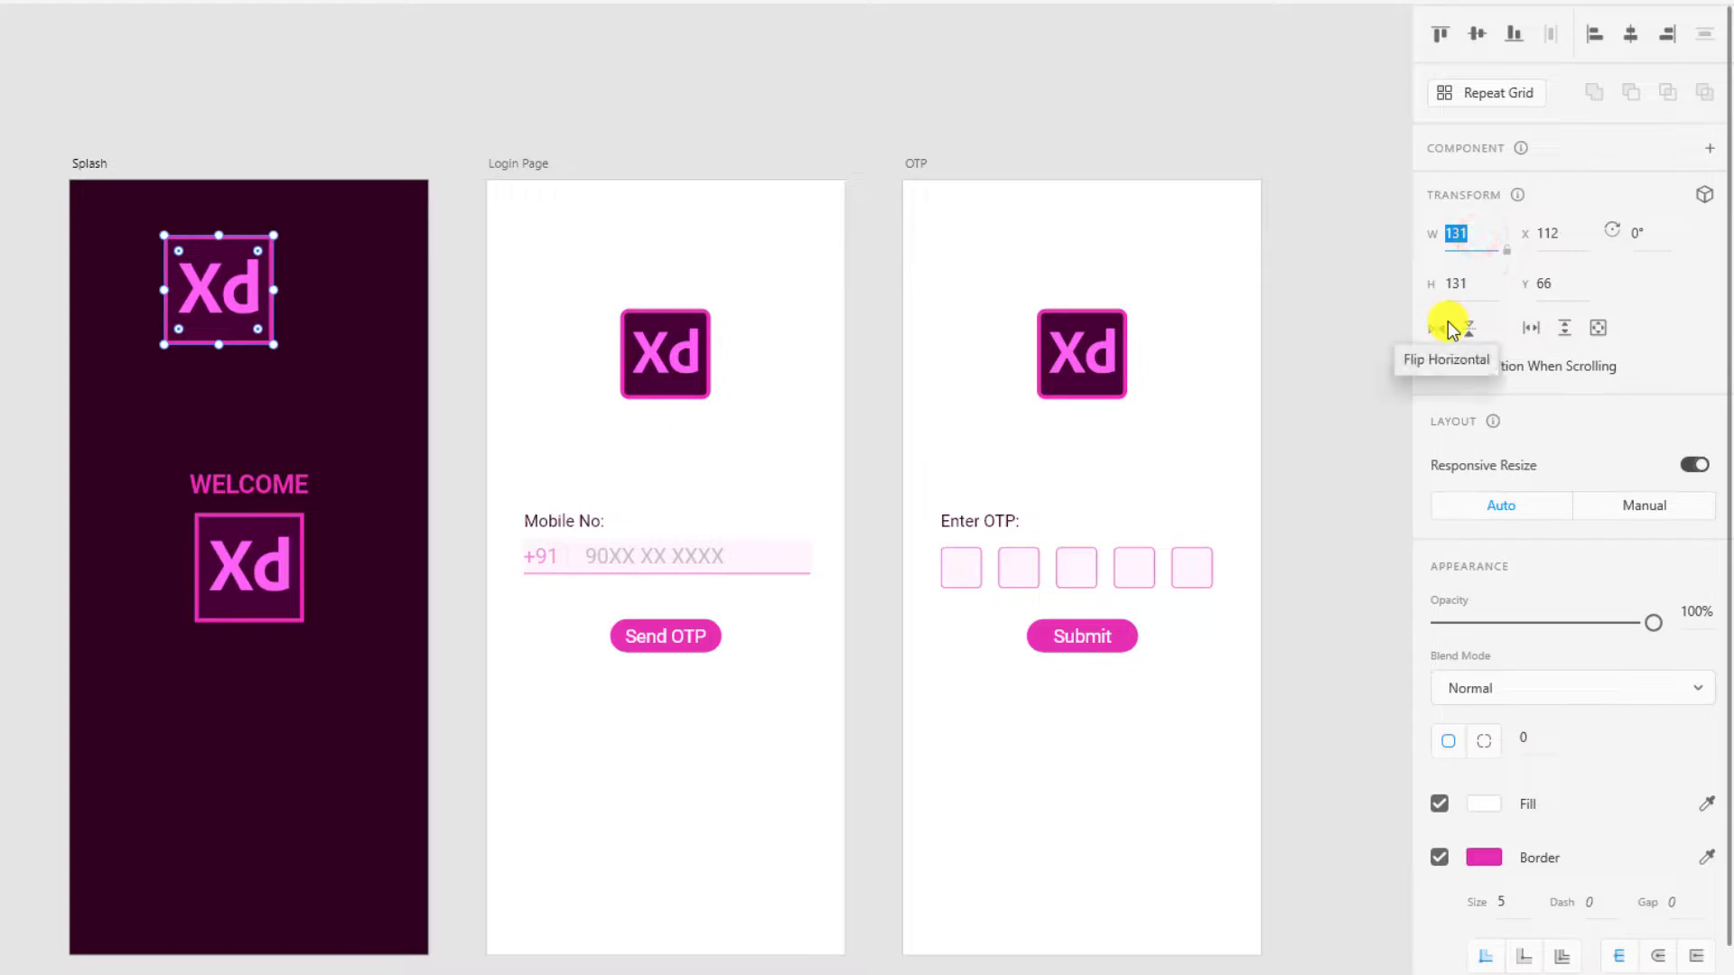
pyautogui.click(1490, 246)
pyautogui.click(1489, 273)
pyautogui.click(1486, 238)
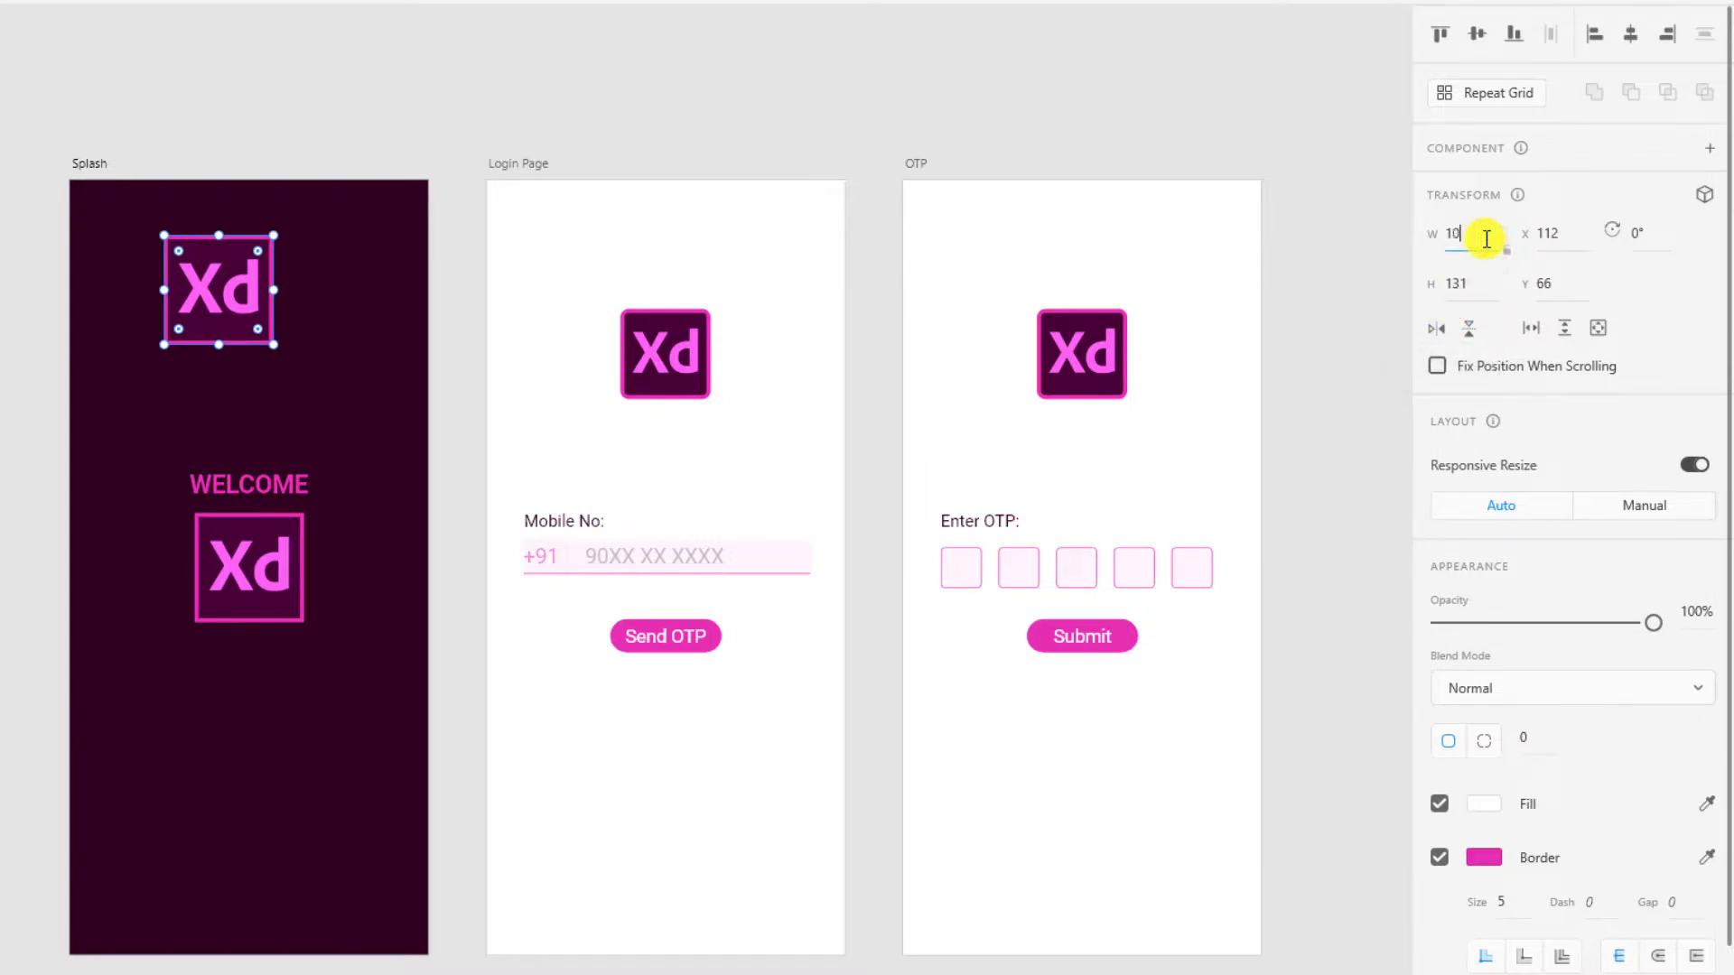
pyautogui.press('Tab')
pyautogui.write('1000')
pyautogui.press('Return')
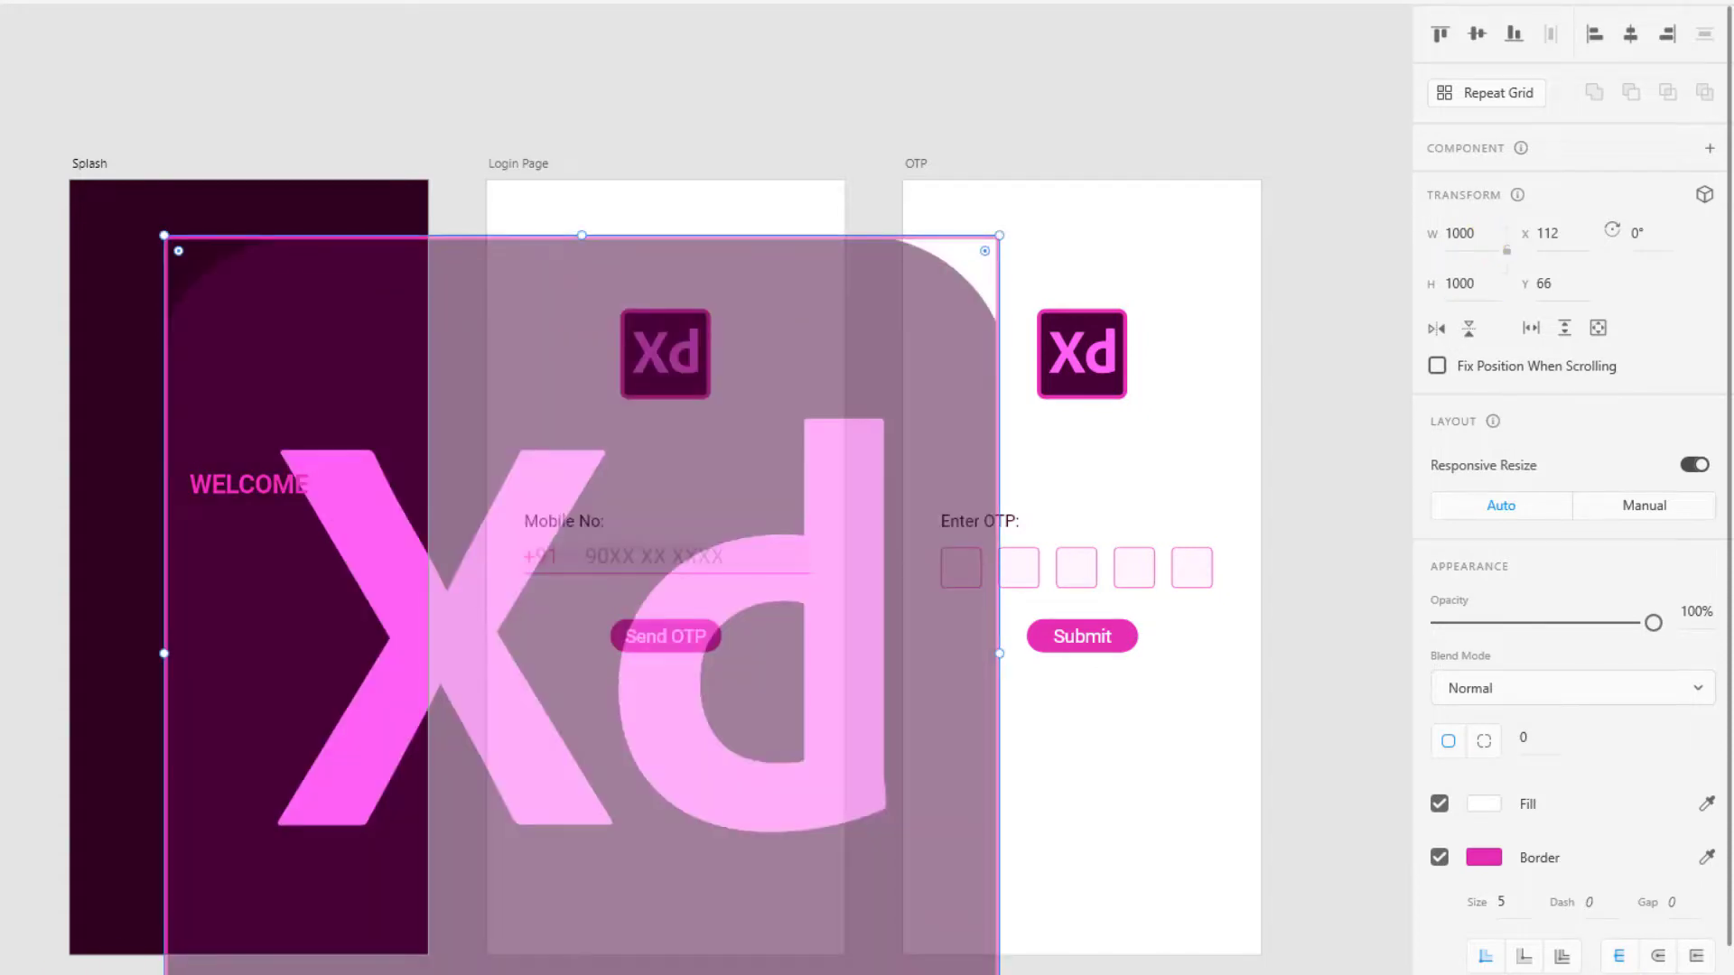
# Step: Scale the copied logo down to about 119 × 119 and move it to about X 214, Y 98
pyautogui.moveTo(998, 971); pyautogui.dragTo(325, 340)
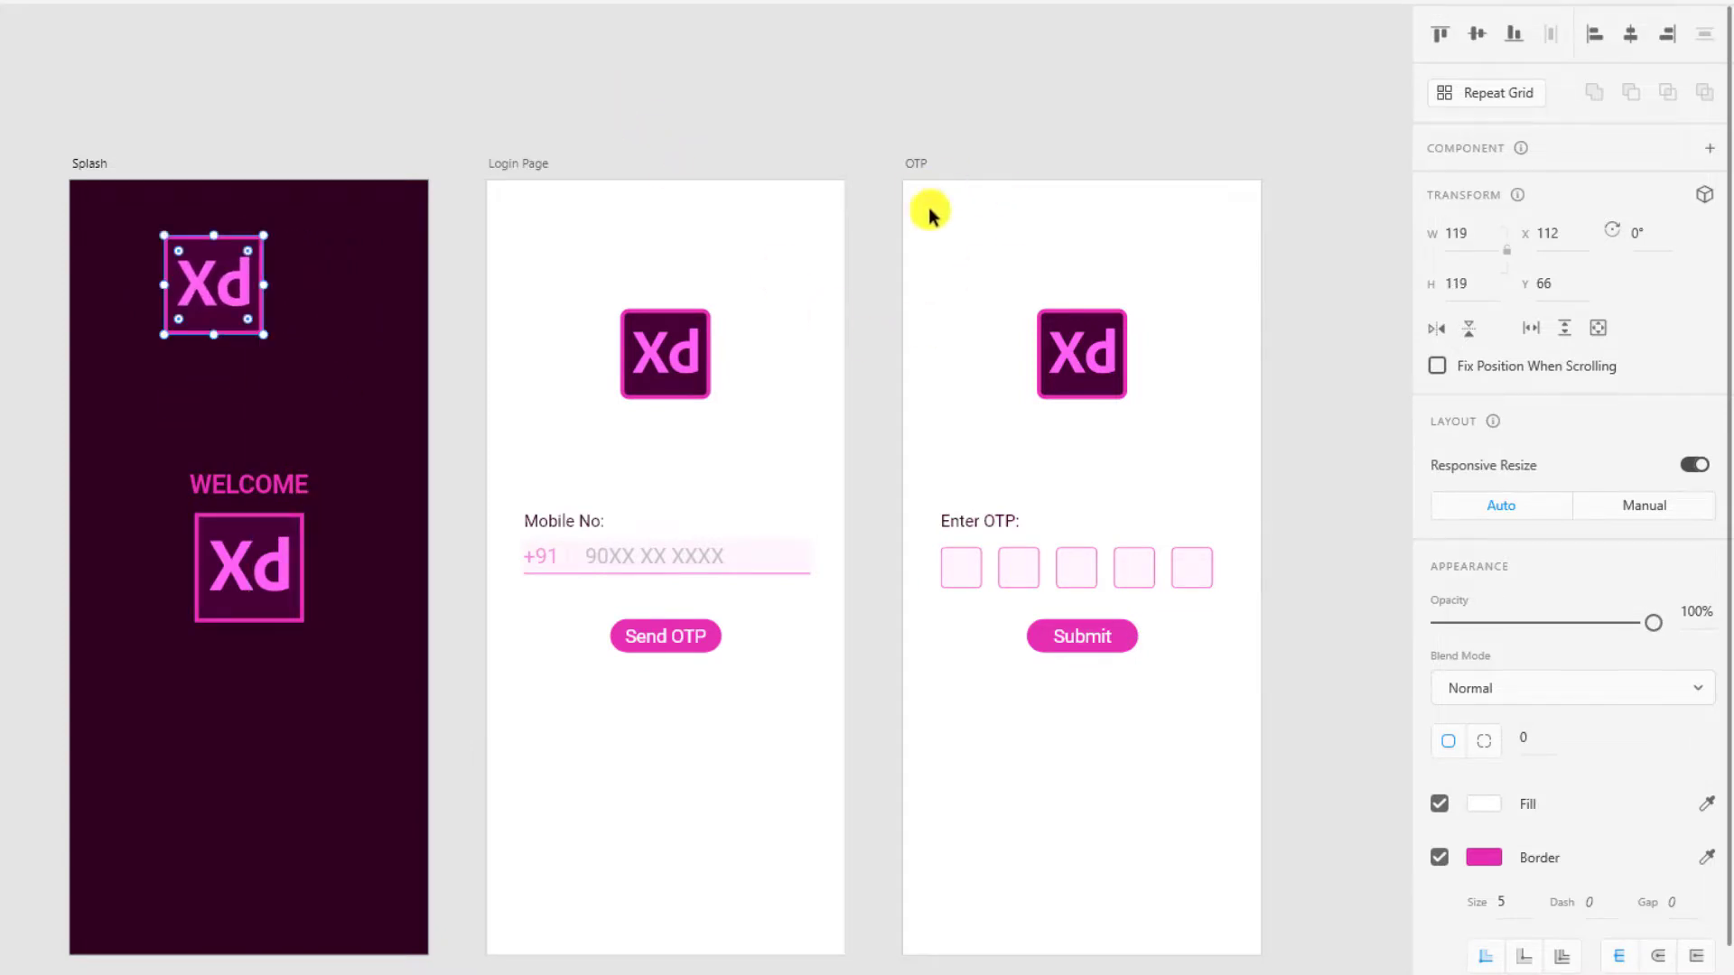
pyautogui.click(1461, 238)
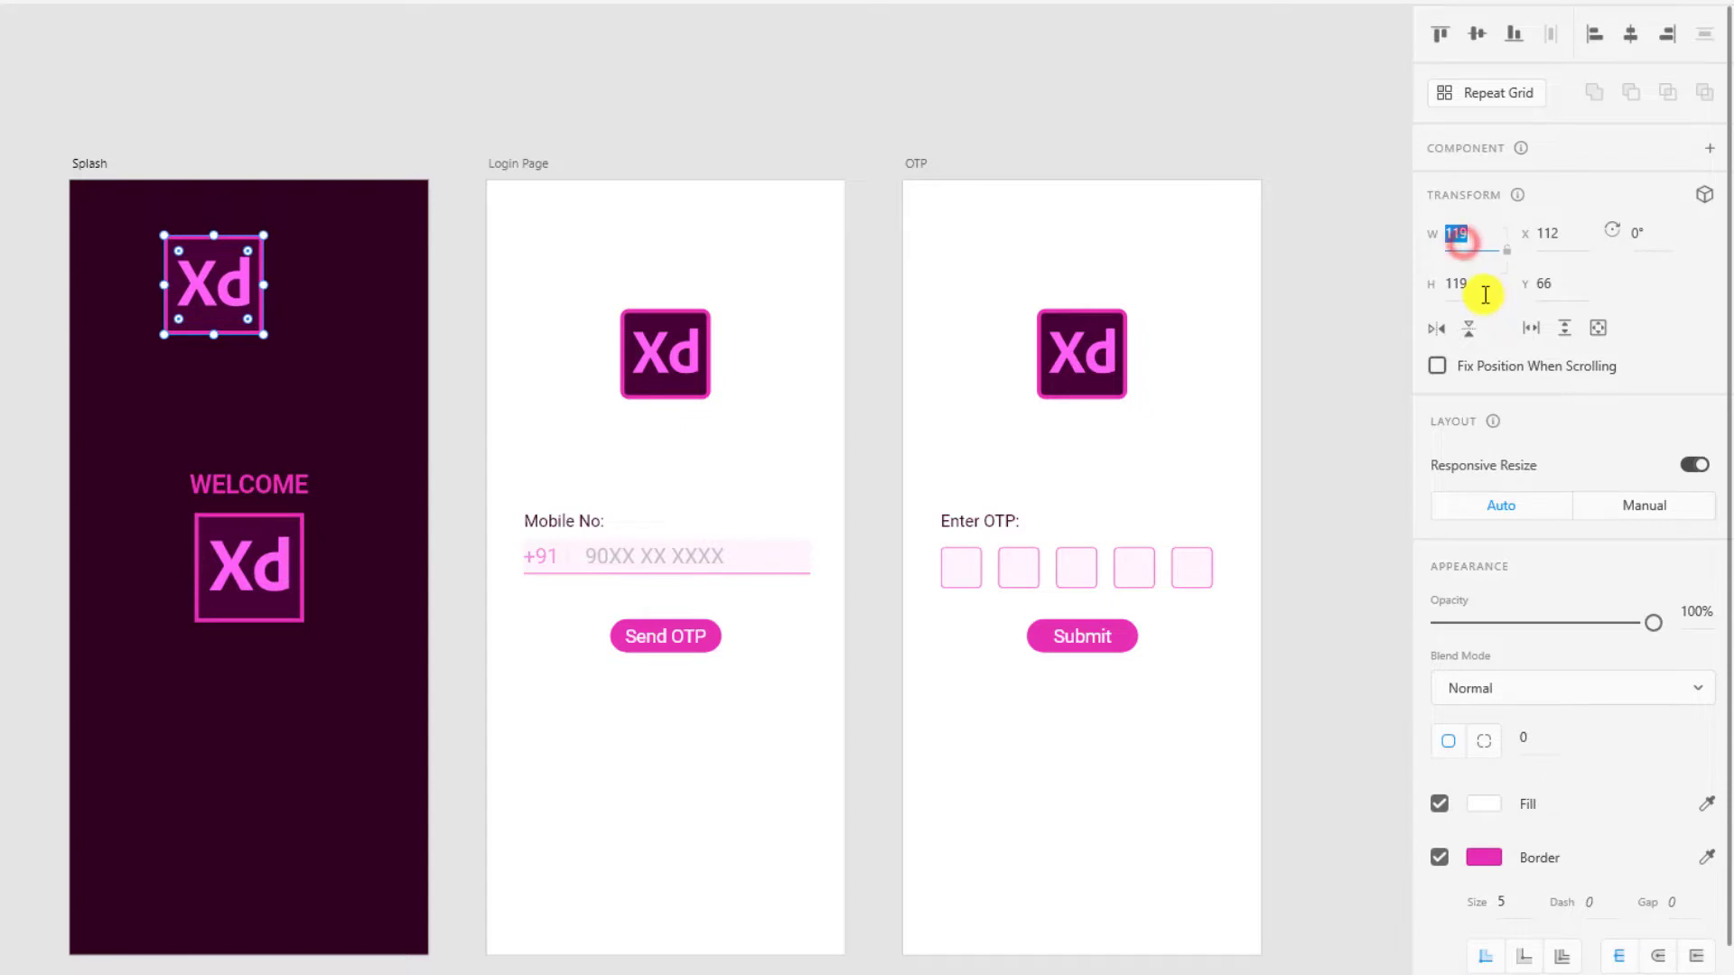
pyautogui.click(1550, 233)
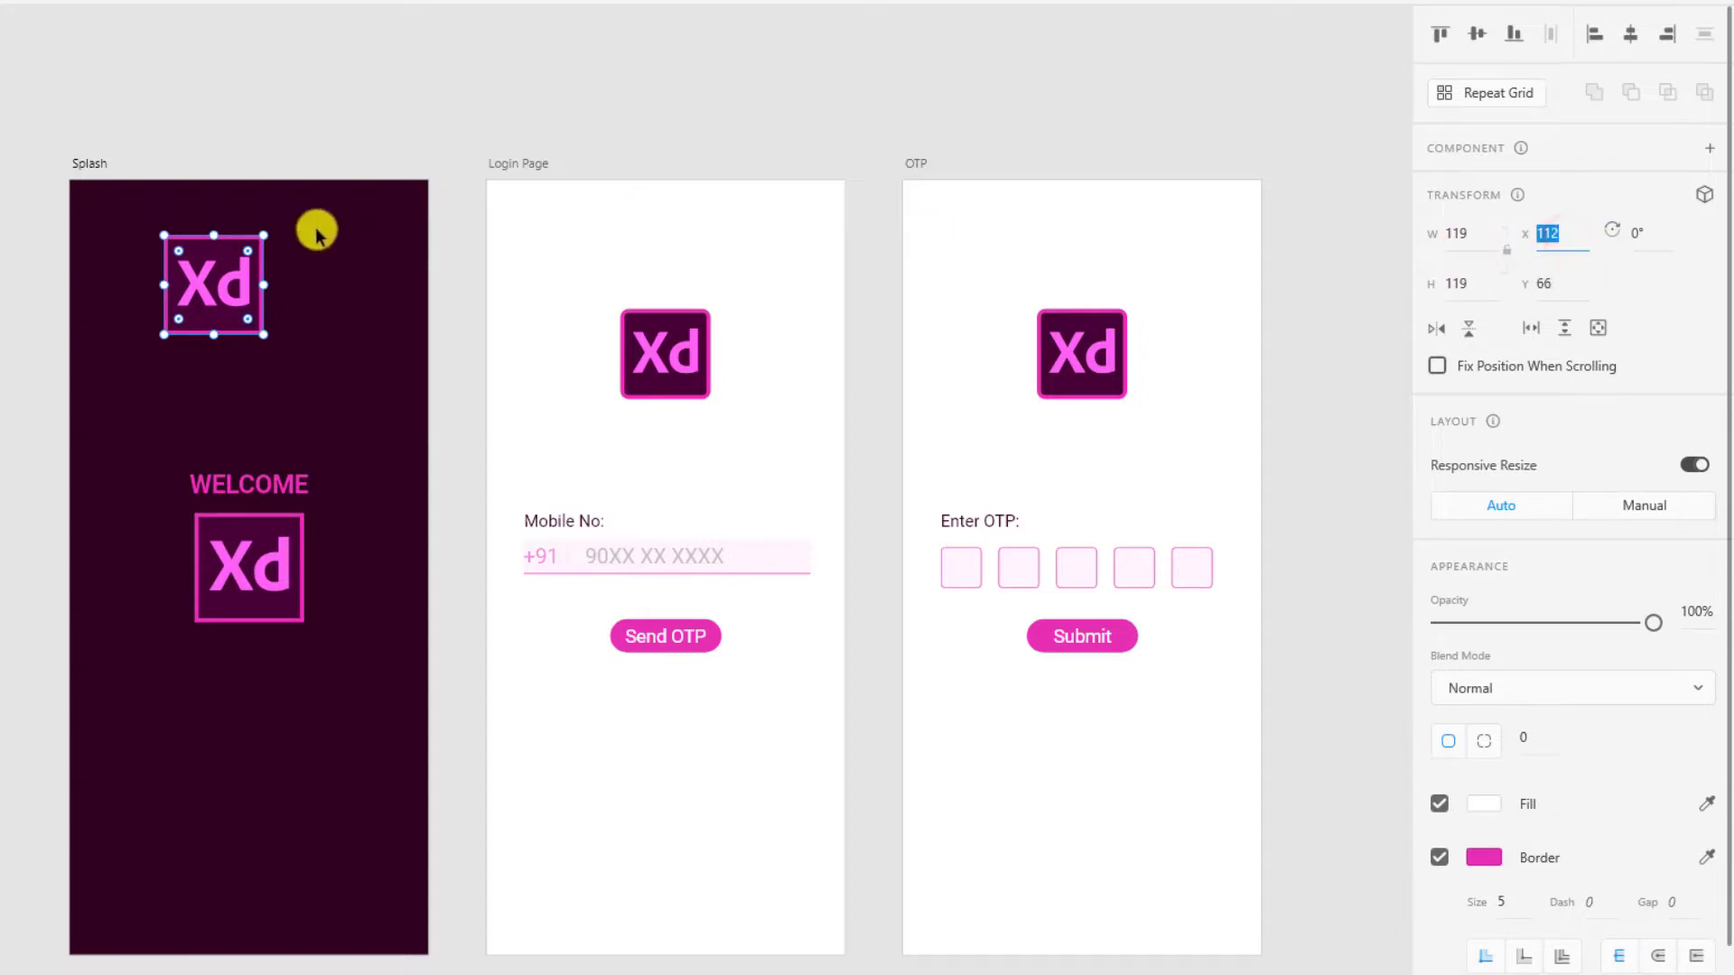
pyautogui.moveTo(232, 288); pyautogui.dragTo(311, 316)
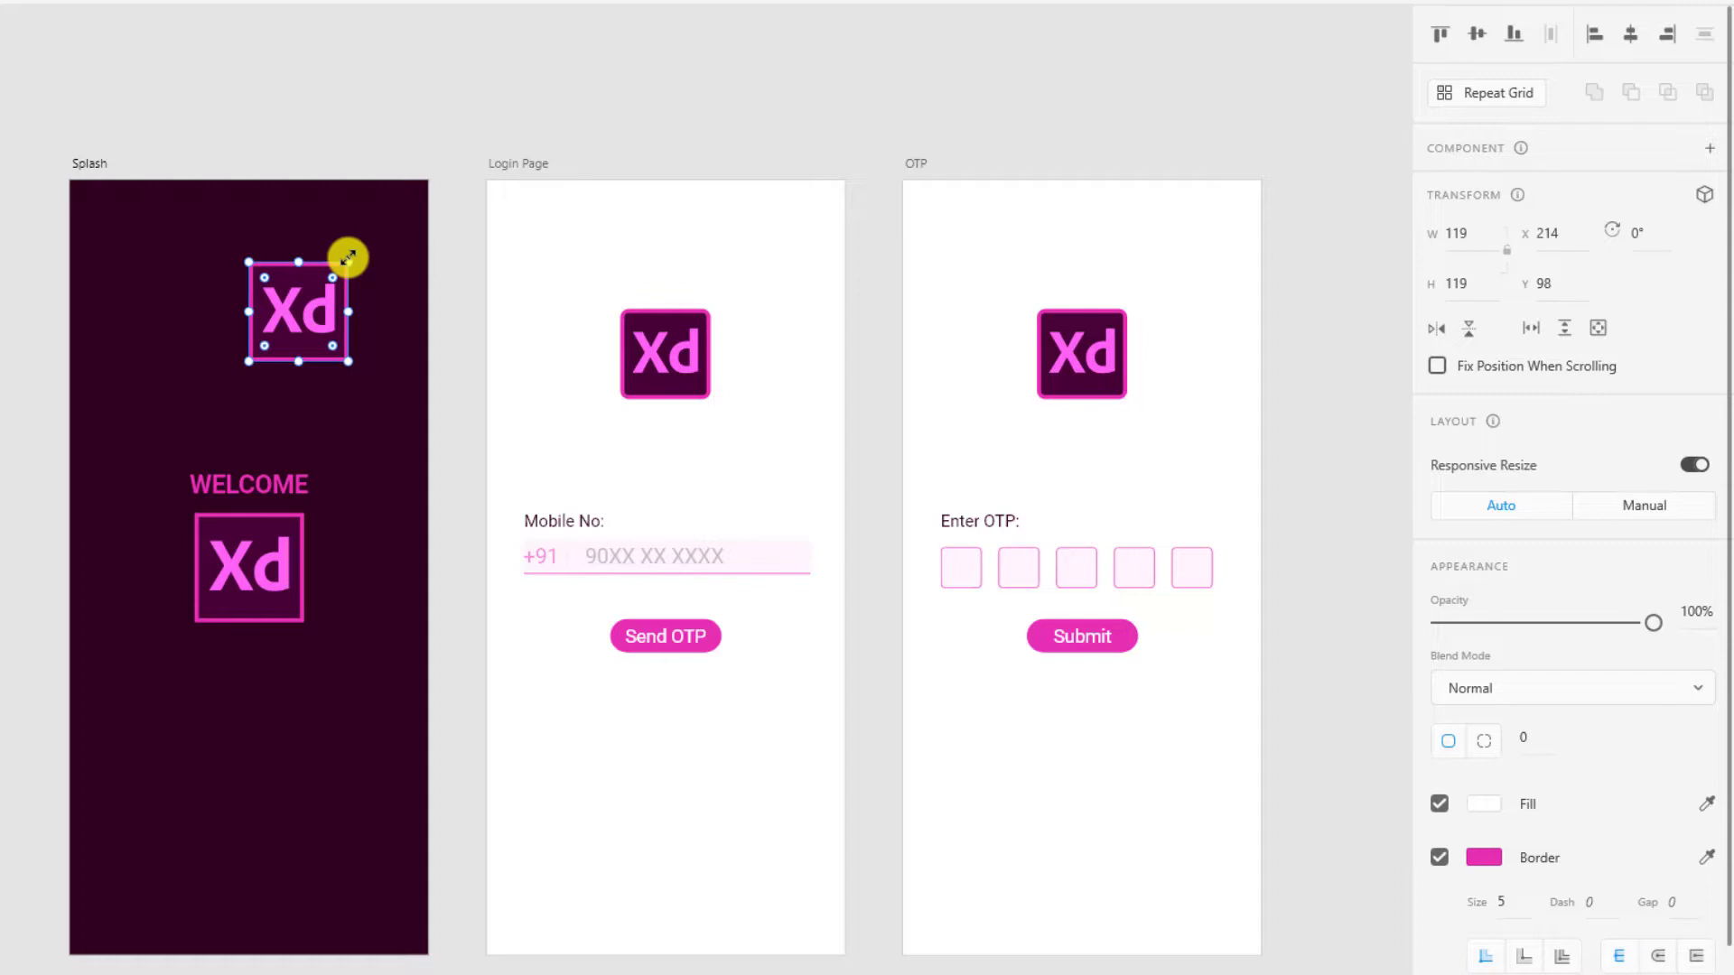
# Step: Try rotating the copied logo to about 20° and to 45°, and undo both rotations
pyautogui.moveTo(347, 258); pyautogui.dragTo(397, 260)
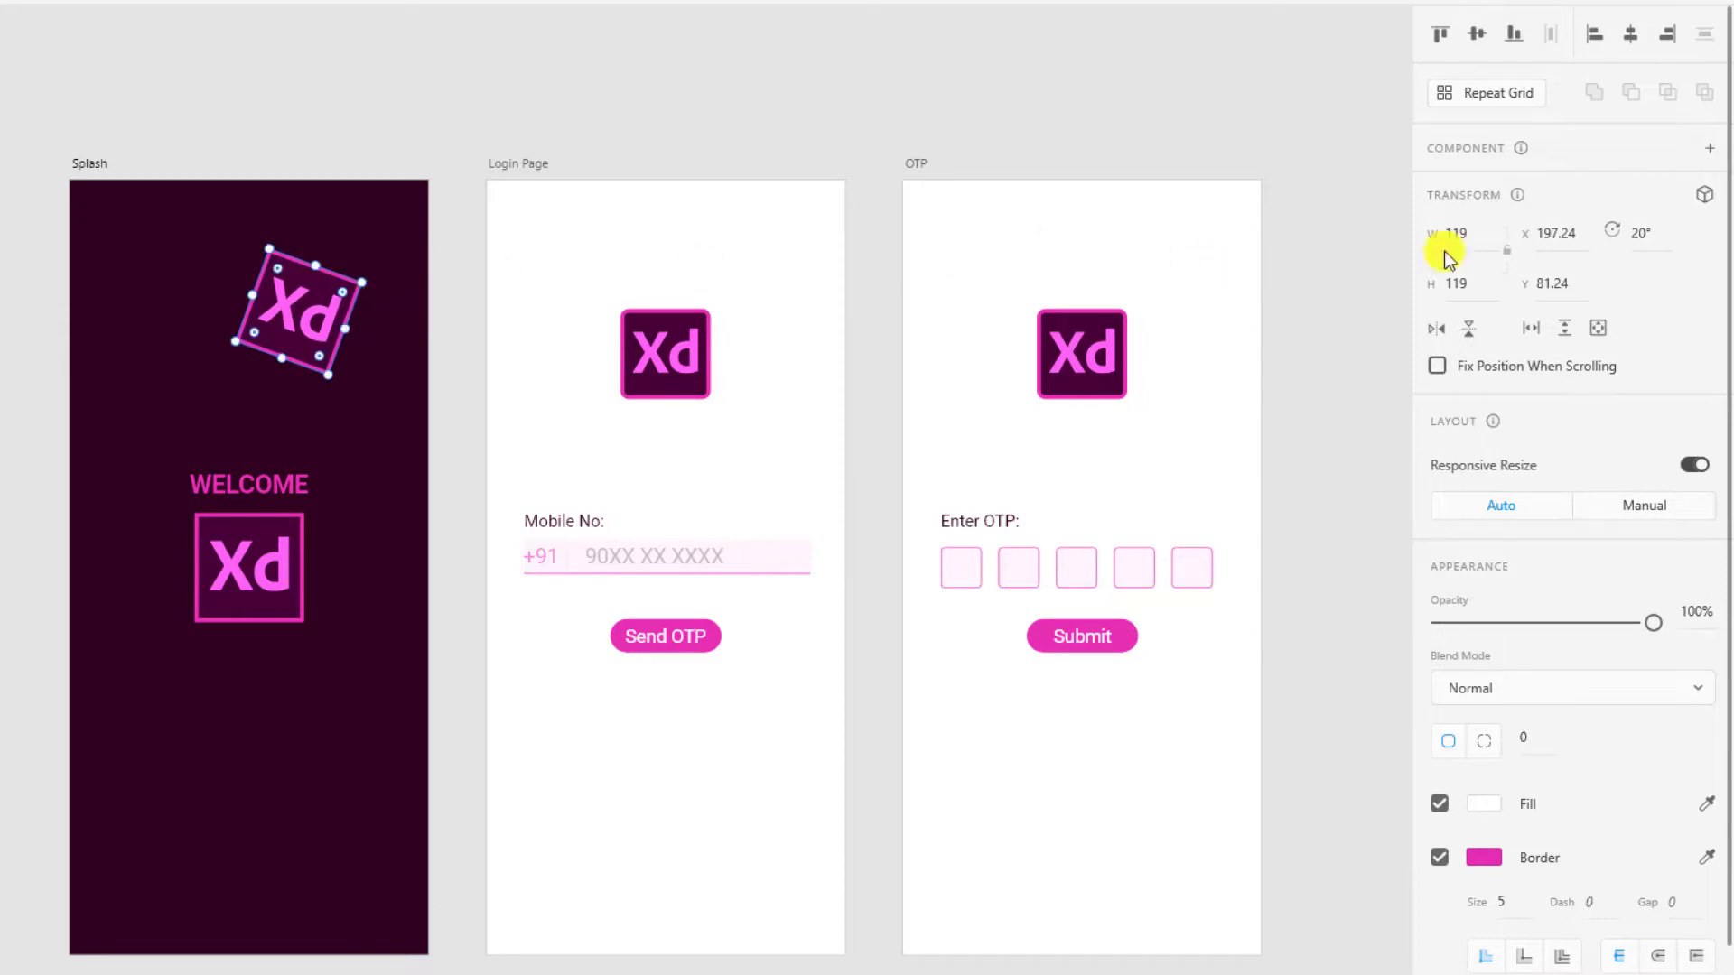
pyautogui.click(1651, 226)
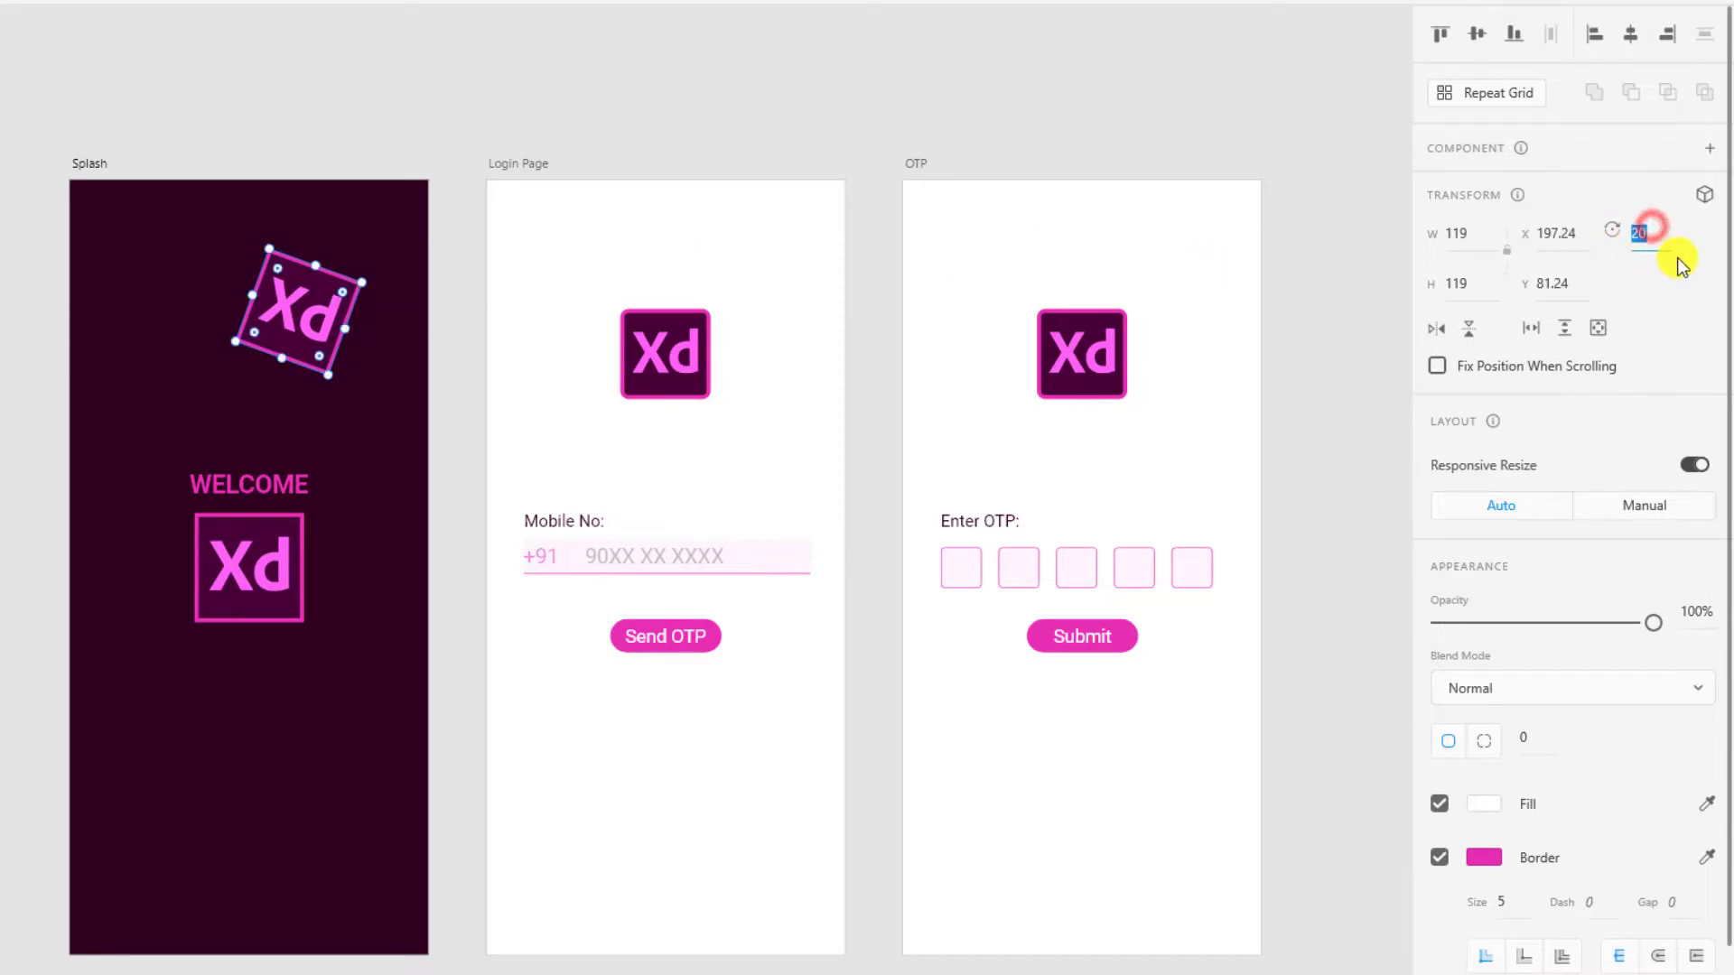
pyautogui.press('Return')
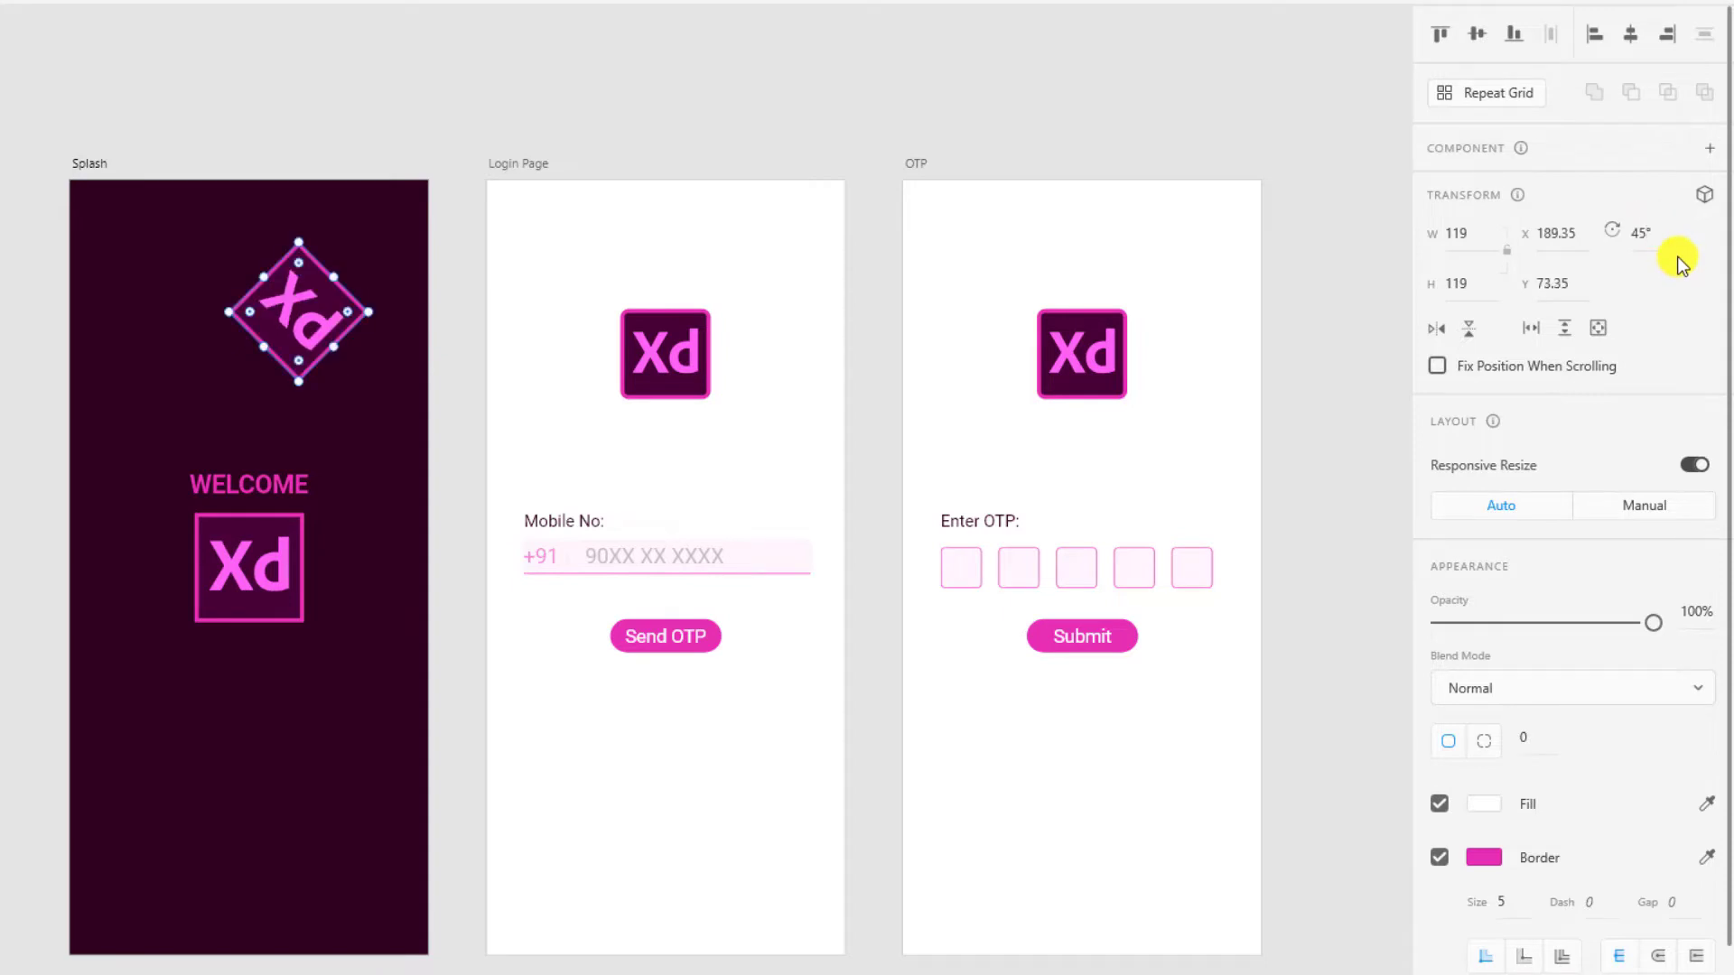
pyautogui.hotkey('ctrl', 'z')
pyautogui.hotkey('ctrl', 'z')
pyautogui.click(323, 326)
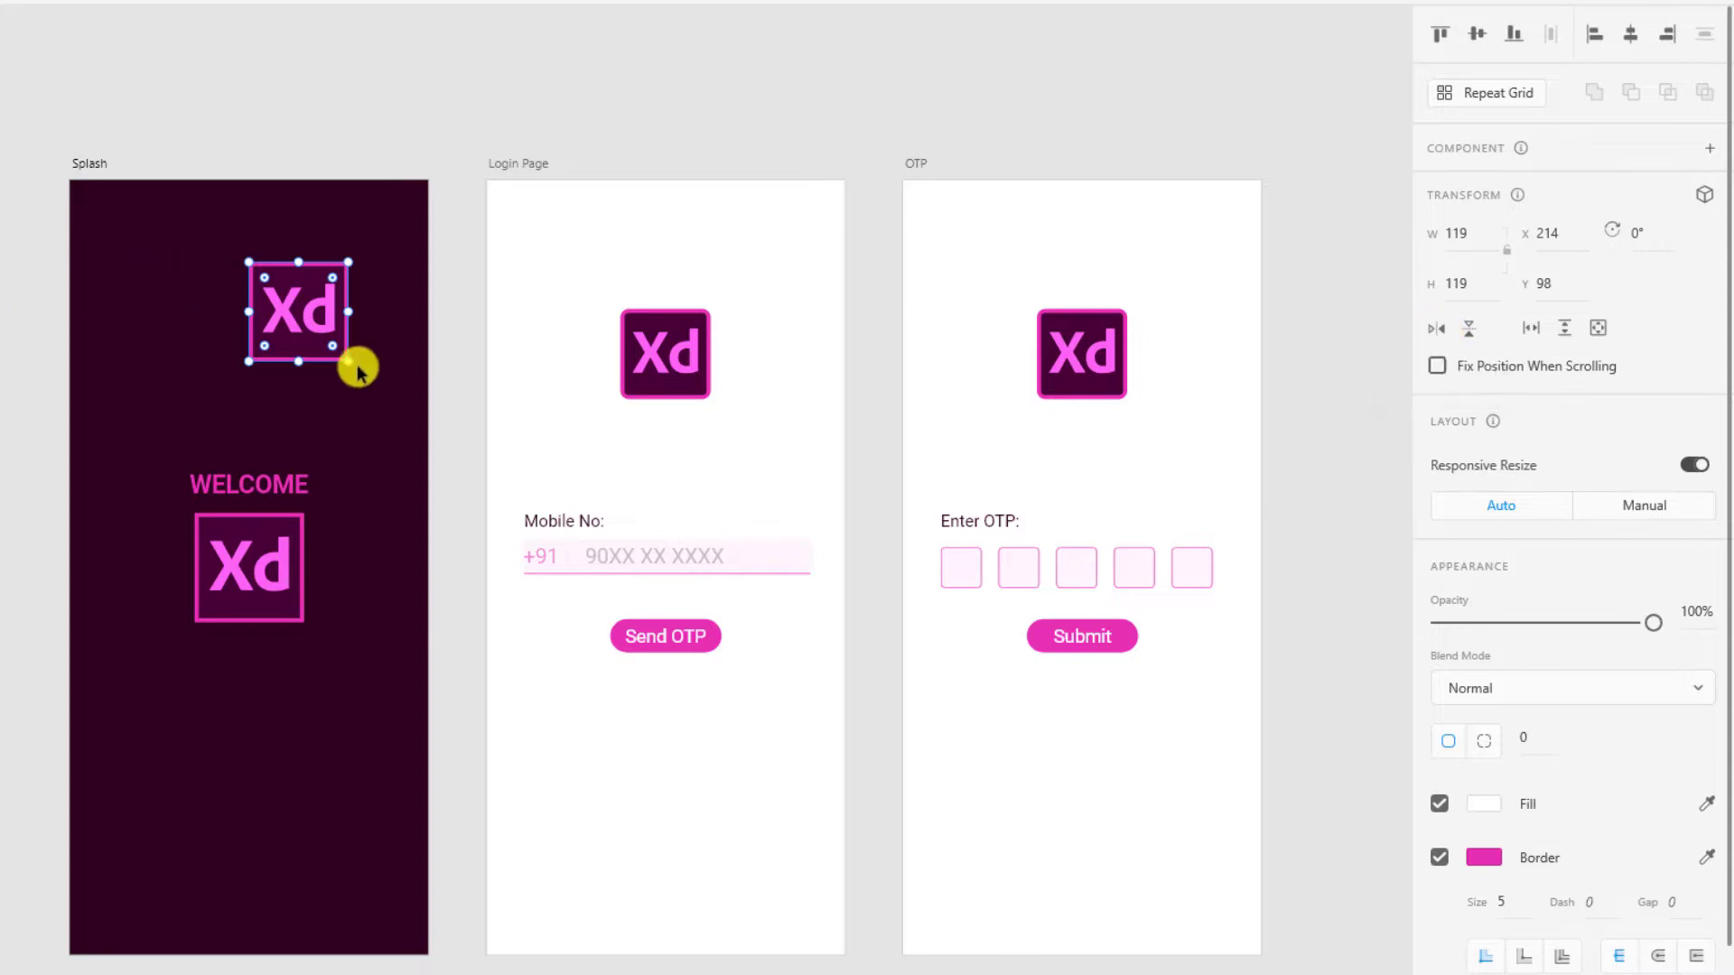
# Step: Flip the copied logo horizontally and vertically, returning it to its original orientation each time
pyautogui.click(1439, 327)
pyautogui.click(1438, 327)
pyautogui.click(1438, 327)
pyautogui.click(1439, 327)
pyautogui.click(1466, 328)
pyautogui.click(1466, 327)
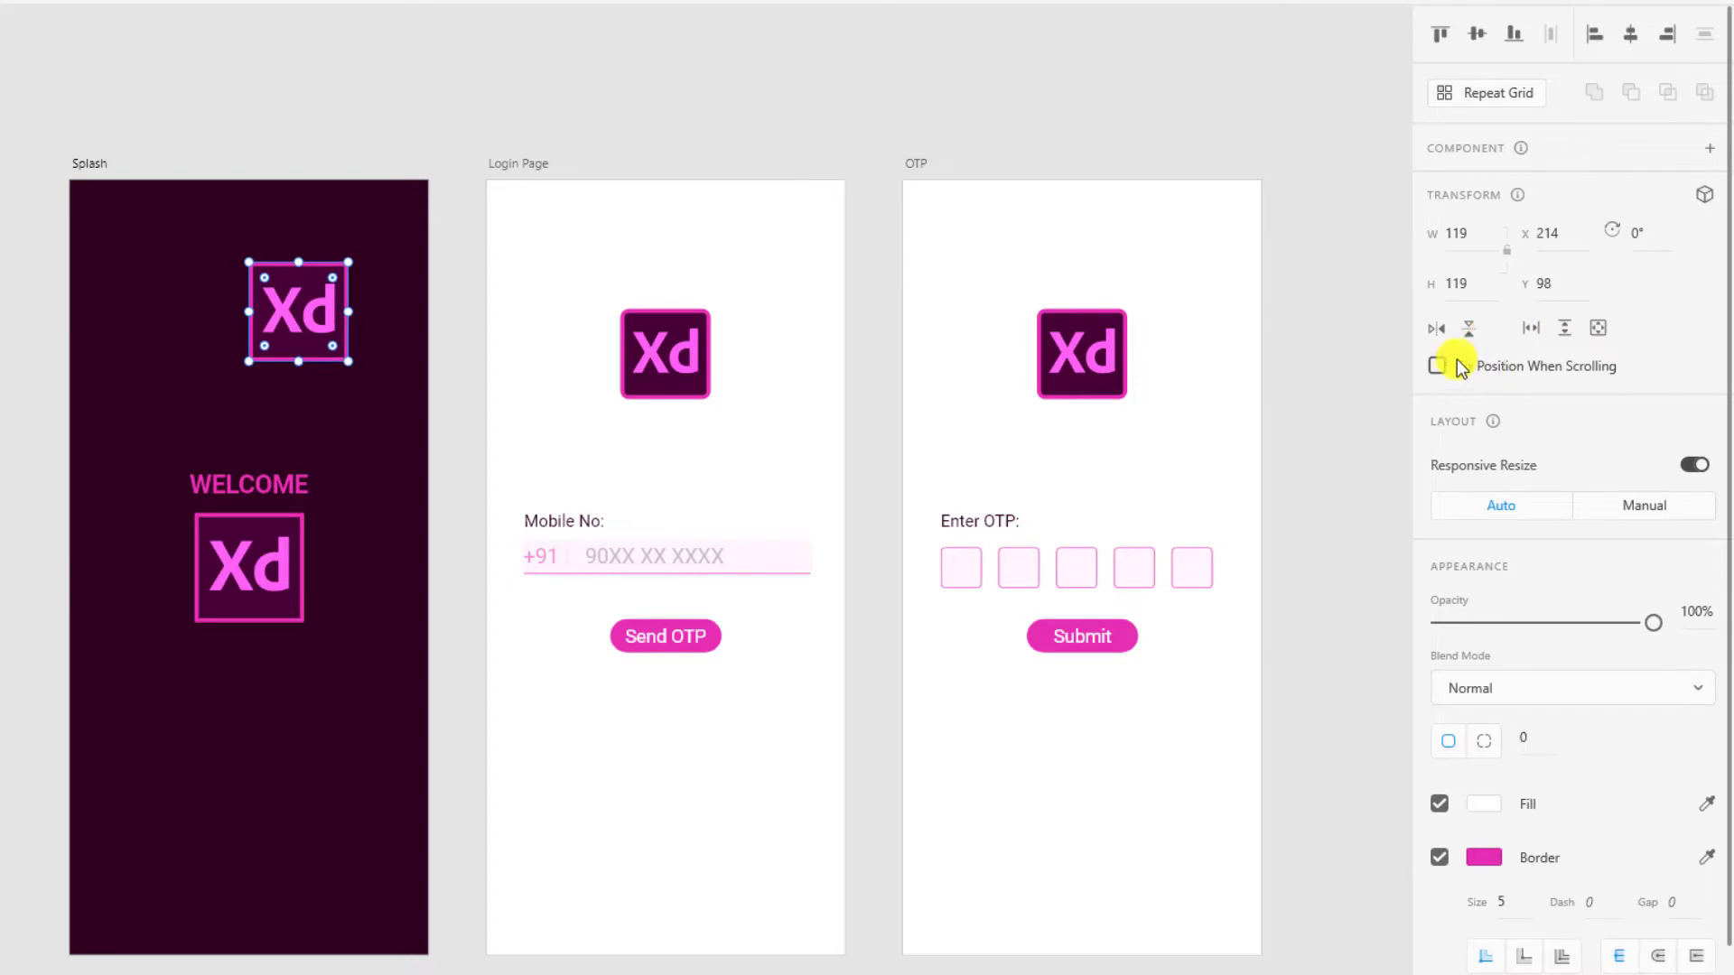
# Step: Try out the copied logo's opacity, leaving it at 100%, and move the logo across Splash's left edge
pyautogui.scroll(-3, 1544, 430)
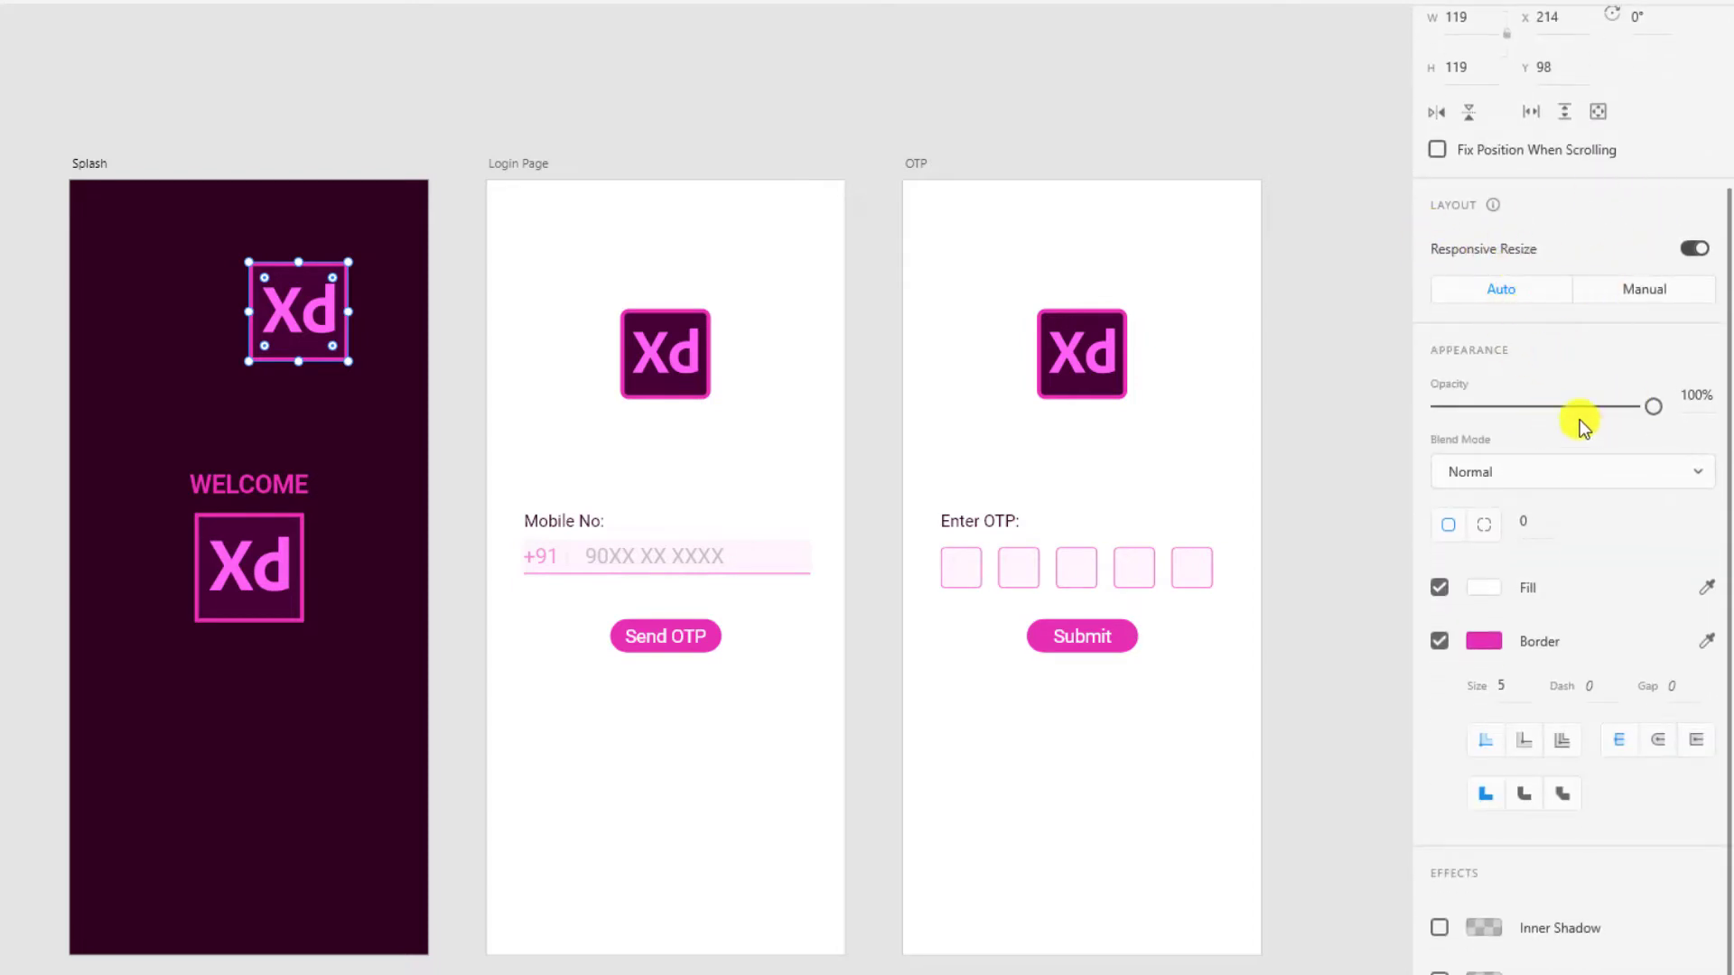
pyautogui.moveTo(1654, 406); pyautogui.dragTo(1691, 419)
pyautogui.moveTo(305, 300); pyautogui.dragTo(56, 426)
# Step: Draw a rectangle about 169 × 156 above WELCOME on Splash and fill it with bright red
pyautogui.press('r')
pyautogui.moveTo(216, 241); pyautogui.dragTo(358, 371)
pyautogui.click(1498, 584)
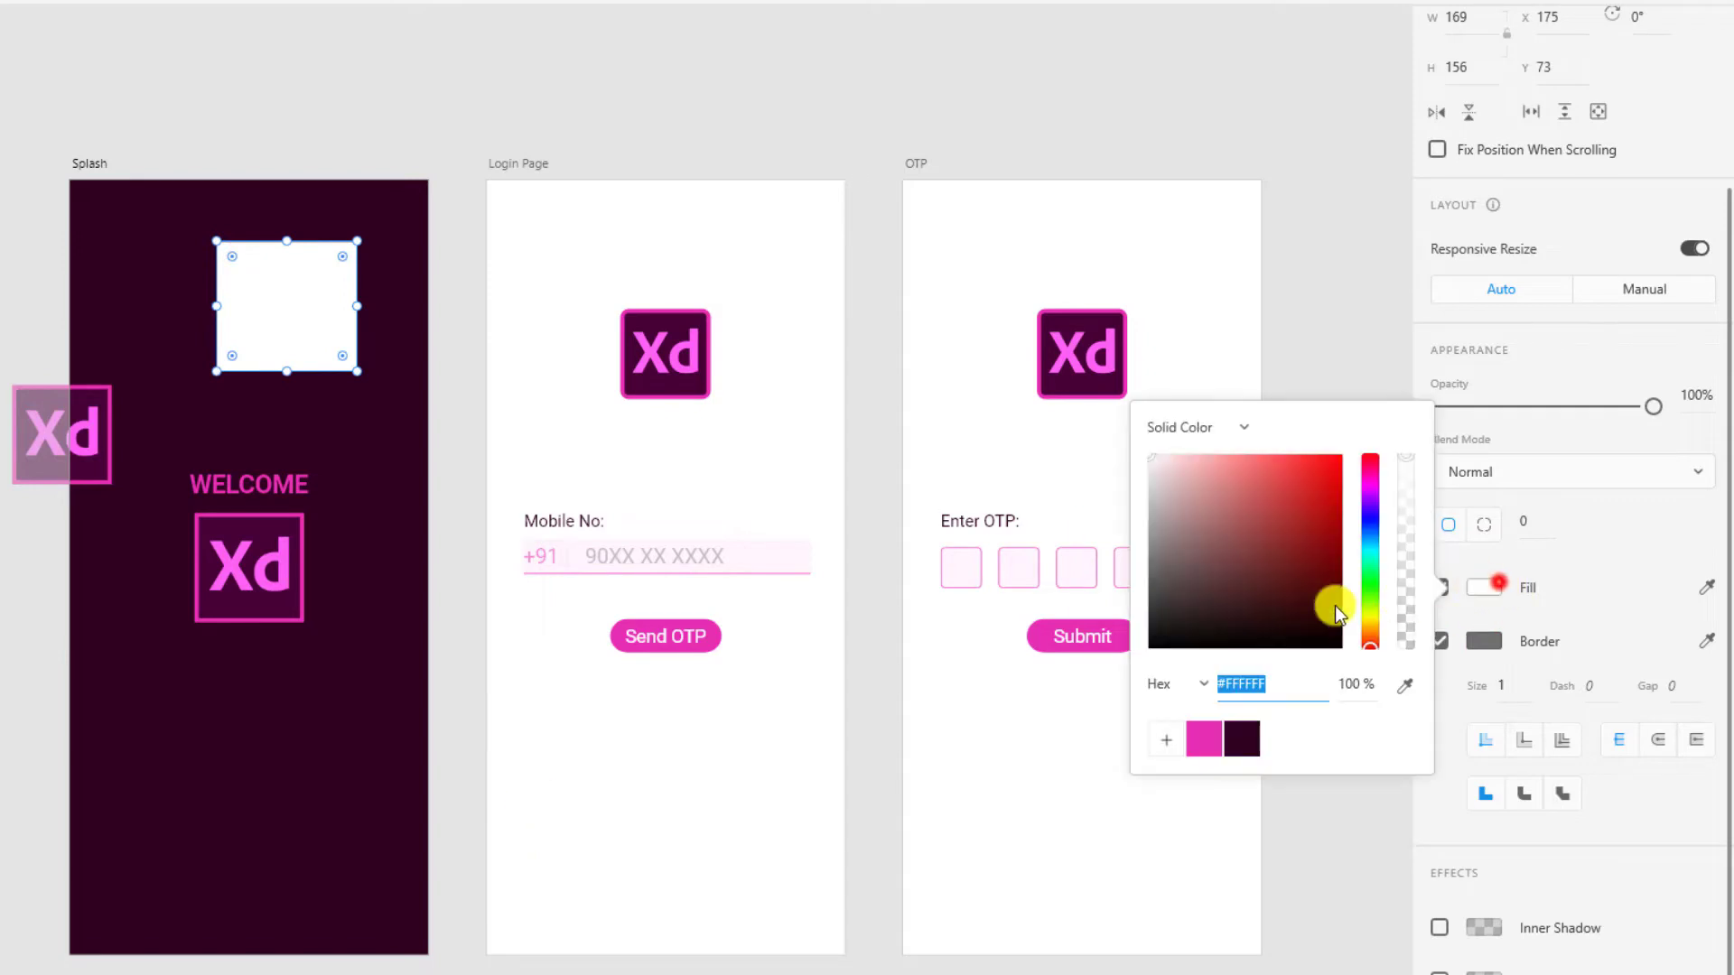
pyautogui.moveTo(1229, 540); pyautogui.dragTo(1336, 418)
# Step: Change the red rectangle's border colour to the pale pink #FFE3E3
pyautogui.click(1484, 640)
pyautogui.click(1484, 640)
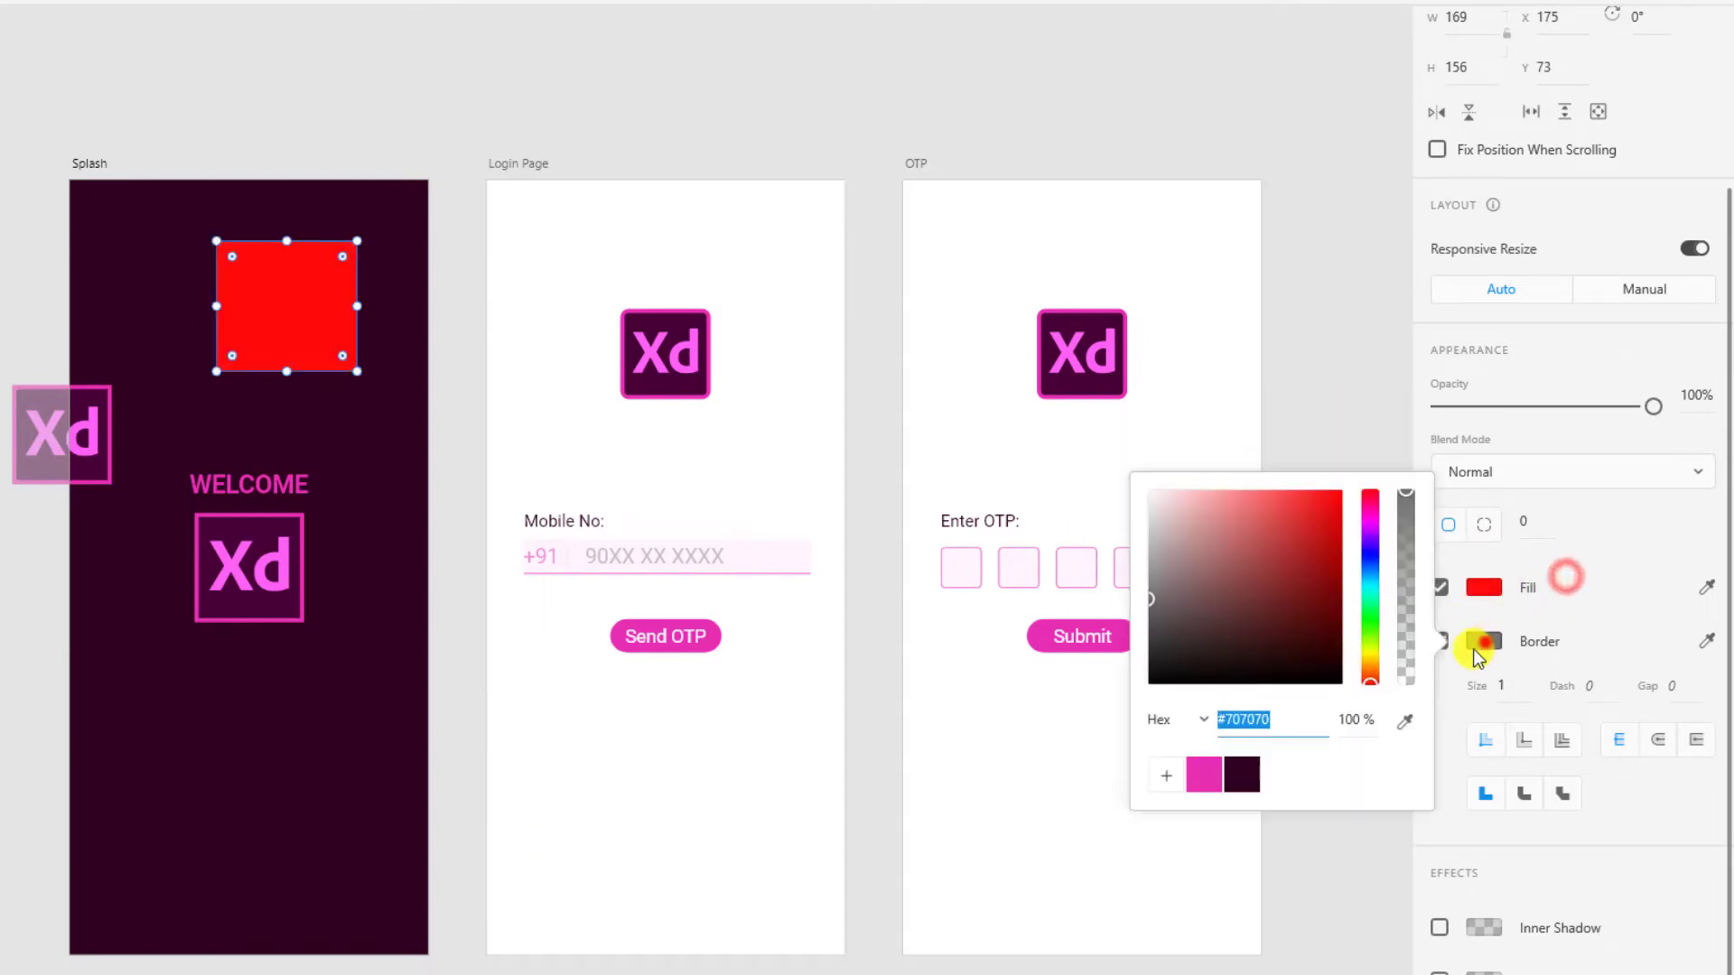
pyautogui.moveTo(1315, 658); pyautogui.dragTo(1191, 465)
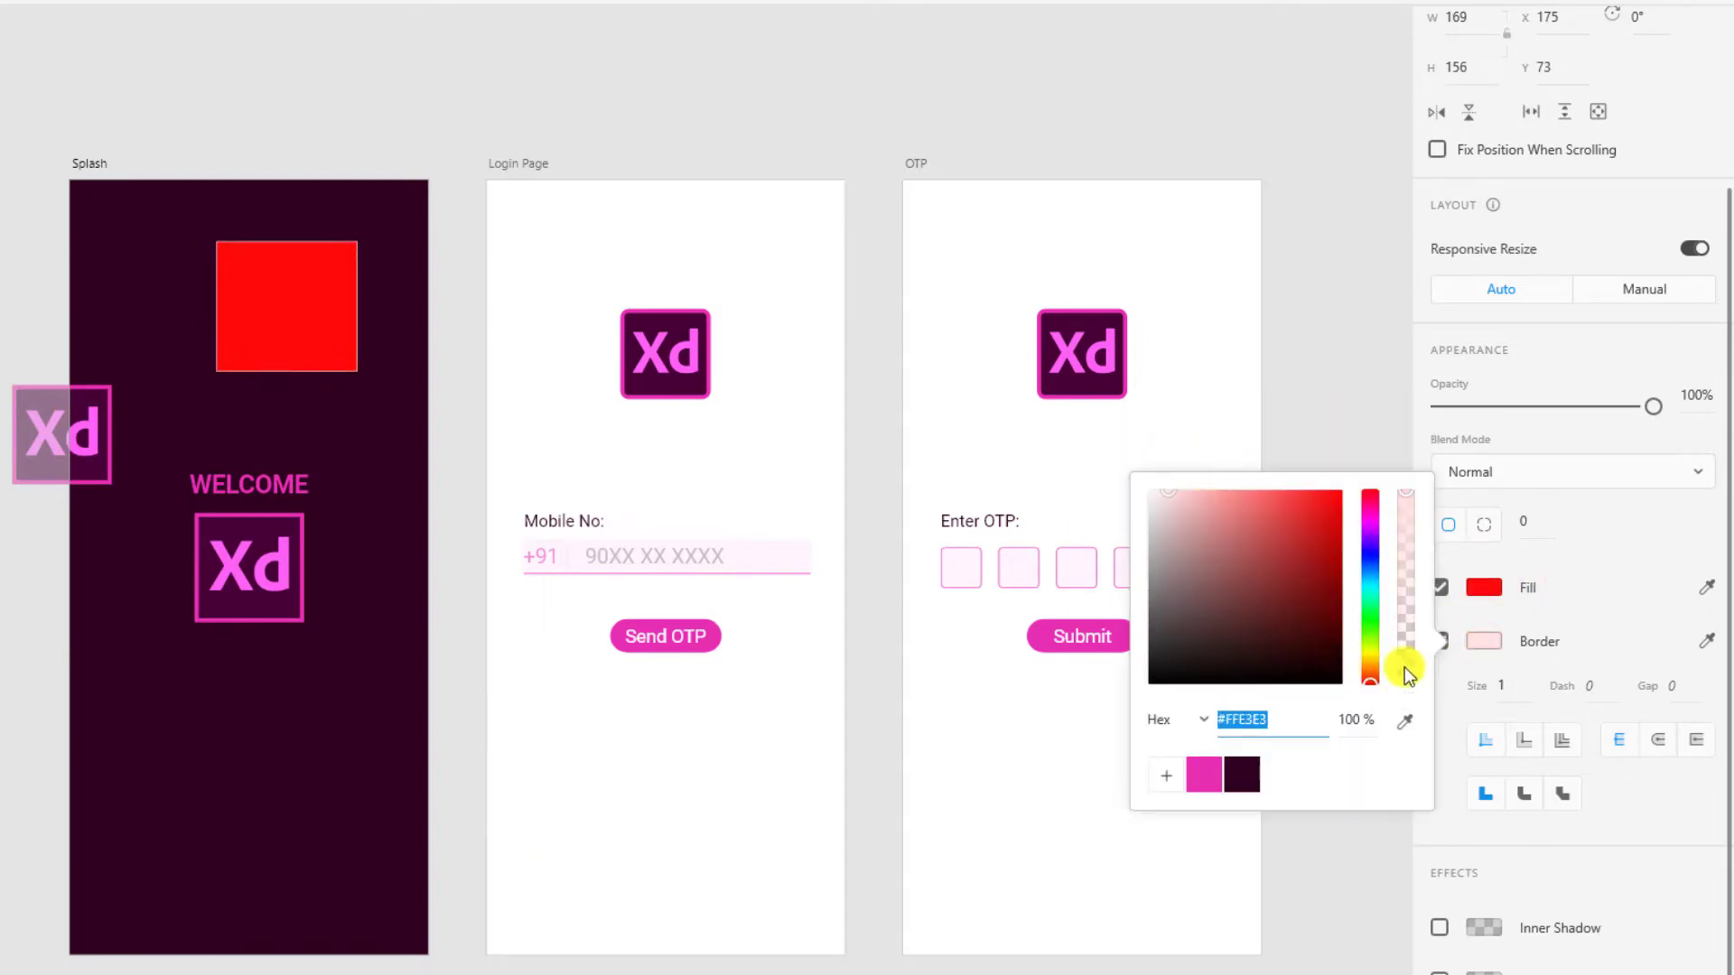
pyautogui.click(1343, 355)
# Step: Set the red rectangle's border size to 11
pyautogui.click(1514, 683)
pyautogui.scroll(1, 1526, 705)
pyautogui.scroll(-1, 1530, 711)
pyautogui.write('916')
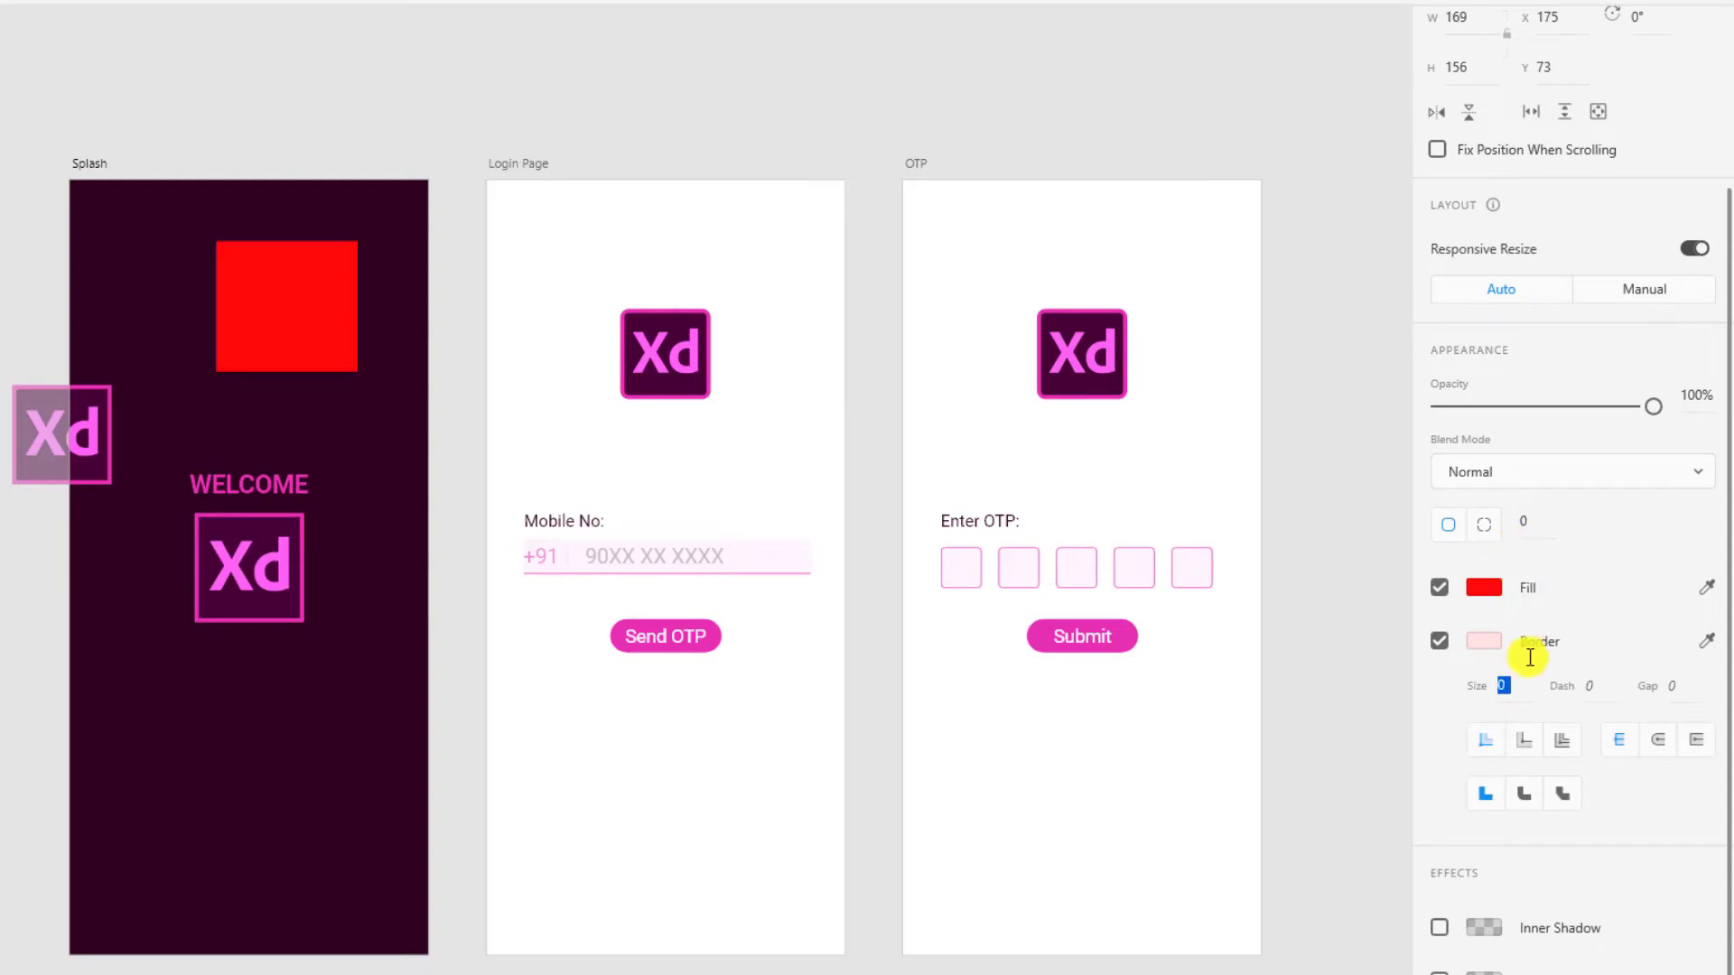
pyautogui.moveTo(1535, 663); pyautogui.dragTo(1506, 685)
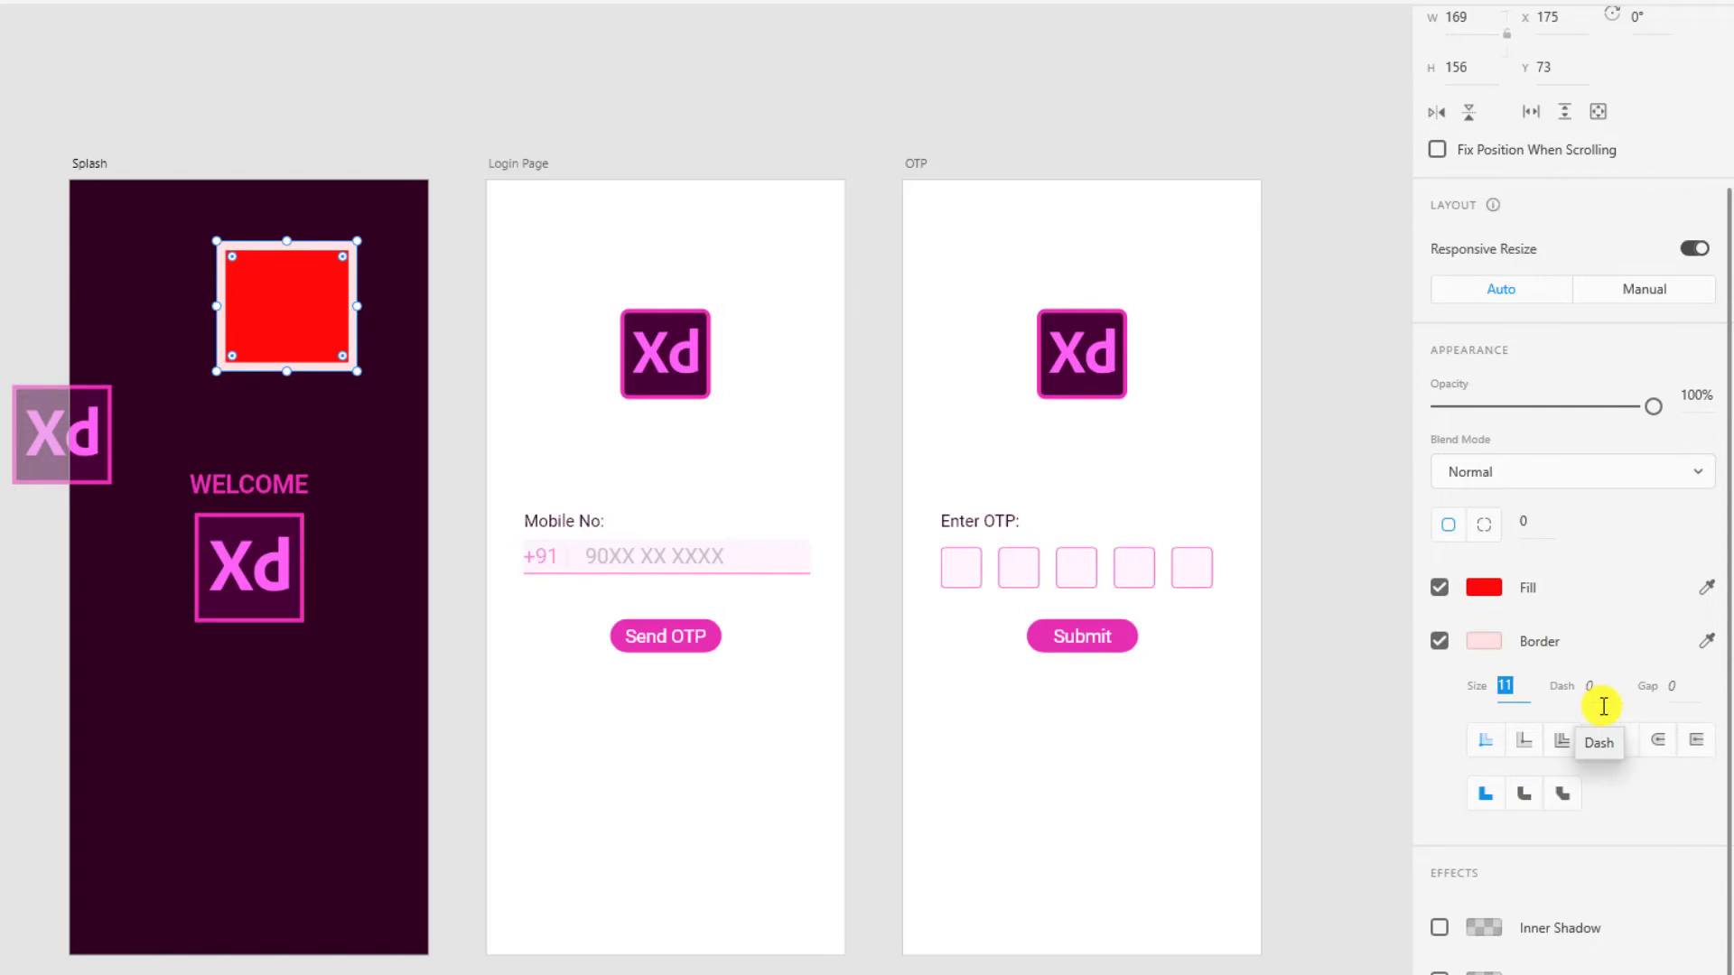
# Step: Try a border size of 50 on the red rectangle and undo the change
pyautogui.write('0')
pyautogui.press('Return')
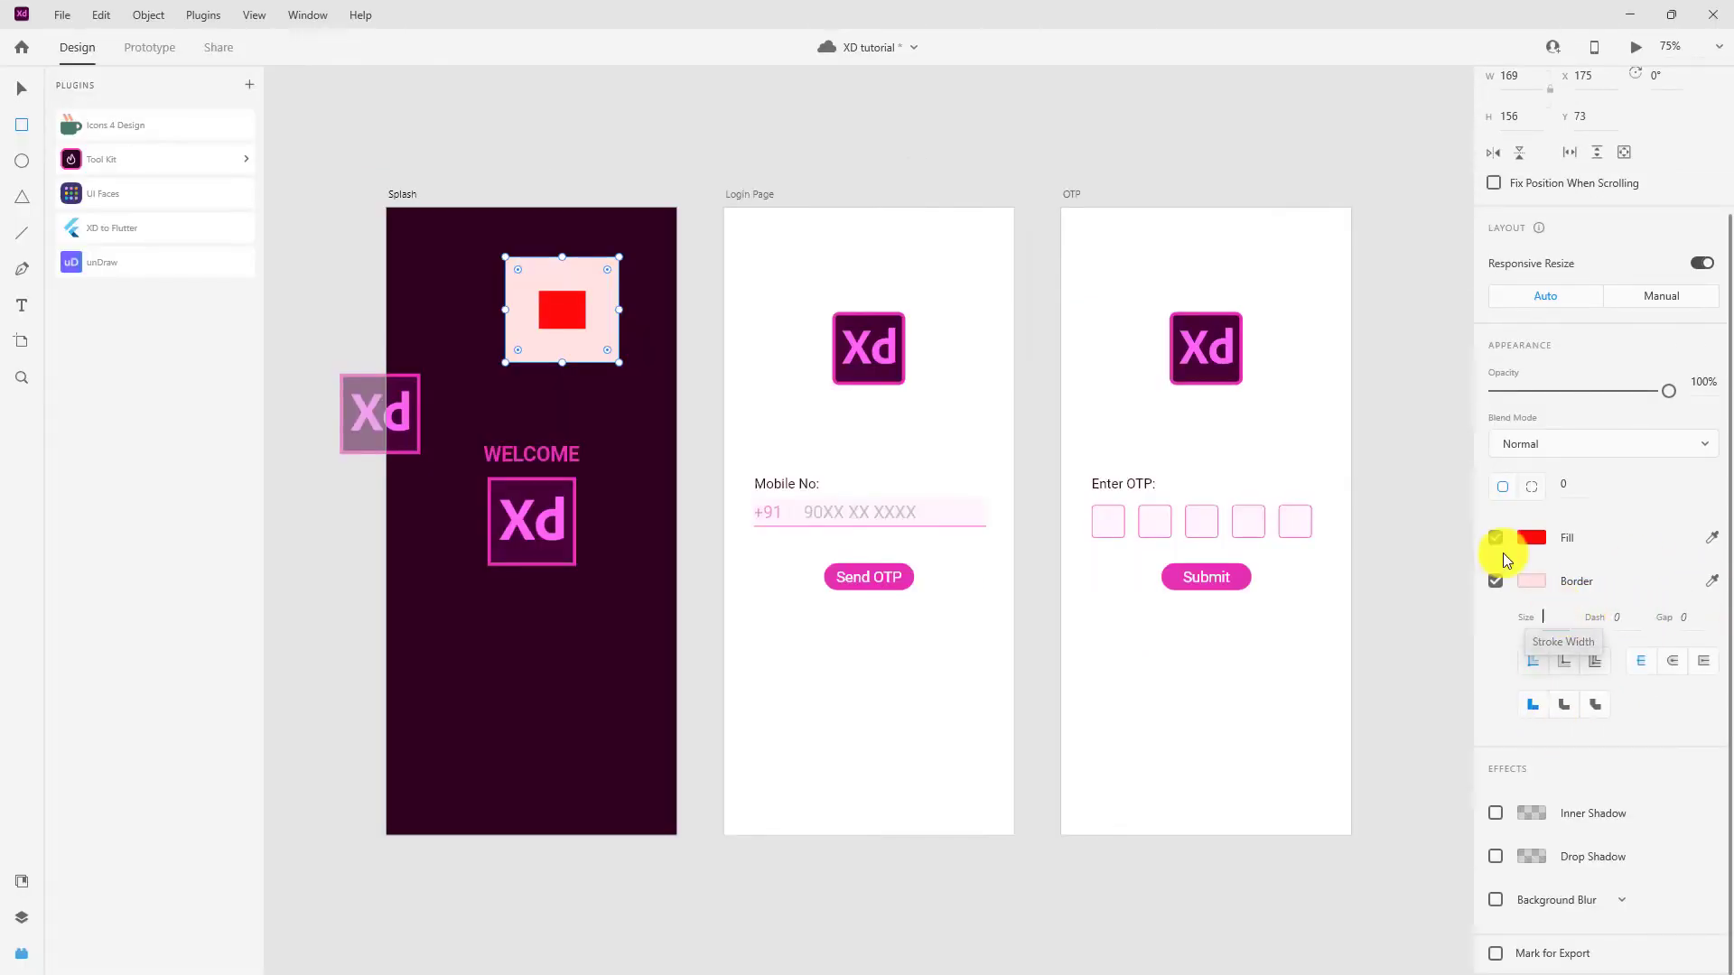
pyautogui.click(1492, 613)
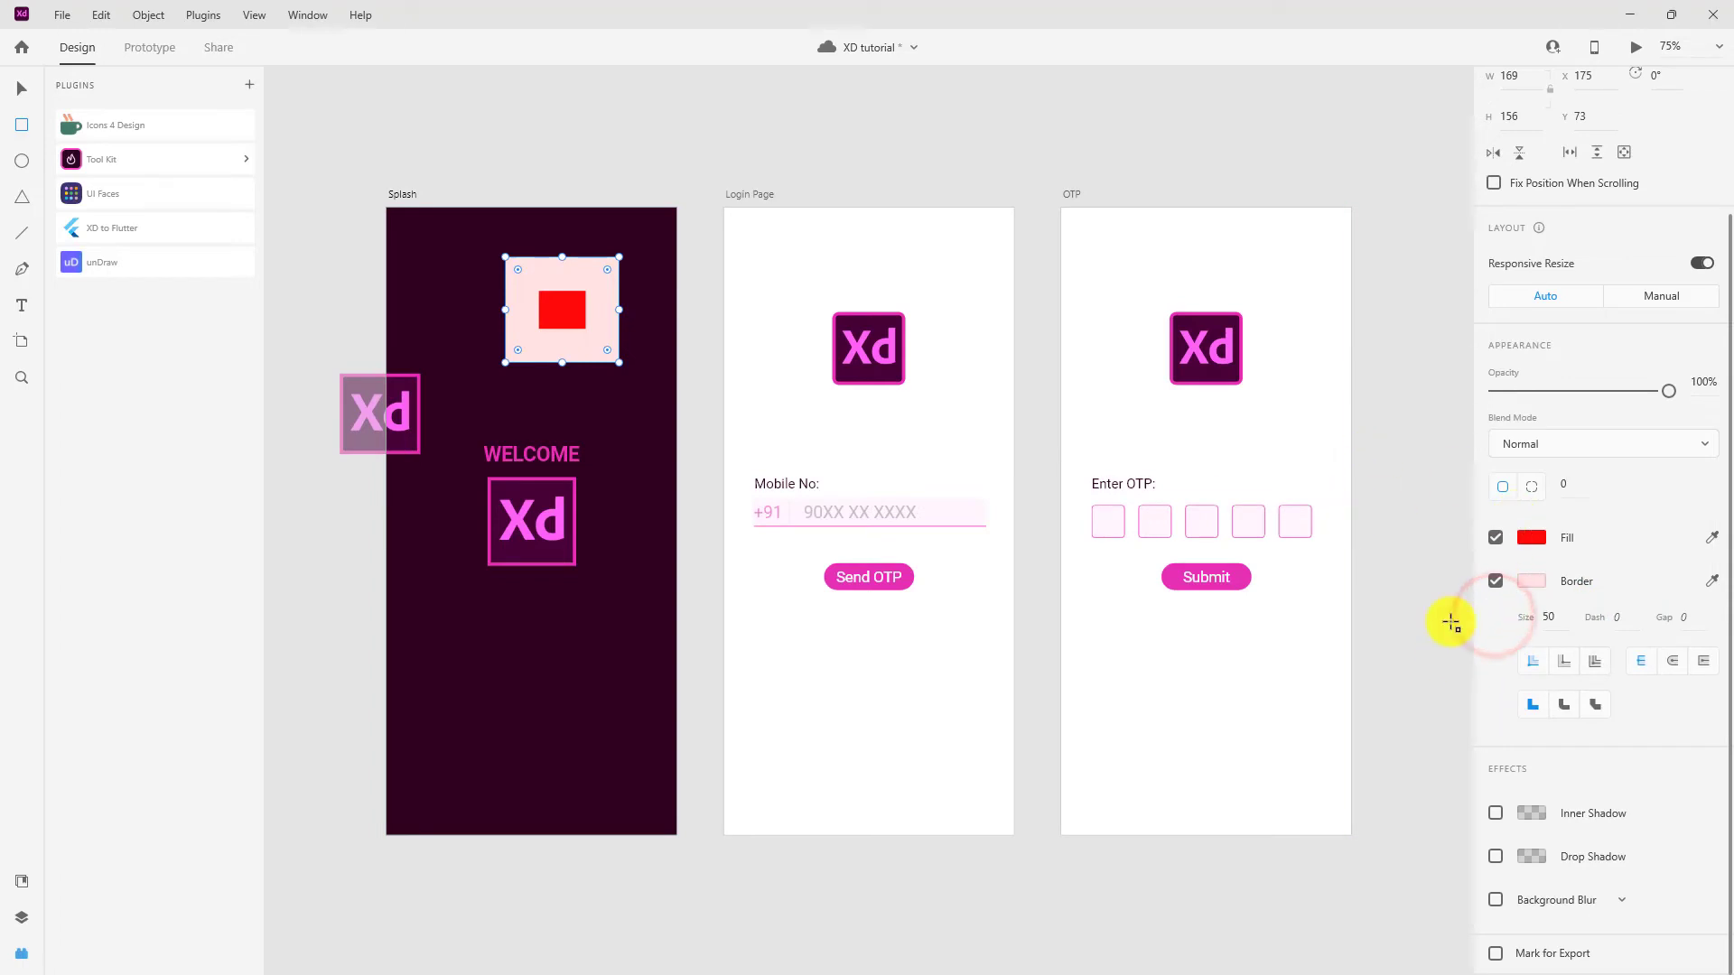
pyautogui.hotkey('ctrl', 'z')
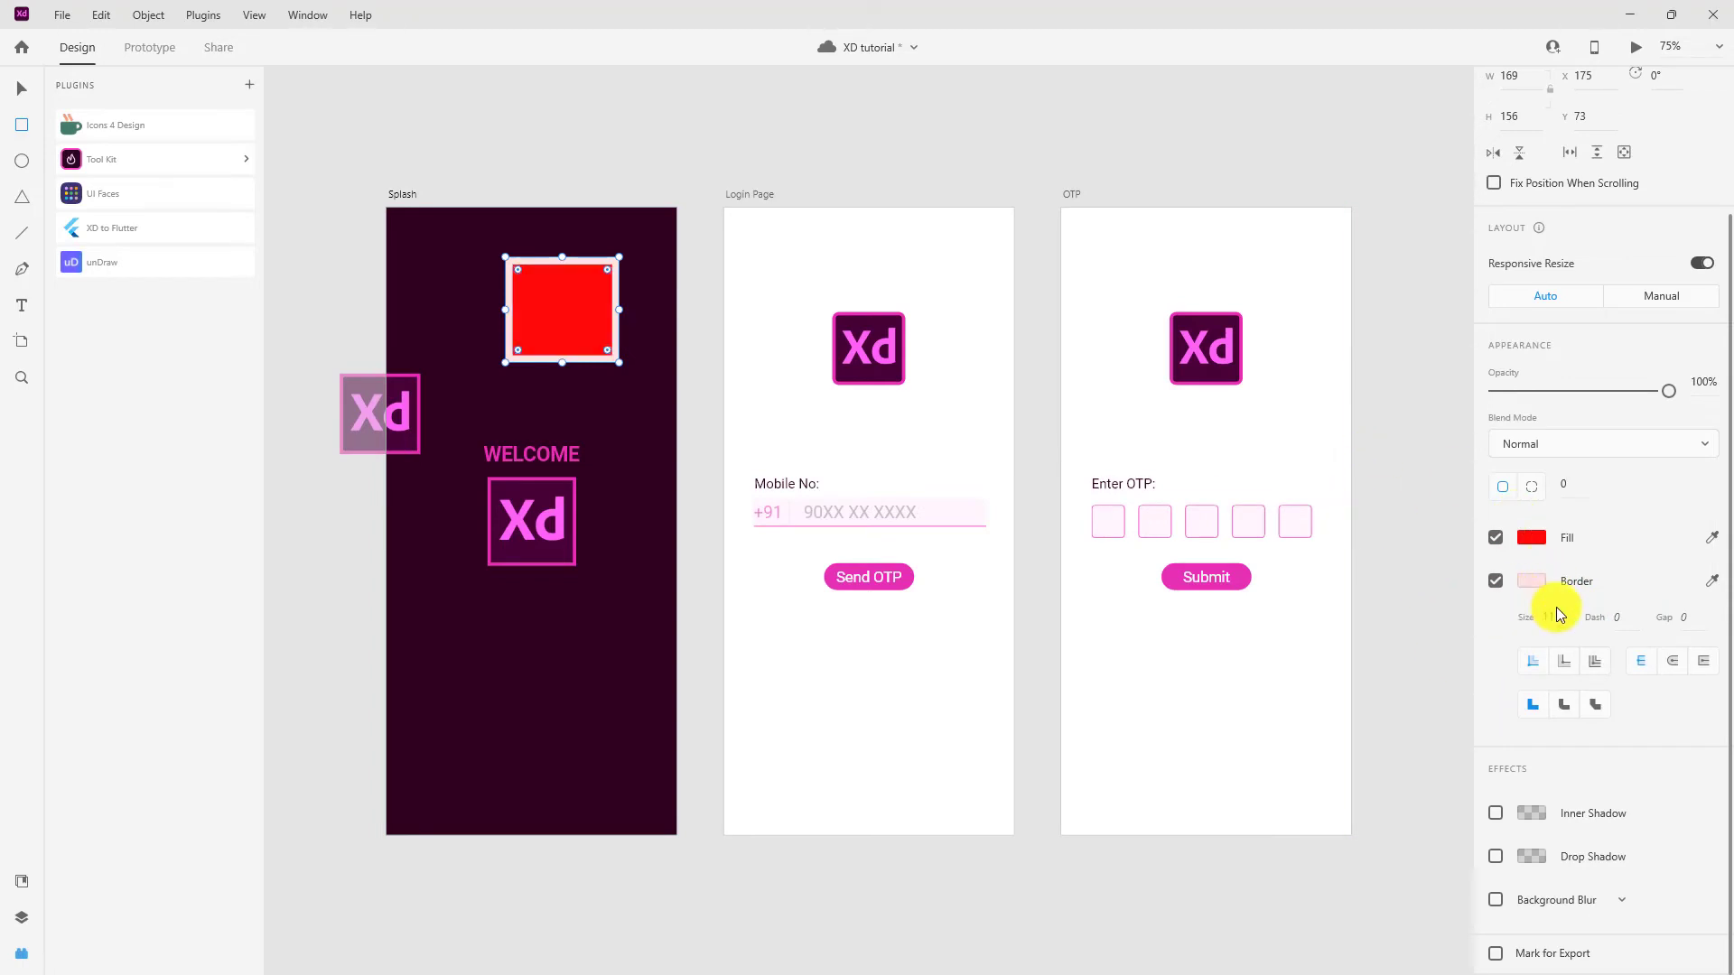